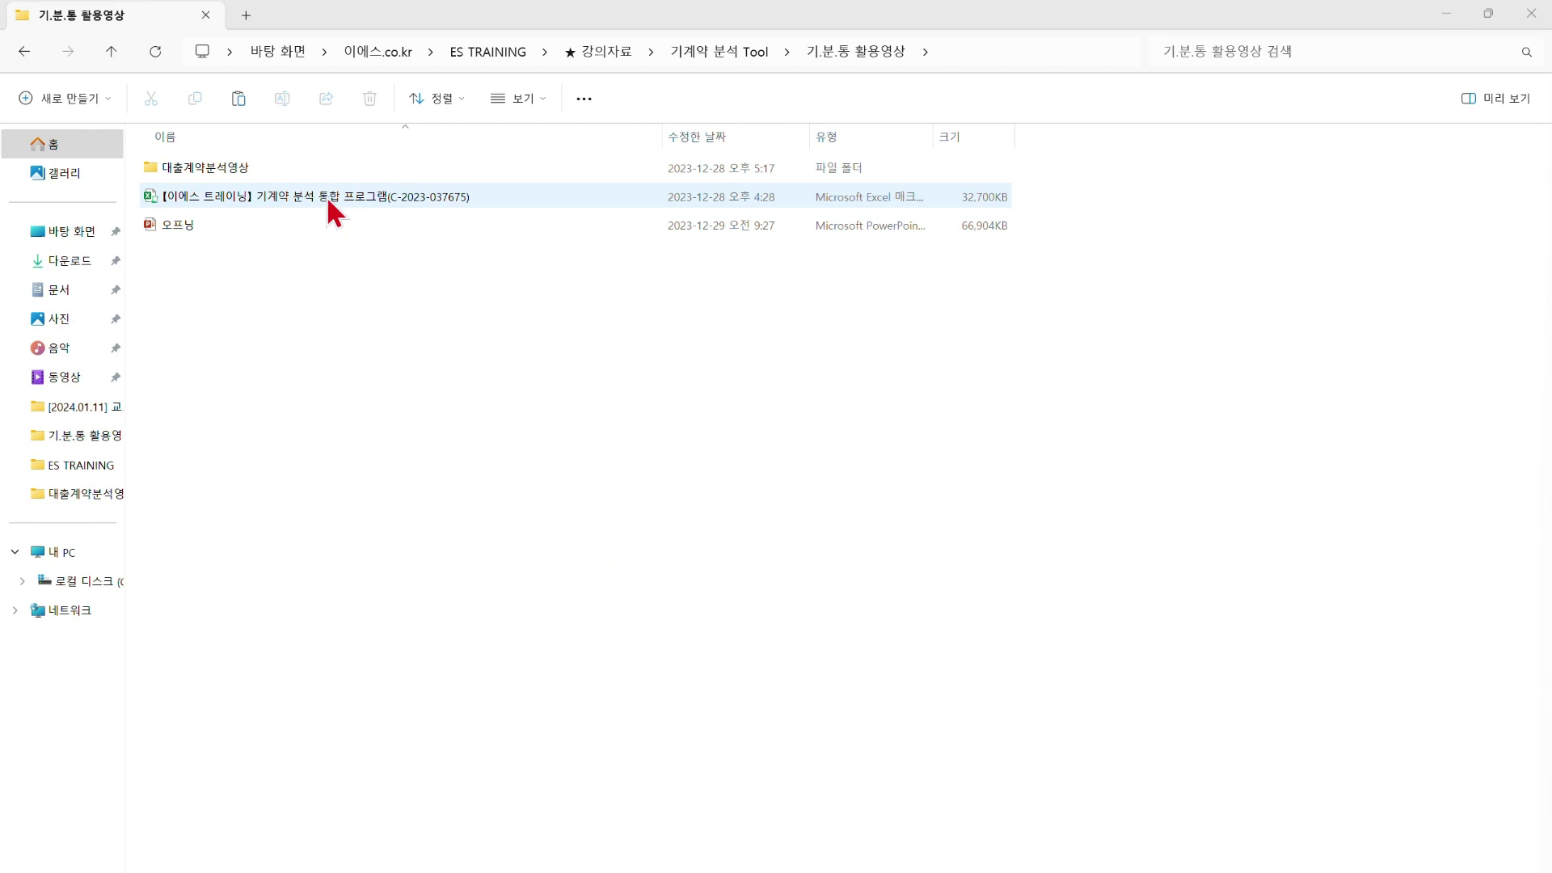
Open the [이에스 트레이닝] 기계약 분석 통합 프로그램 workbook from File Explorer
{"action": "left_click", "coordinate": [374, 198]}
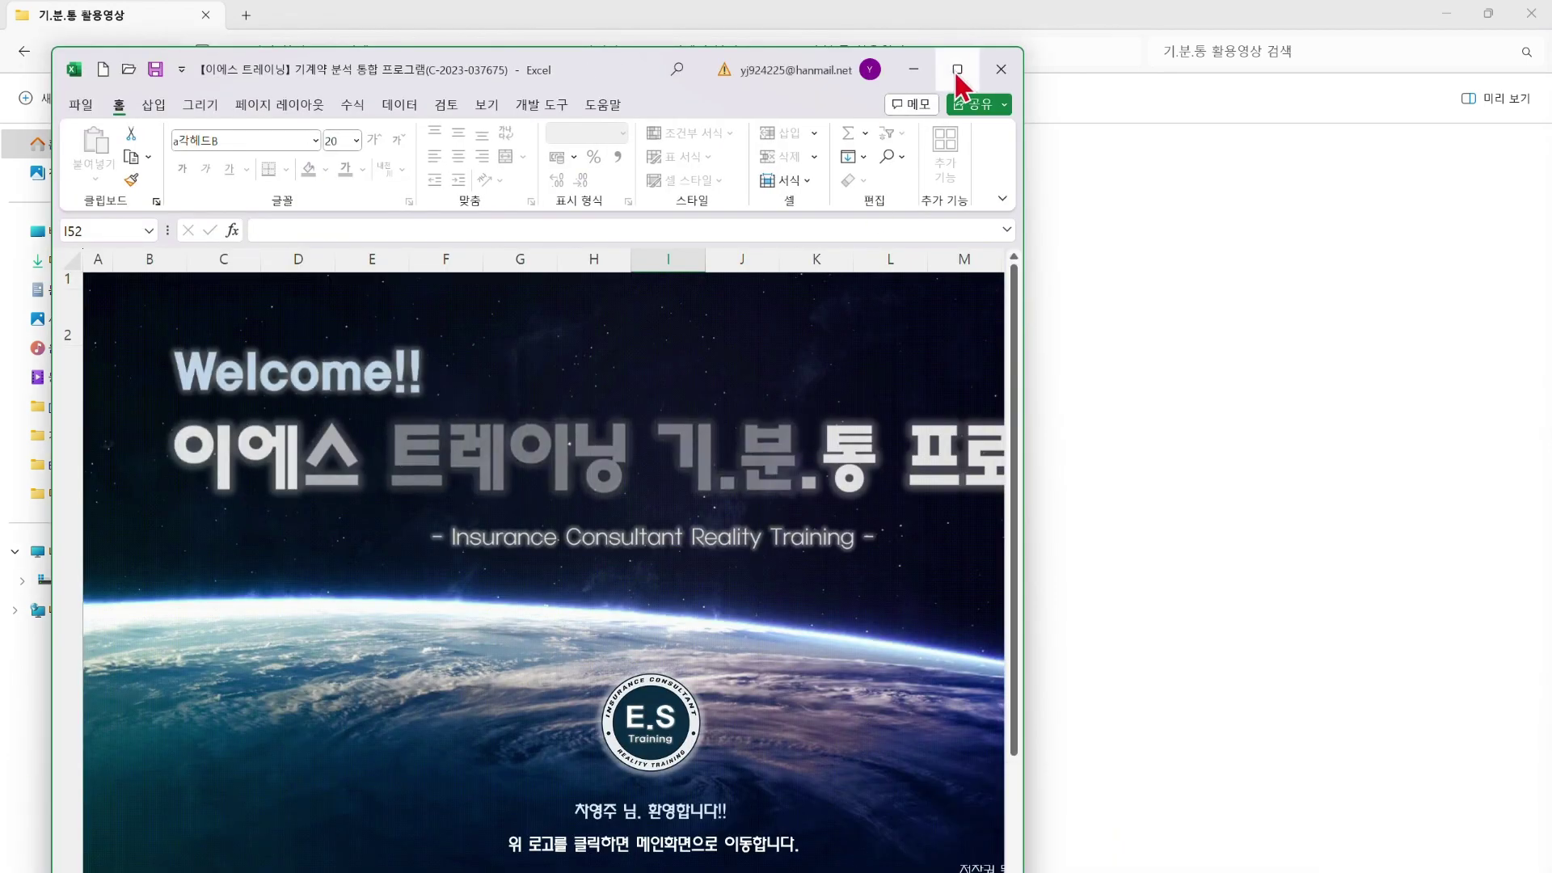
Maximize the workbook, go to the main menu via the E.S logo, and open 대출건별분석 TOOL
{"action": "left_click", "coordinate": [956, 68]}
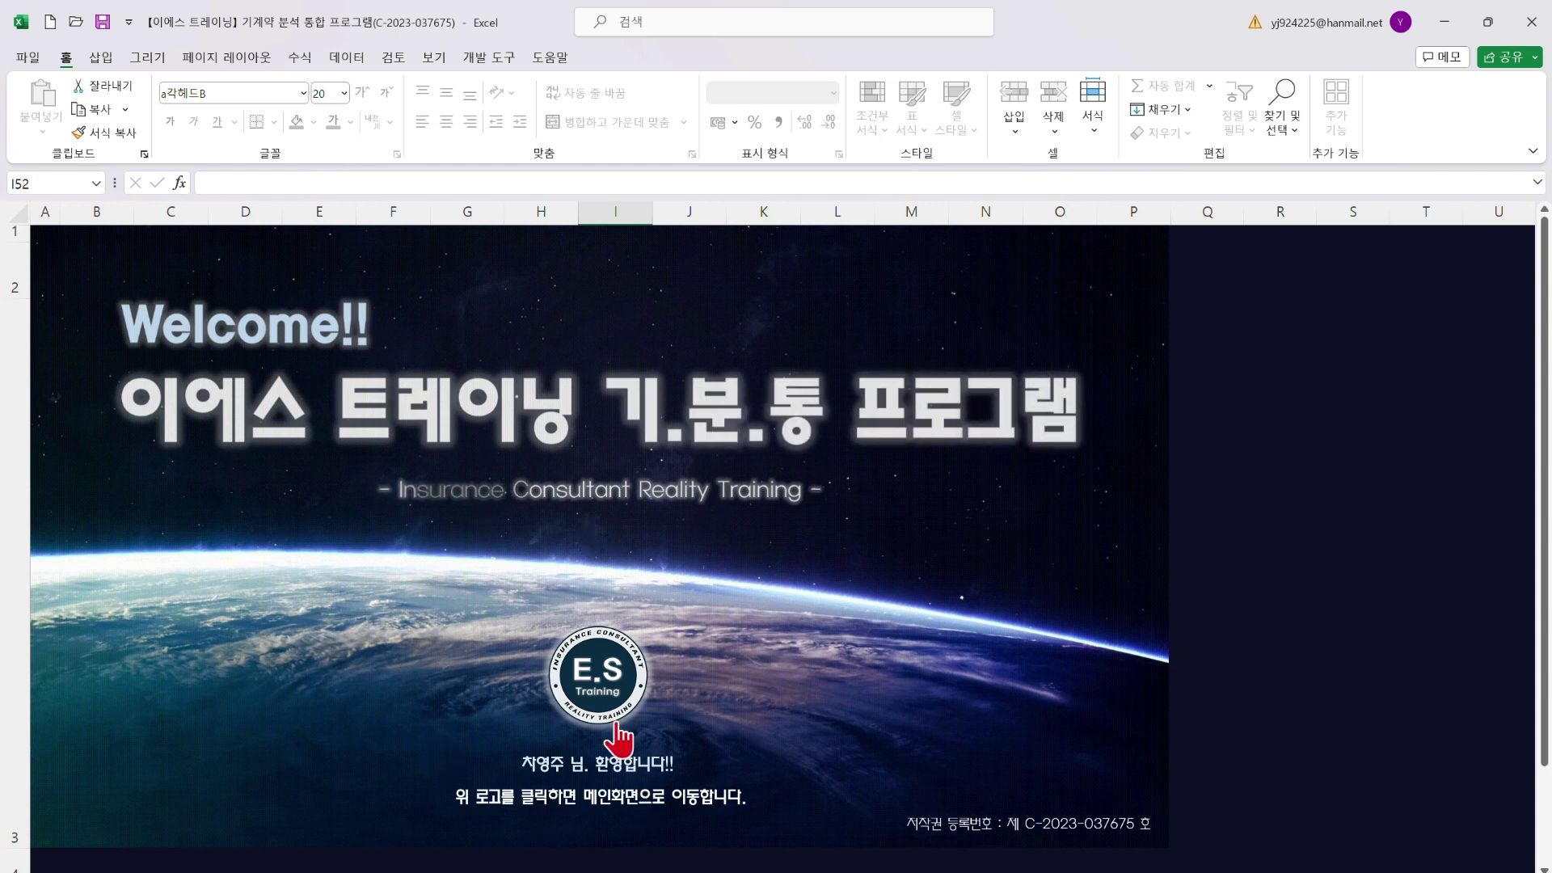
{"action": "left_click", "coordinate": [612, 673]}
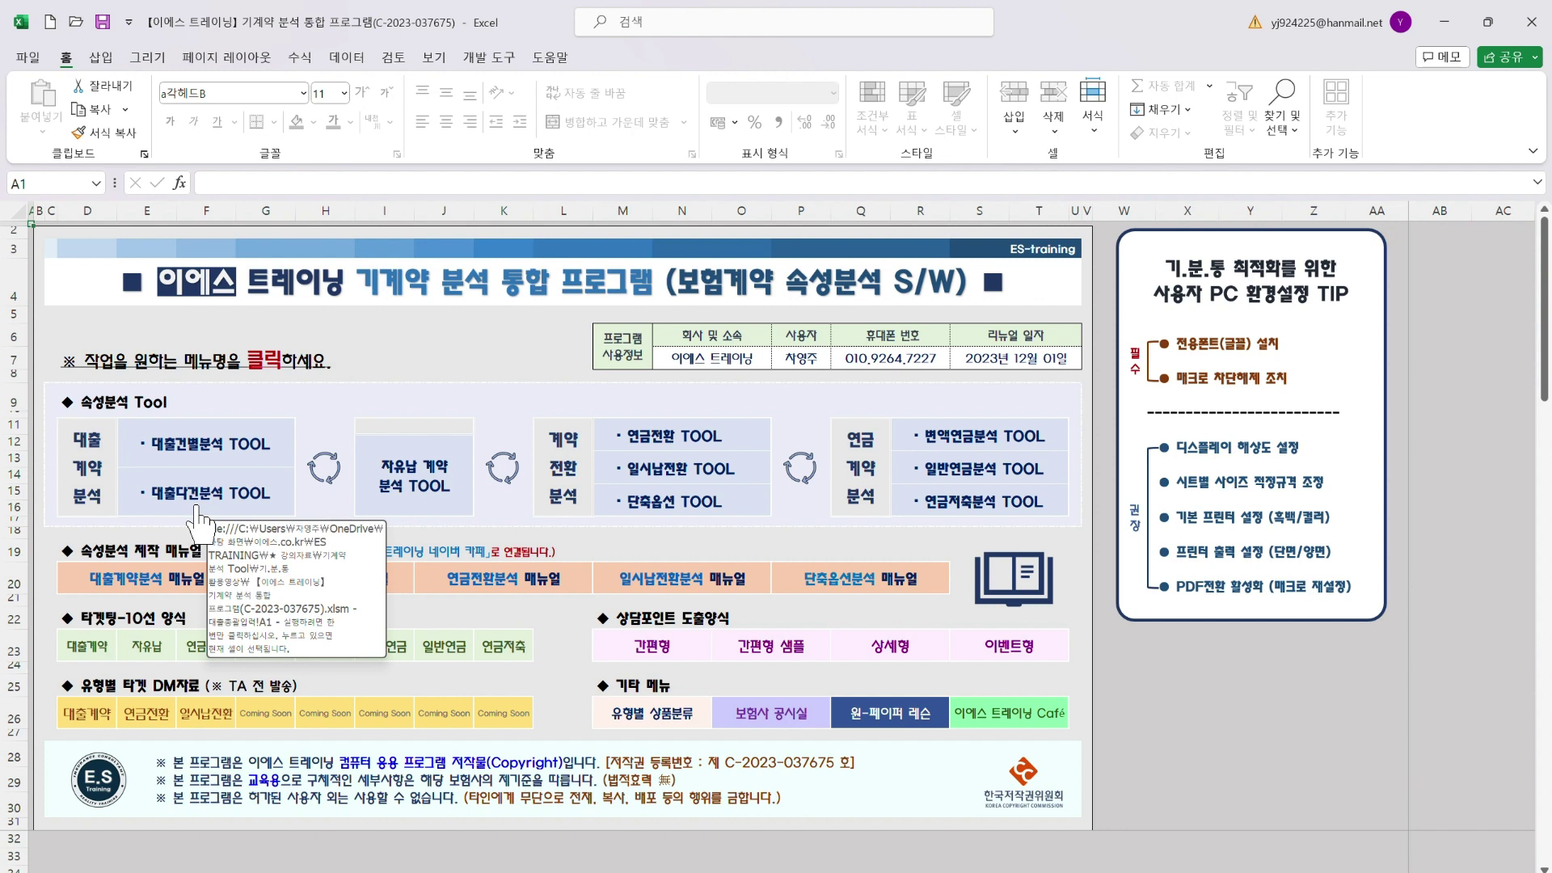
{"action": "left_click", "coordinate": [204, 441]}
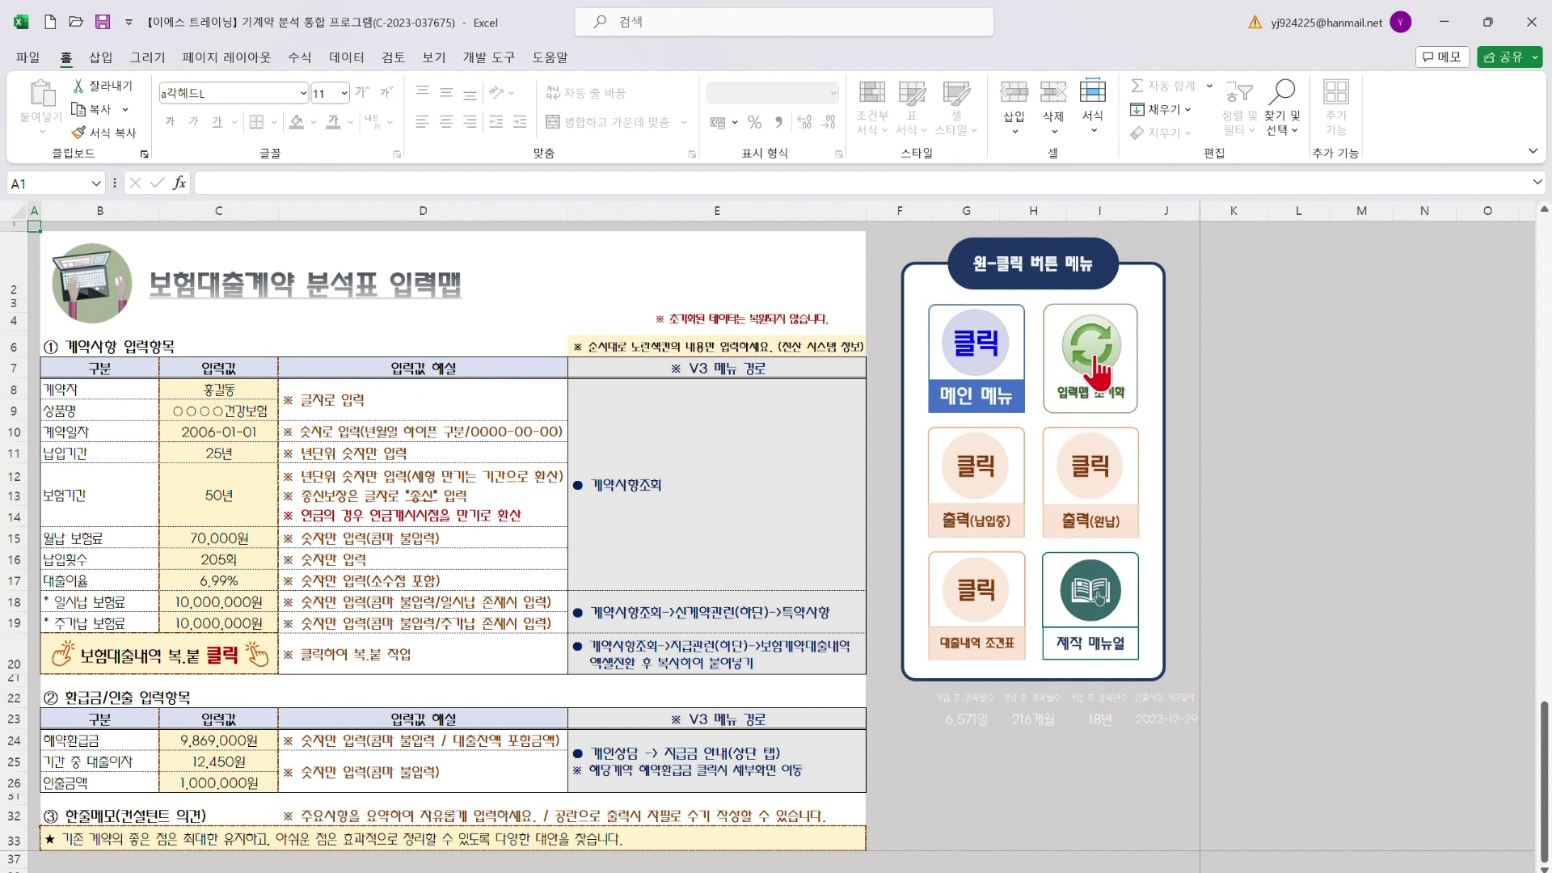
Reset the input map with 입력맵 초기화 so every sample value is blanked
{"action": "left_click", "coordinate": [1095, 362]}
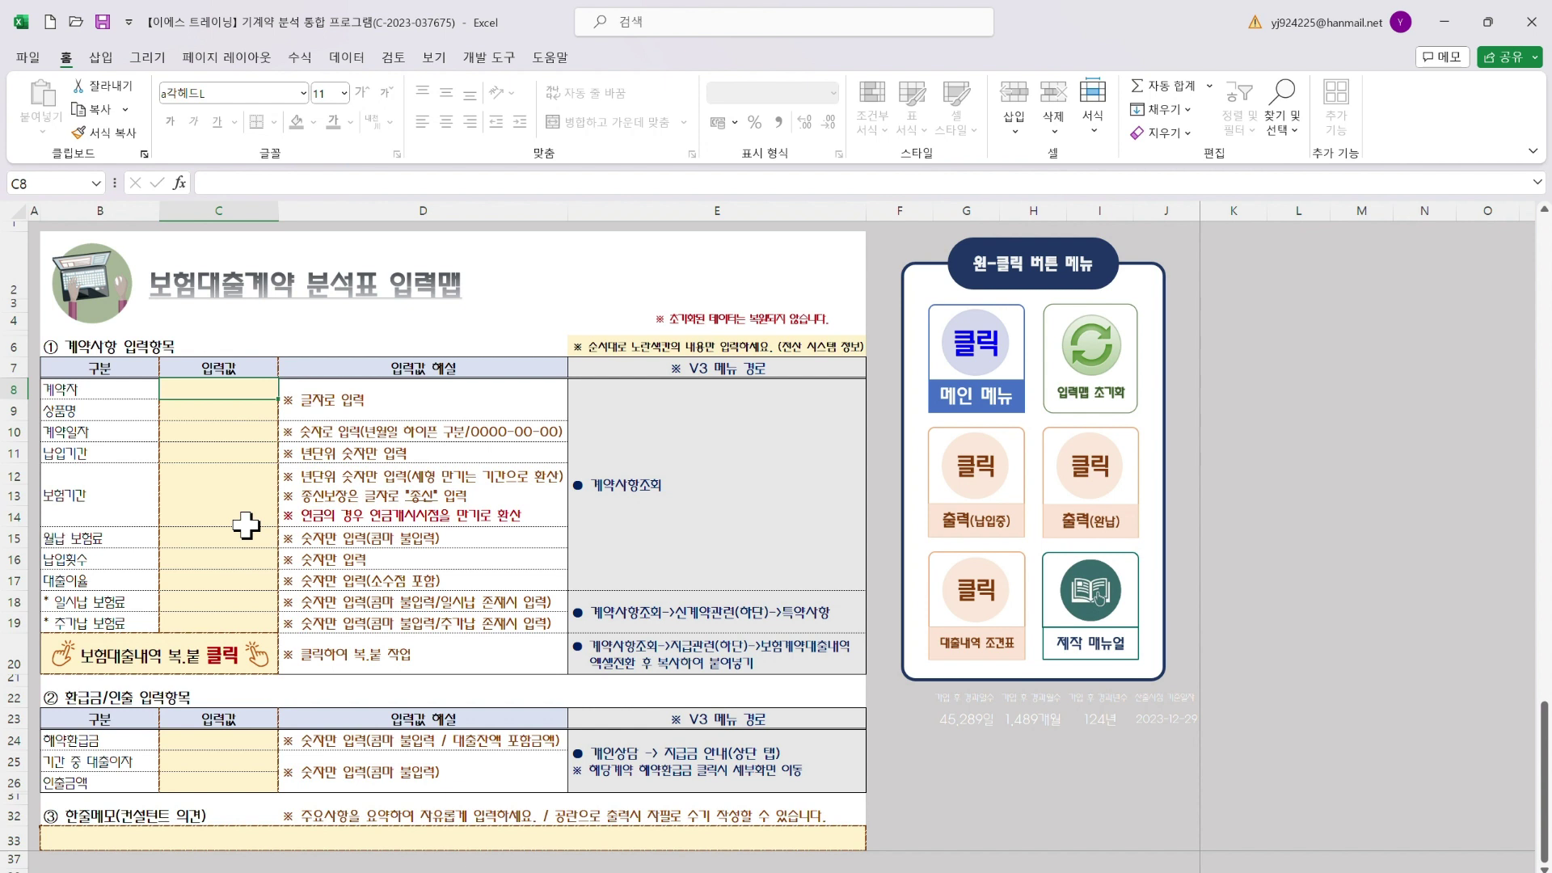
Highlight the input cells C8–C19 and C24–C26 and their row explanations in column D
{"action": "left_click_drag", "start_coordinate": [249, 391], "coordinate": [251, 621]}
{"action": "left_click_drag", "start_coordinate": [233, 738], "coordinate": [229, 784]}
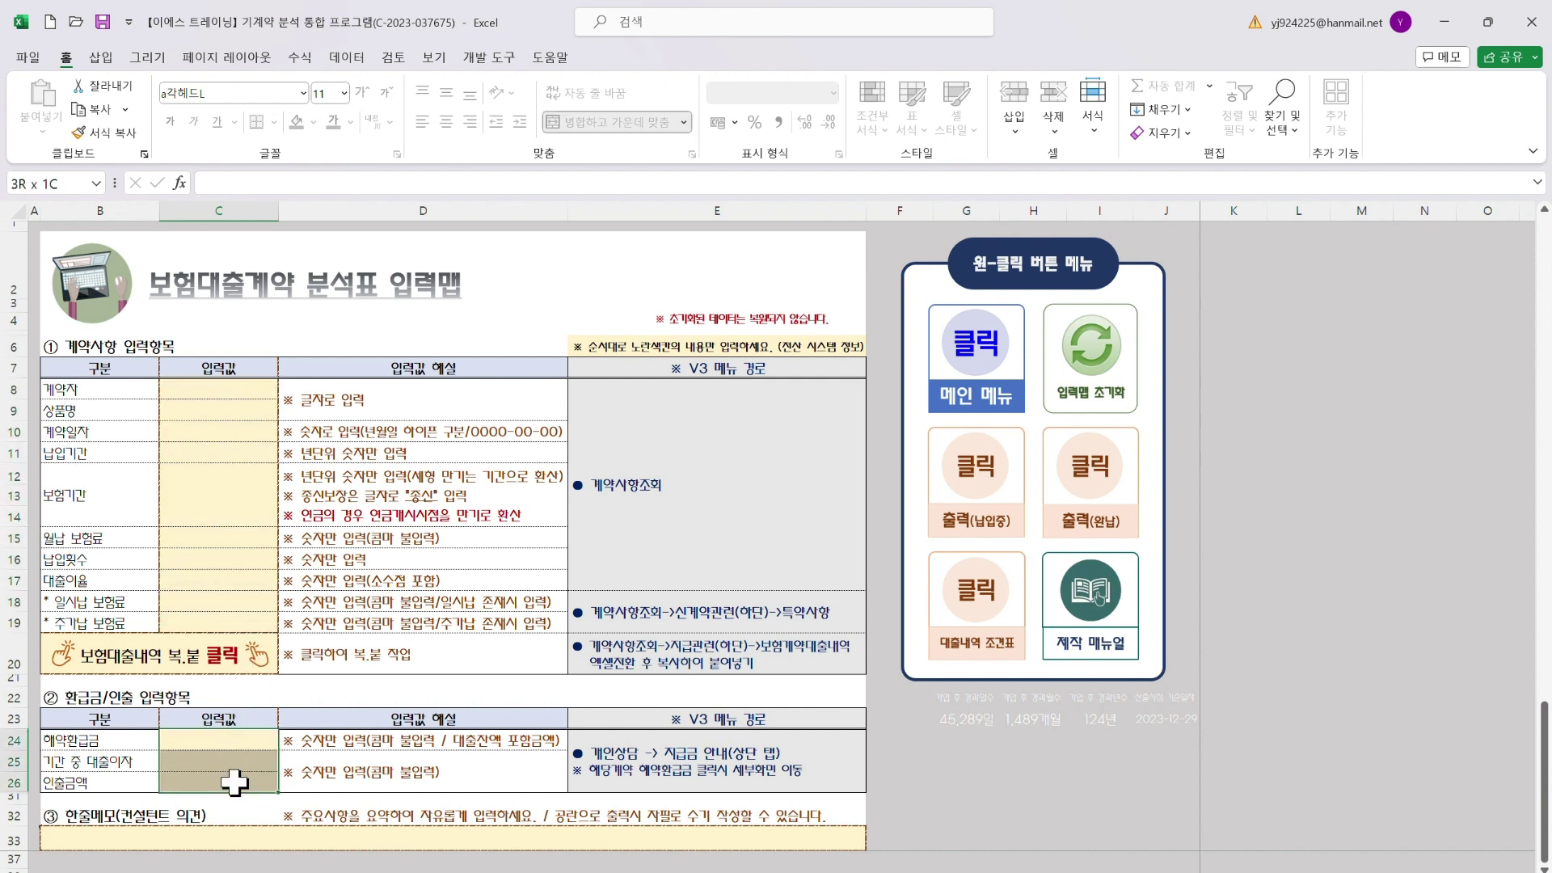
{"action": "left_click_drag", "start_coordinate": [231, 388], "coordinate": [240, 631]}
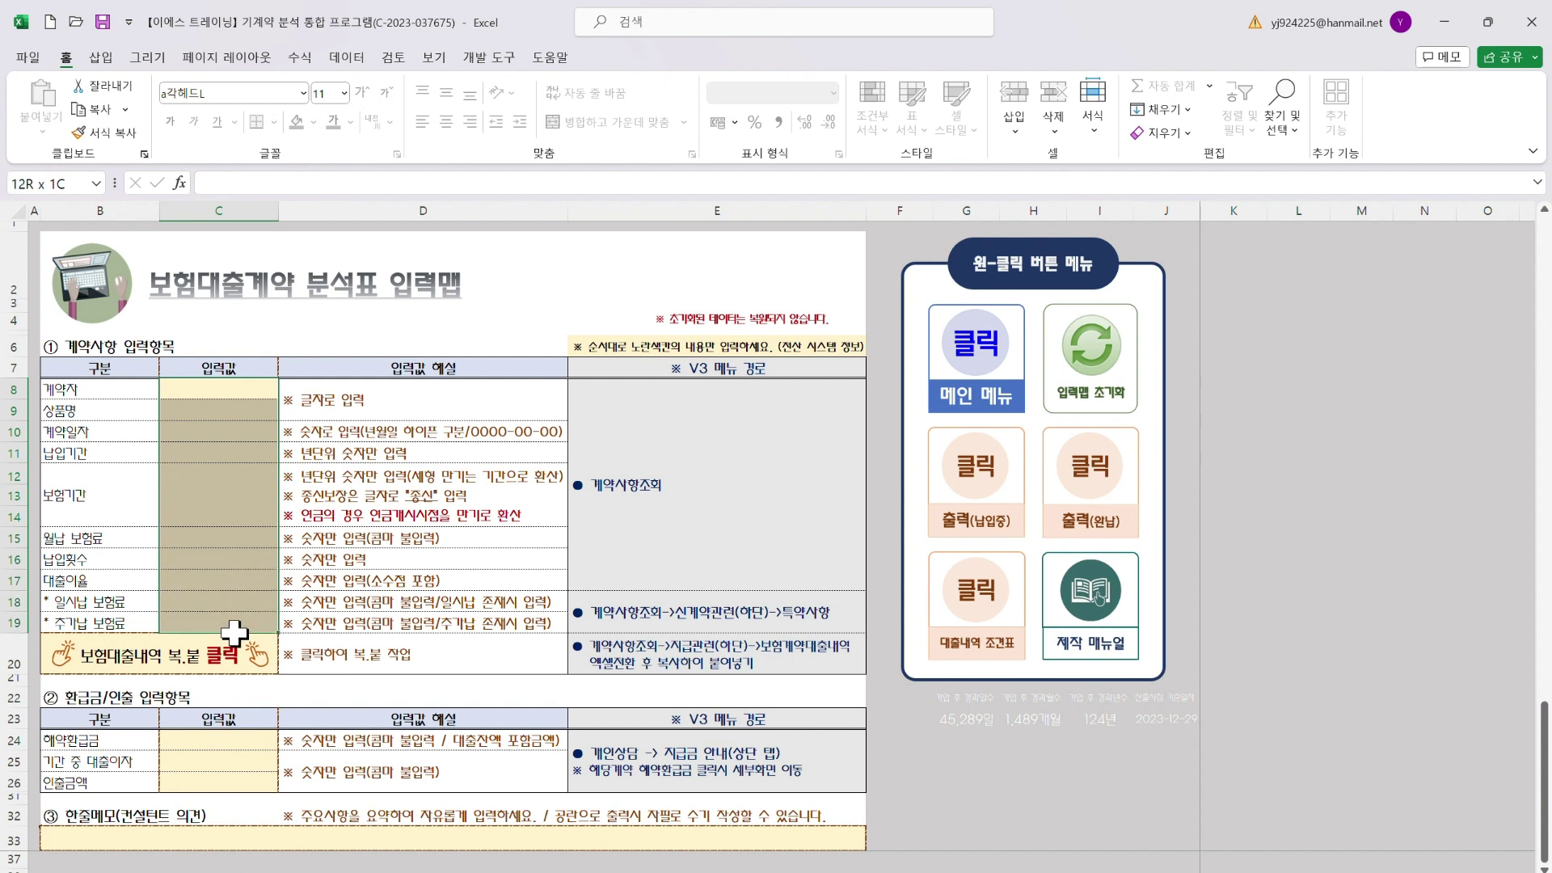
{"action": "left_click", "coordinate": [465, 370]}
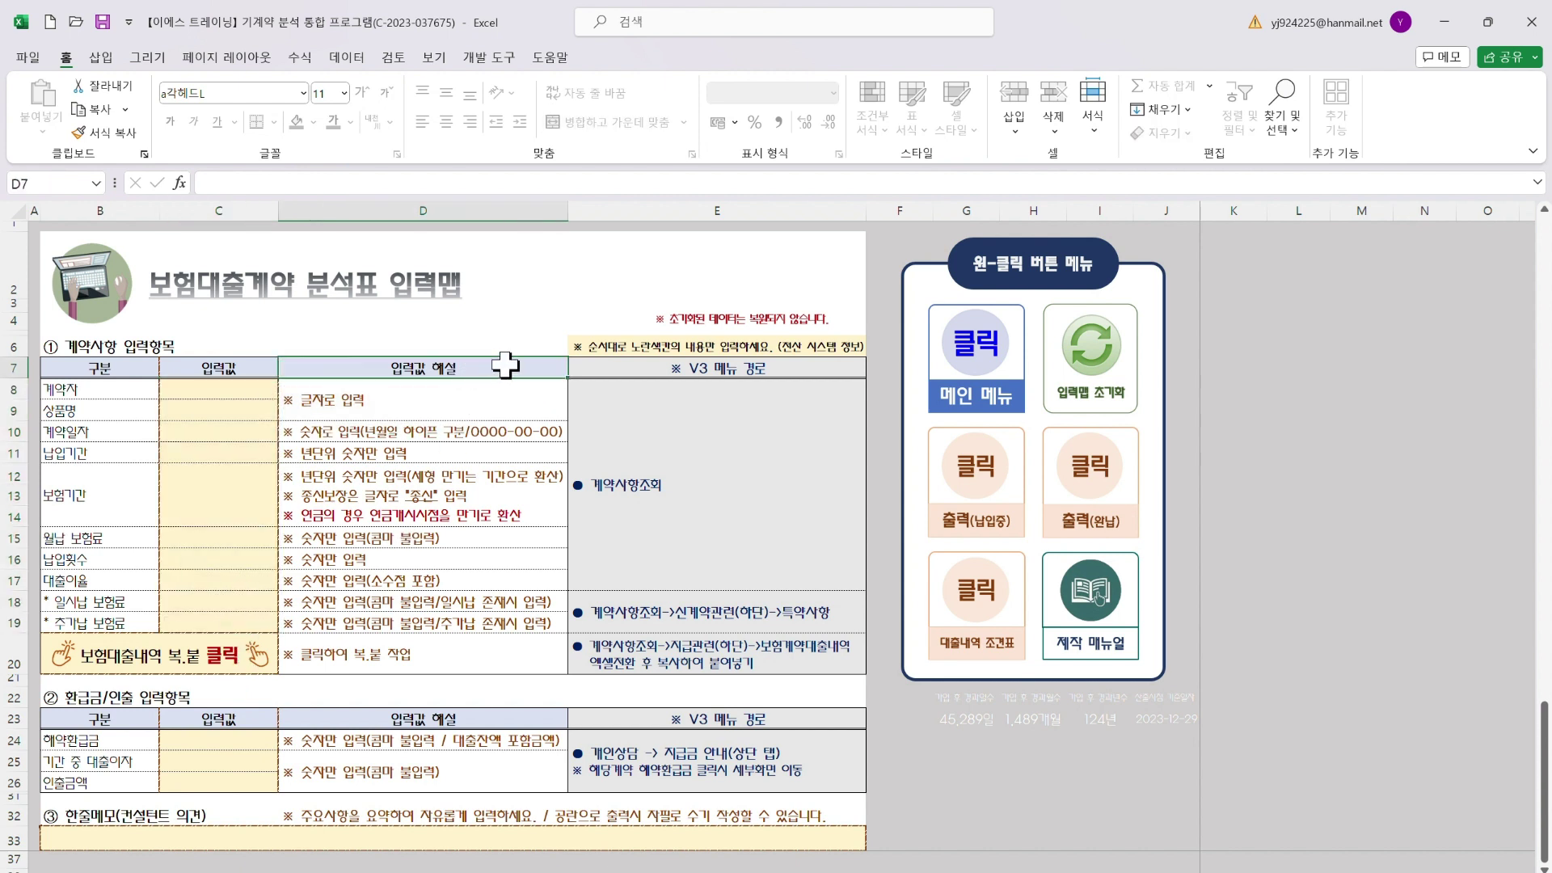
{"action": "left_click", "coordinate": [444, 401]}
{"action": "left_click", "coordinate": [440, 450]}
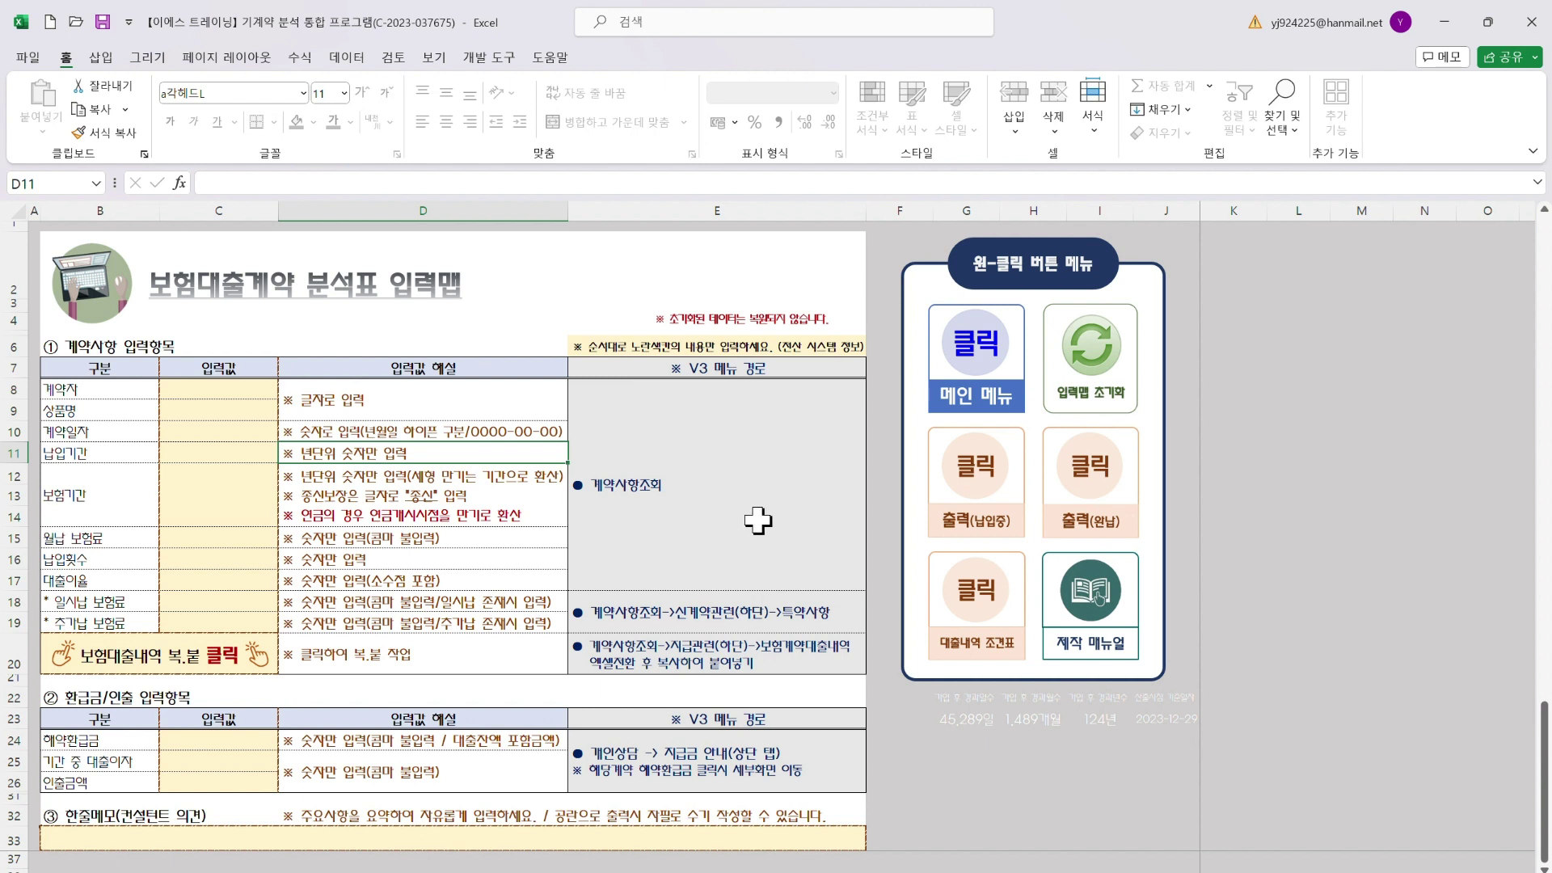
Mark the V3 계약사항조회 path notes for each row, then bring the manual workbook into view
{"action": "left_click_drag", "start_coordinate": [731, 368], "coordinate": [732, 664]}
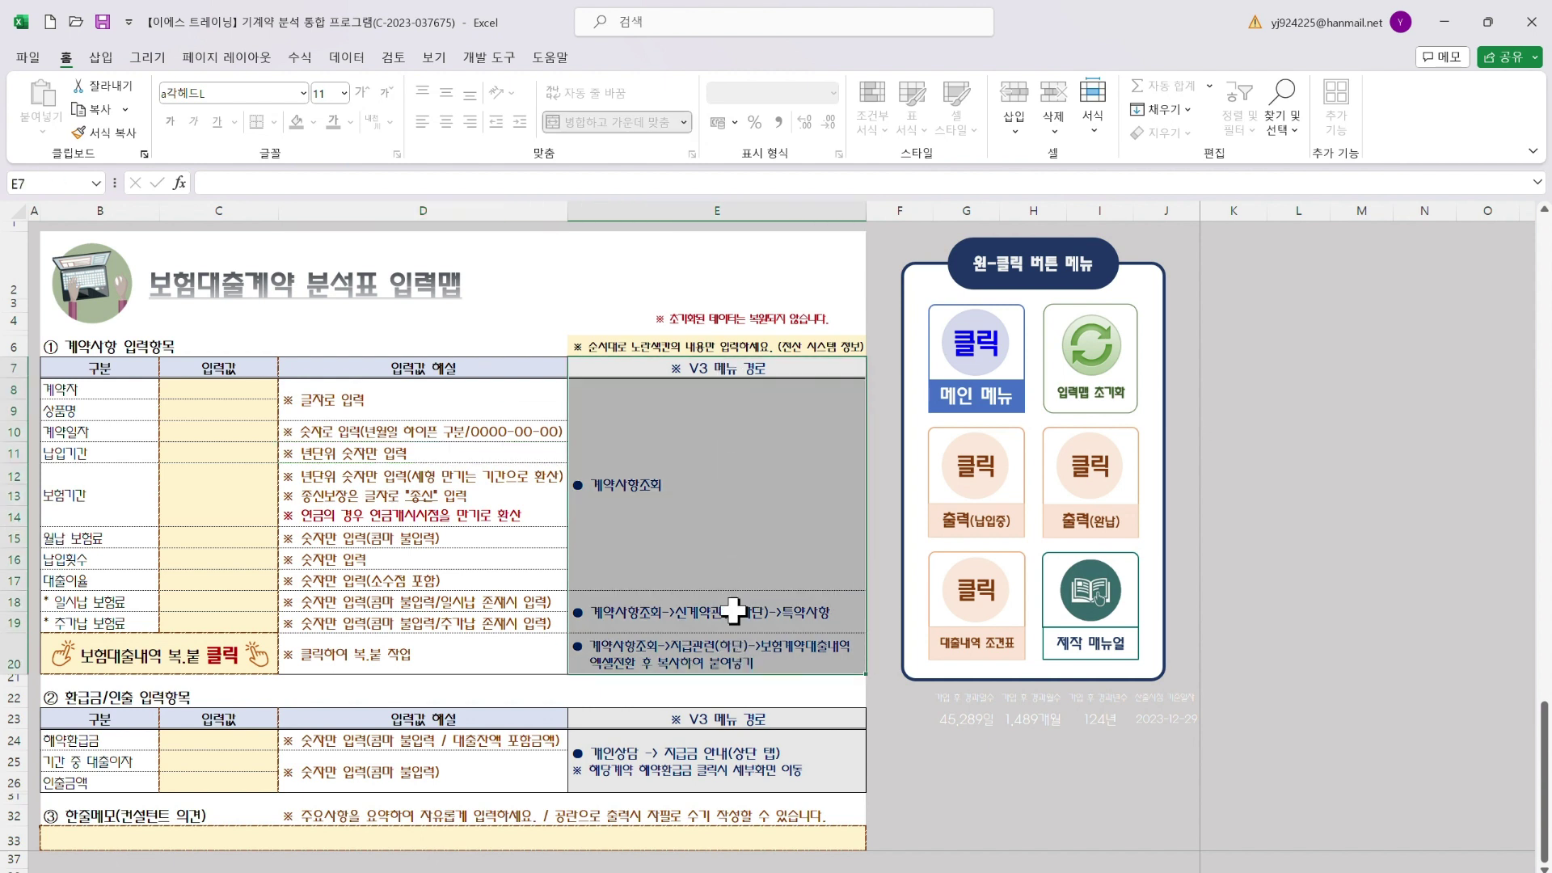
{"action": "left_click", "coordinate": [770, 400]}
{"action": "left_click_drag", "start_coordinate": [769, 400], "coordinate": [757, 659]}
{"action": "left_click", "coordinate": [748, 760]}
{"action": "left_click_drag", "start_coordinate": [754, 450], "coordinate": [756, 656]}
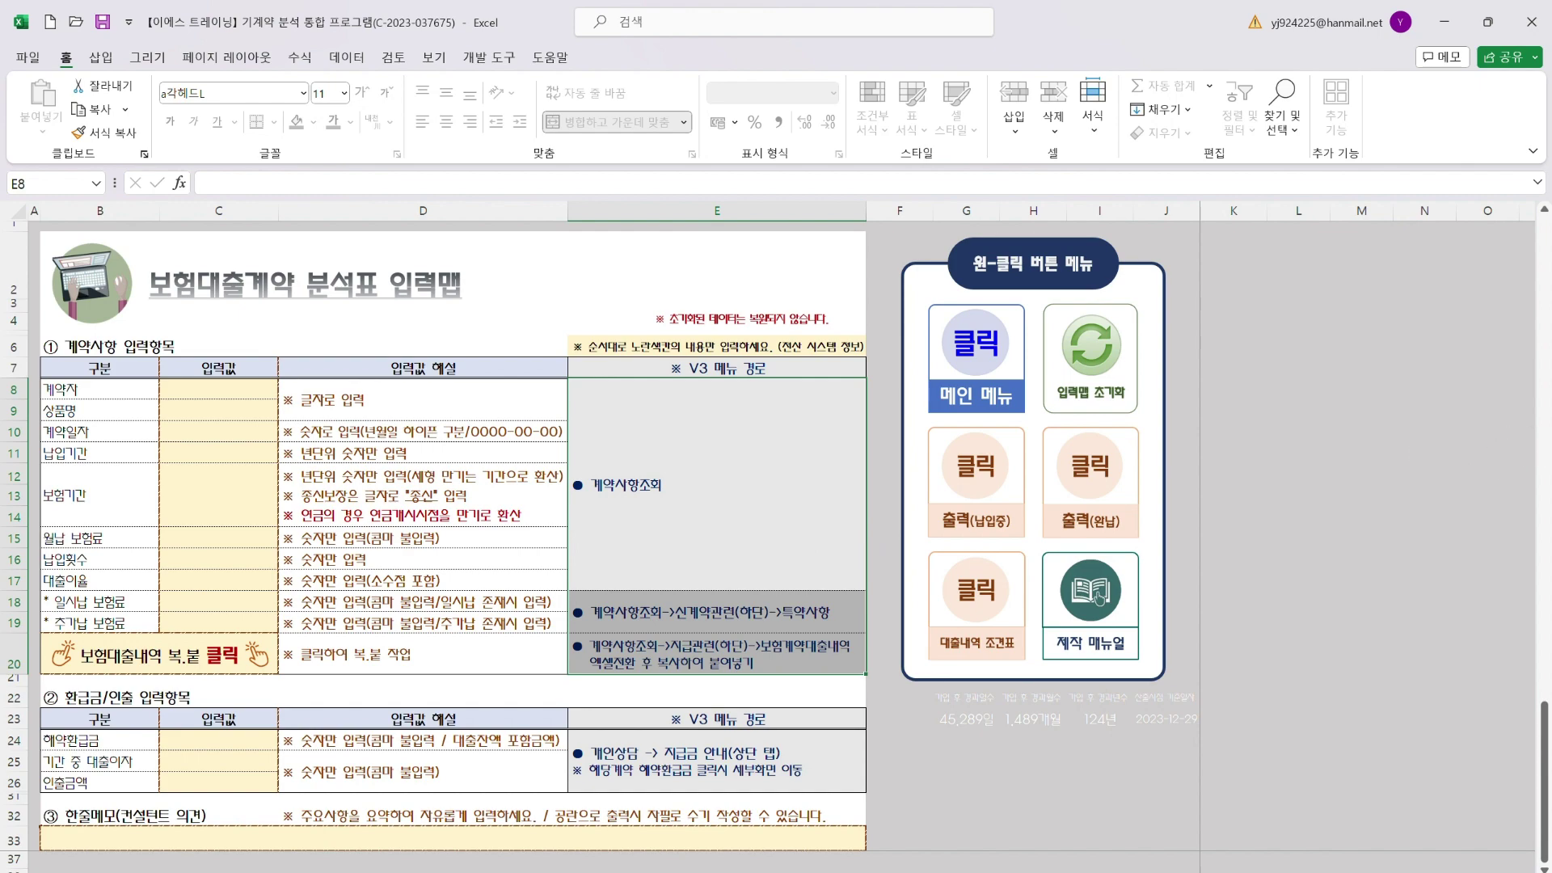
{"action": "left_click_drag", "start_coordinate": [1551, 32], "coordinate": [889, 40]}
Enlarge and reposition the manual window to study the 계약사항조회 guide, then return to the input map
{"action": "left_click", "coordinate": [376, 24]}
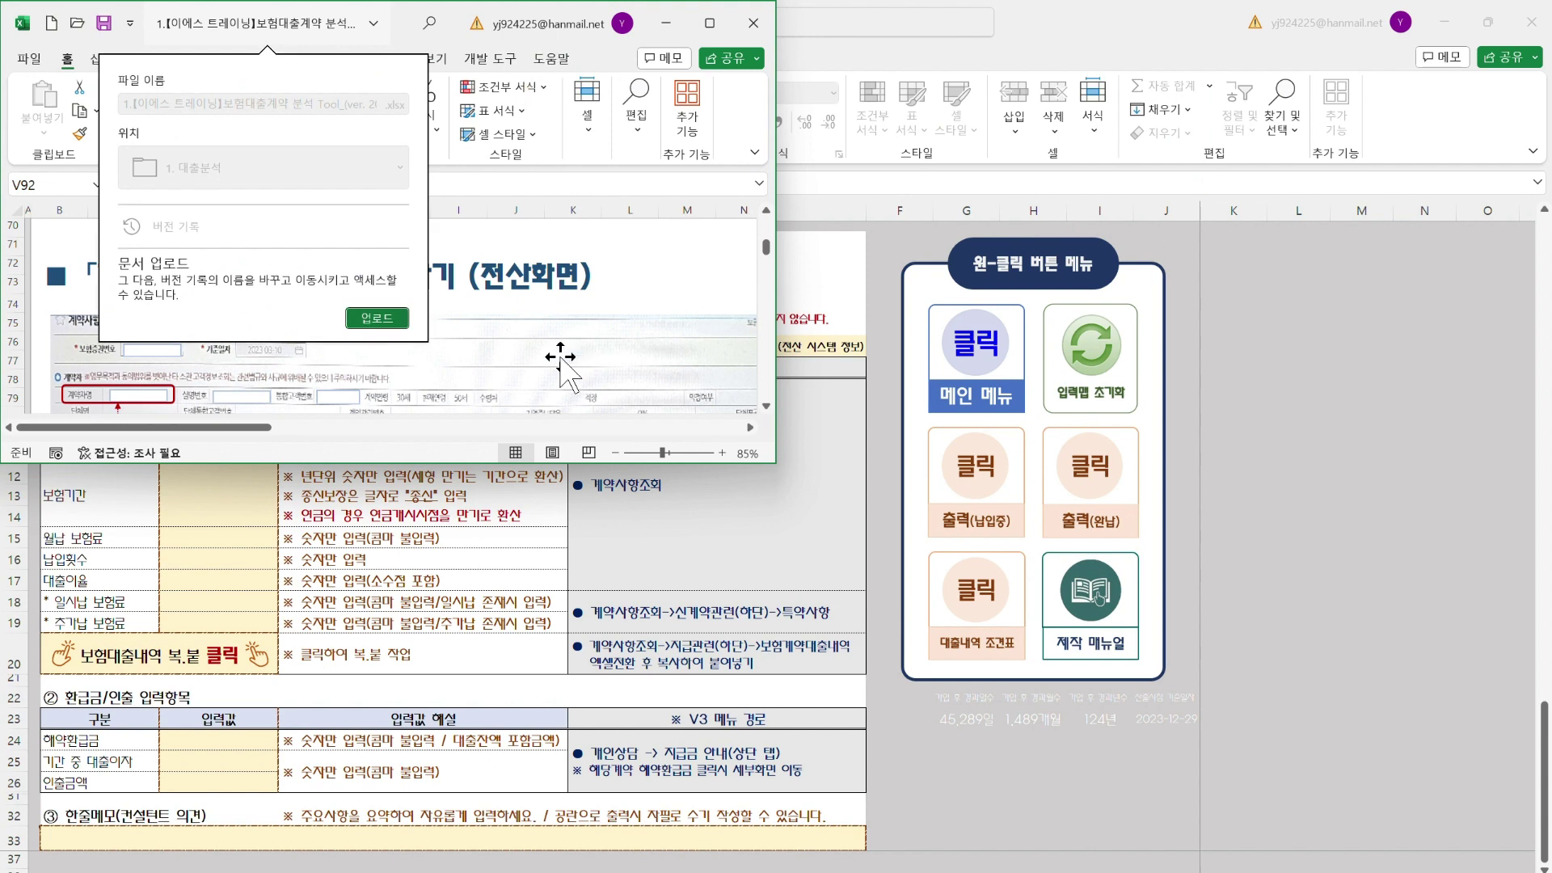
{"action": "left_click_drag", "start_coordinate": [434, 463], "coordinate": [526, 808]}
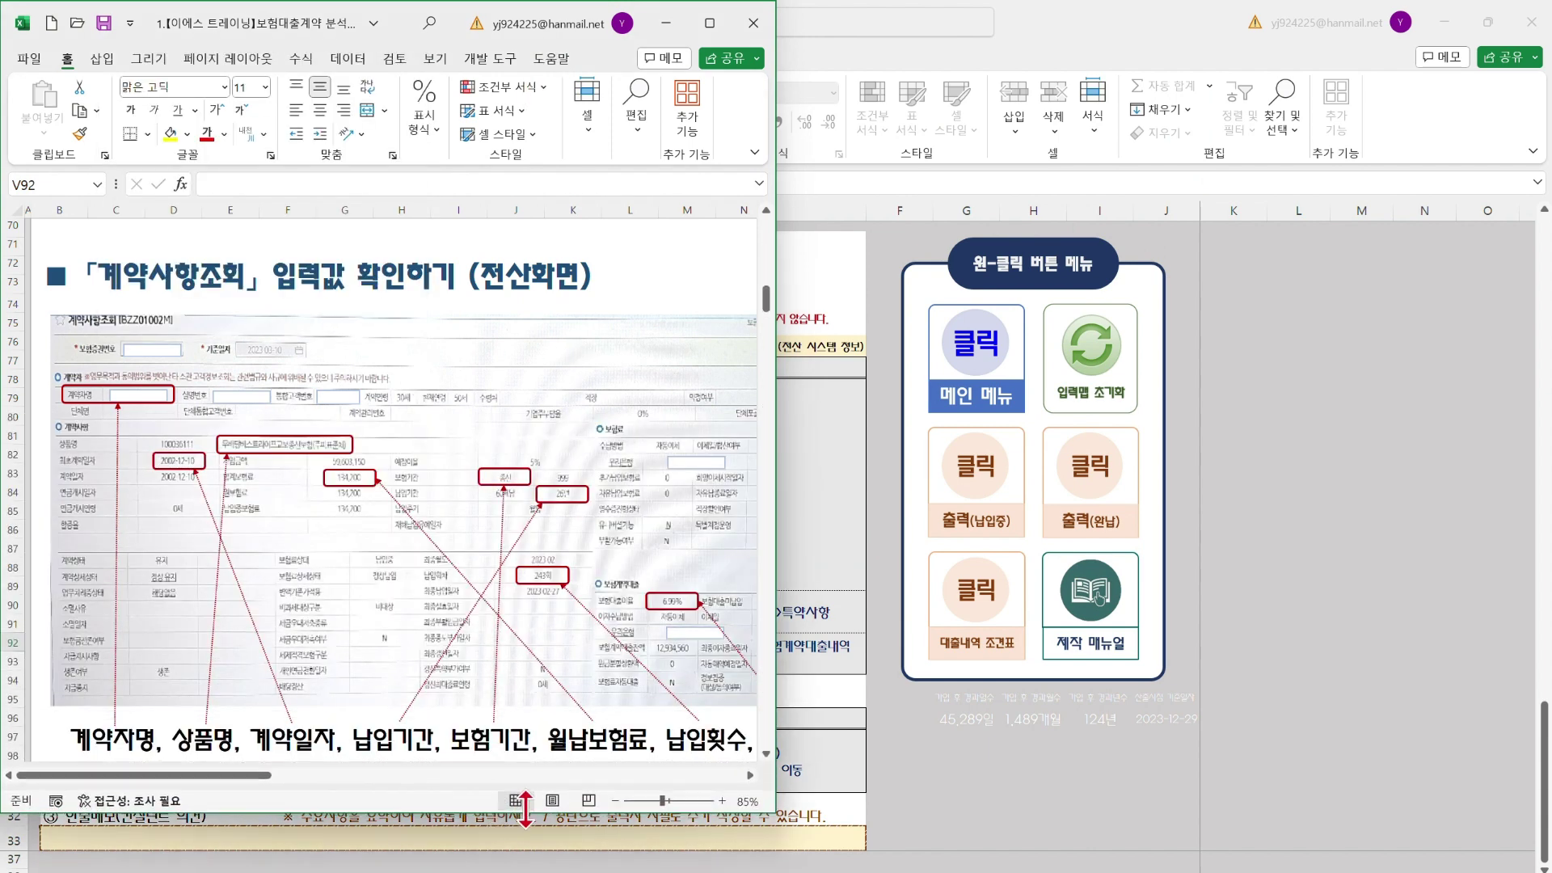
{"action": "left_click_drag", "start_coordinate": [778, 513], "coordinate": [929, 527]}
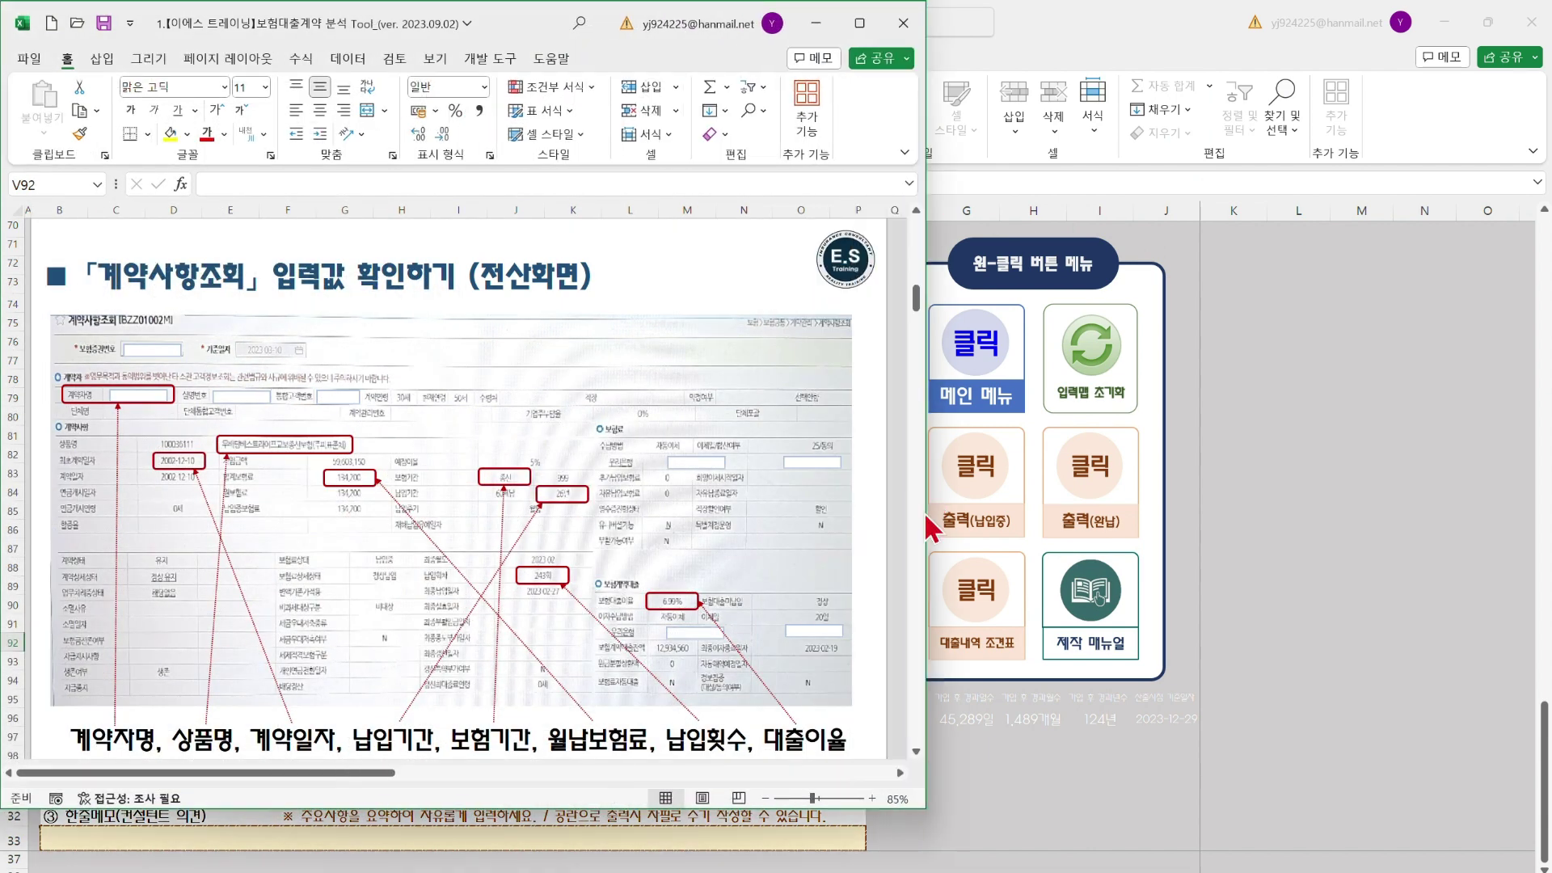
{"action": "left_click_drag", "start_coordinate": [509, 16], "coordinate": [929, 66]}
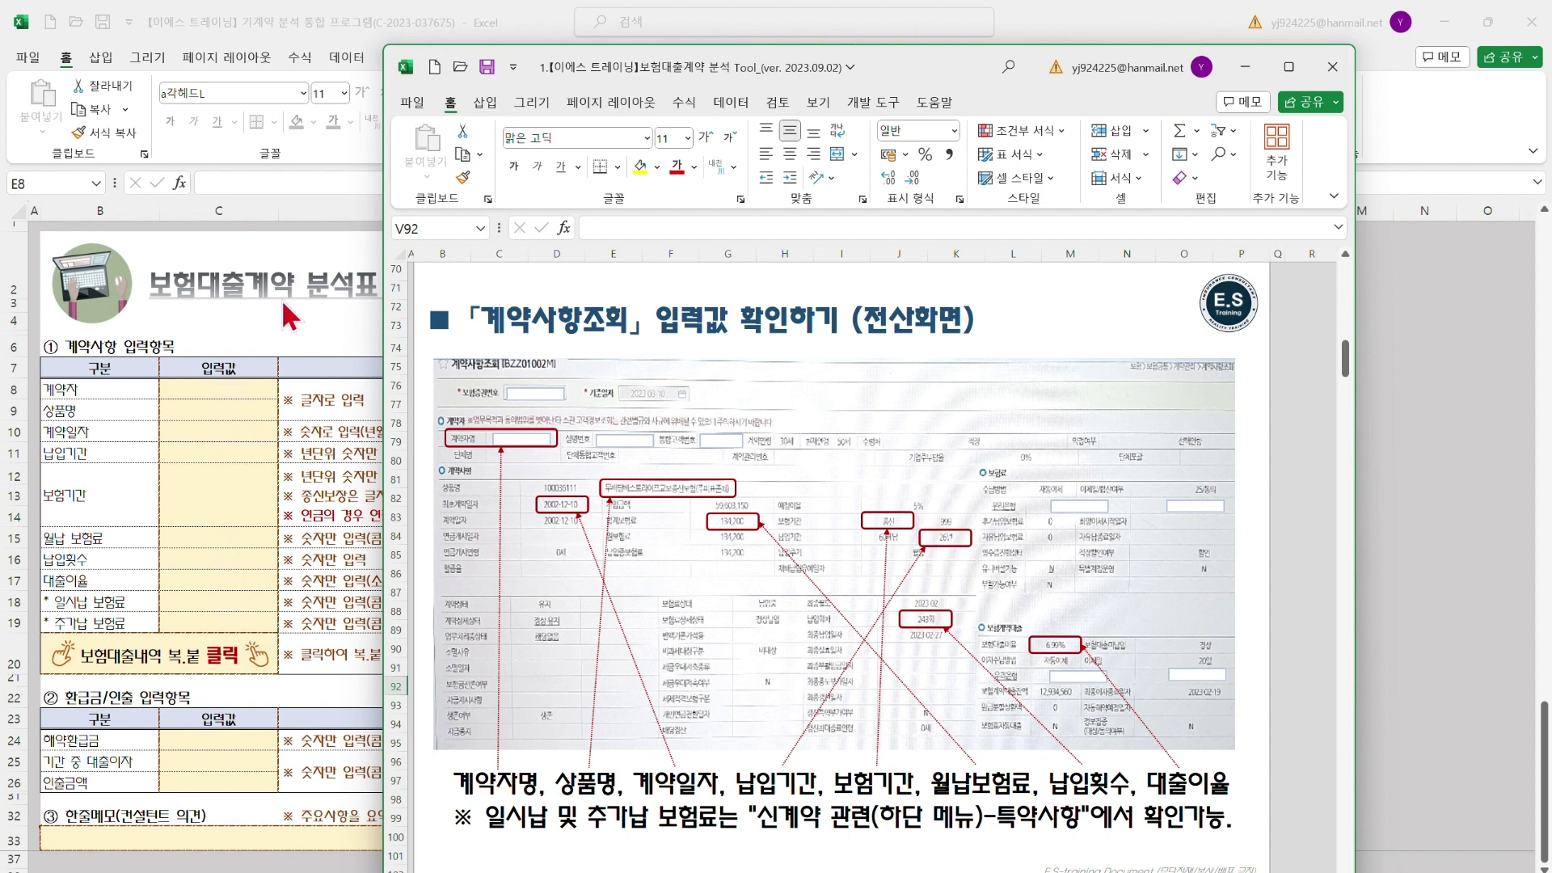
{"action": "left_click", "coordinate": [229, 408]}
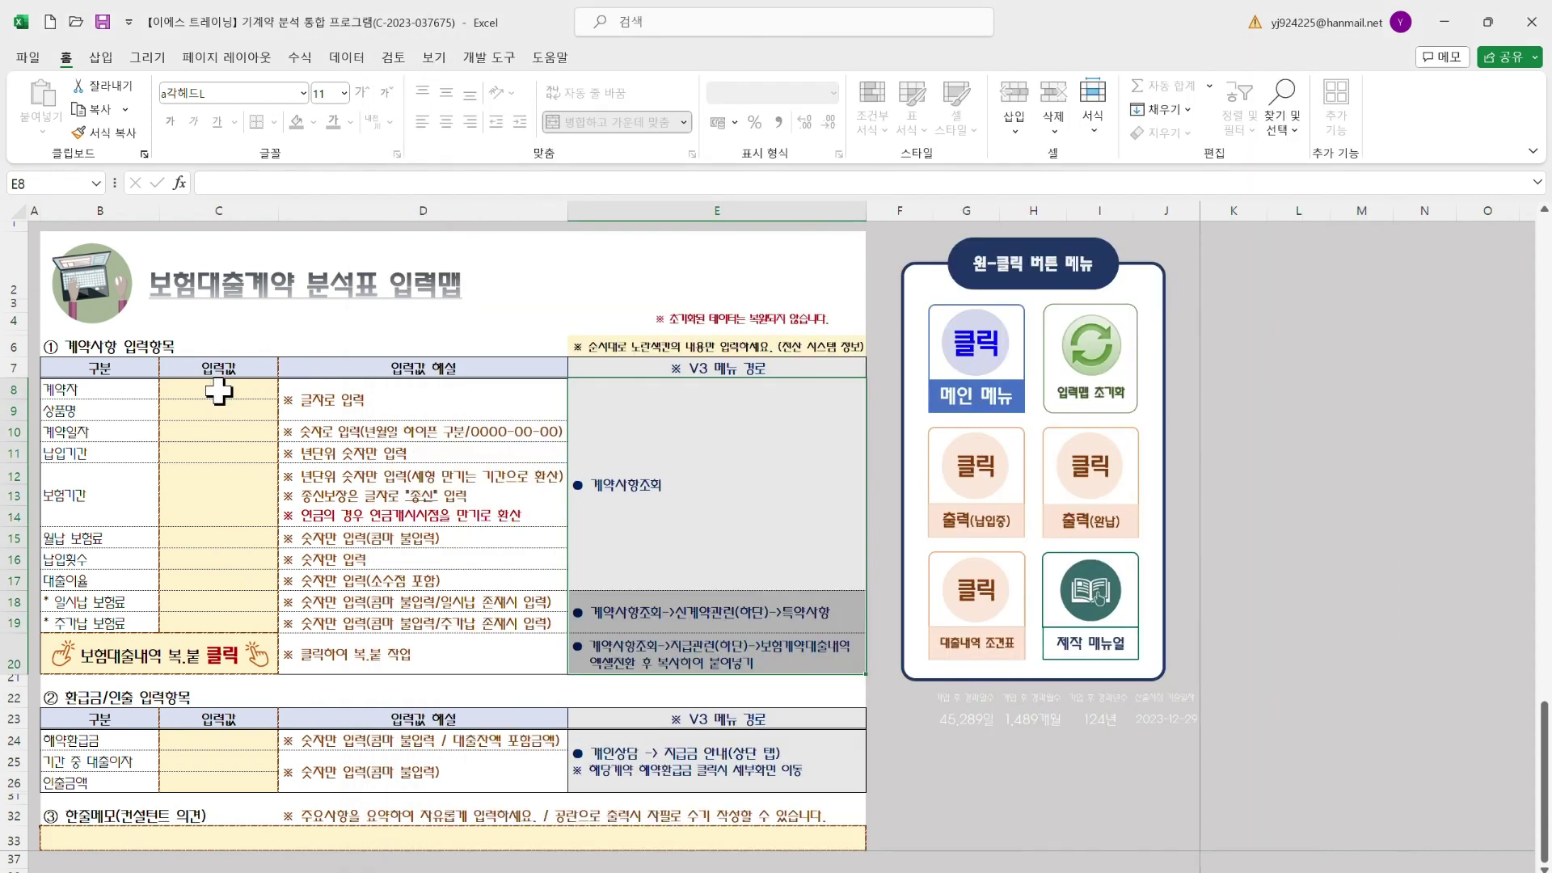
Enter the holder's name, 건강보험, contract date 2007-01-21 and a 20-year payment period from C8 down
{"action": "left_click", "coordinate": [219, 391]}
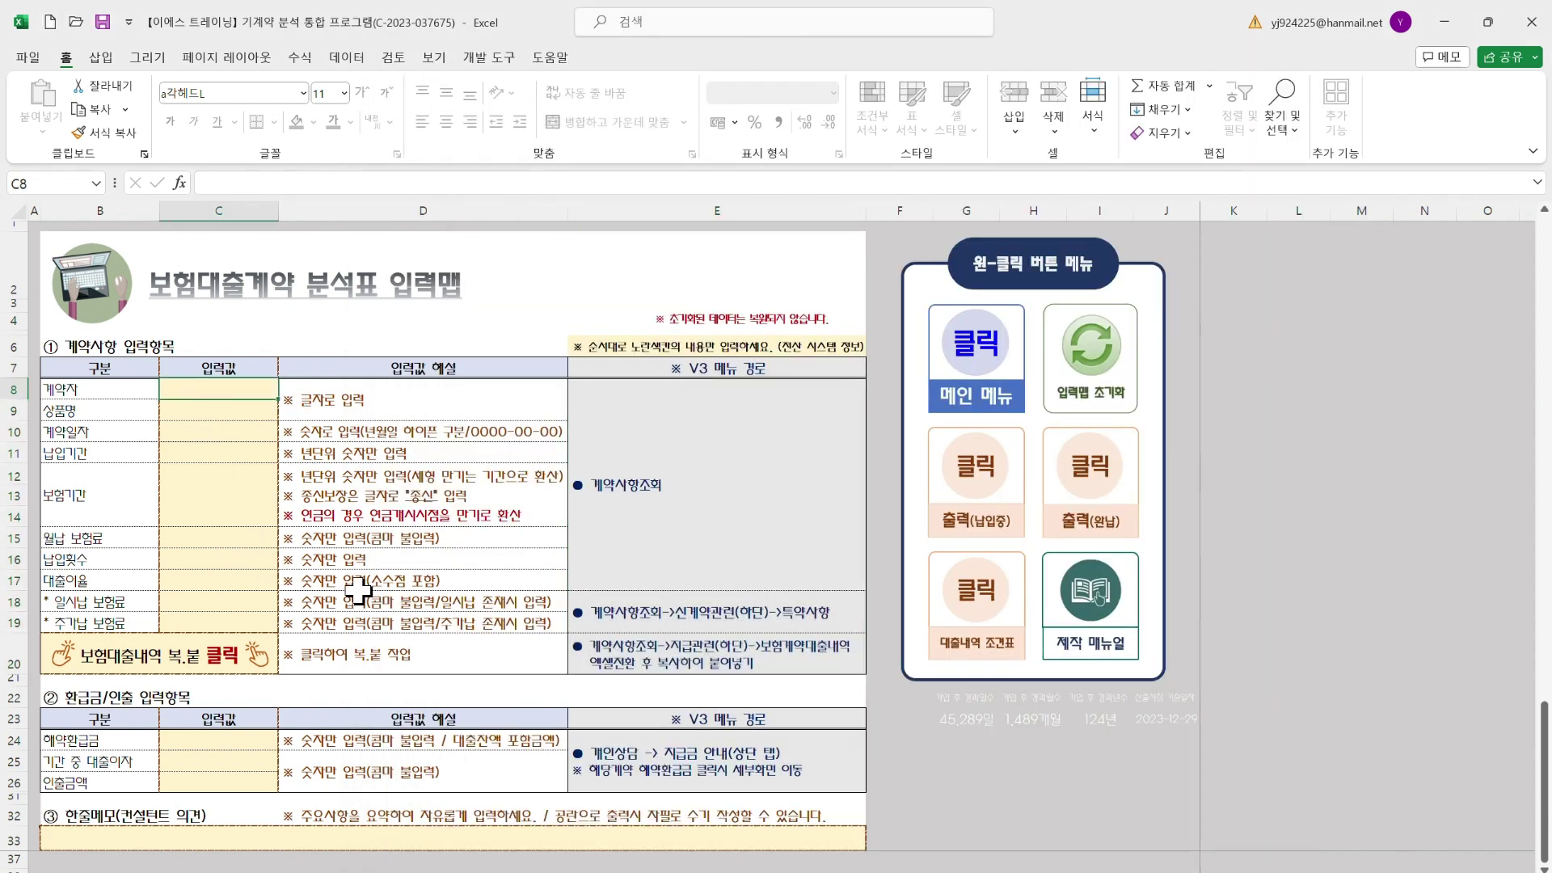
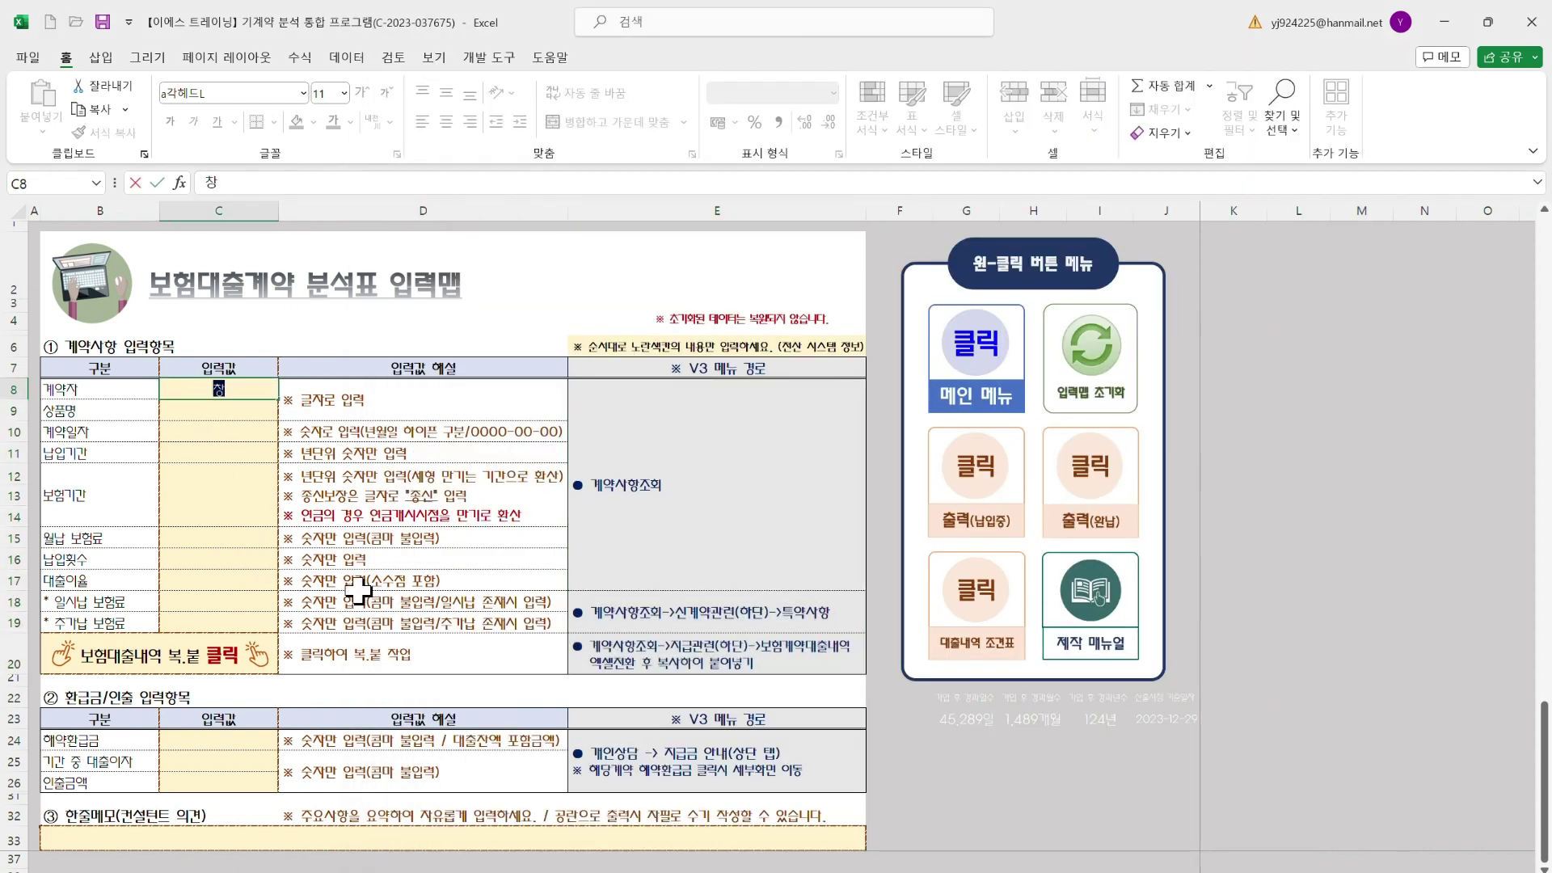
{"action": "key", "text": "Return"}
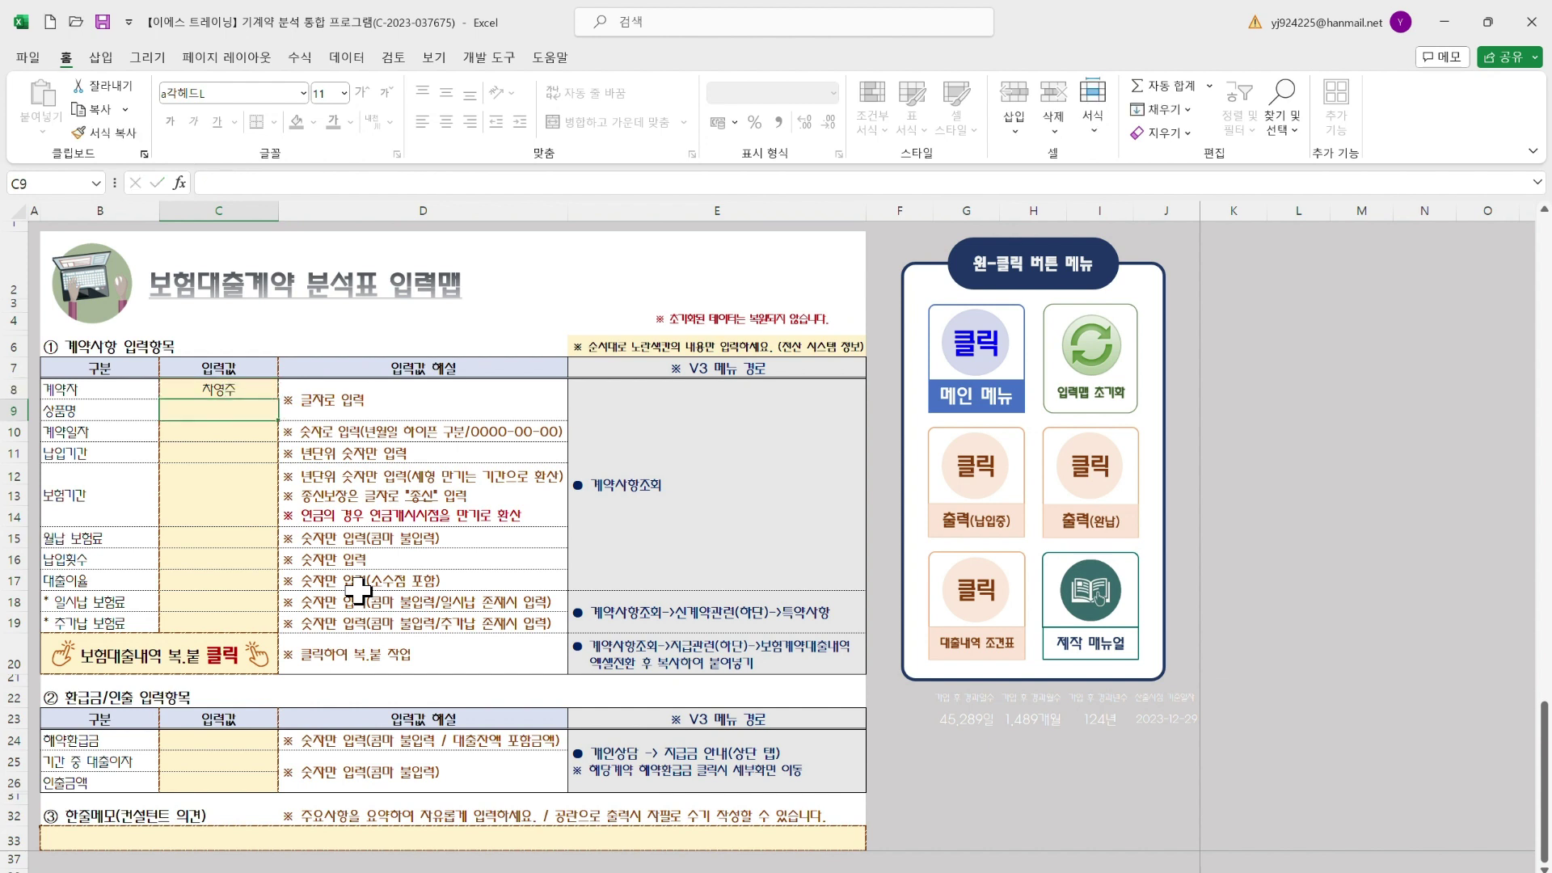
{"action": "type", "text": "건강보"}
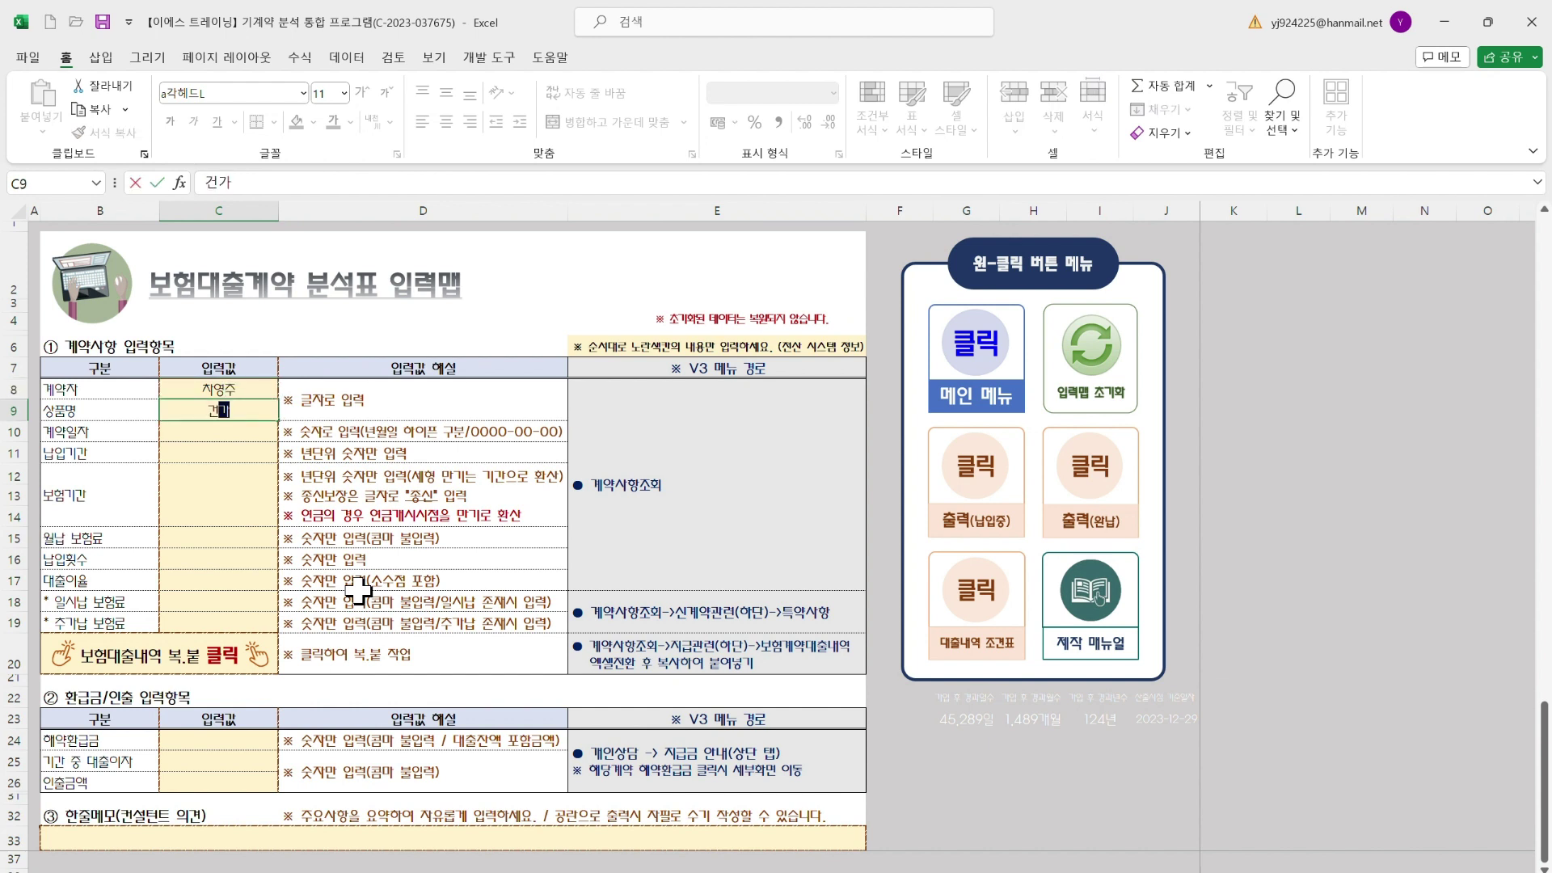
{"action": "type", "text": "험"}
{"action": "key", "text": "Return"}
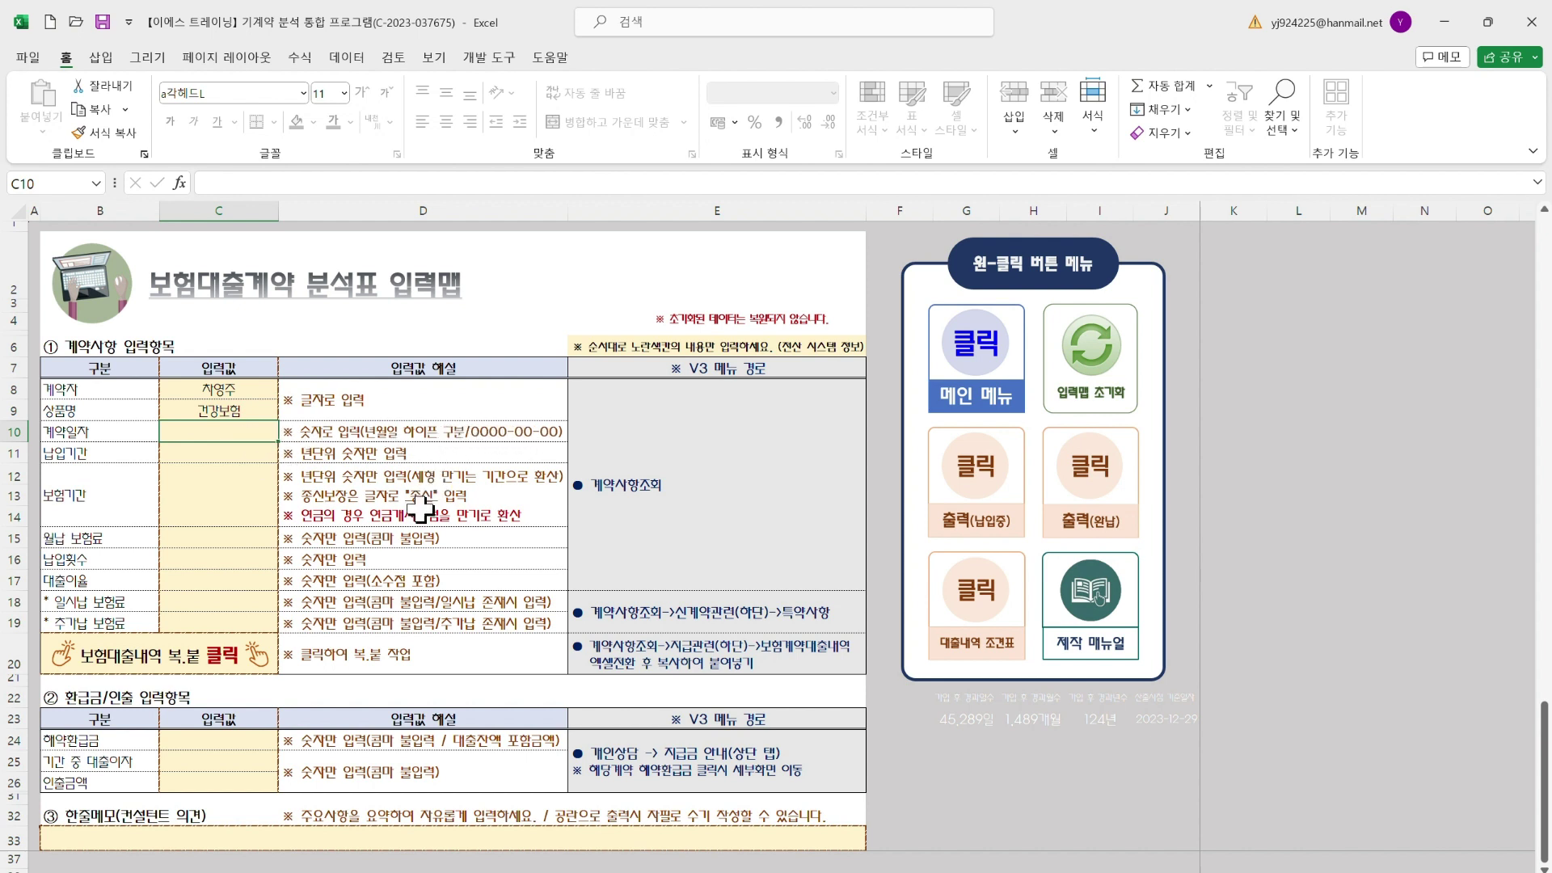
{"action": "type", "text": "200"}
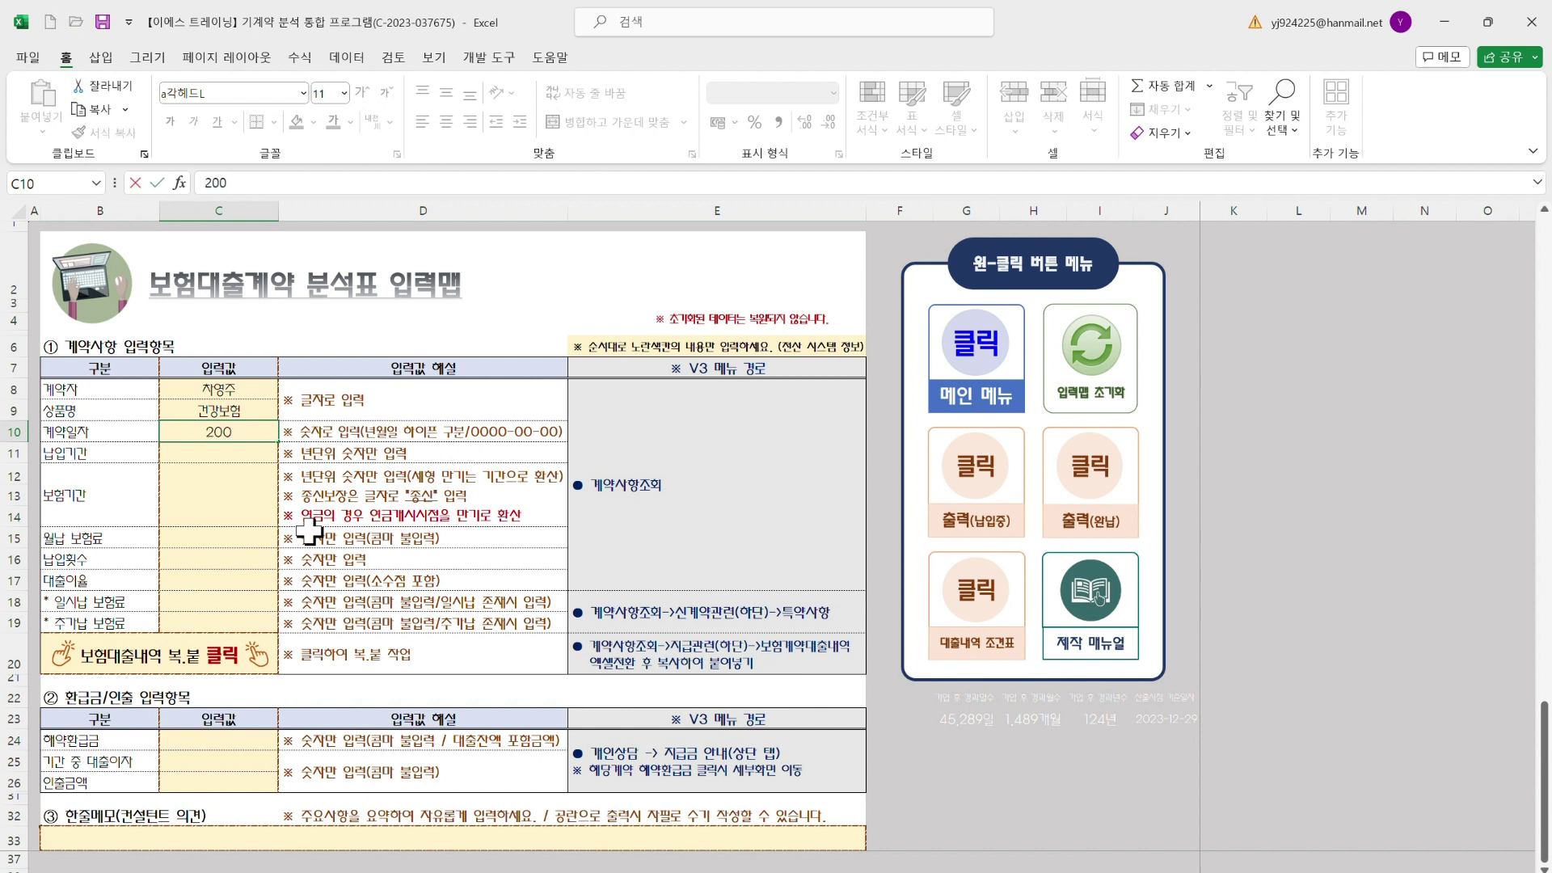
{"action": "type", "text": "7-01-21"}
{"action": "key", "text": "Return"}
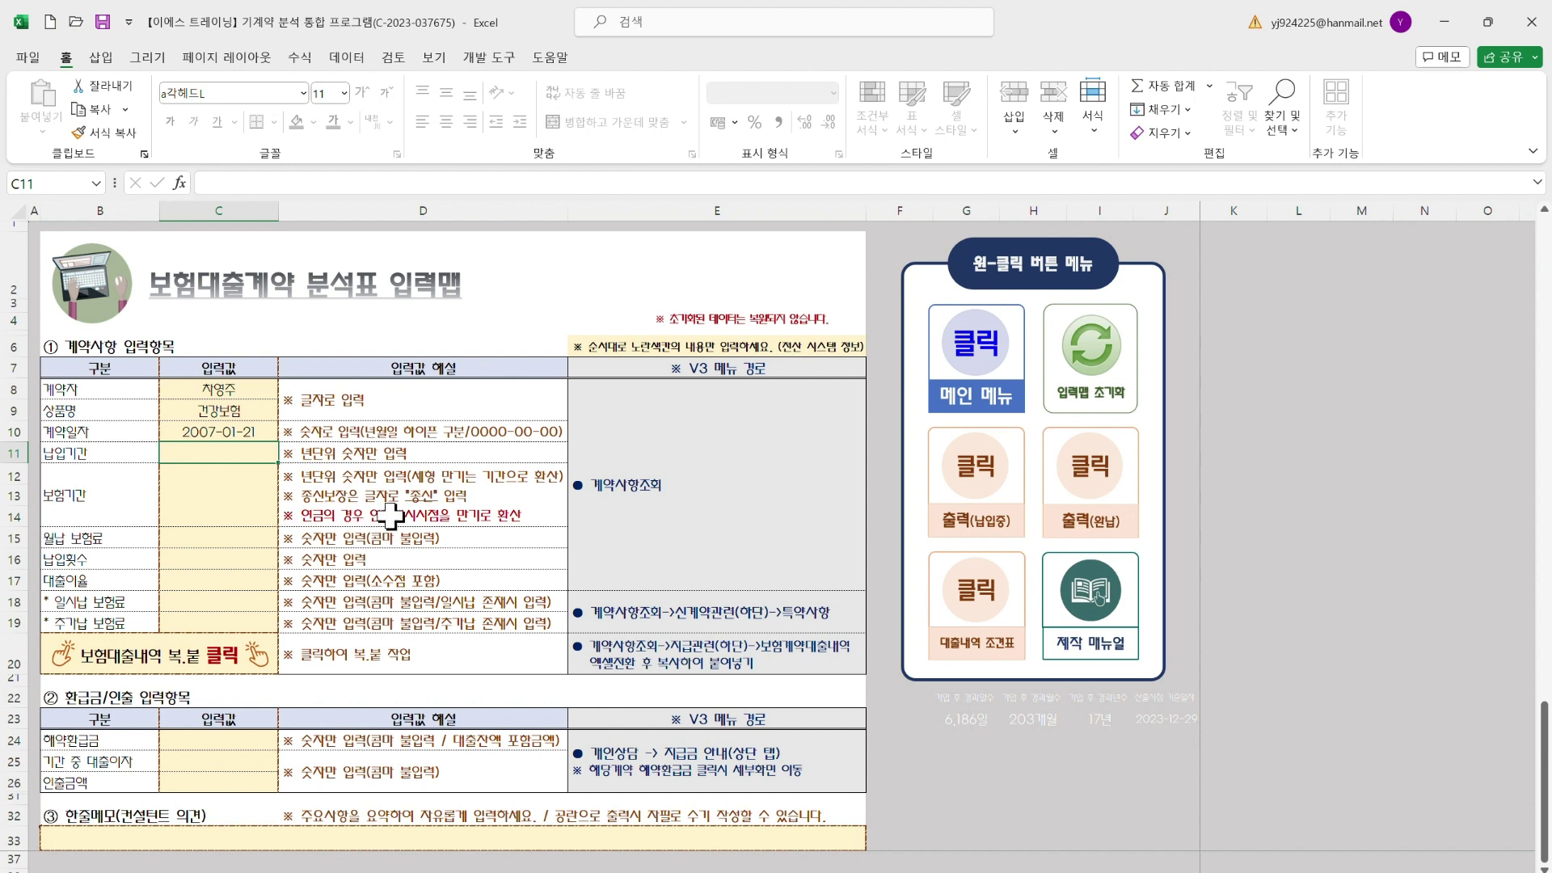
{"action": "type", "text": "20"}
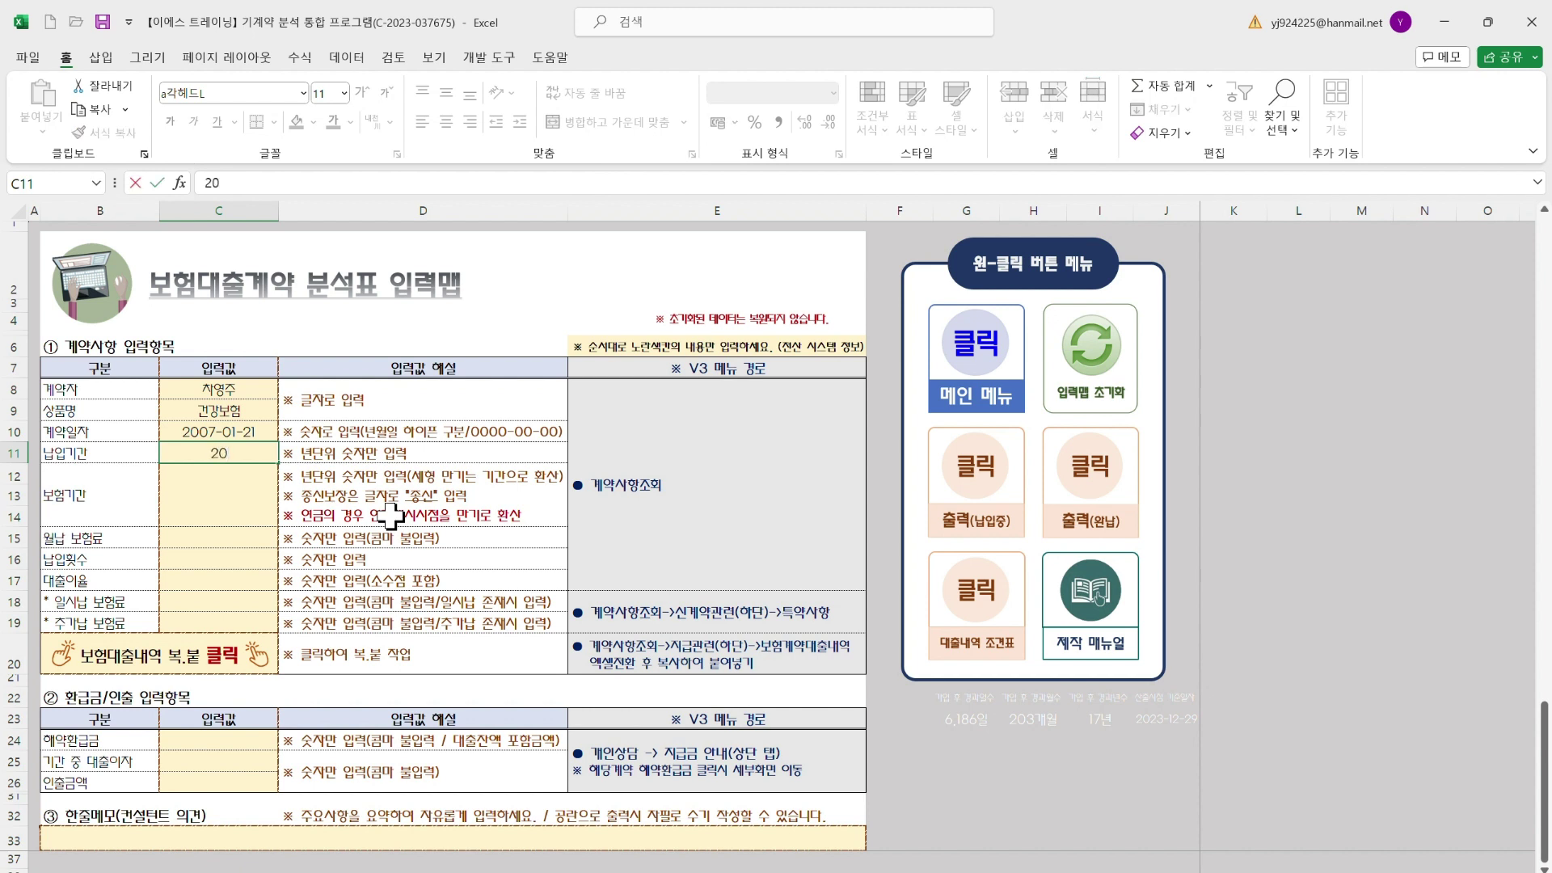
{"action": "key", "text": "Return"}
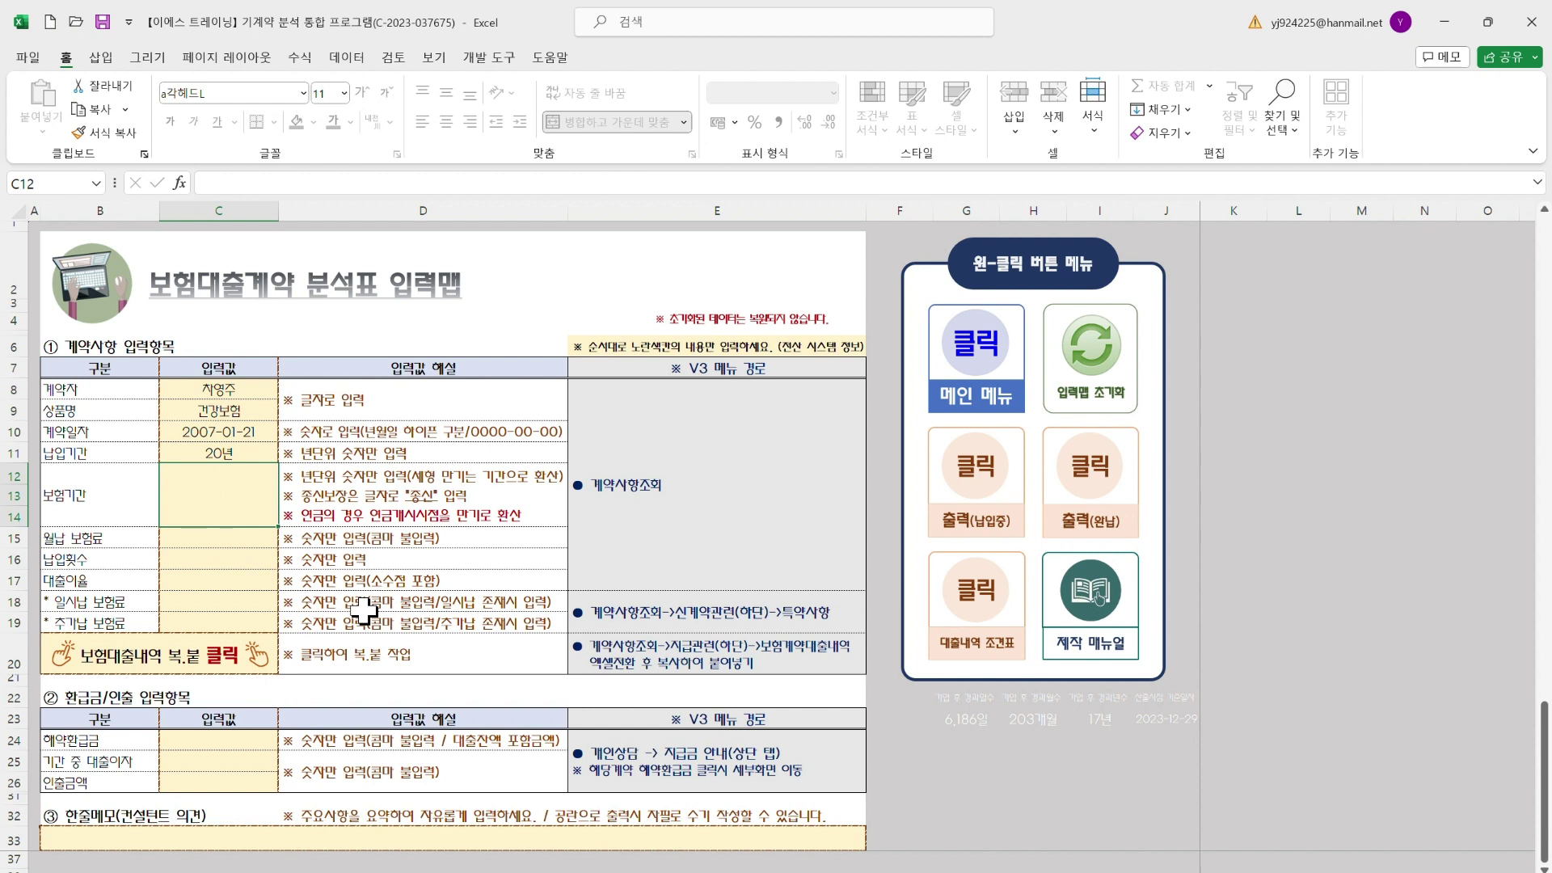
{"action": "left_click", "coordinate": [1180, 872]}
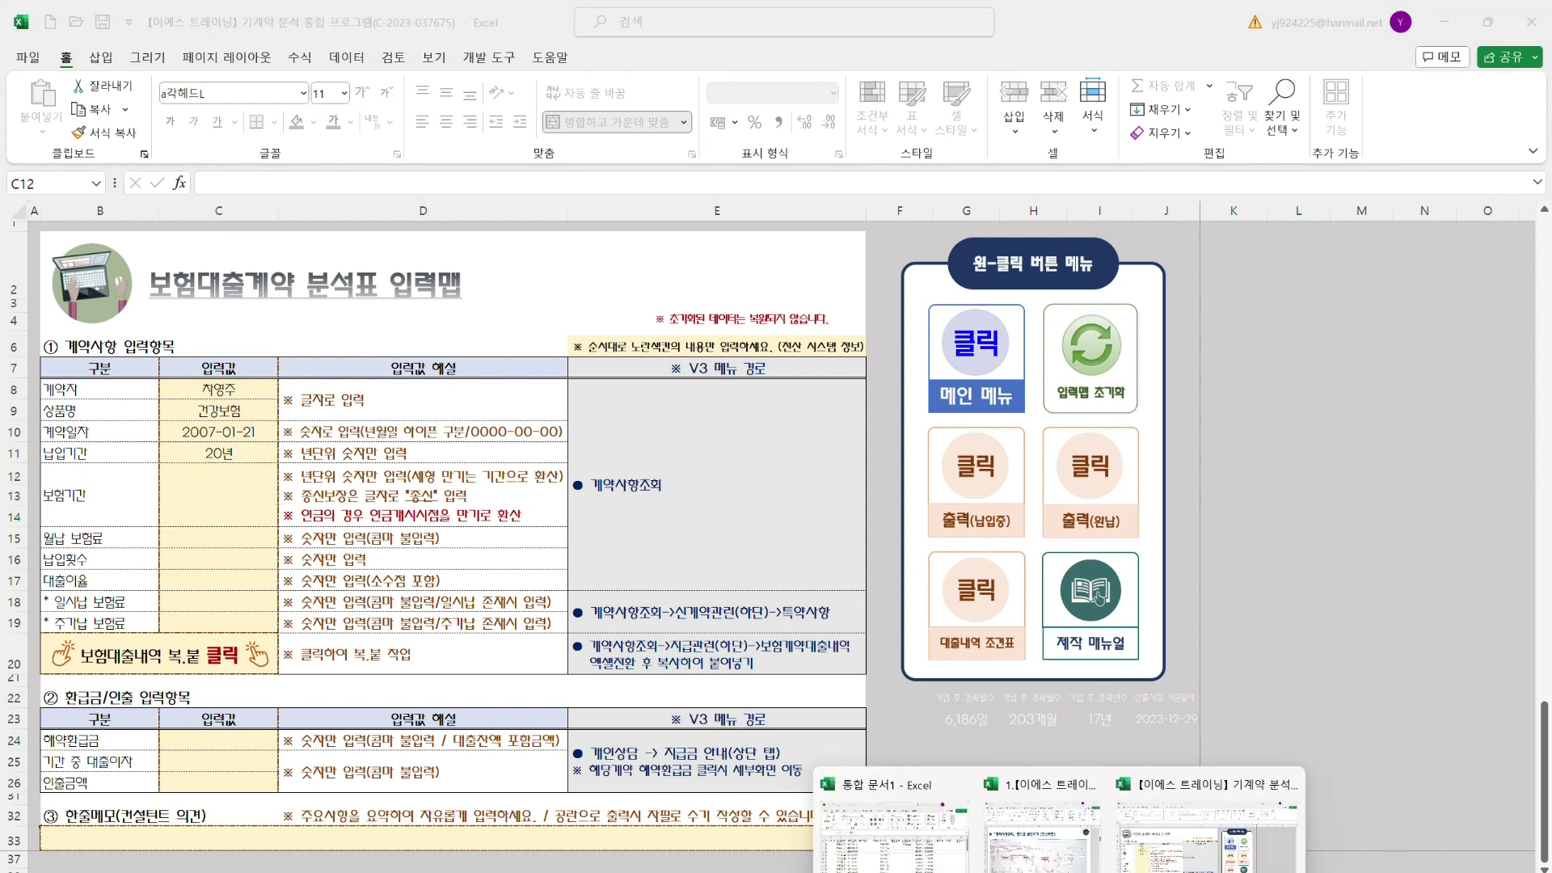
{"action": "left_click", "coordinate": [1053, 863]}
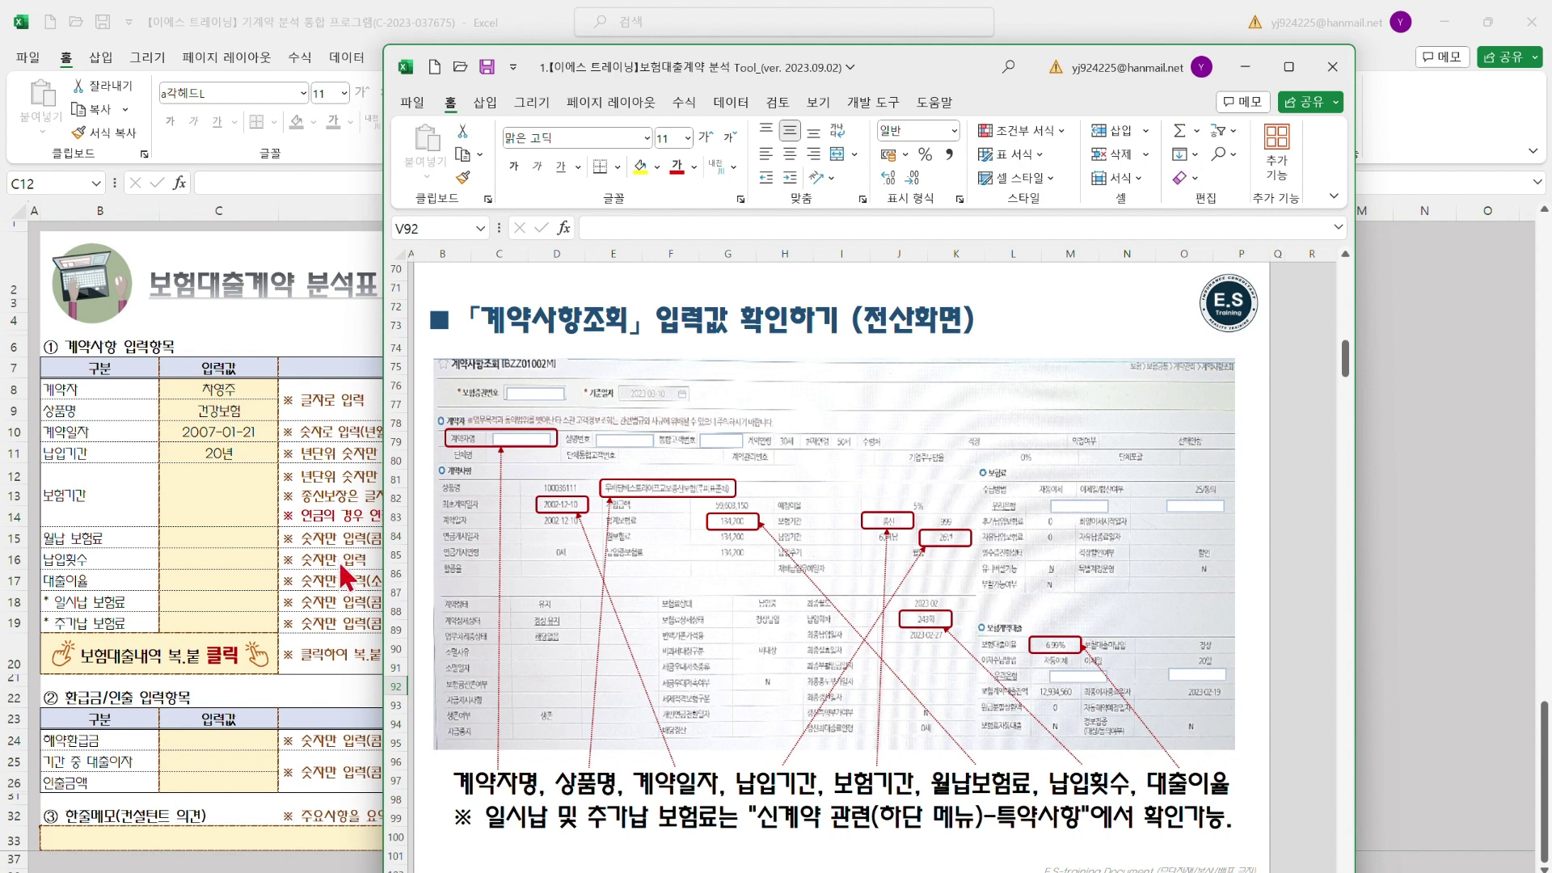
{"action": "left_click", "coordinate": [220, 514]}
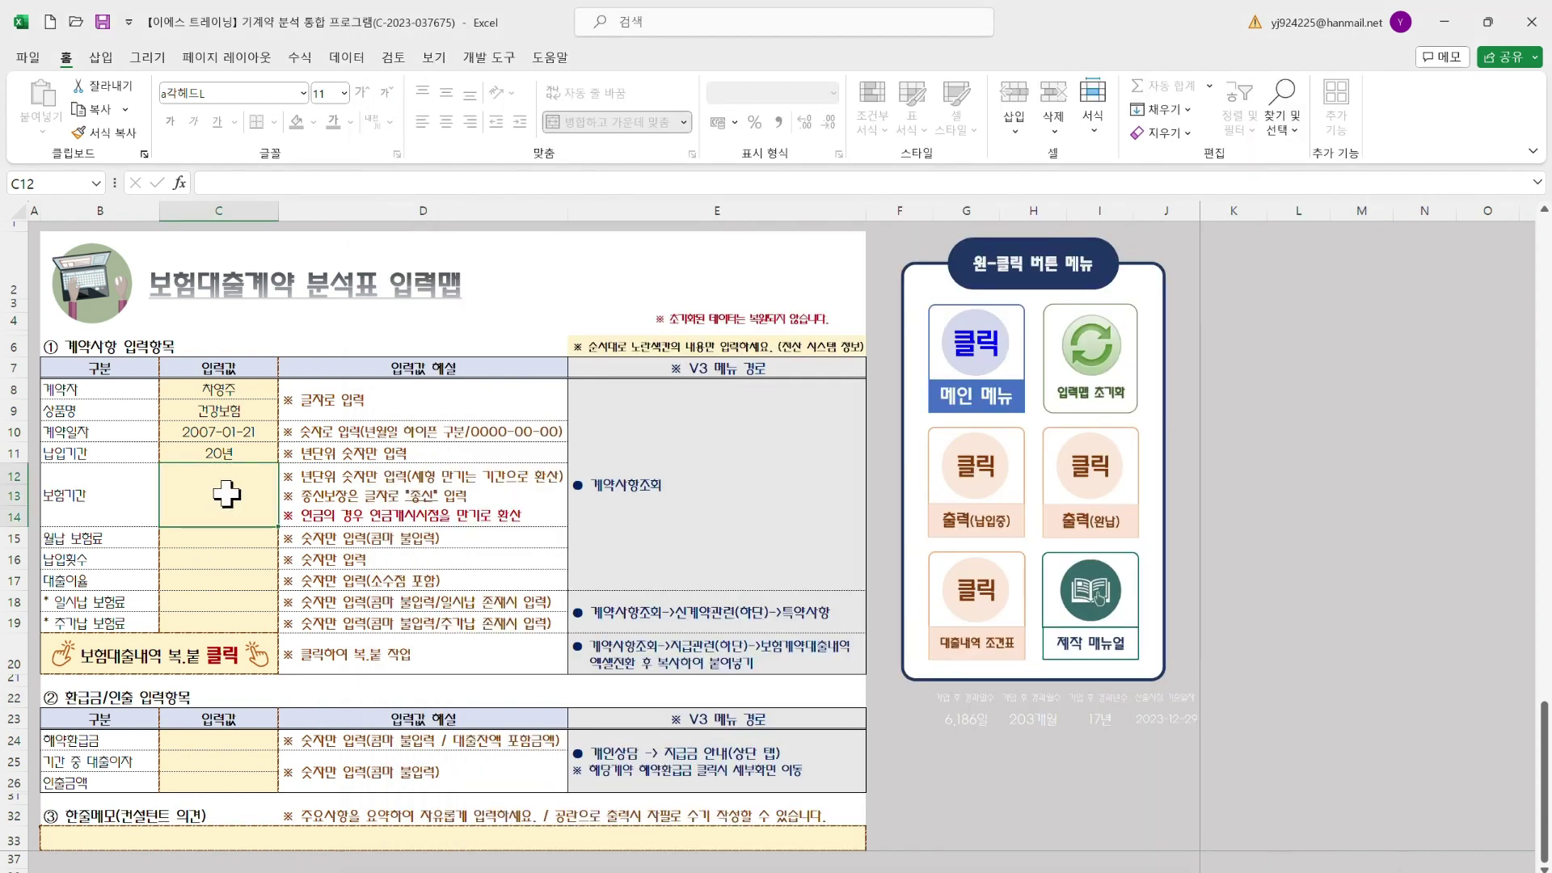
Set the insurance term in C12 to 50년 after briefly trying 종신
{"action": "type", "text": "50"}
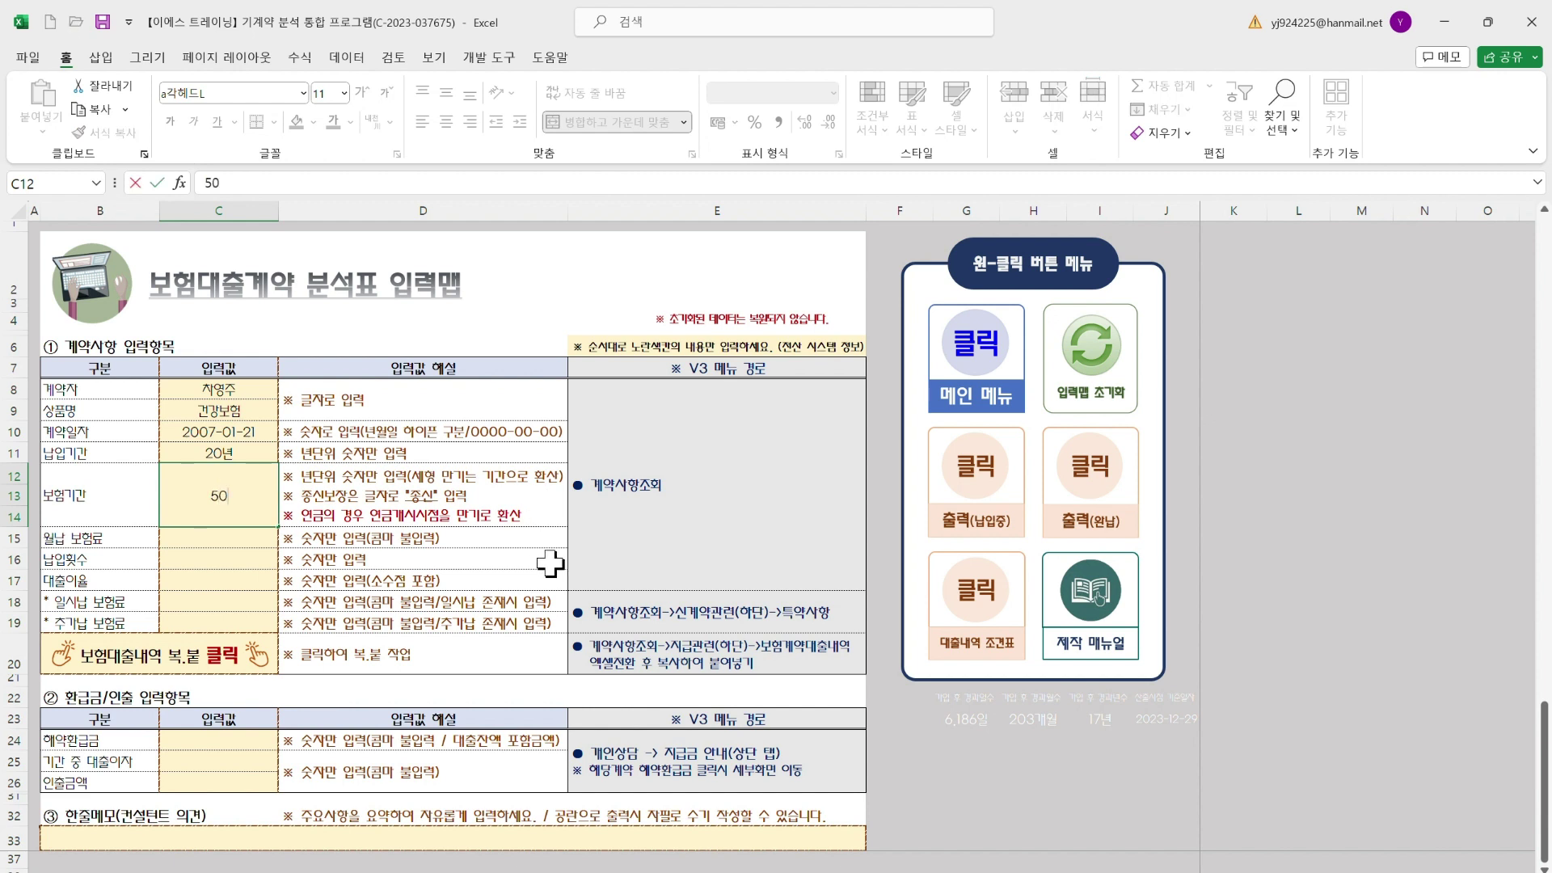
{"action": "key", "text": "Return"}
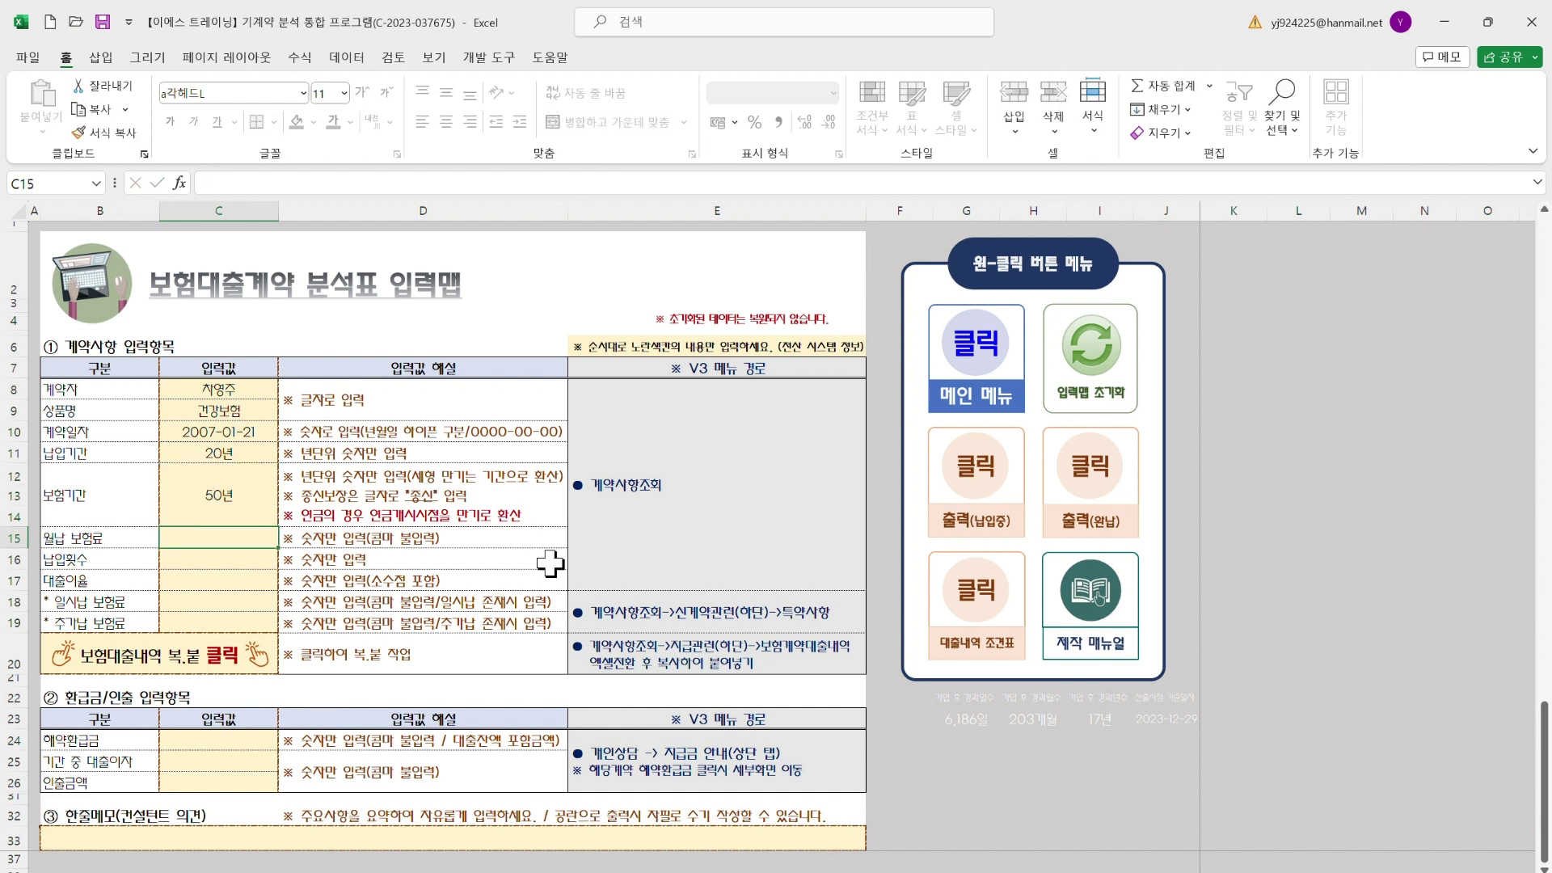
{"action": "key", "text": "Up"}
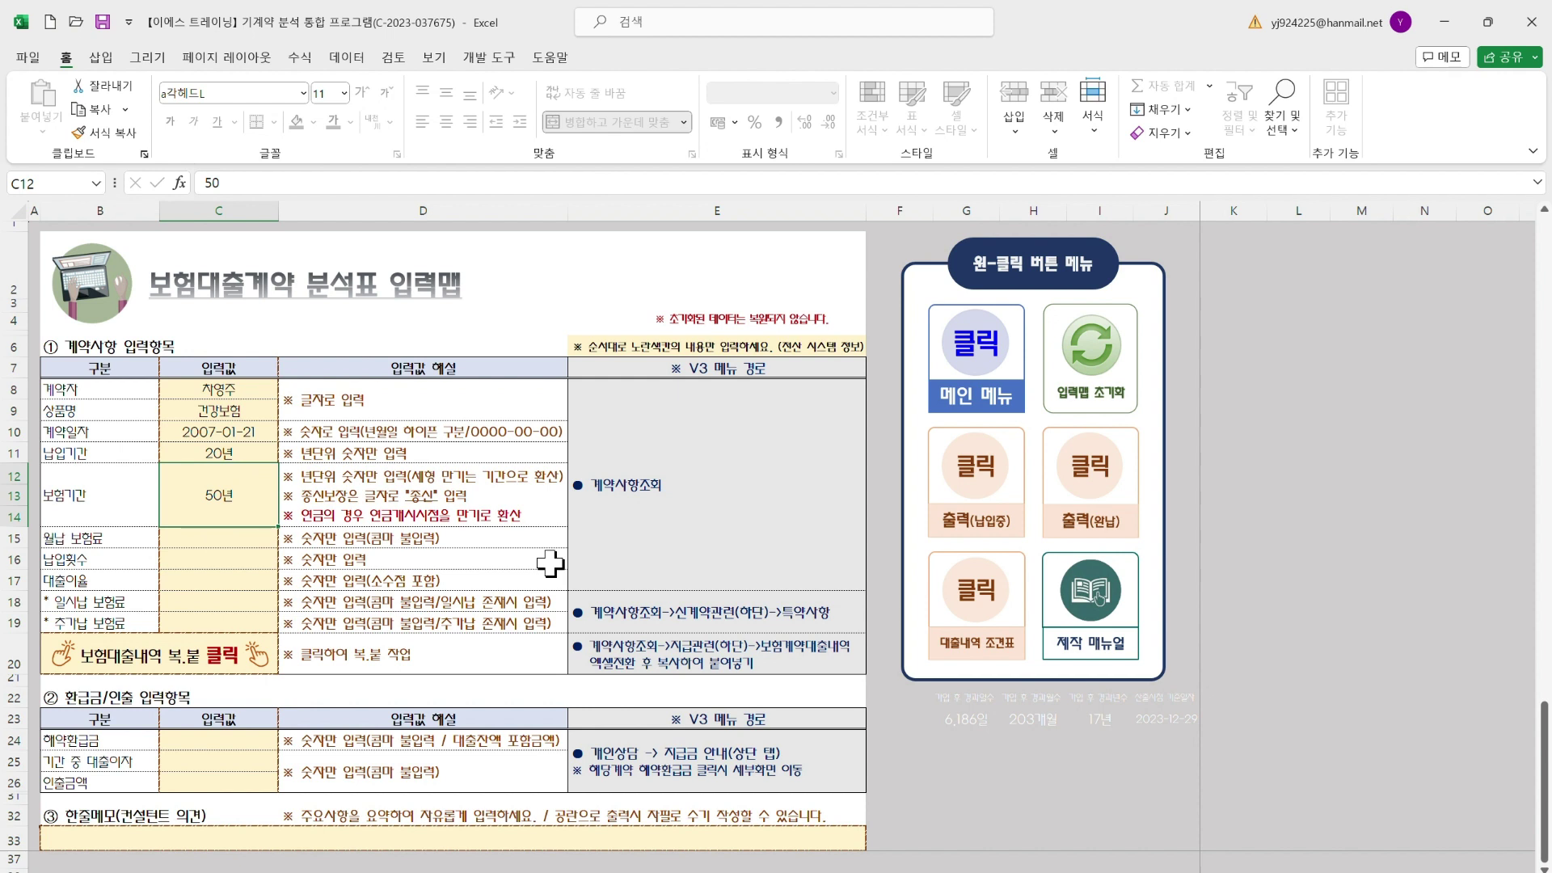
{"action": "type", "text": "종신"}
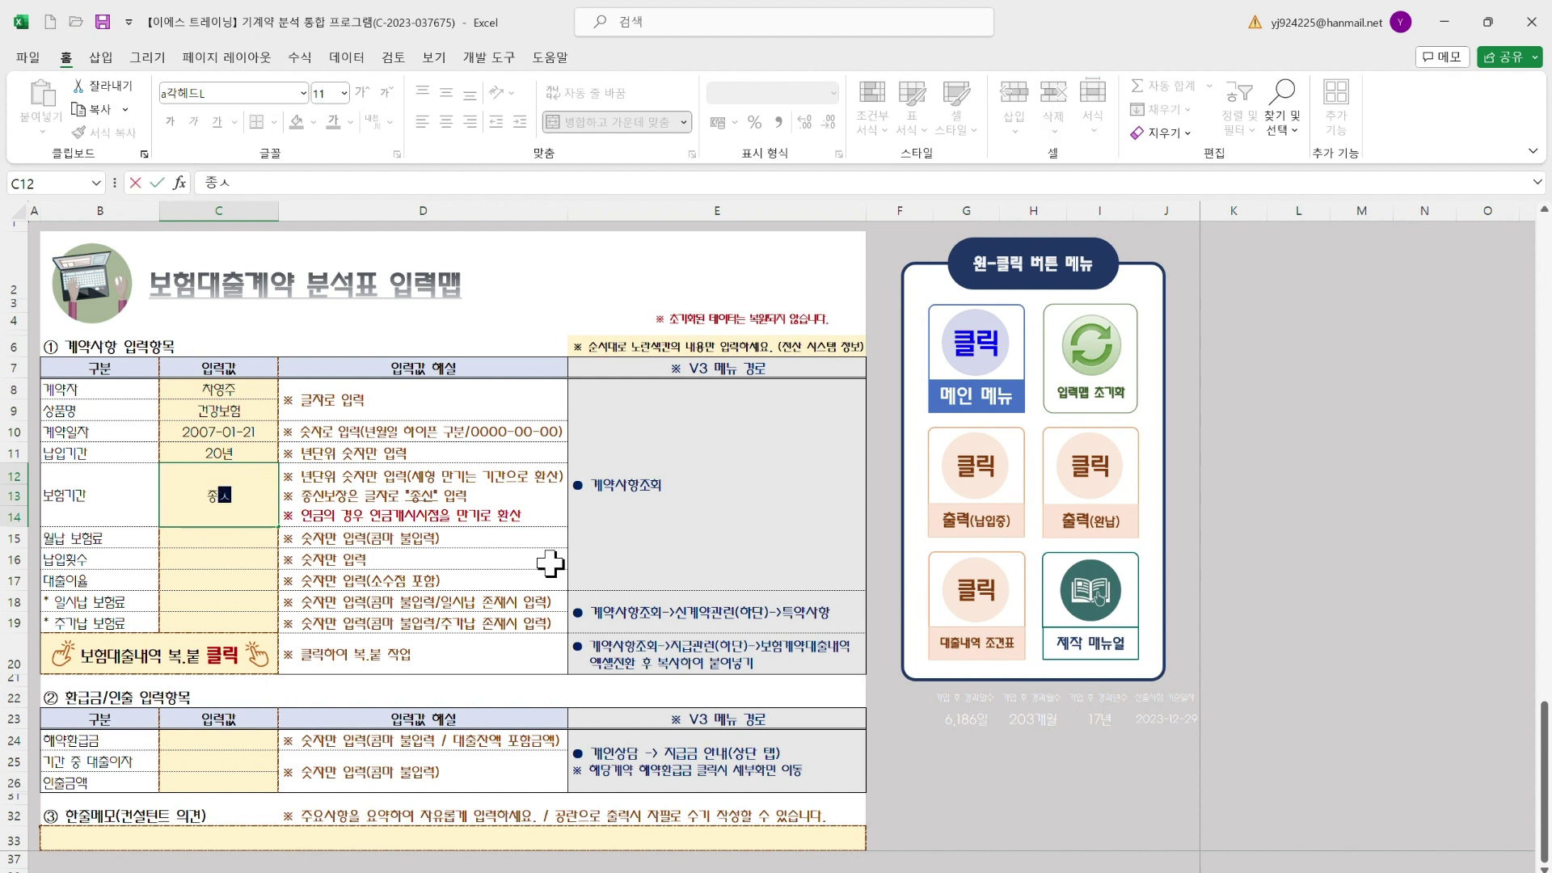
{"action": "key", "text": "Return"}
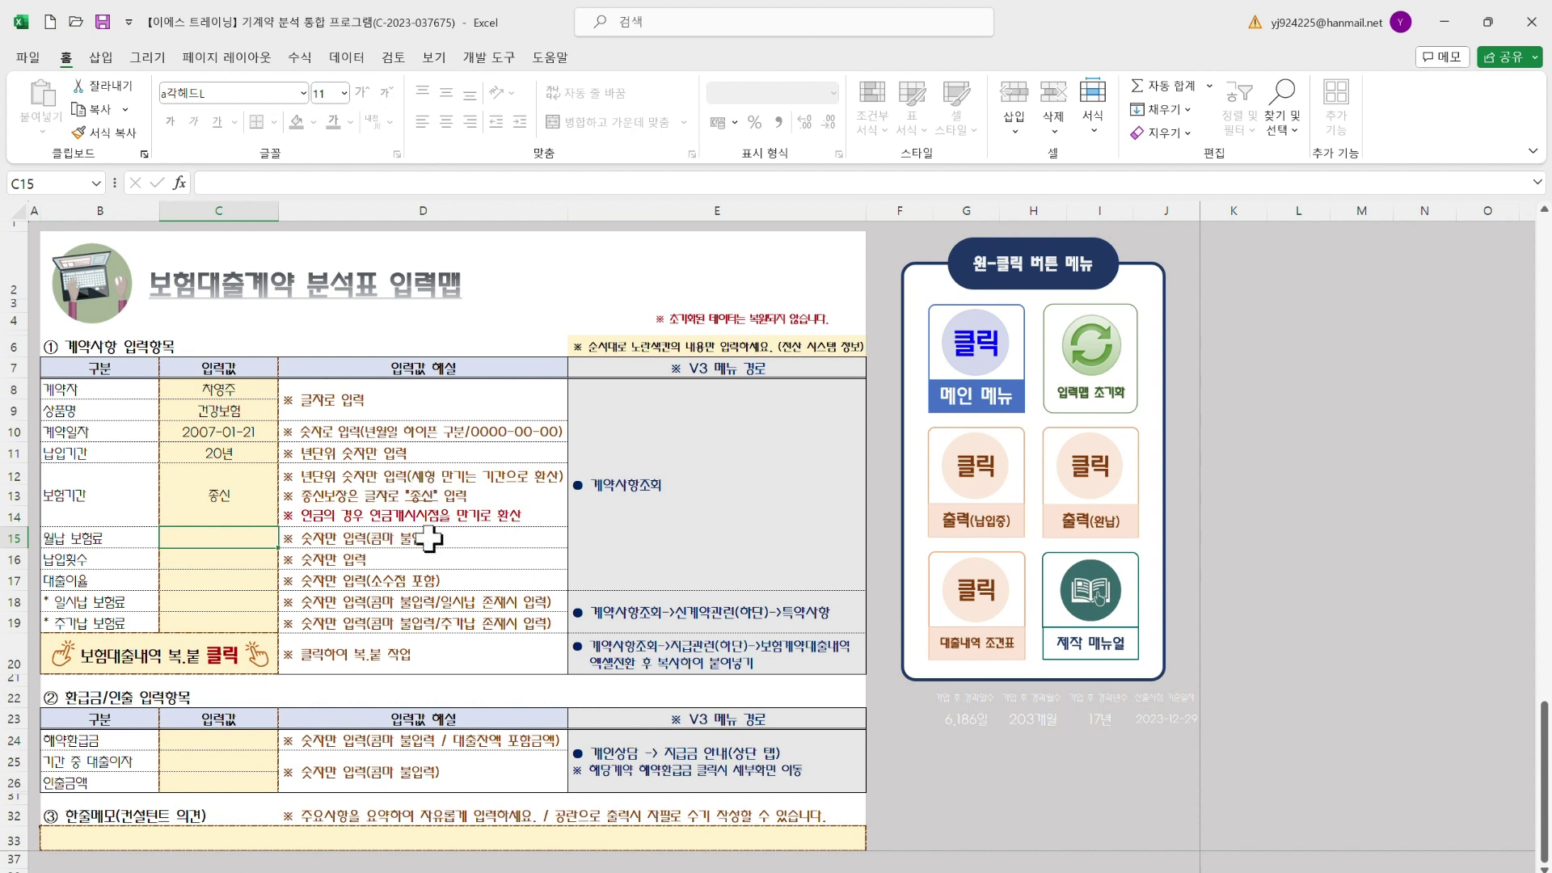
{"action": "left_click", "coordinate": [233, 498]}
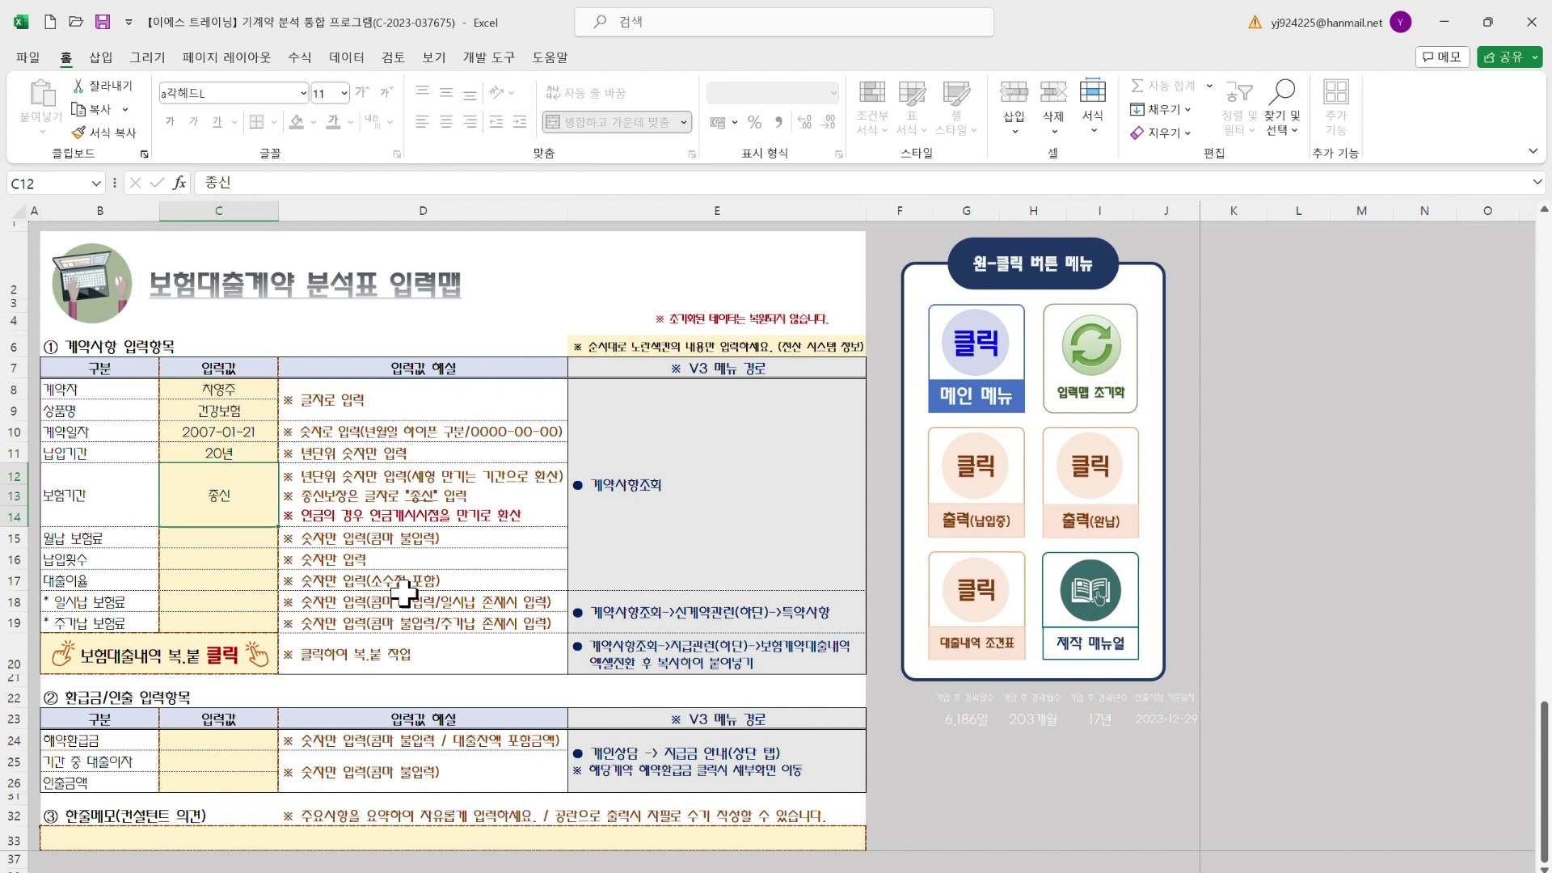
{"action": "type", "text": "50"}
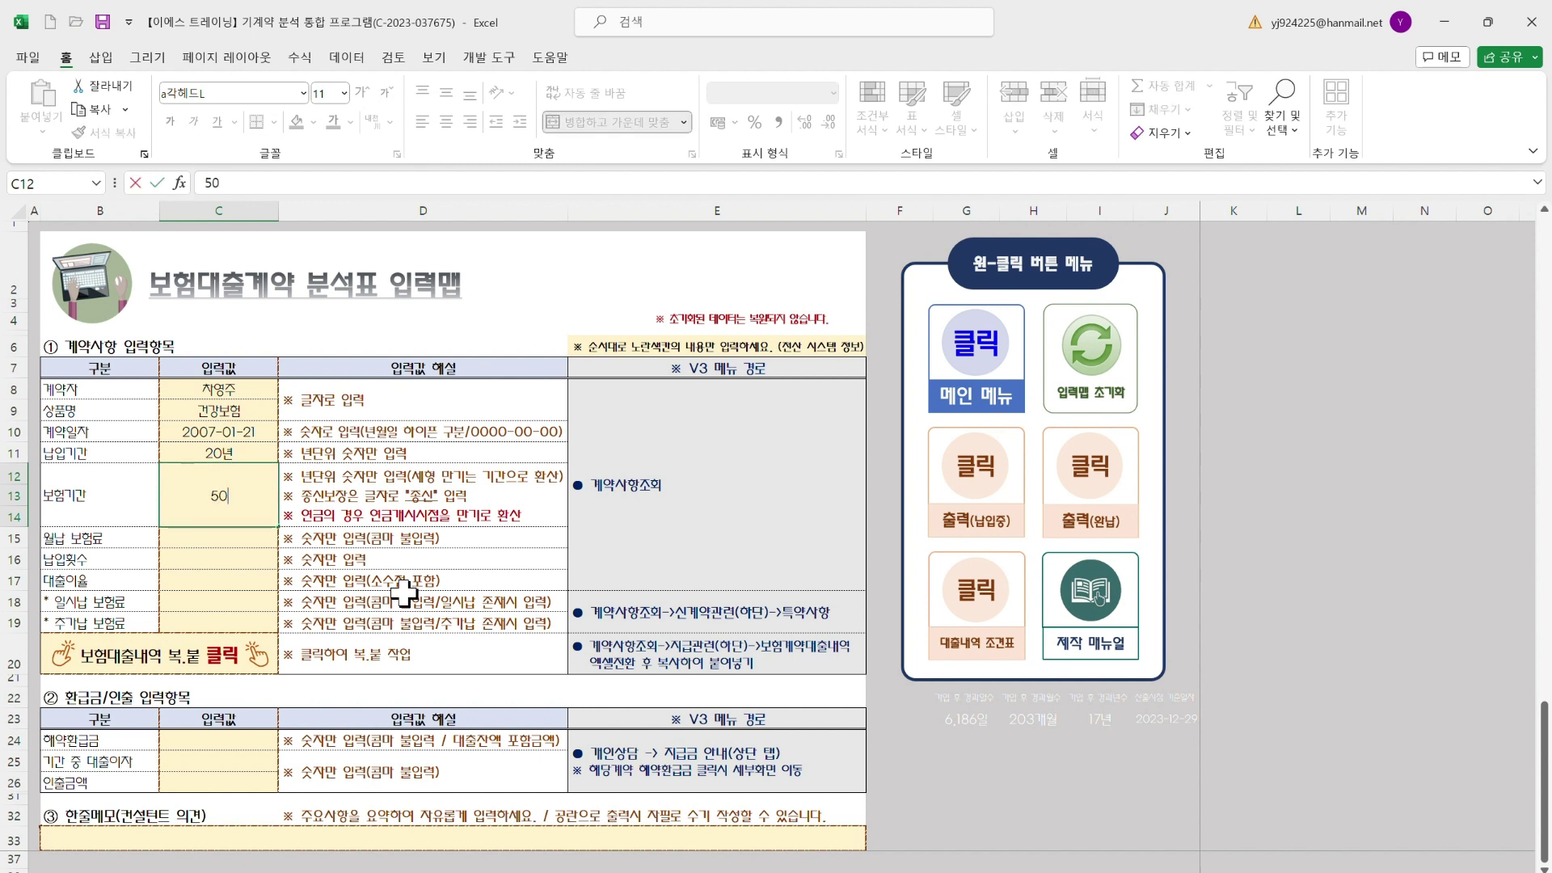
{"action": "key", "text": "Return"}
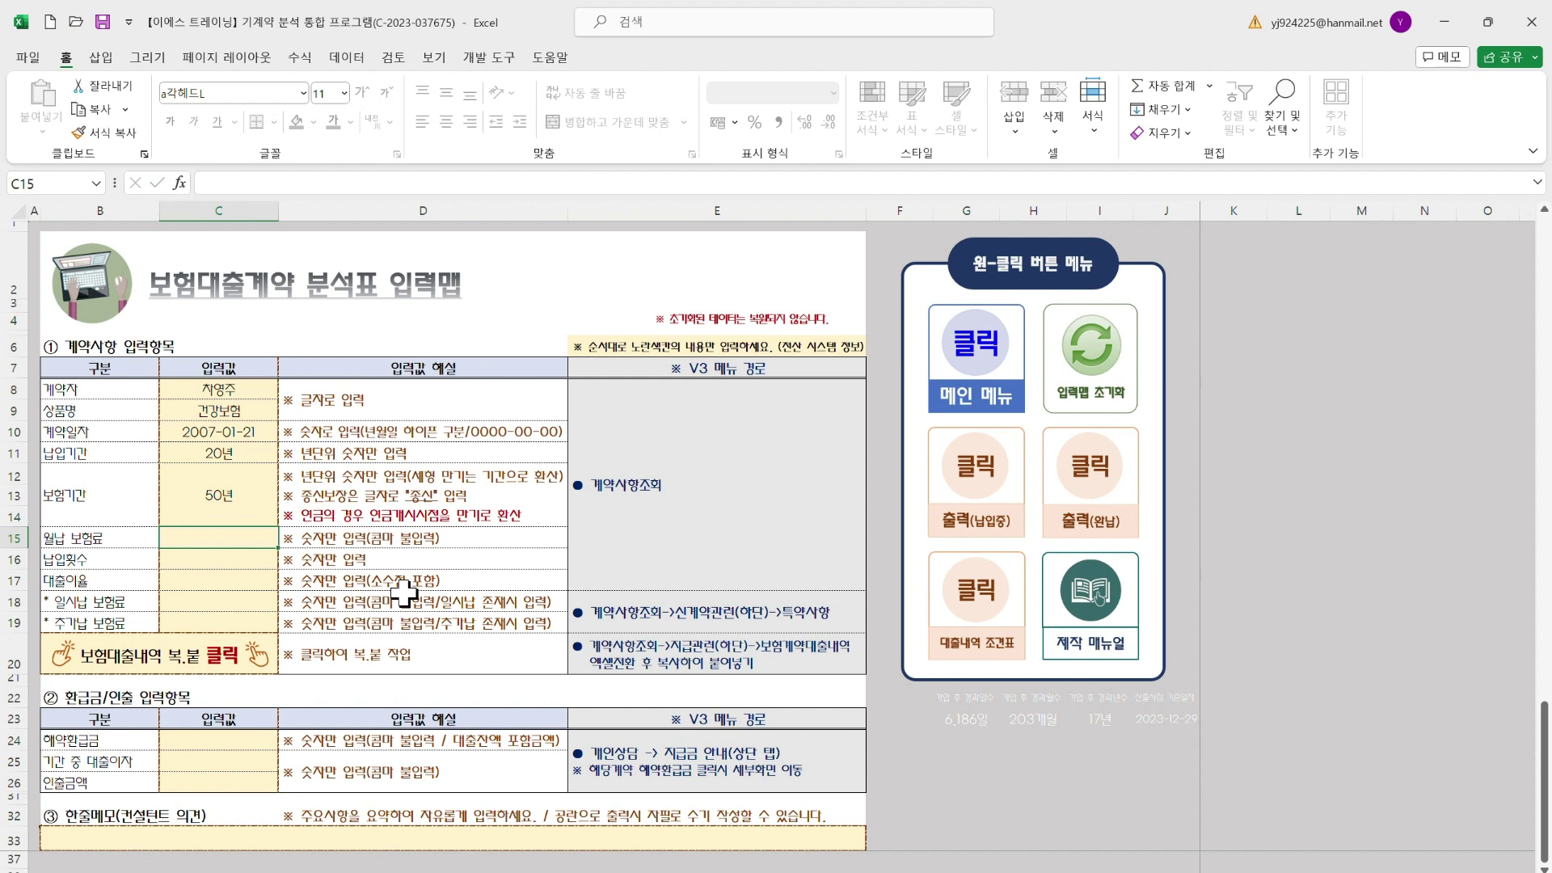
Enter a 50,000원 monthly premium, 200 payments and a 6.99% loan rate, checking the guide
{"action": "type", "text": "50000"}
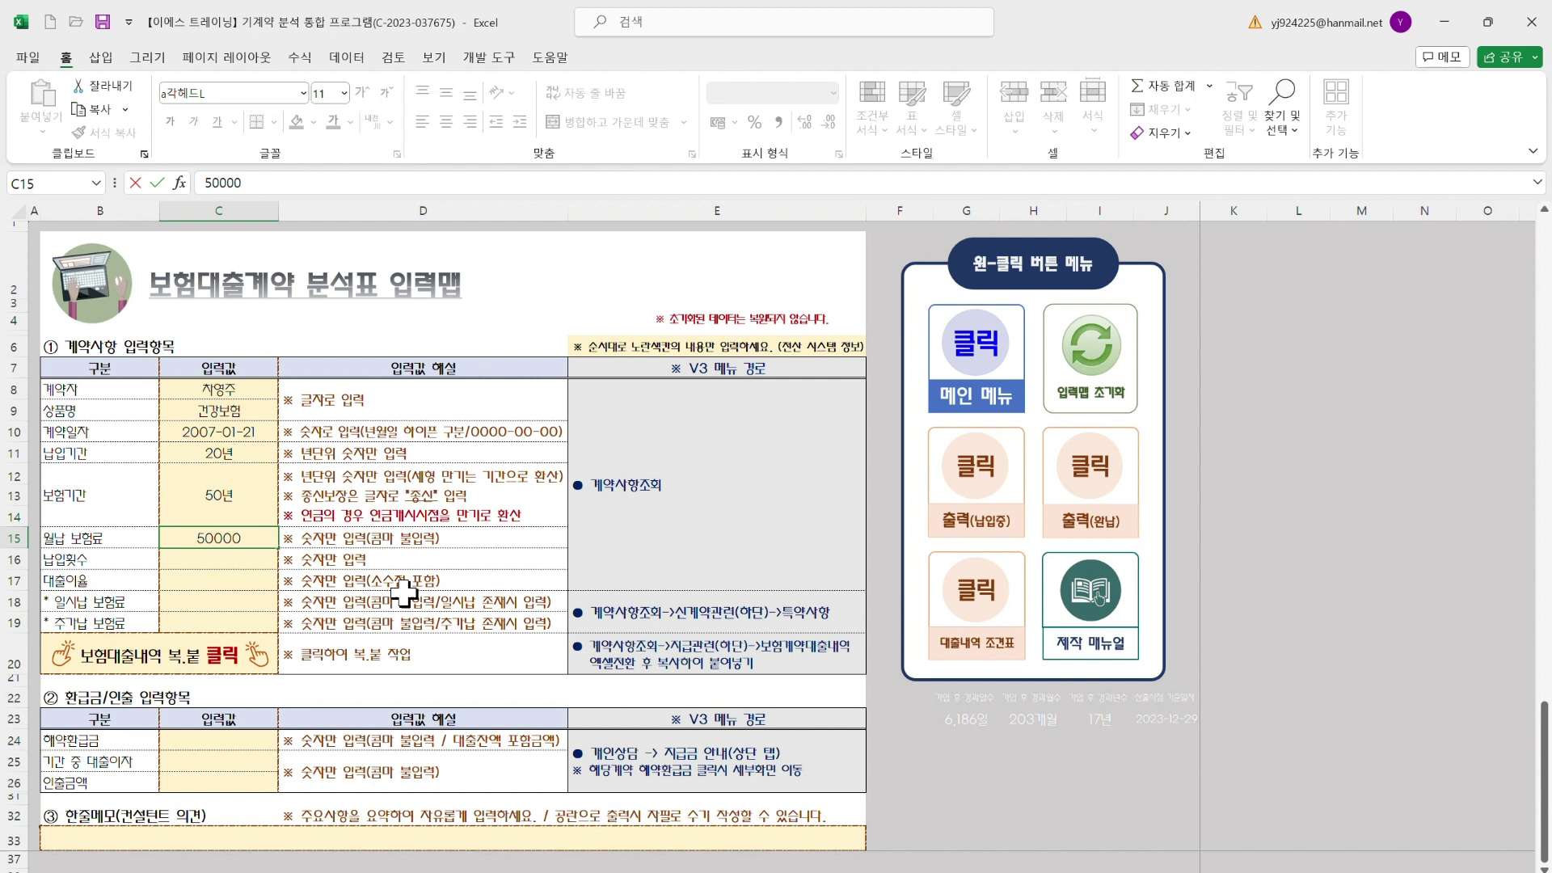
{"action": "key", "text": "Return"}
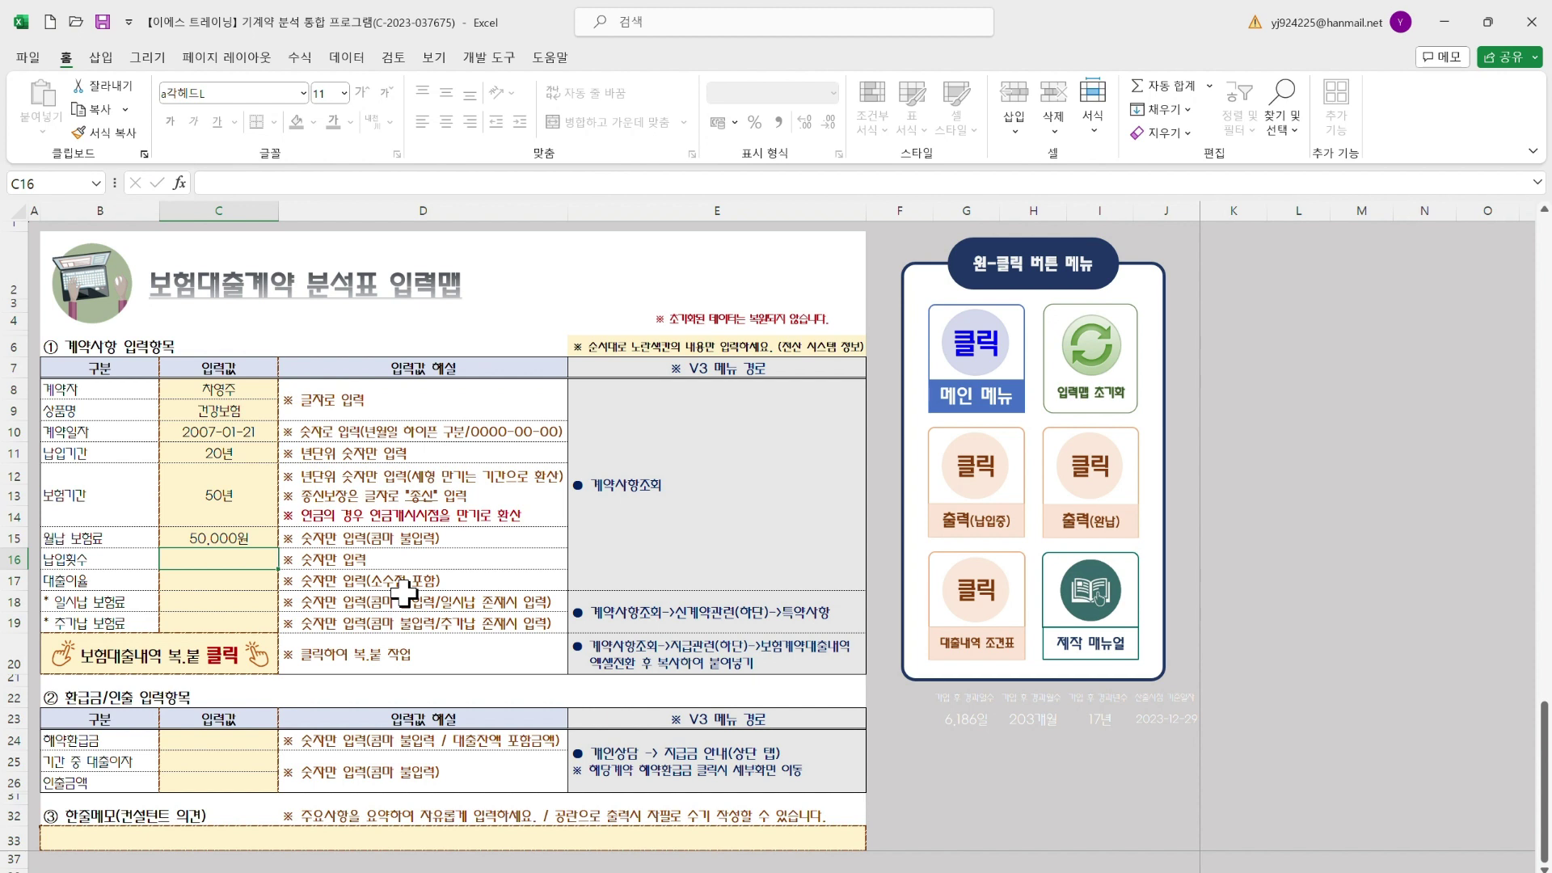
{"action": "type", "text": "200"}
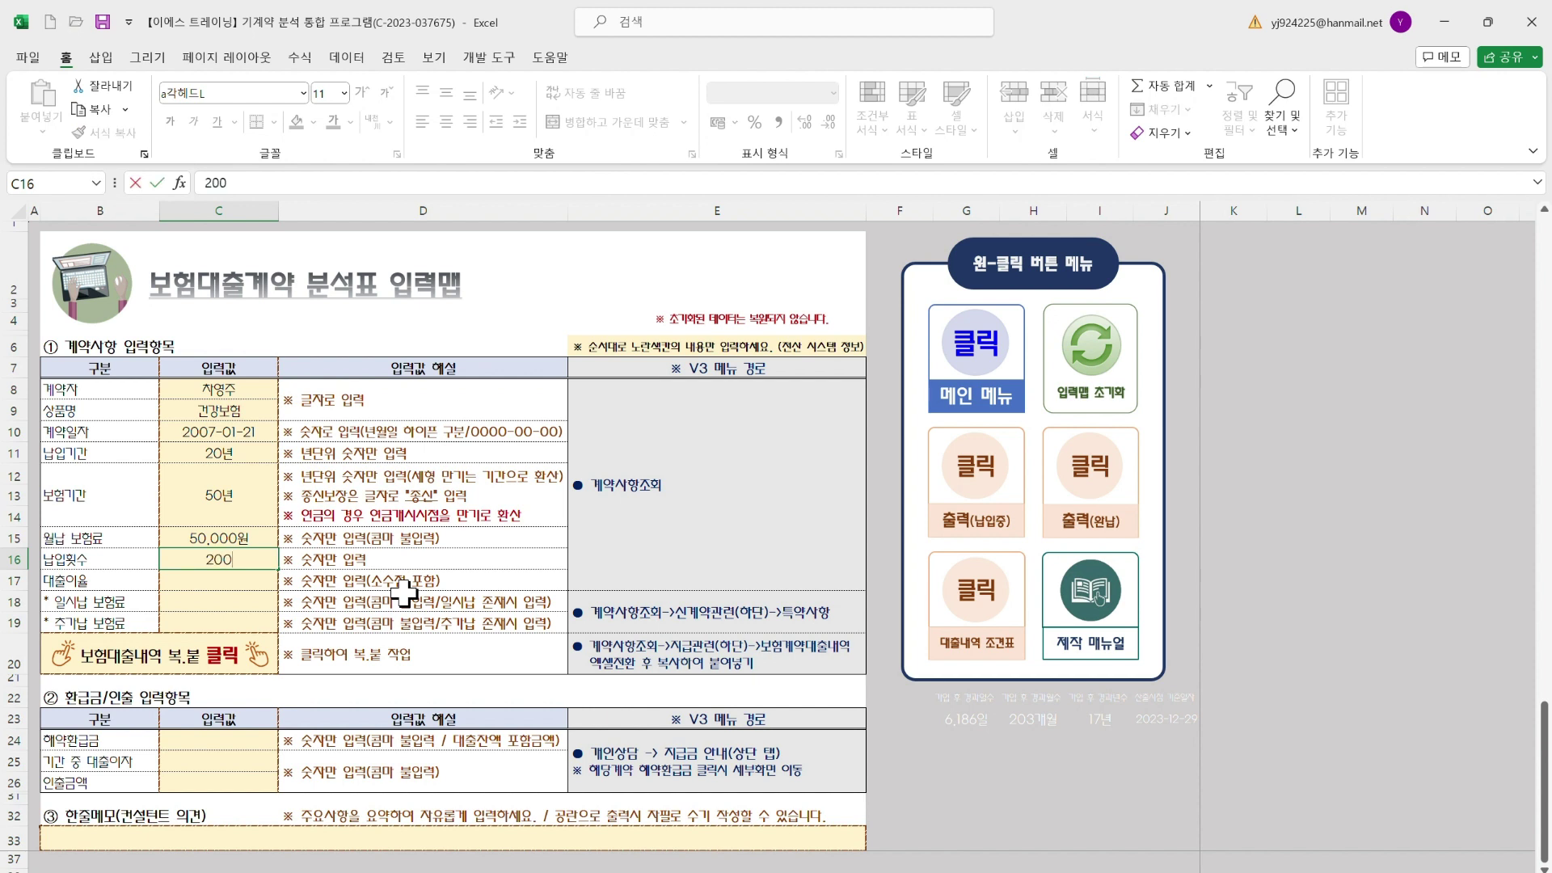
{"action": "key", "text": "Return"}
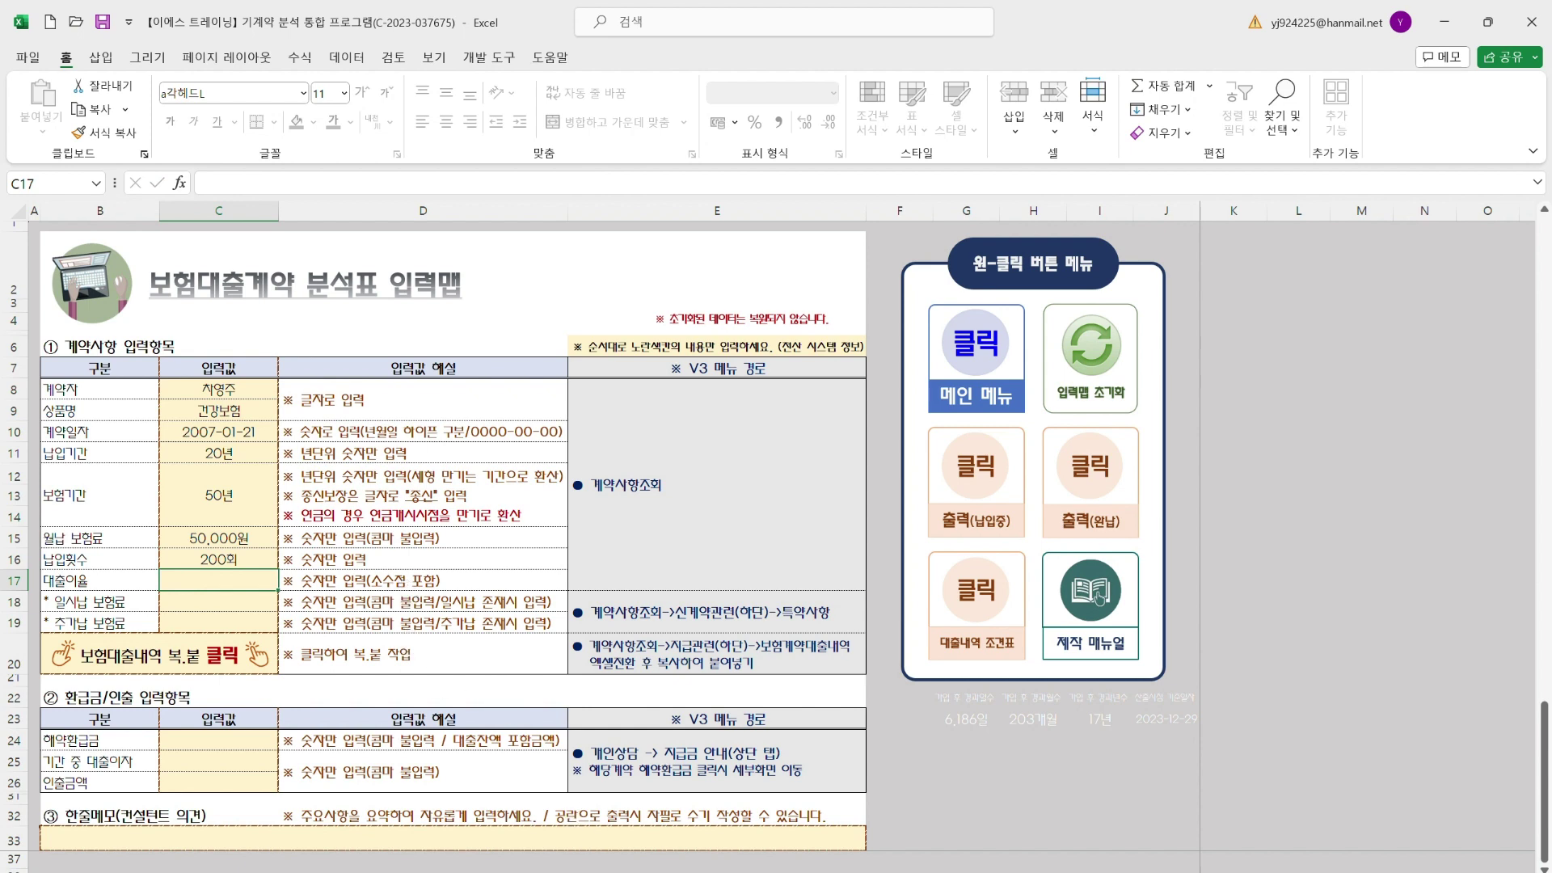
{"action": "mouse_move", "coordinate": [1050, 857]}
{"action": "left_click", "coordinate": [1172, 808]}
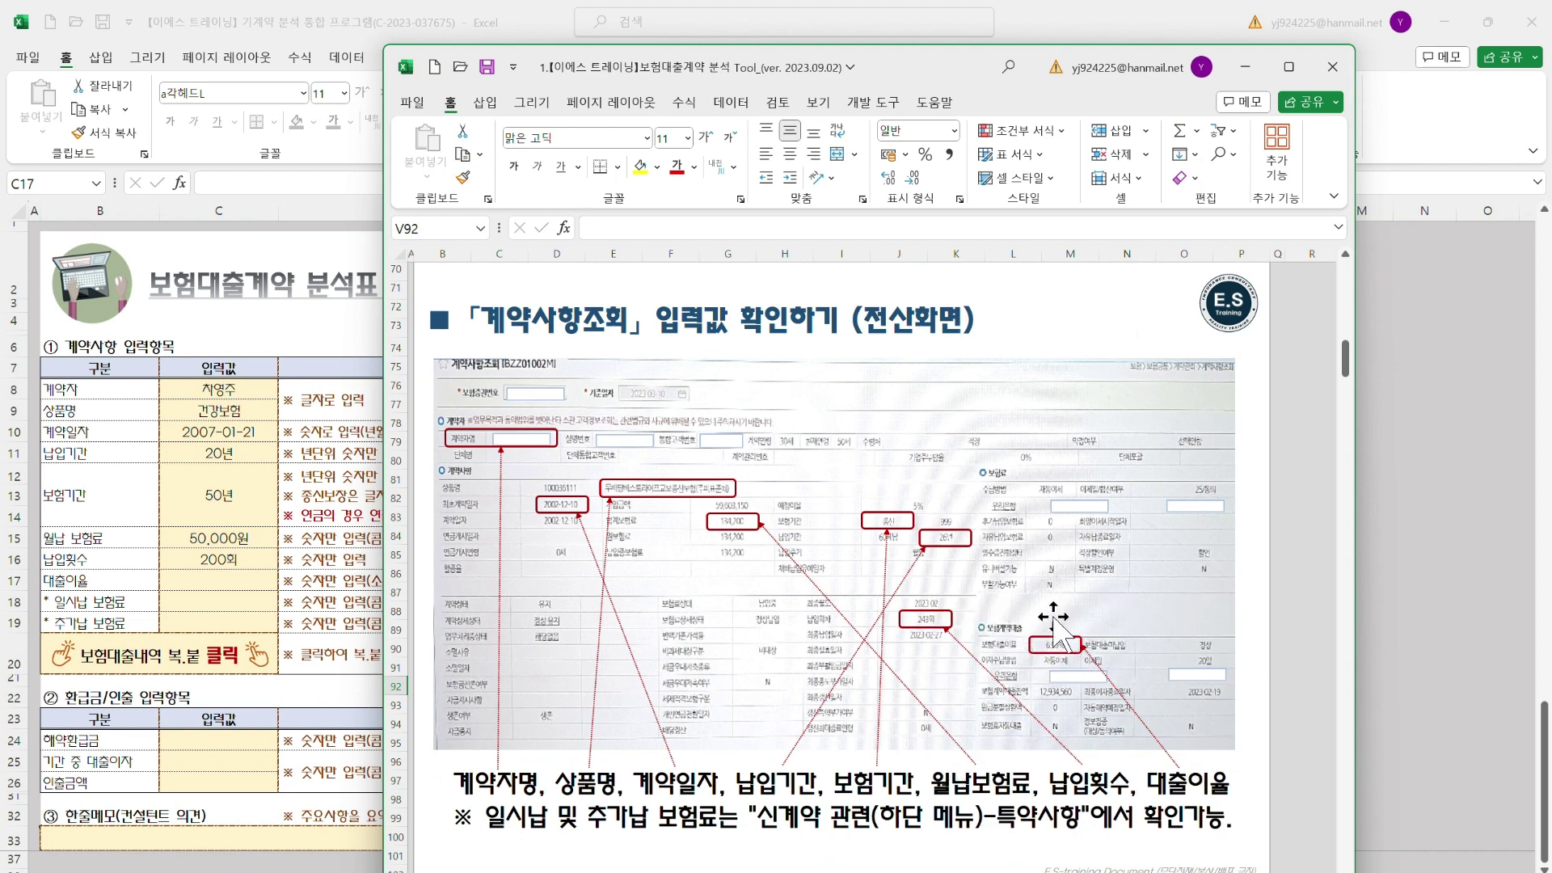
{"action": "left_click", "coordinate": [218, 582]}
{"action": "type", "text": "6.99"}
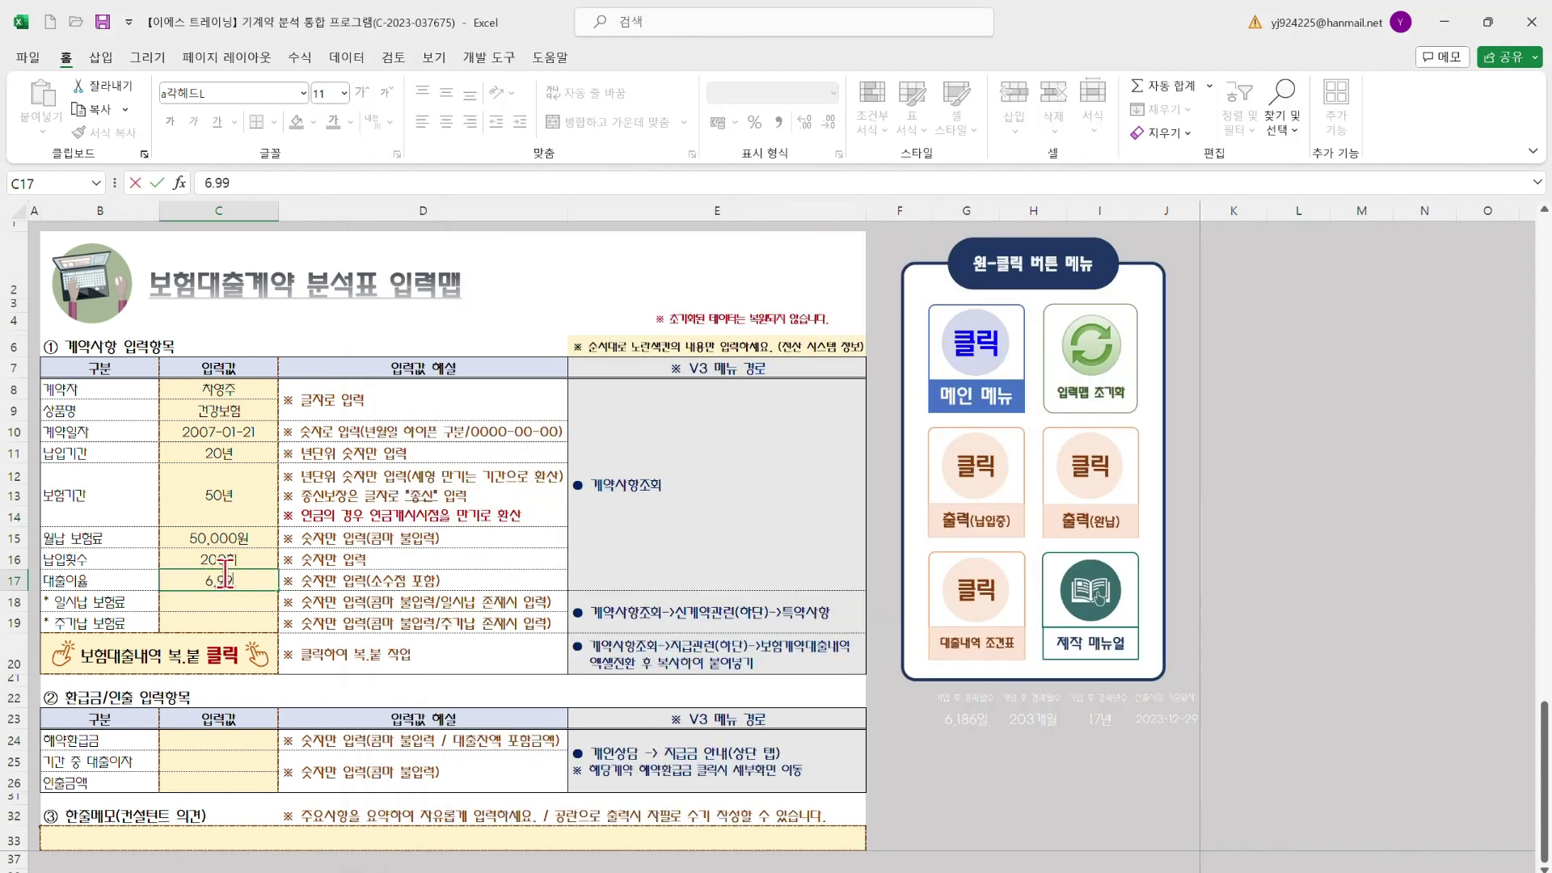
{"action": "key", "text": "Return"}
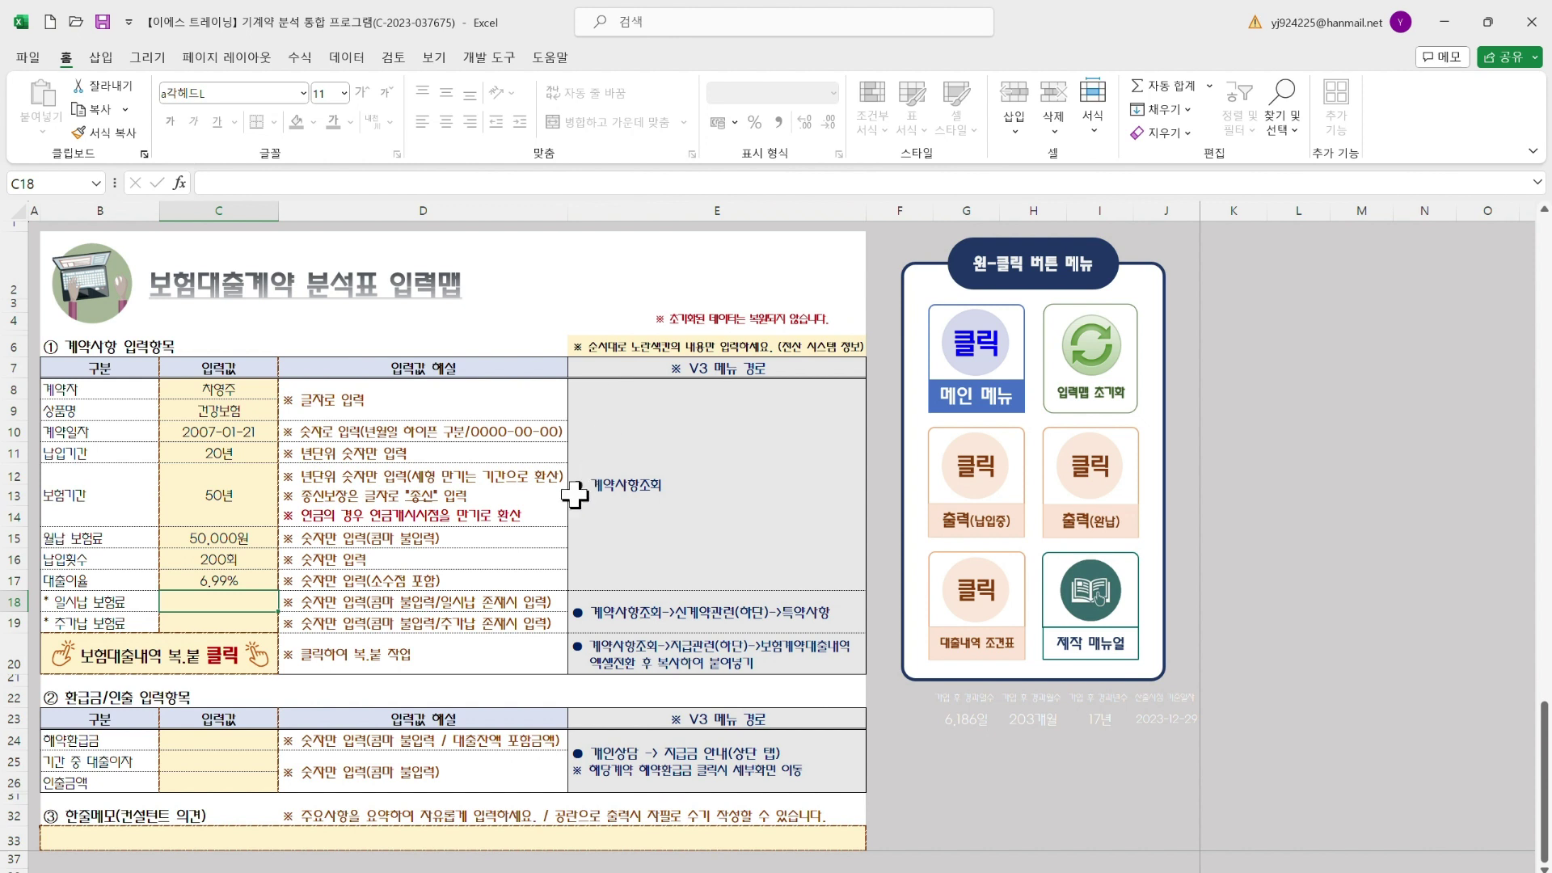
{"action": "left_click_drag", "start_coordinate": [104, 603], "coordinate": [111, 622]}
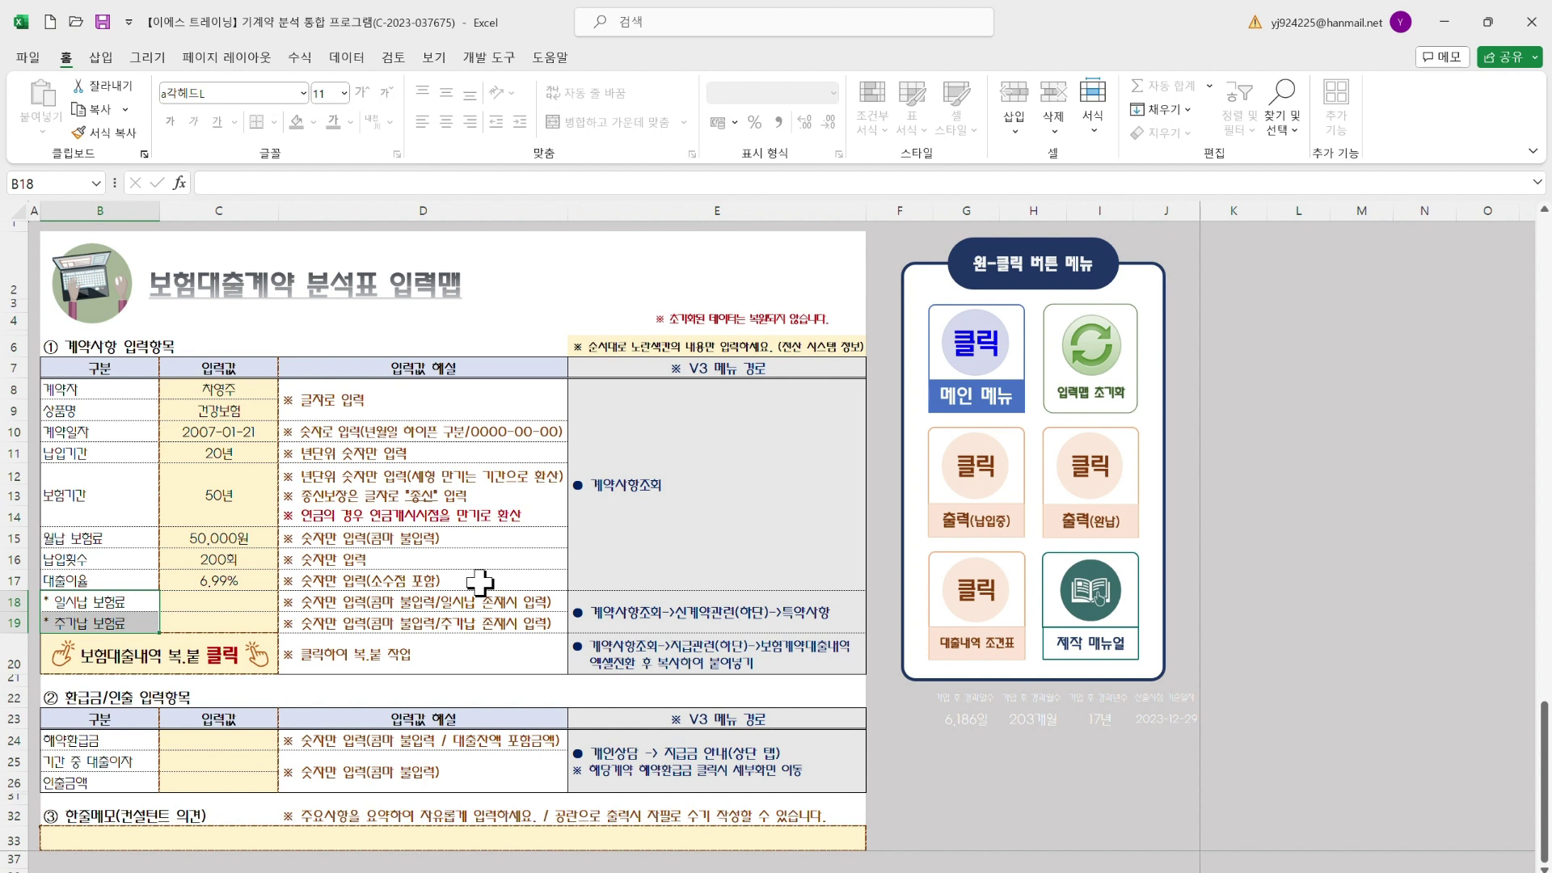
{"action": "left_click", "coordinate": [235, 601]}
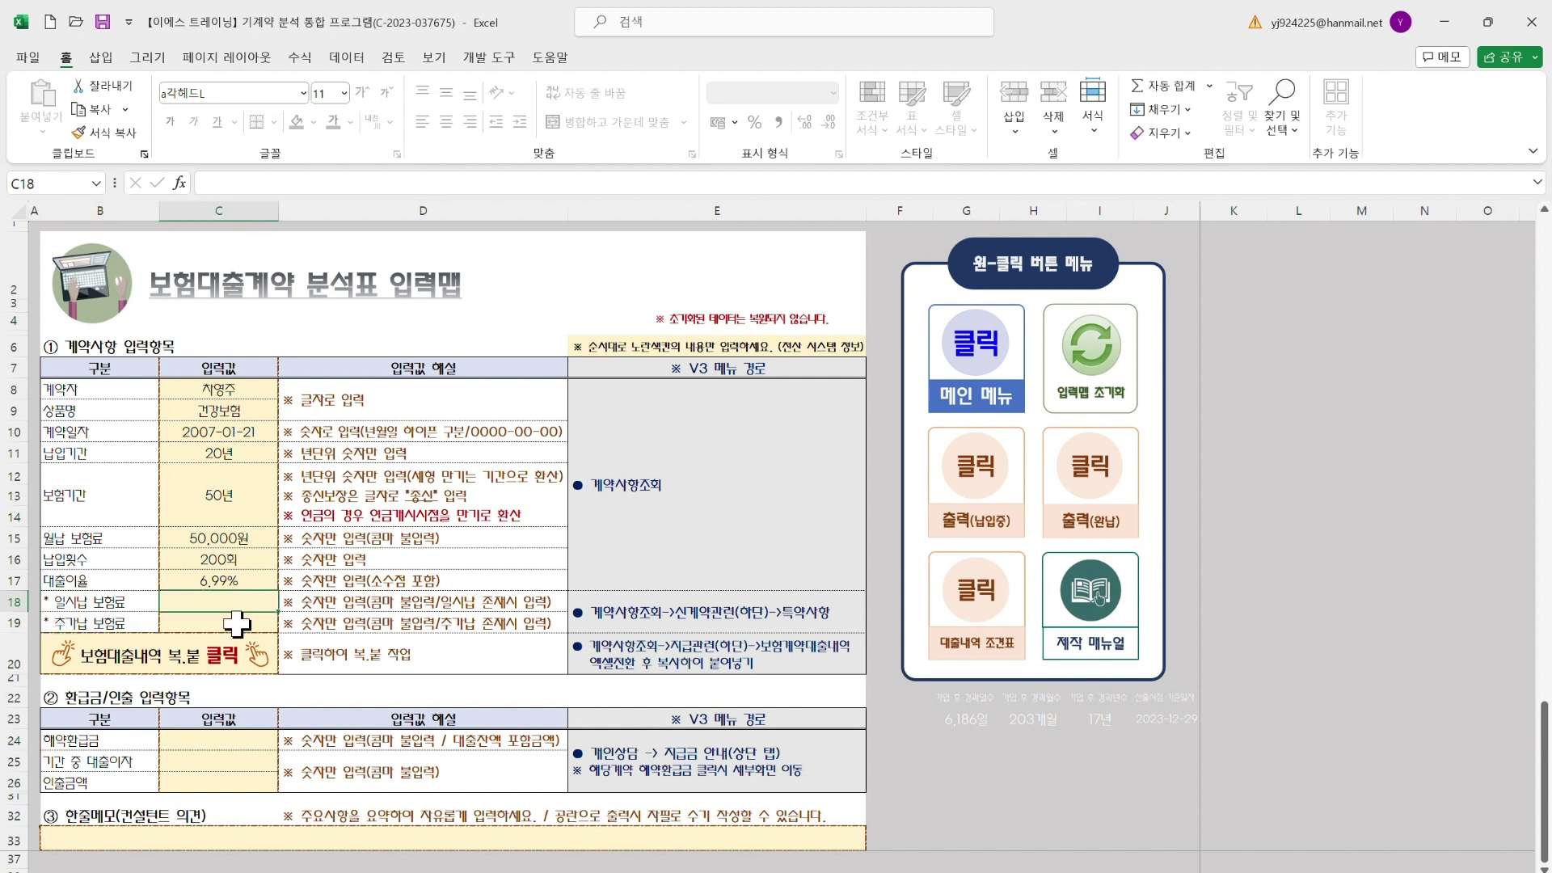
{"action": "key", "text": "Return"}
{"action": "left_click", "coordinate": [247, 599]}
{"action": "left_click", "coordinate": [251, 623]}
{"action": "left_click", "coordinate": [254, 600]}
{"action": "left_click_drag", "start_coordinate": [254, 599], "coordinate": [255, 621]}
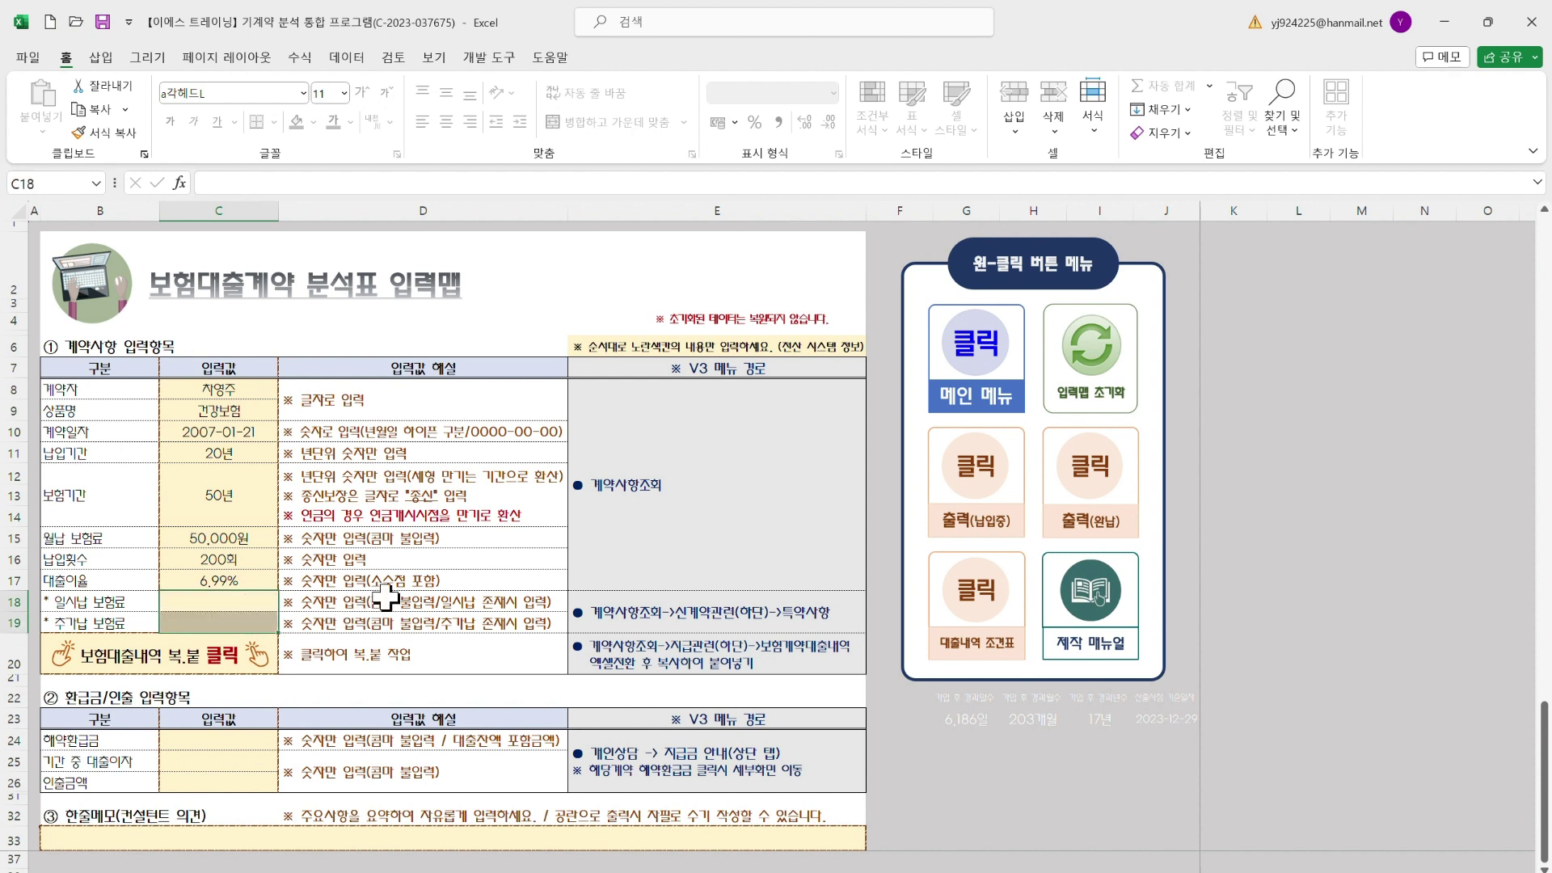
{"action": "left_click_drag", "start_coordinate": [231, 391], "coordinate": [238, 620]}
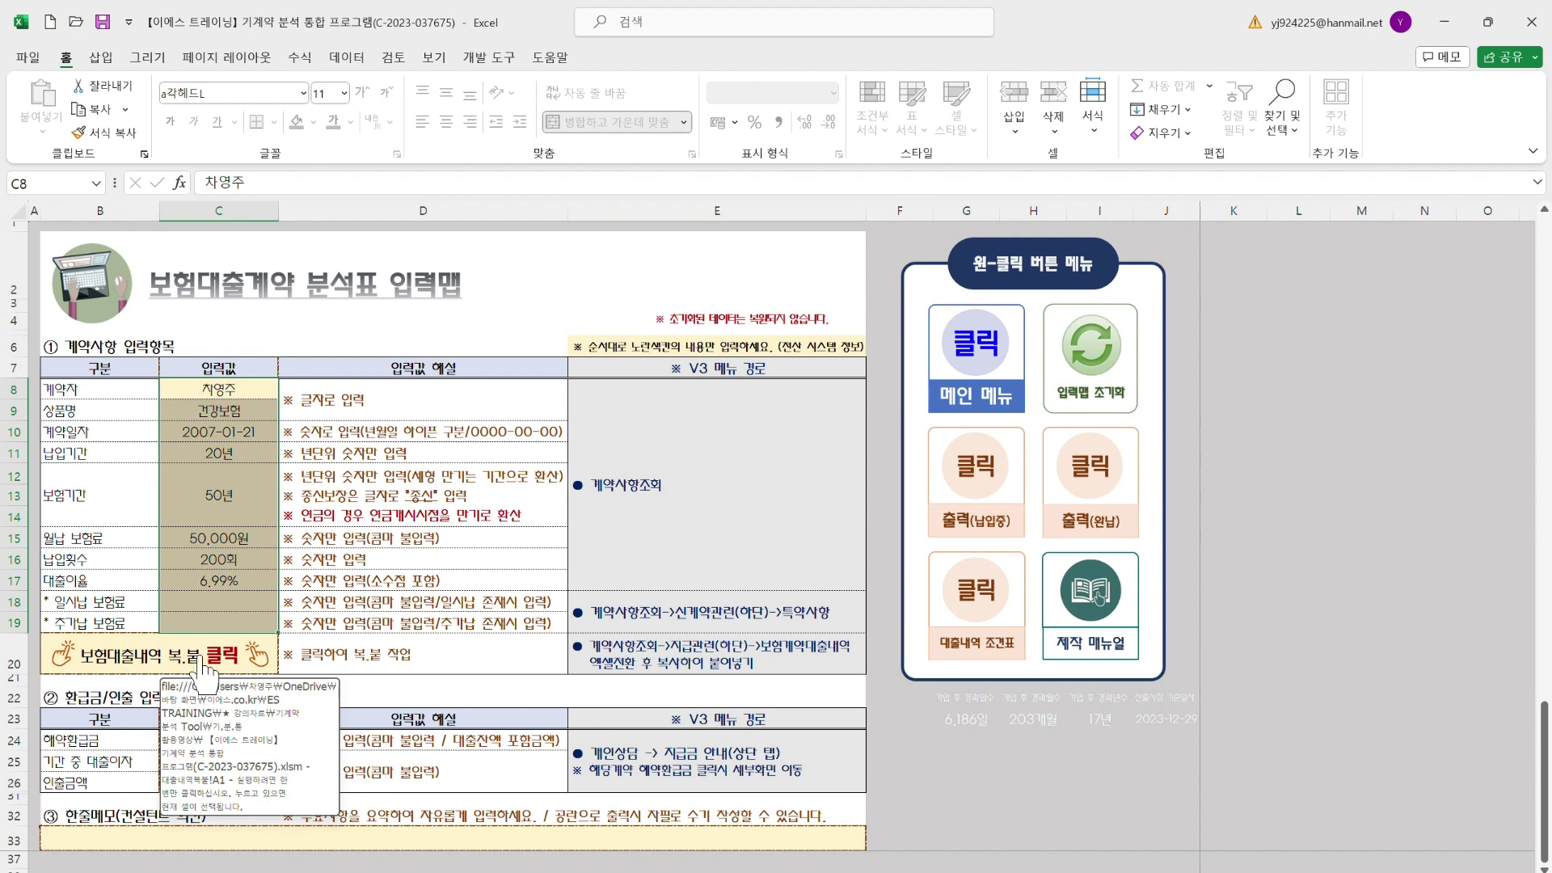
Follow the 보험대출내역 복붙 link to the paste sheet, review the copy guide, then minimize it
{"action": "left_click", "coordinate": [231, 673]}
{"action": "left_click", "coordinate": [230, 672]}
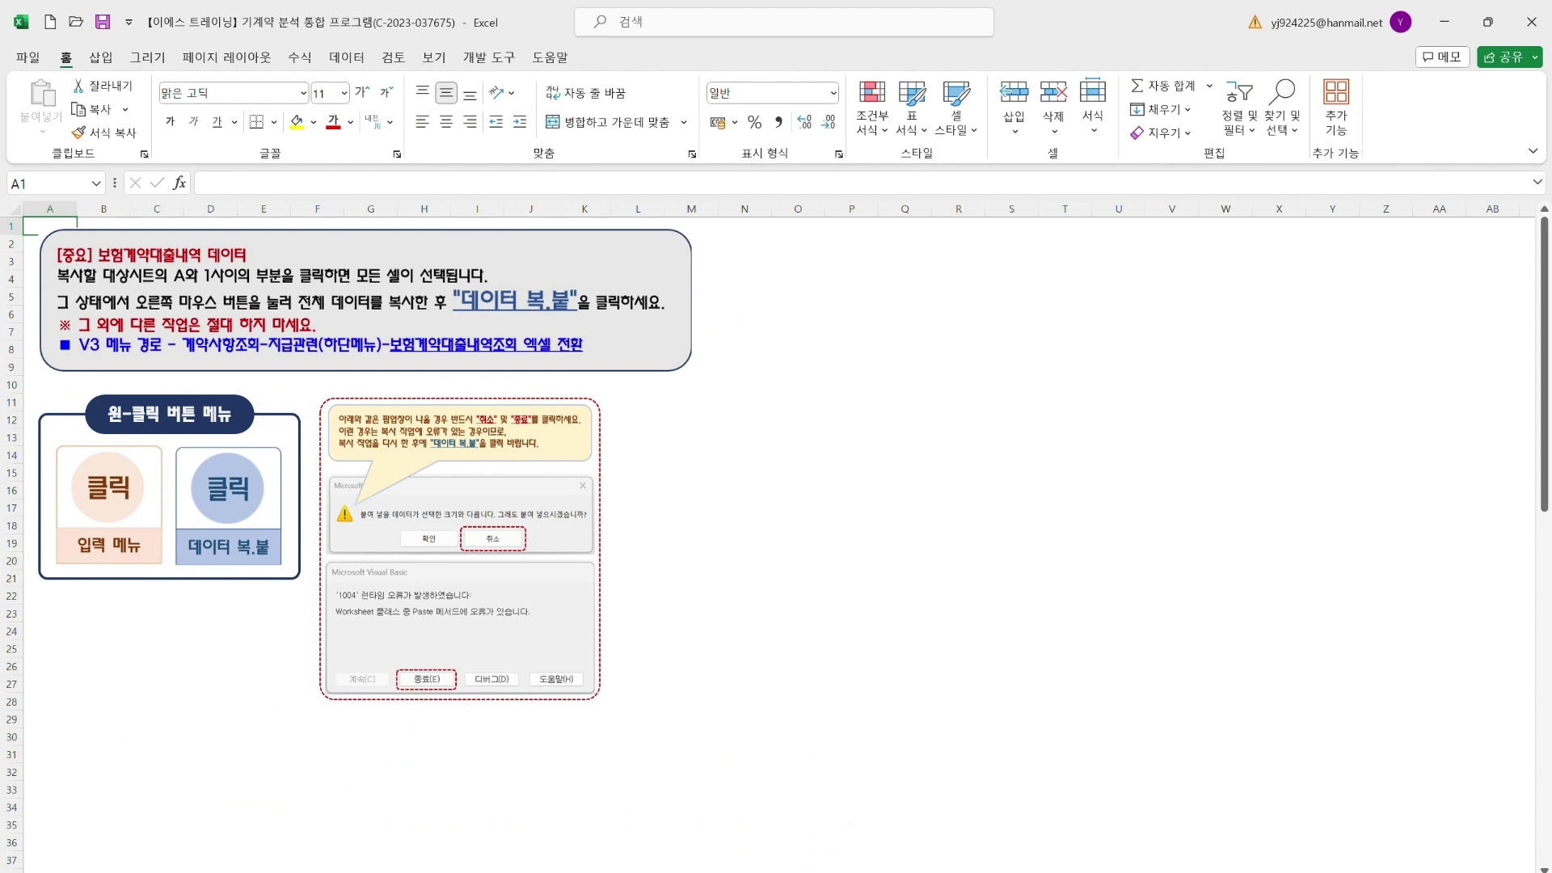
{"action": "mouse_move", "coordinate": [1059, 869]}
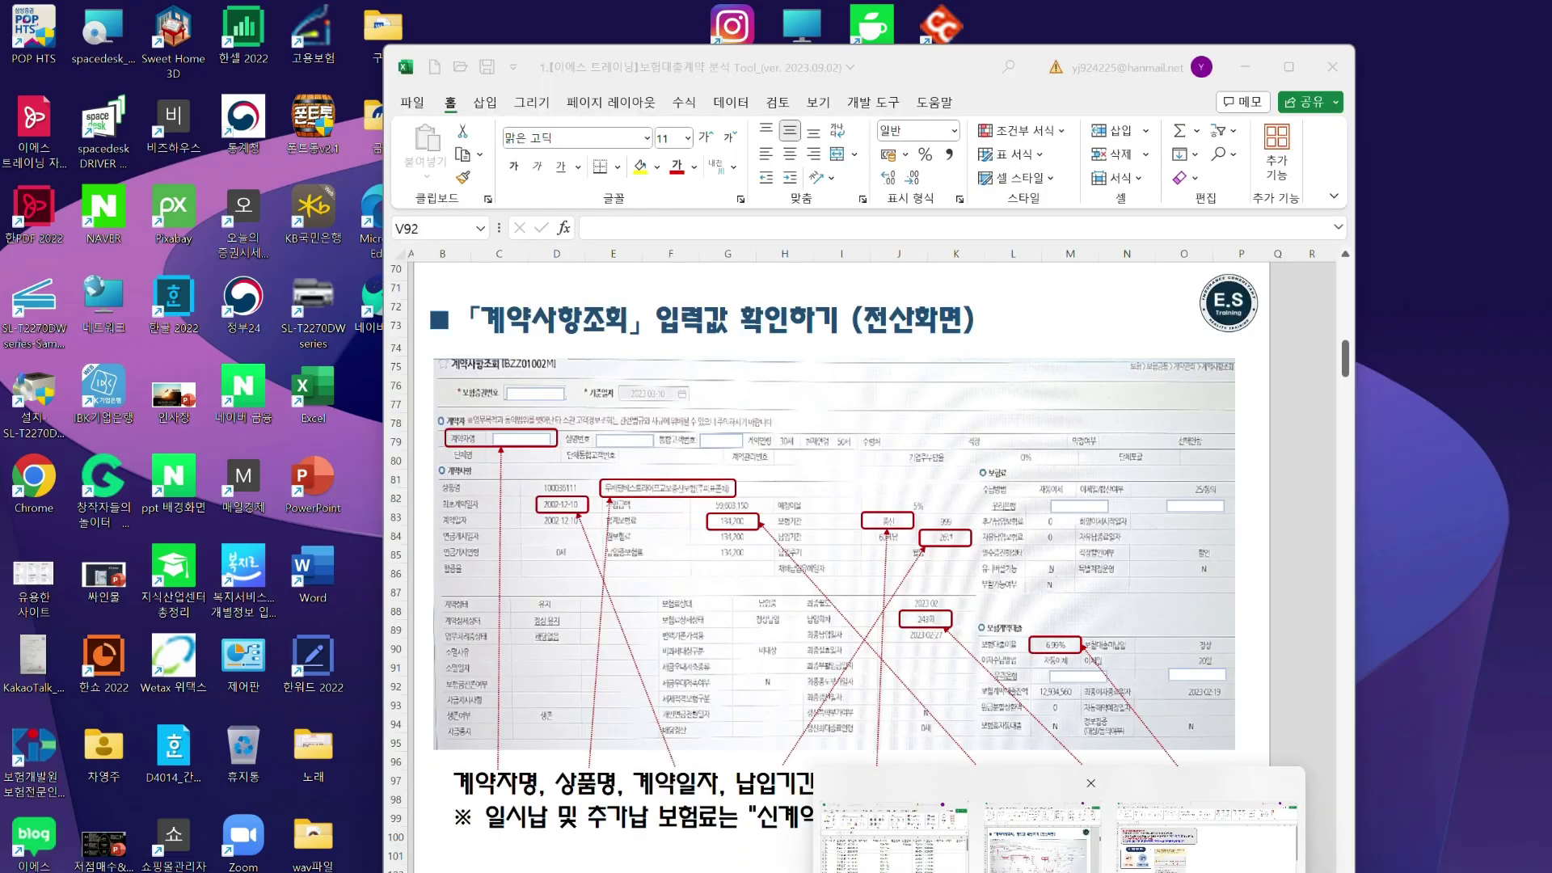
{"action": "left_click", "coordinate": [1041, 833]}
{"action": "scroll", "coordinate": [752, 679], "scroll_direction": "down", "scroll_amount": 20}
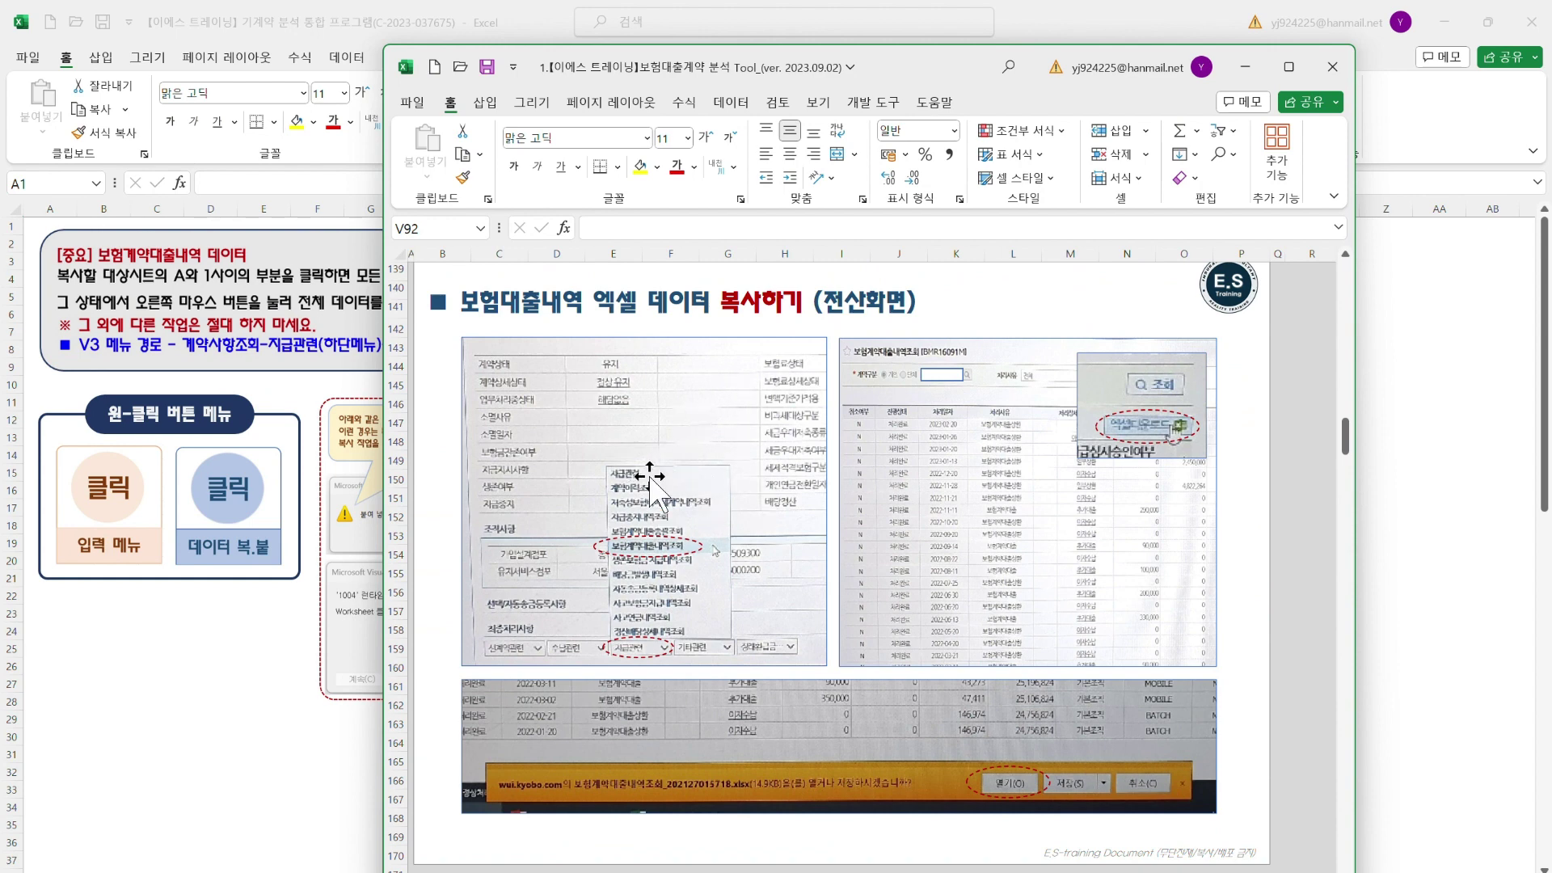
{"action": "scroll", "coordinate": [649, 477], "scroll_direction": "up", "scroll_amount": 1}
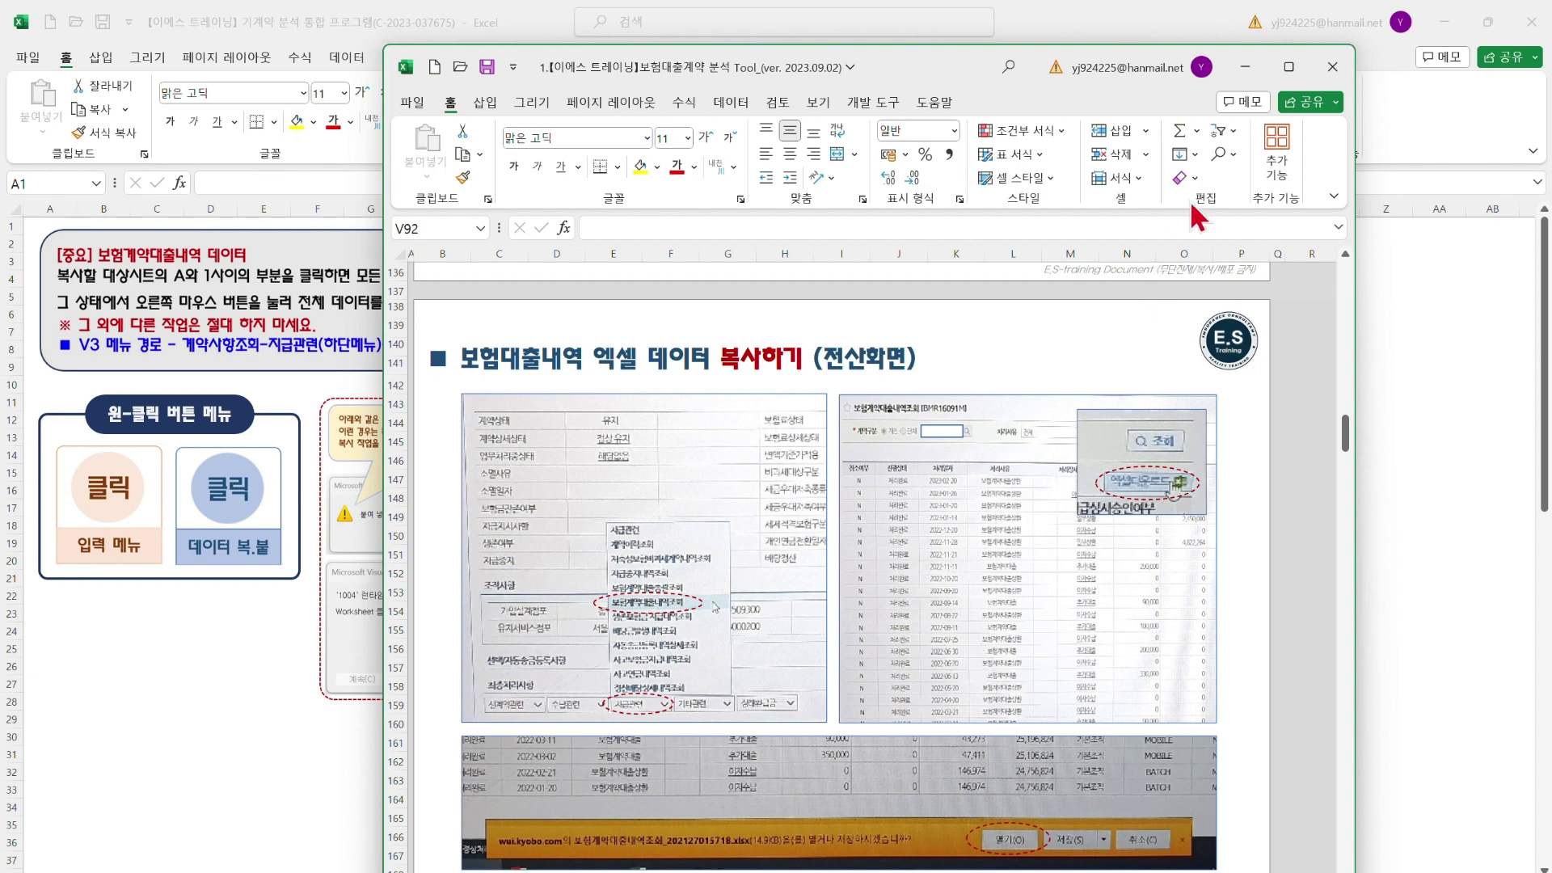
{"action": "left_click", "coordinate": [1246, 67]}
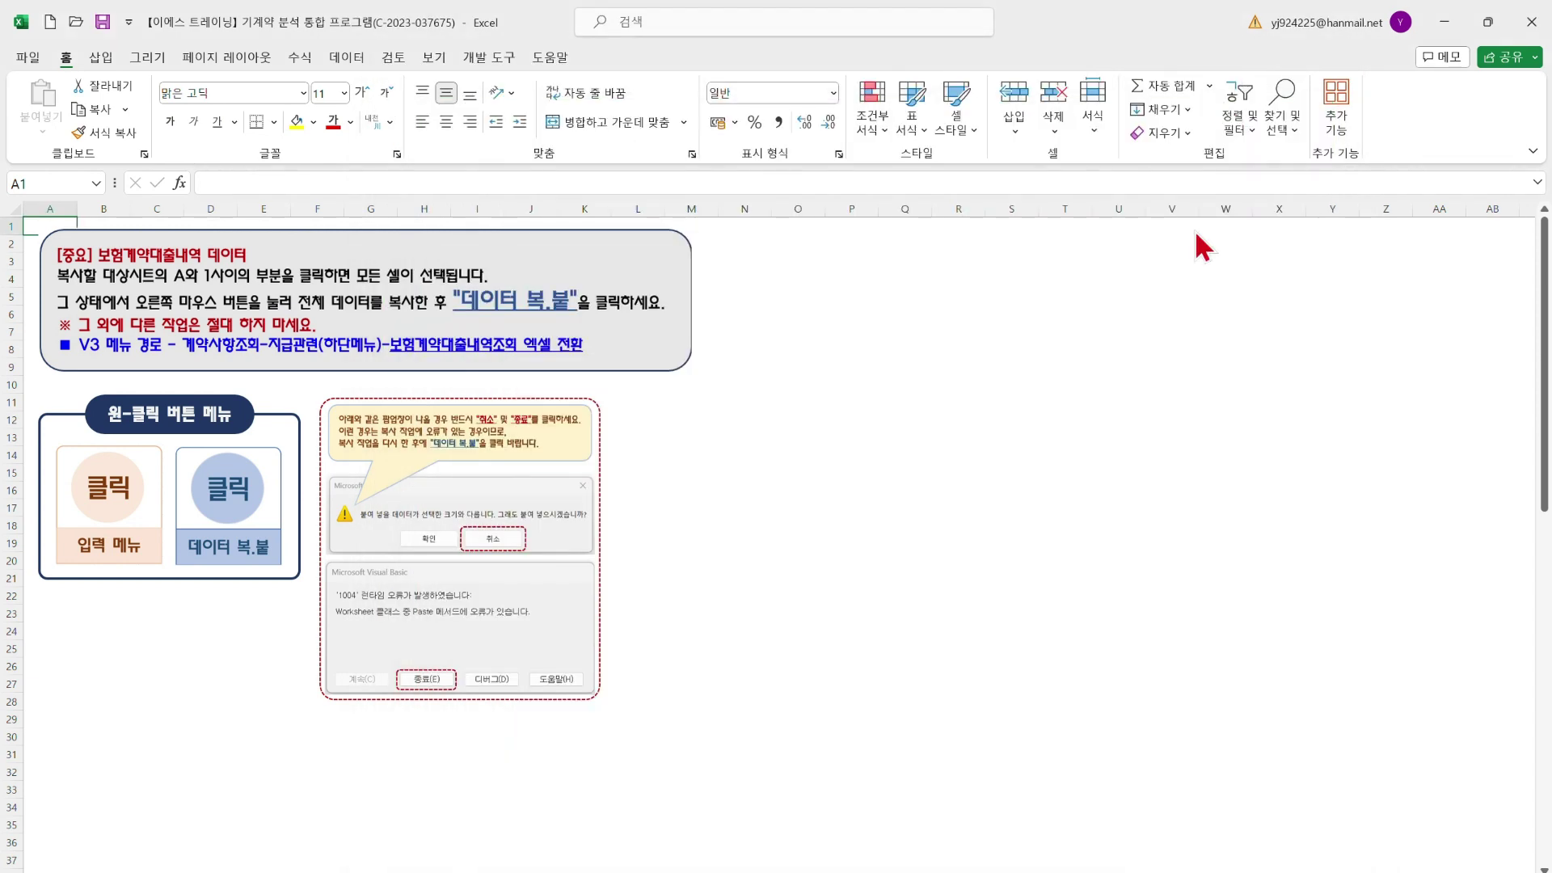
Copy the entire loan history sheet in 통합 문서1, then minimize that workbook
{"action": "mouse_move", "coordinate": [1058, 871]}
{"action": "left_click", "coordinate": [893, 865]}
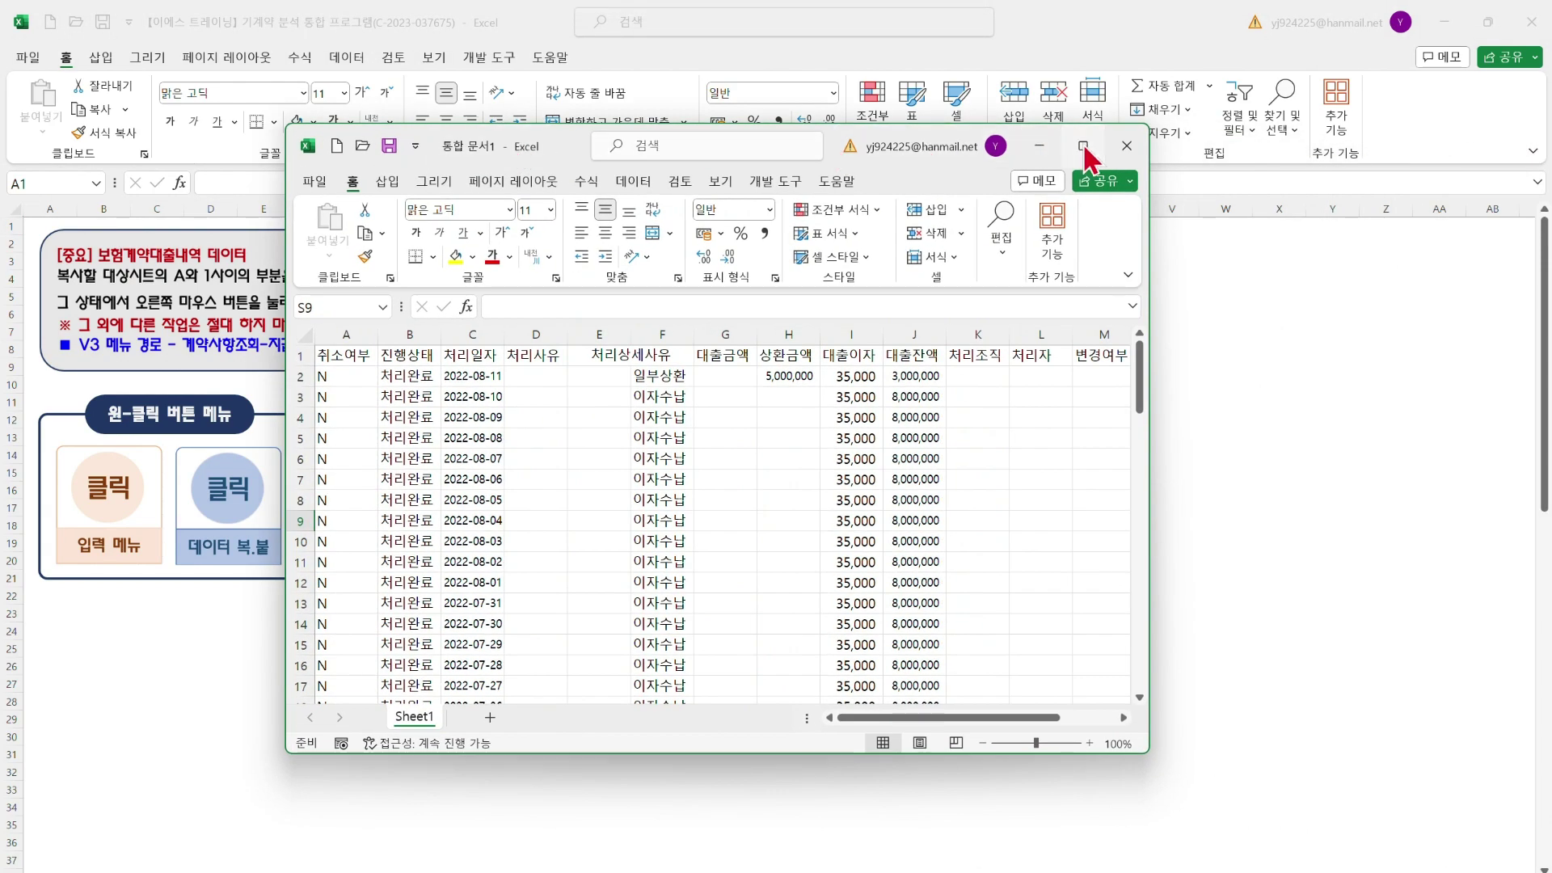
{"action": "left_click", "coordinate": [1083, 146]}
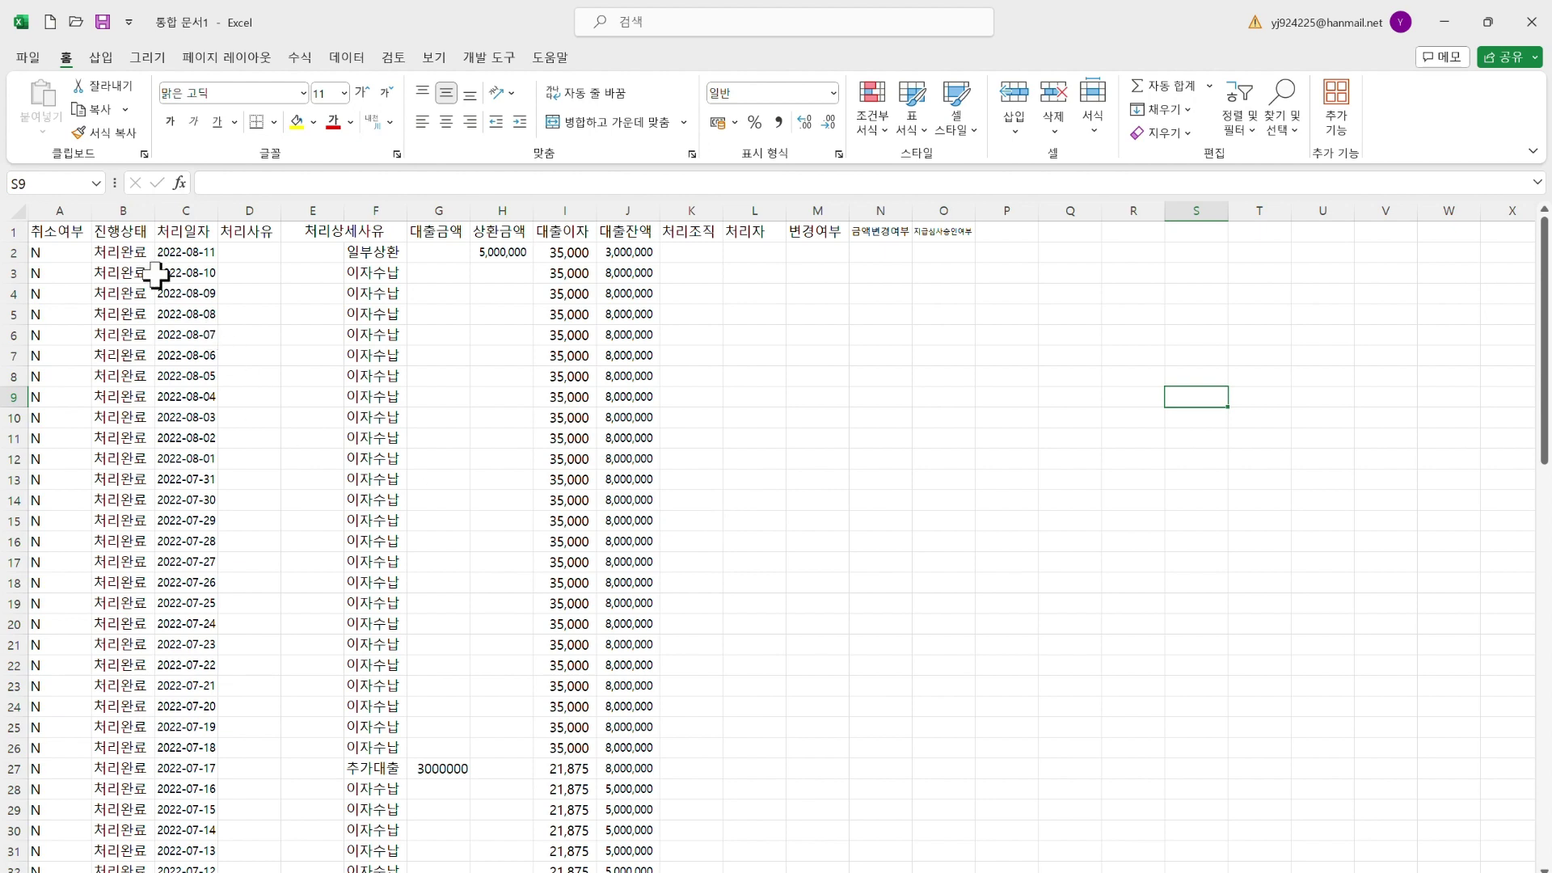
{"action": "left_click_drag", "start_coordinate": [77, 230], "coordinate": [954, 722]}
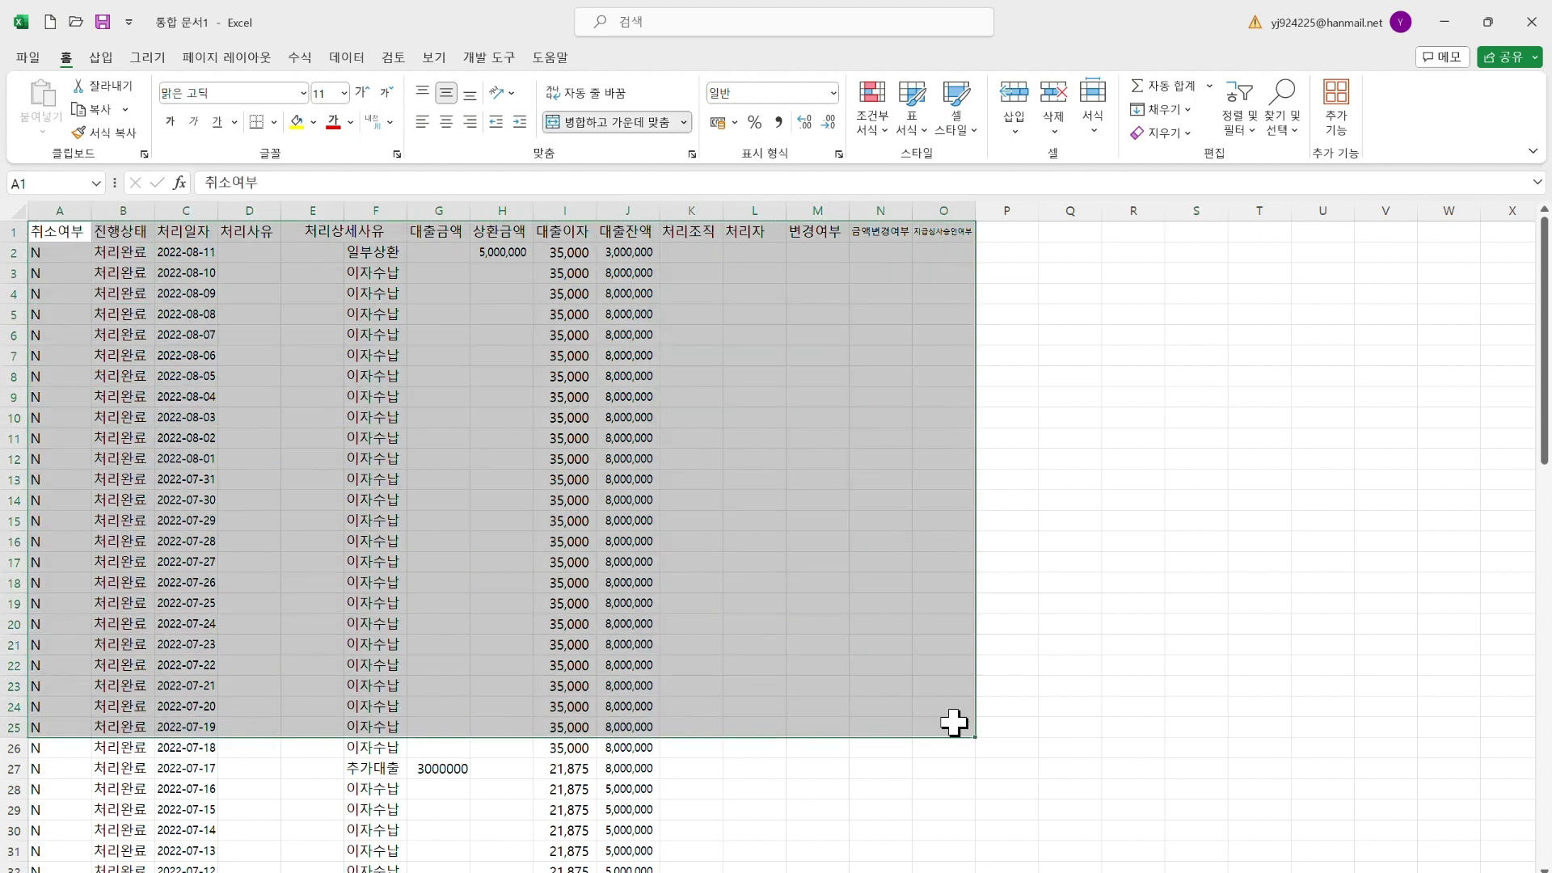
{"action": "left_click", "coordinate": [855, 585]}
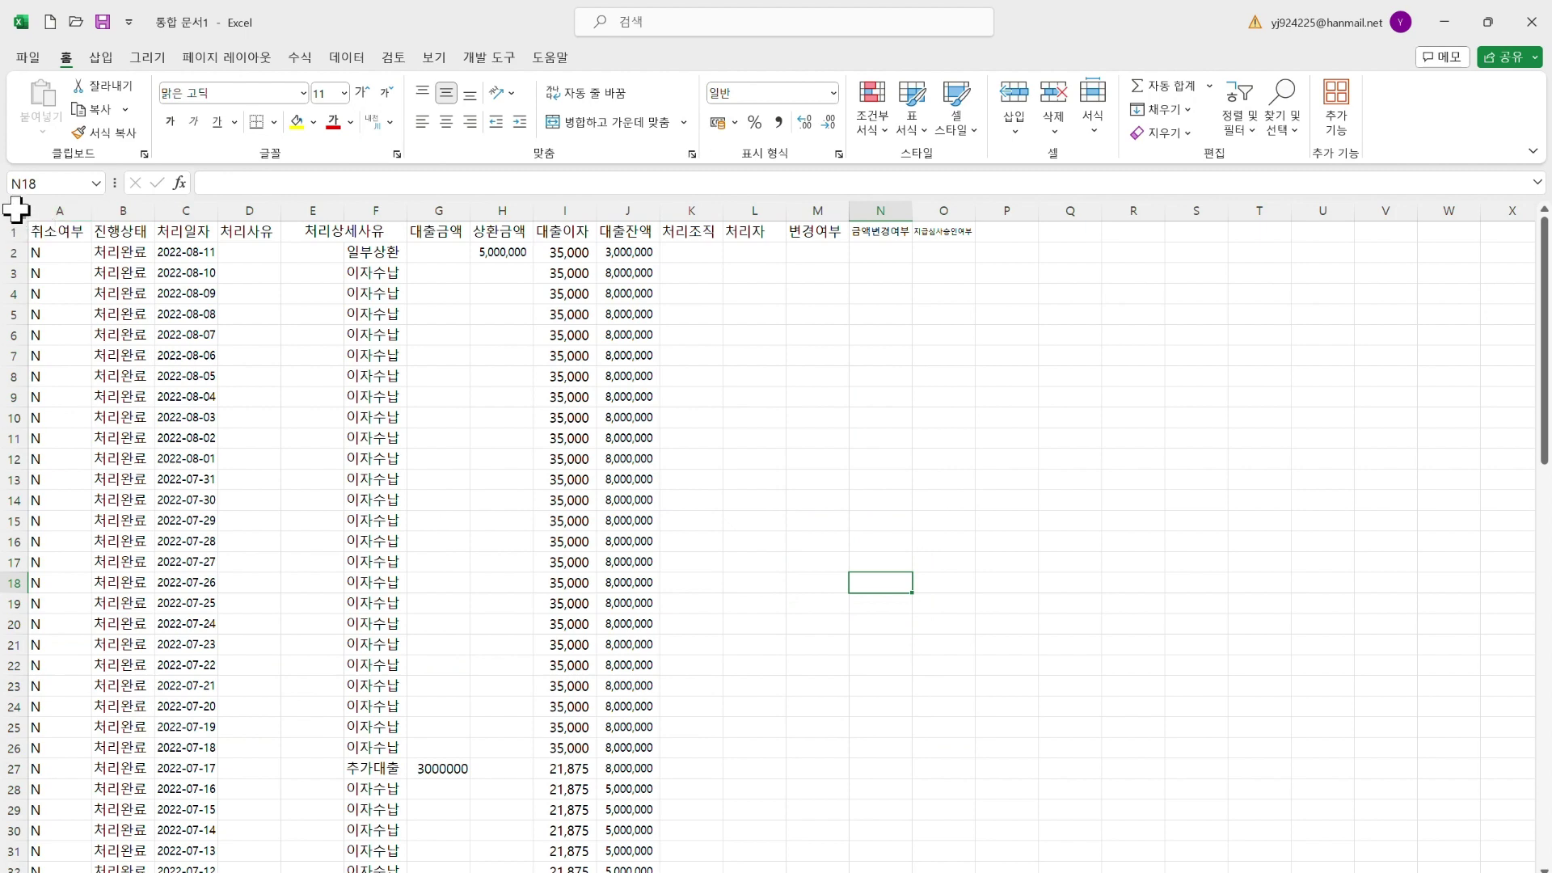
{"action": "left_click", "coordinate": [18, 210]}
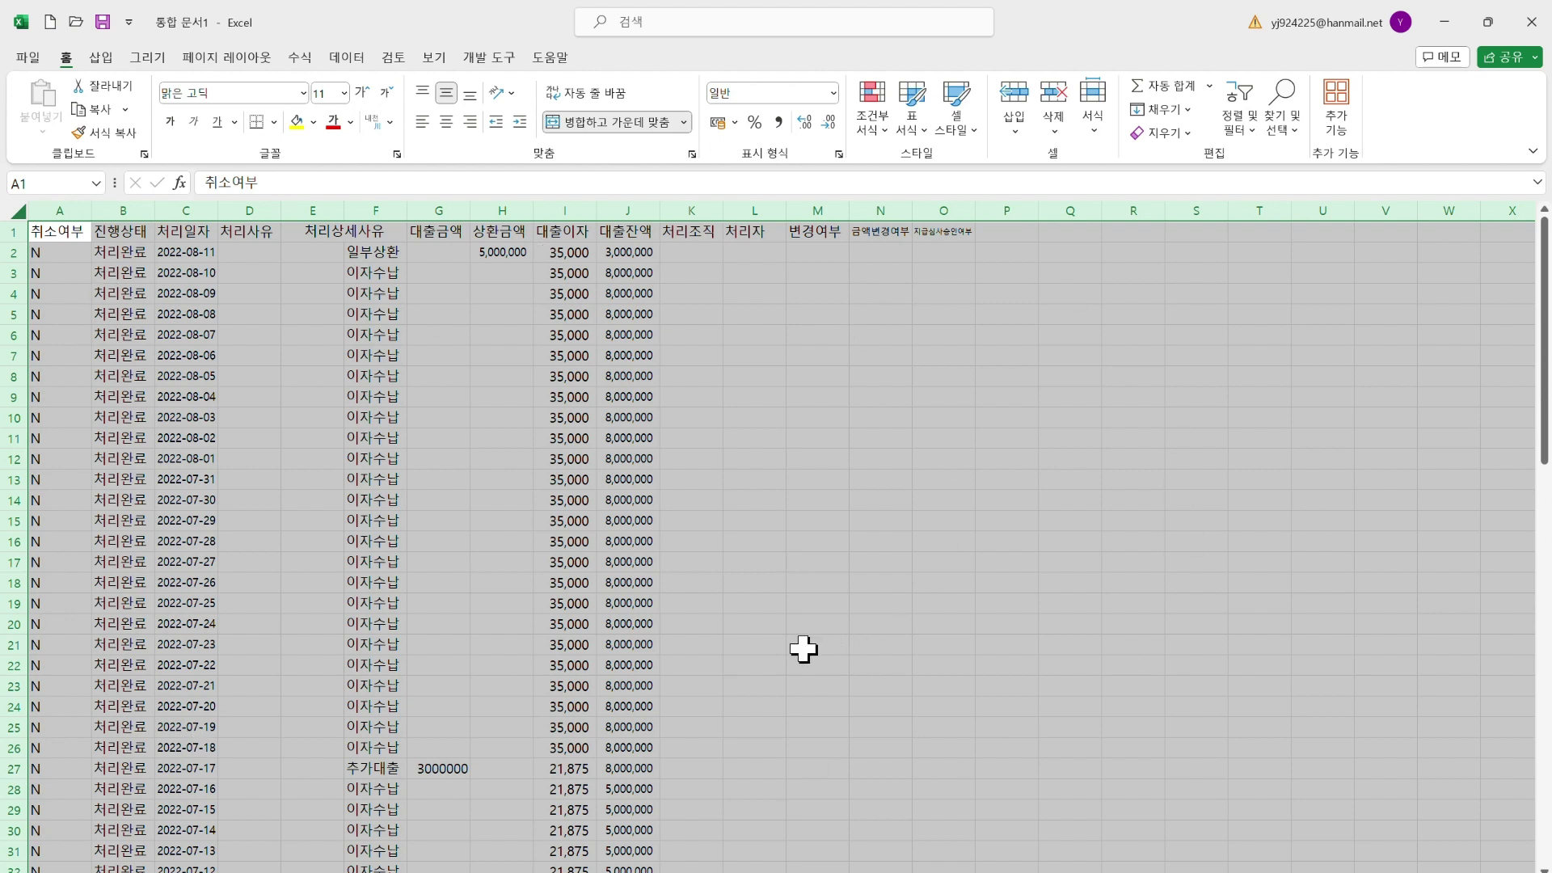
{"action": "right_click", "coordinate": [771, 428]}
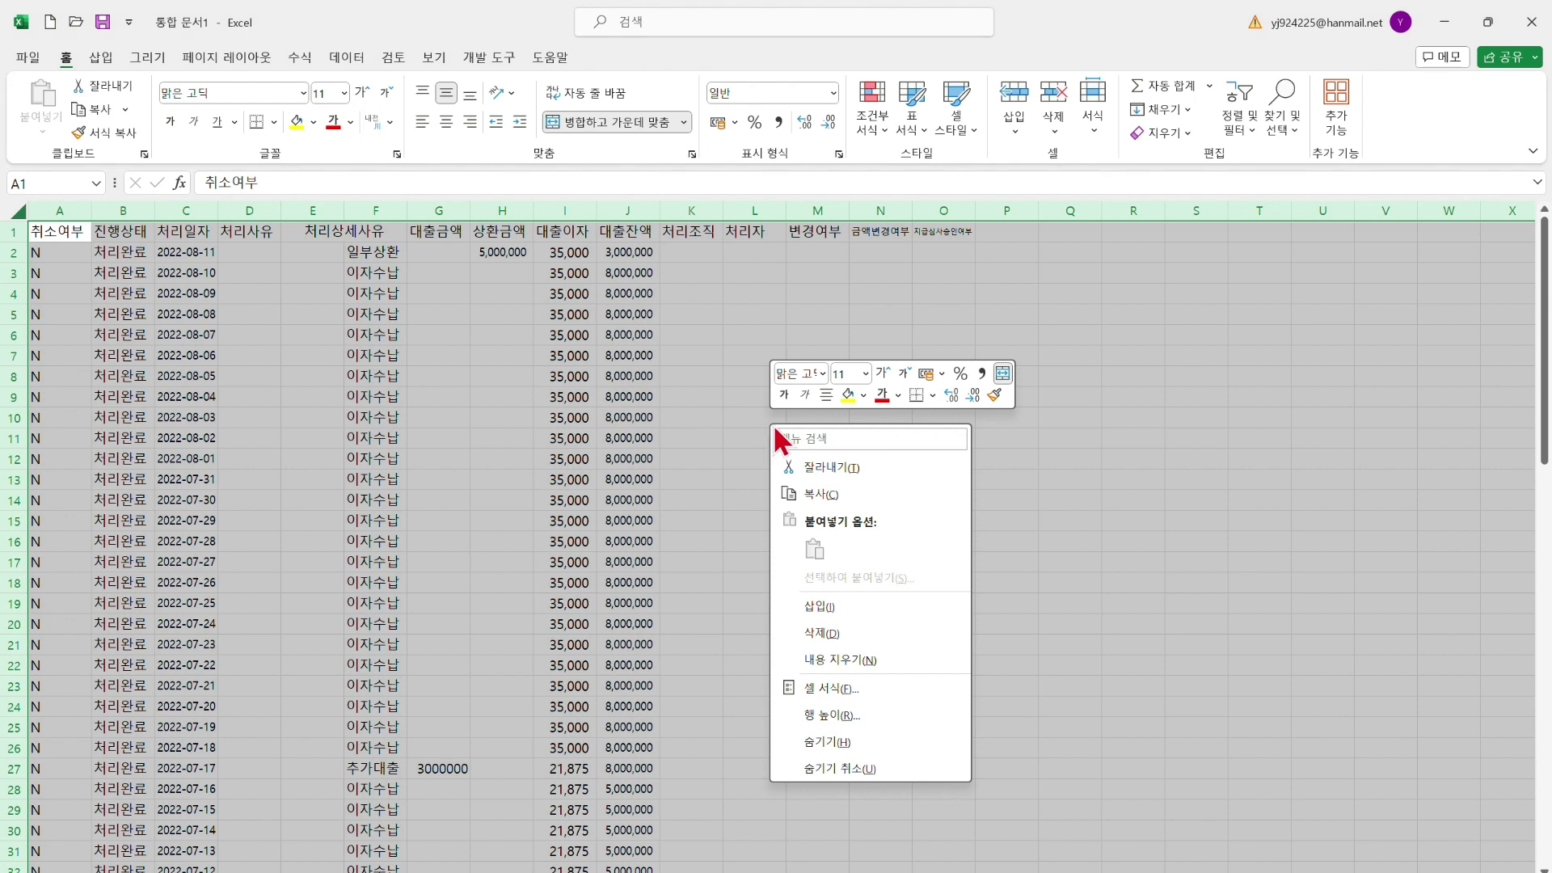
{"action": "left_click", "coordinate": [827, 495]}
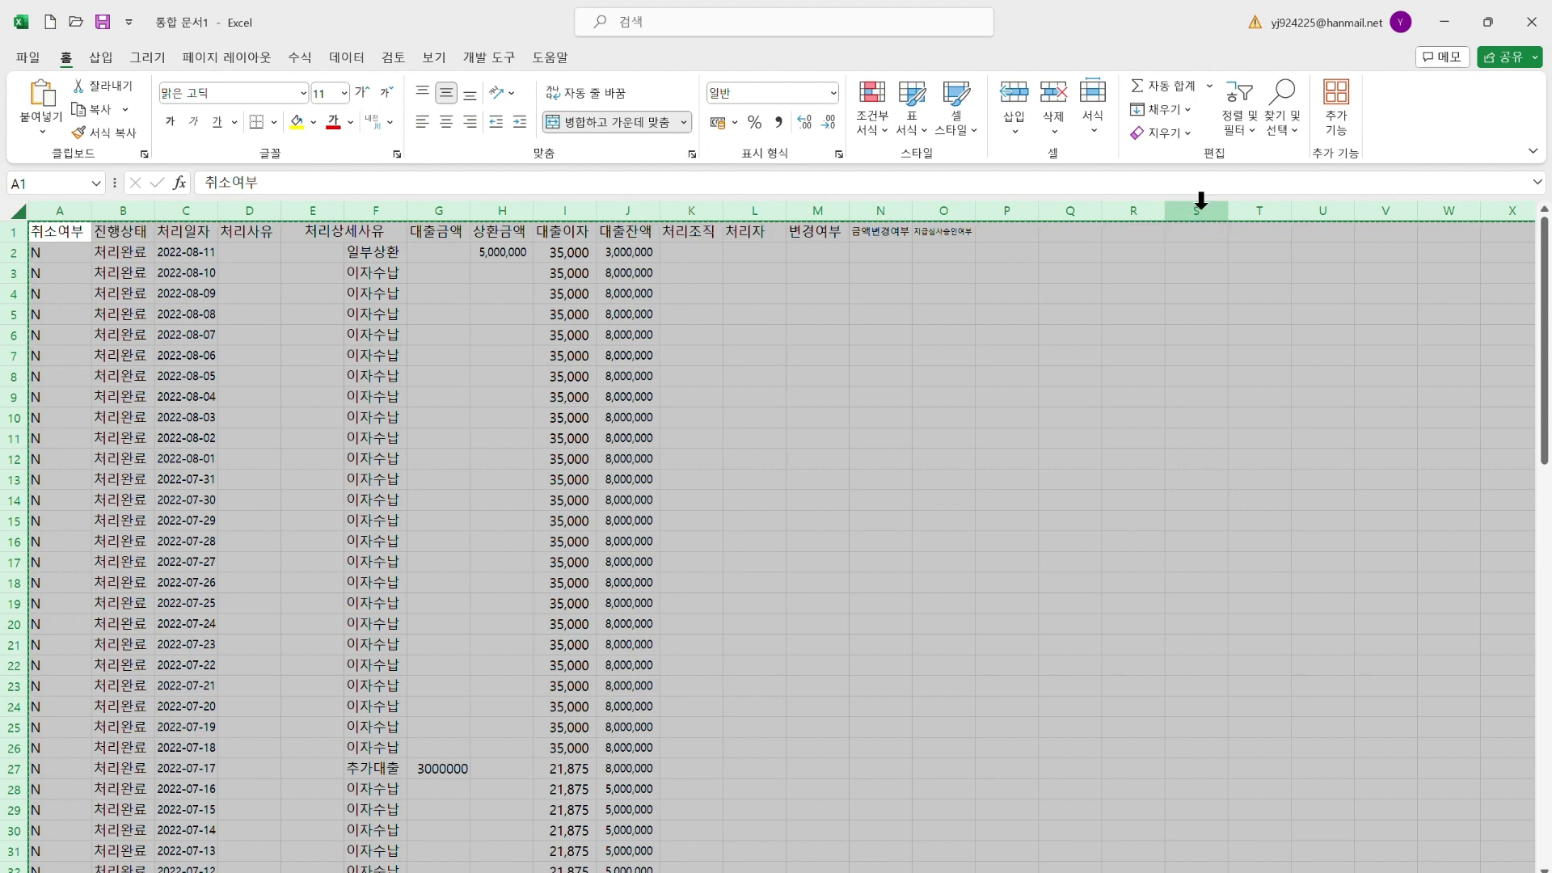
{"action": "left_click", "coordinate": [1443, 21]}
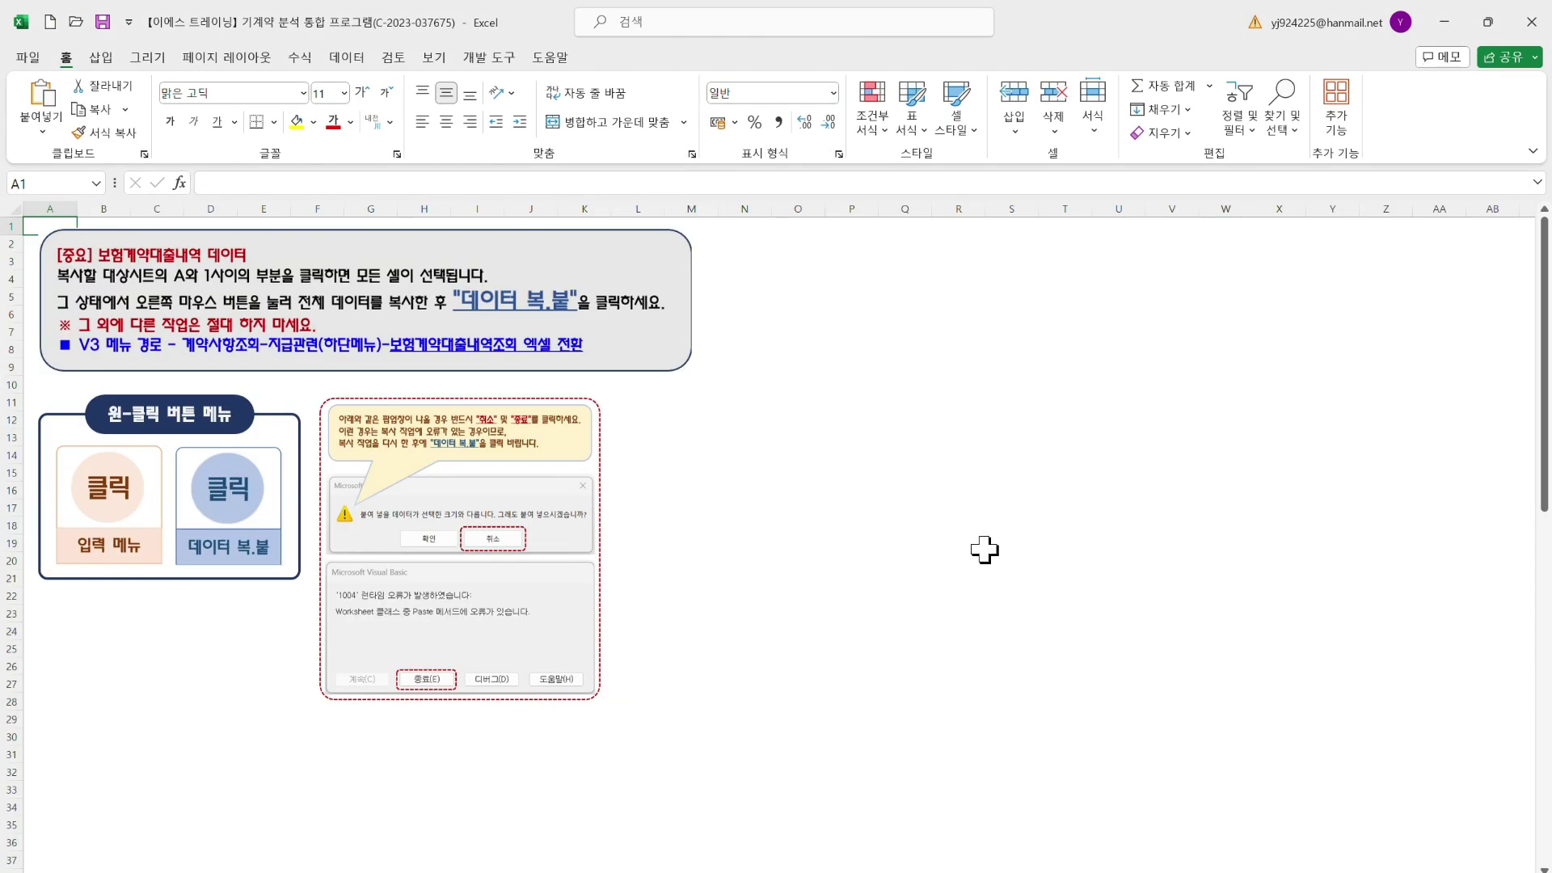
Paste the loan history with the 데이터 복.붙 button and return to the input map sheet
{"action": "left_click", "coordinate": [958, 576]}
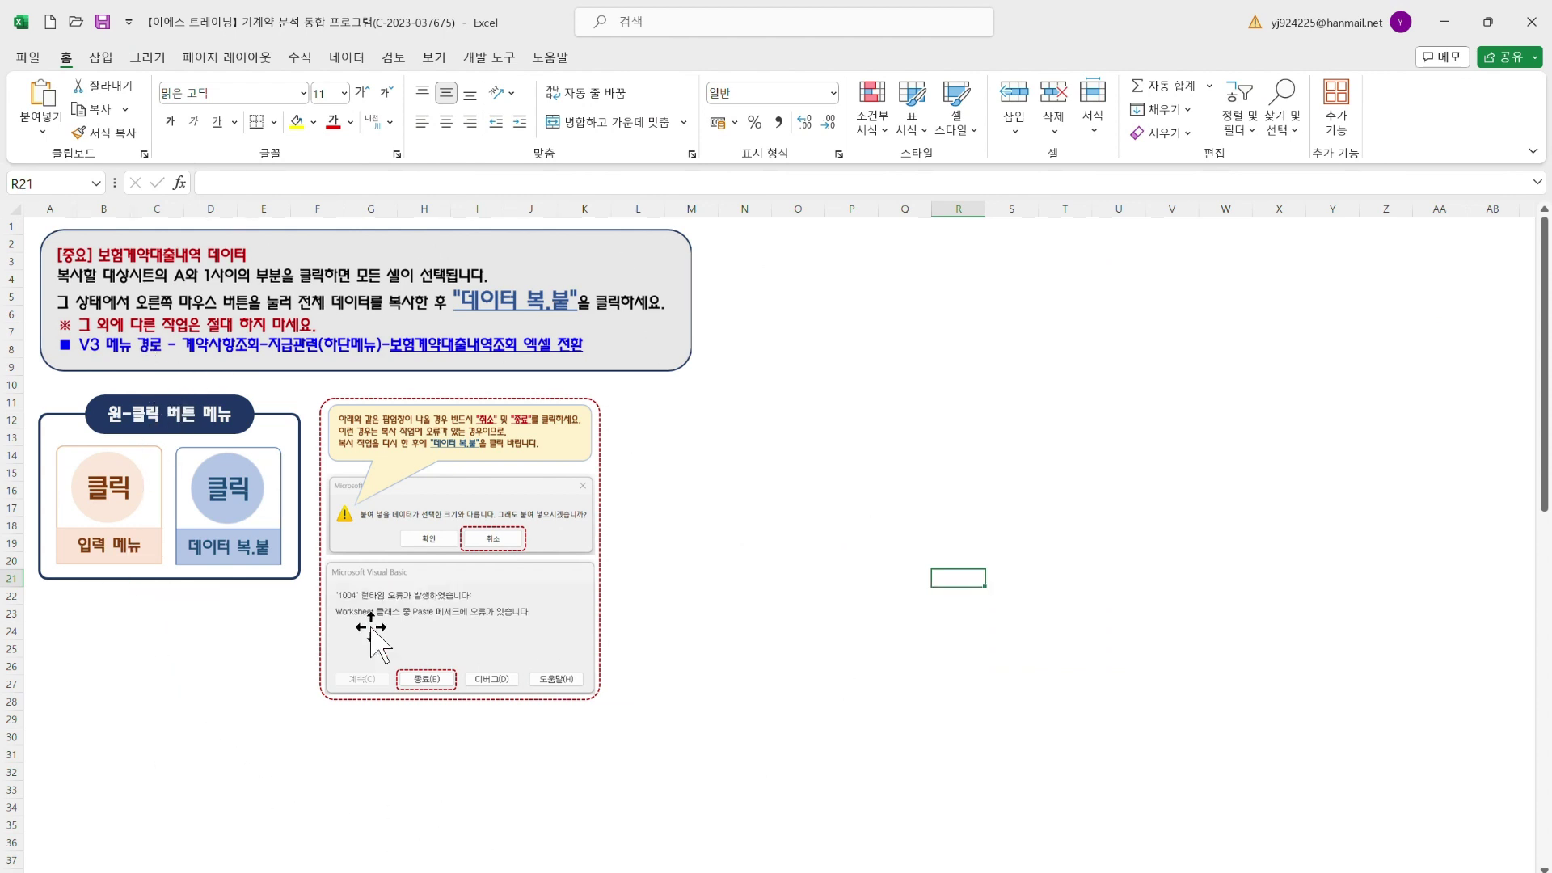
{"action": "left_click", "coordinate": [235, 543]}
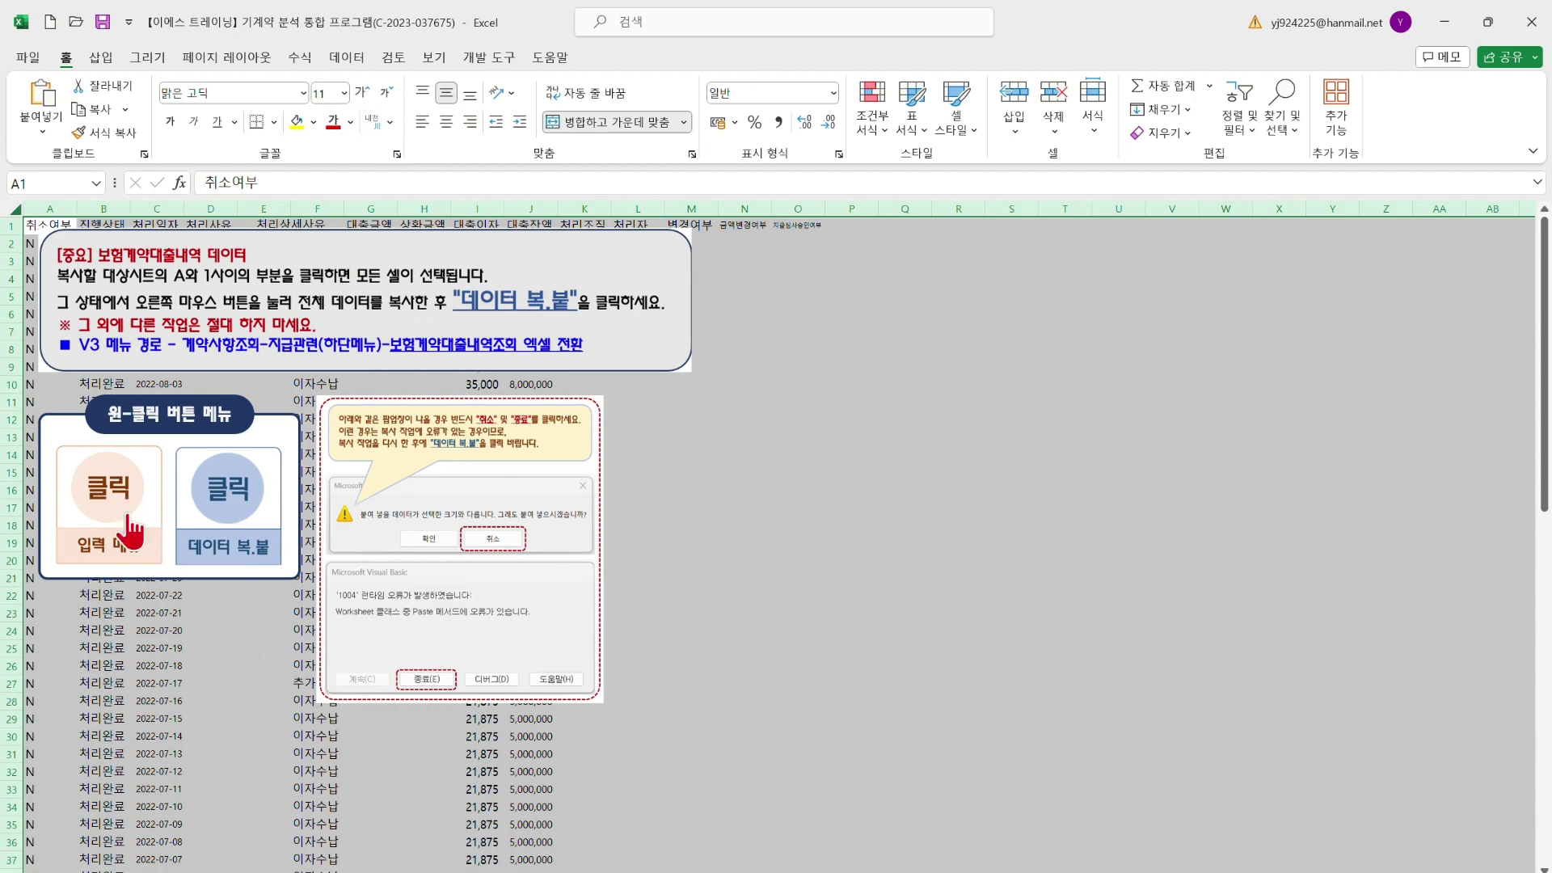
{"action": "left_click", "coordinate": [129, 527]}
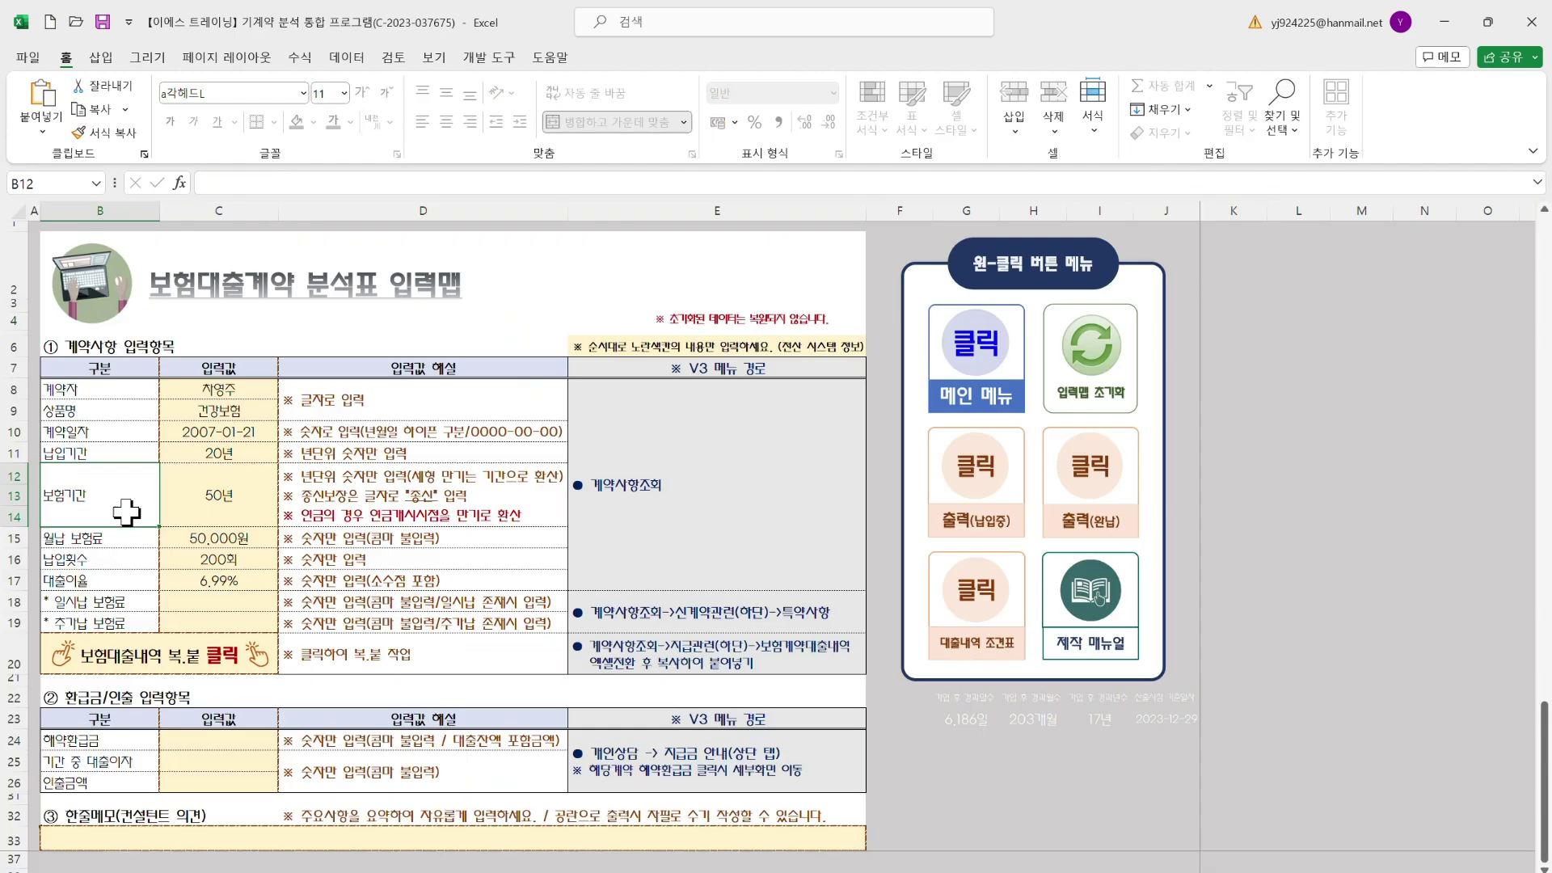
{"action": "left_click", "coordinate": [465, 585]}
{"action": "left_click", "coordinate": [89, 346]}
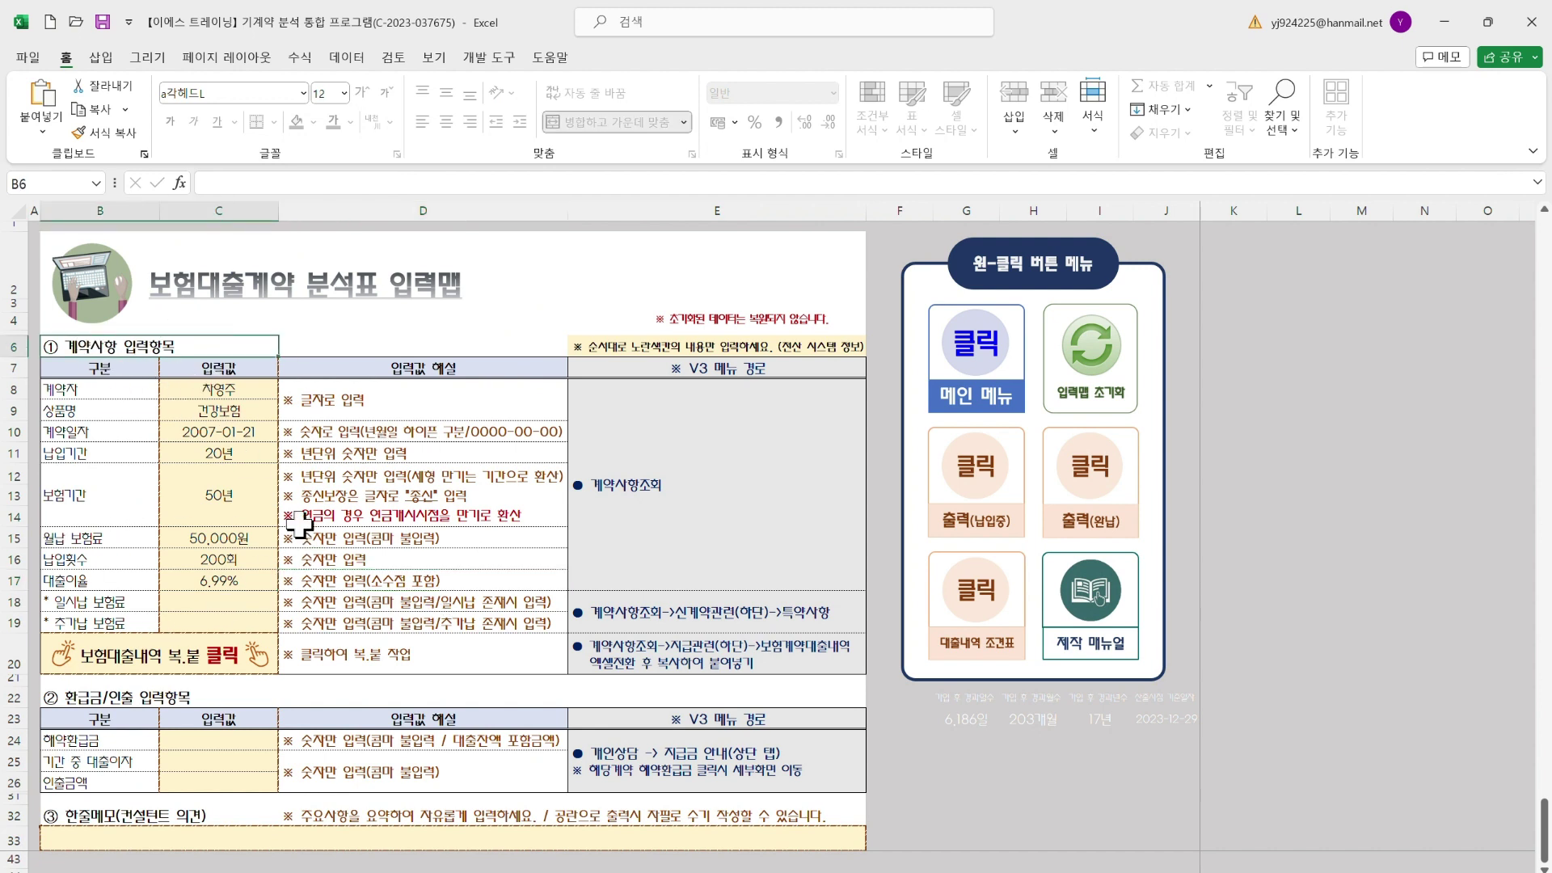
{"action": "scroll", "coordinate": [362, 582], "scroll_direction": "down", "scroll_amount": 2}
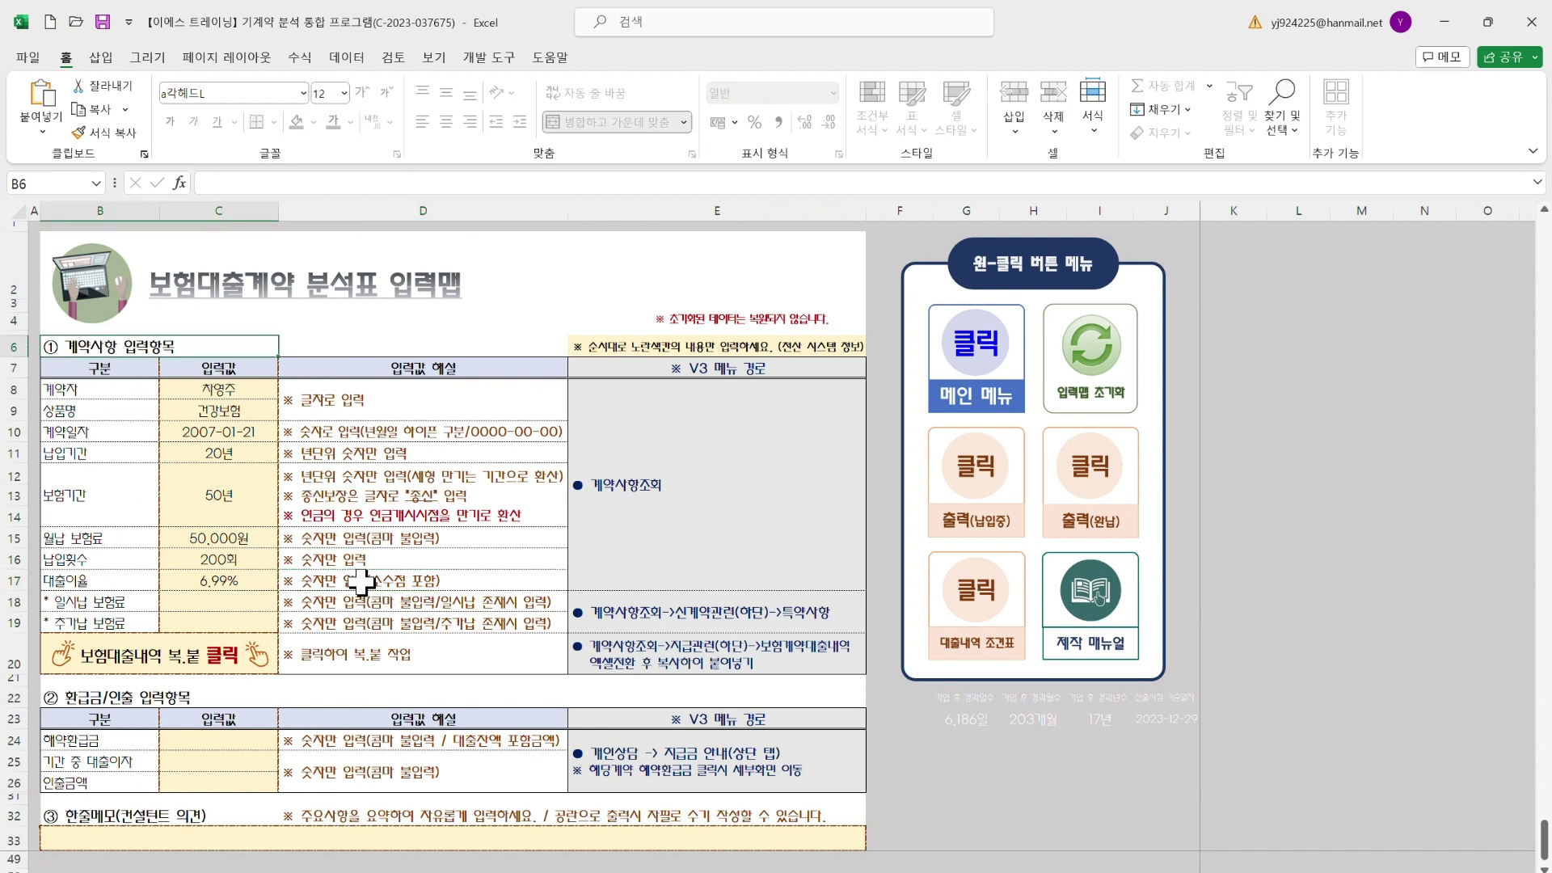
{"action": "left_click", "coordinate": [105, 697]}
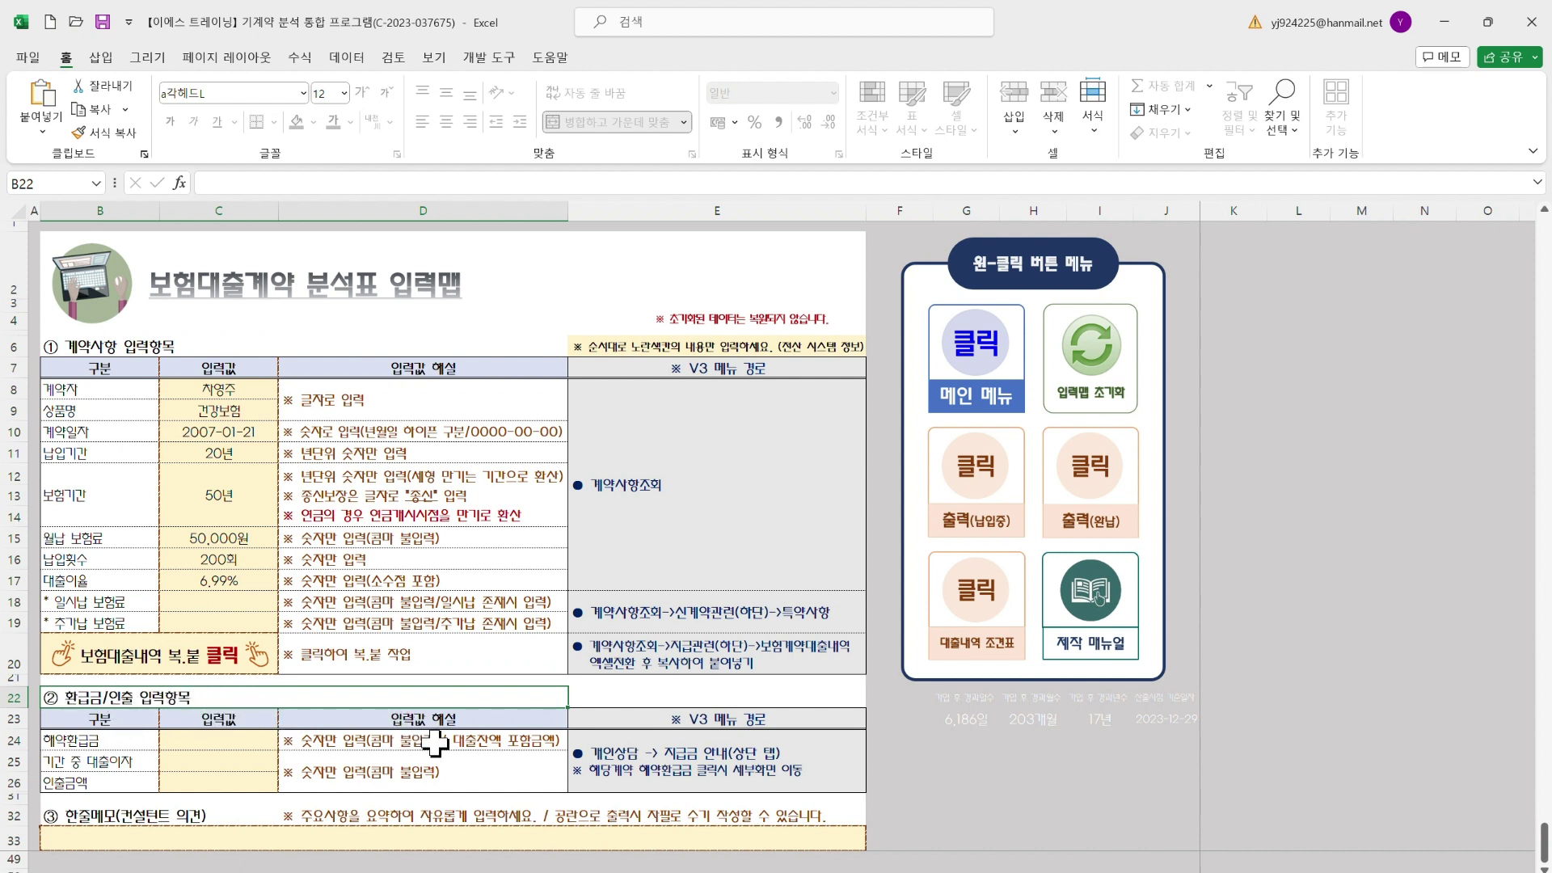
{"action": "left_click", "coordinate": [109, 738]}
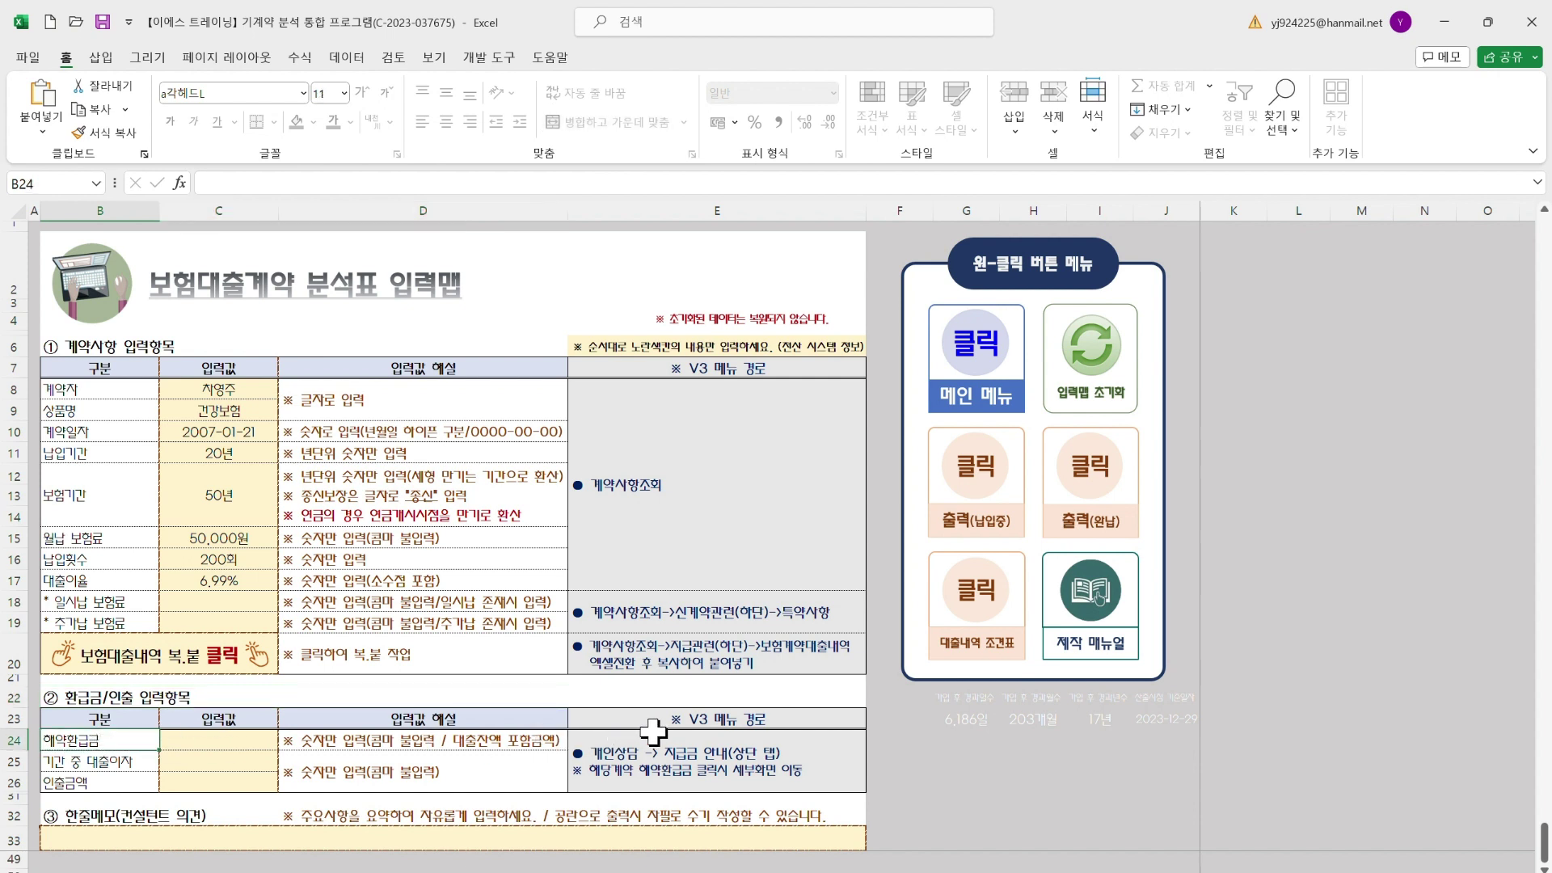
{"action": "left_click", "coordinate": [671, 751]}
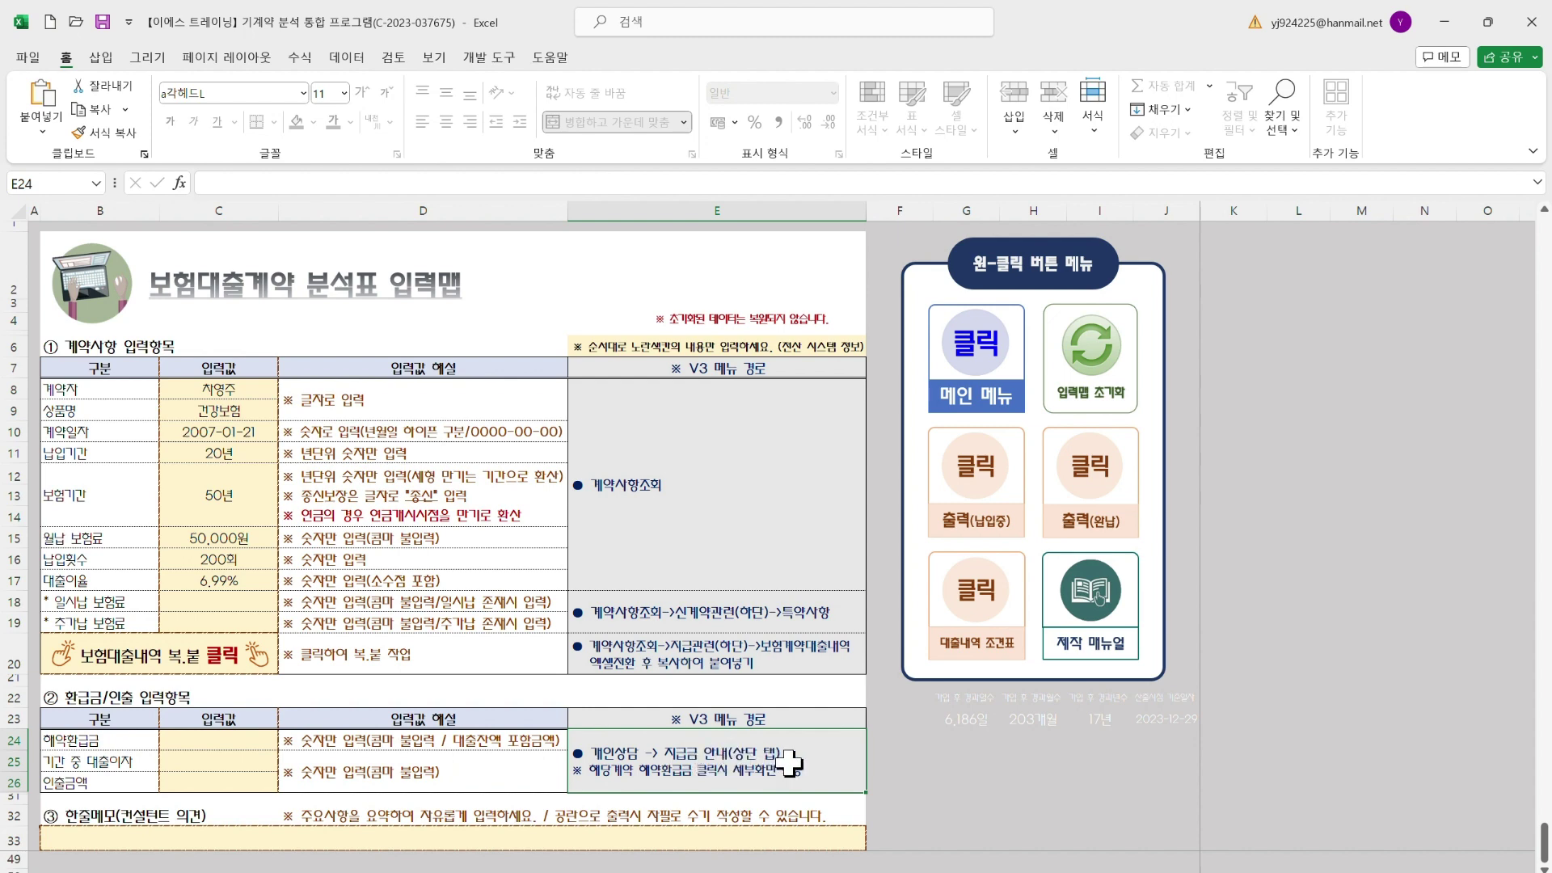
{"action": "mouse_move", "coordinate": [1099, 871]}
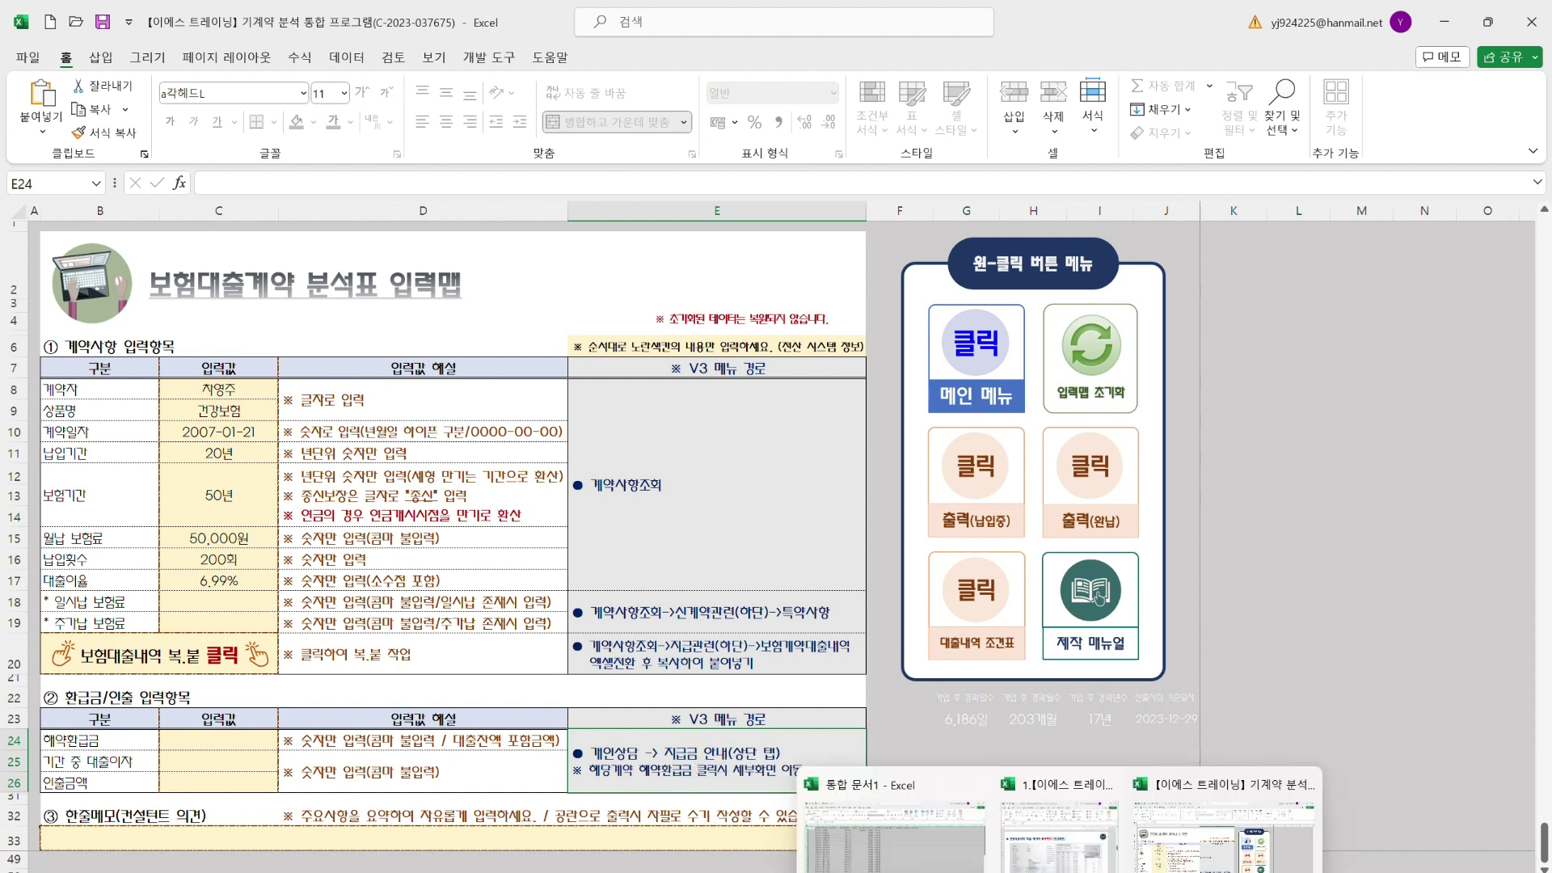
Bring the 보험대출계약 분석 Tool guide forward and scroll to its 「해약환급금 세부내역」 입력값 확인하기 section
{"action": "left_click", "coordinate": [1091, 816]}
{"action": "scroll", "coordinate": [814, 593], "scroll_direction": "down", "scroll_amount": 20}
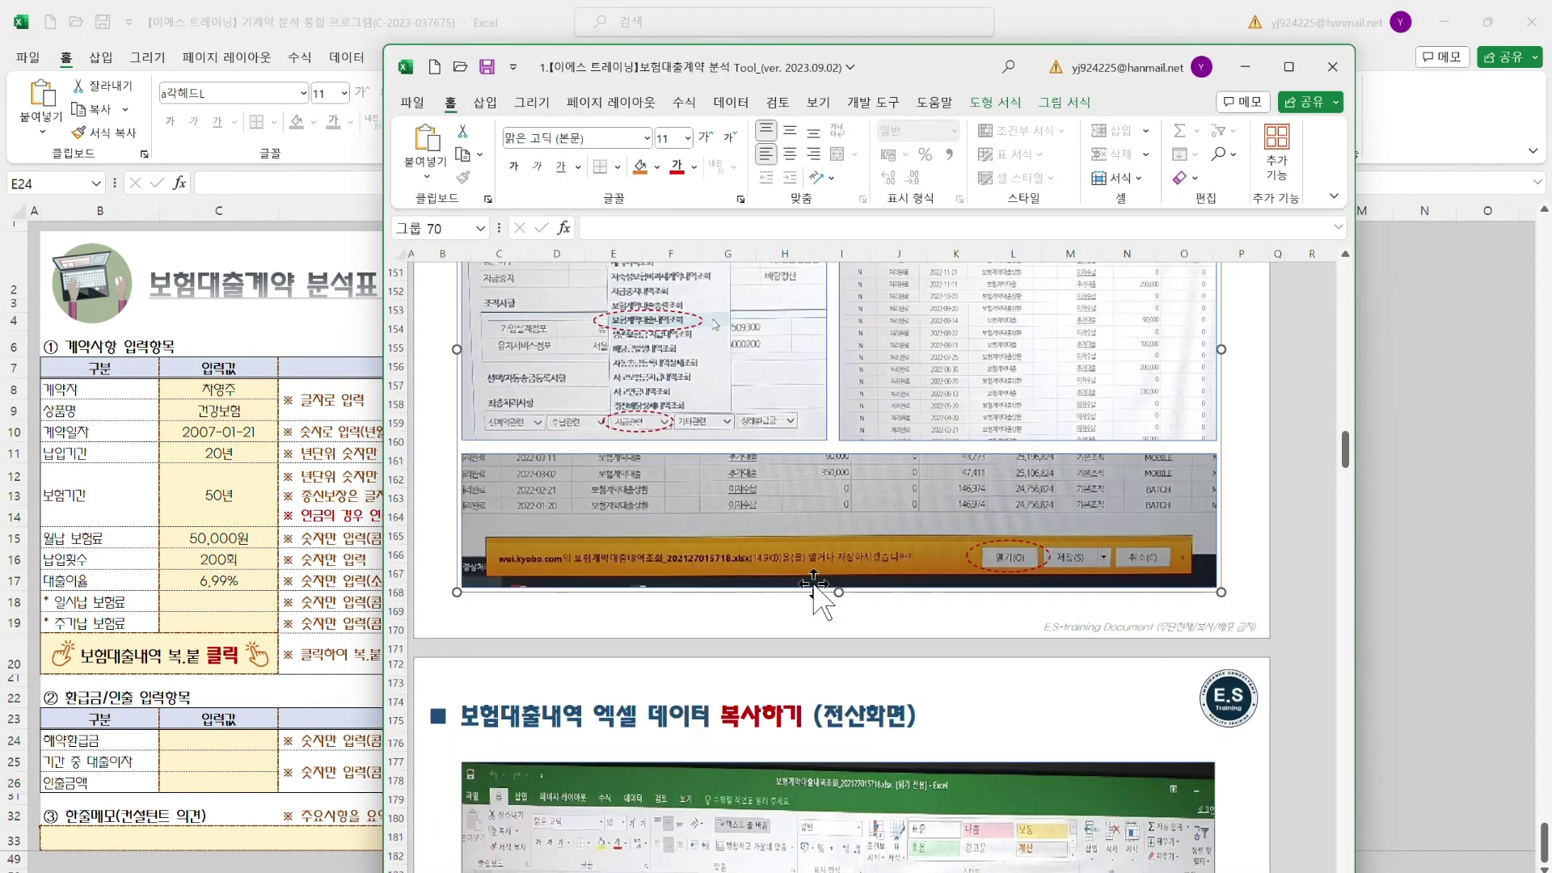
{"action": "scroll", "coordinate": [814, 579], "scroll_direction": "down", "scroll_amount": 11}
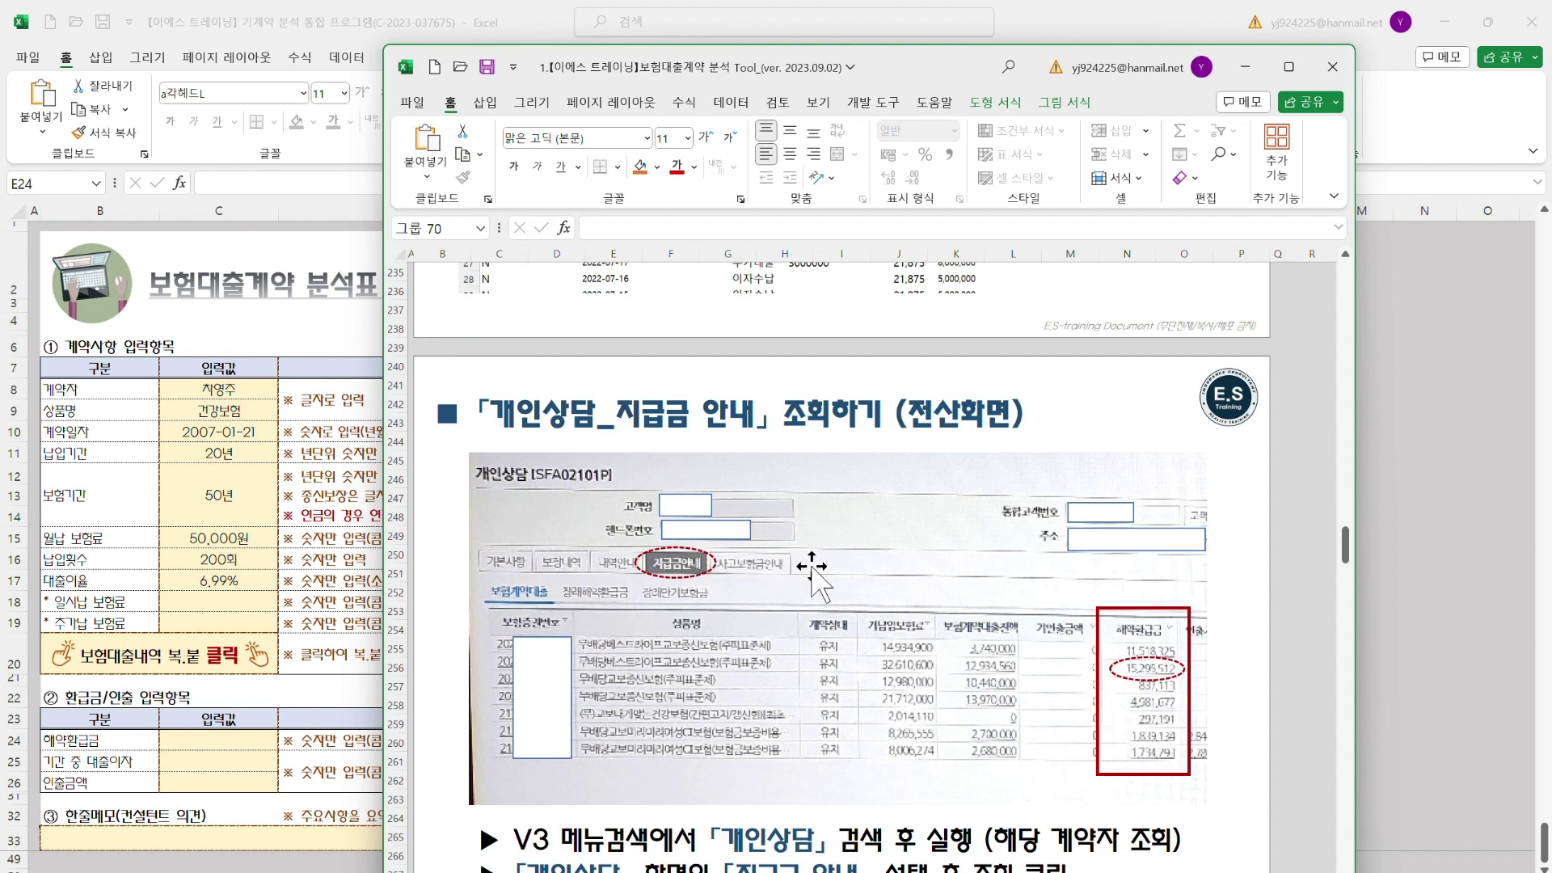
{"action": "scroll", "coordinate": [812, 575], "scroll_direction": "down", "scroll_amount": 1}
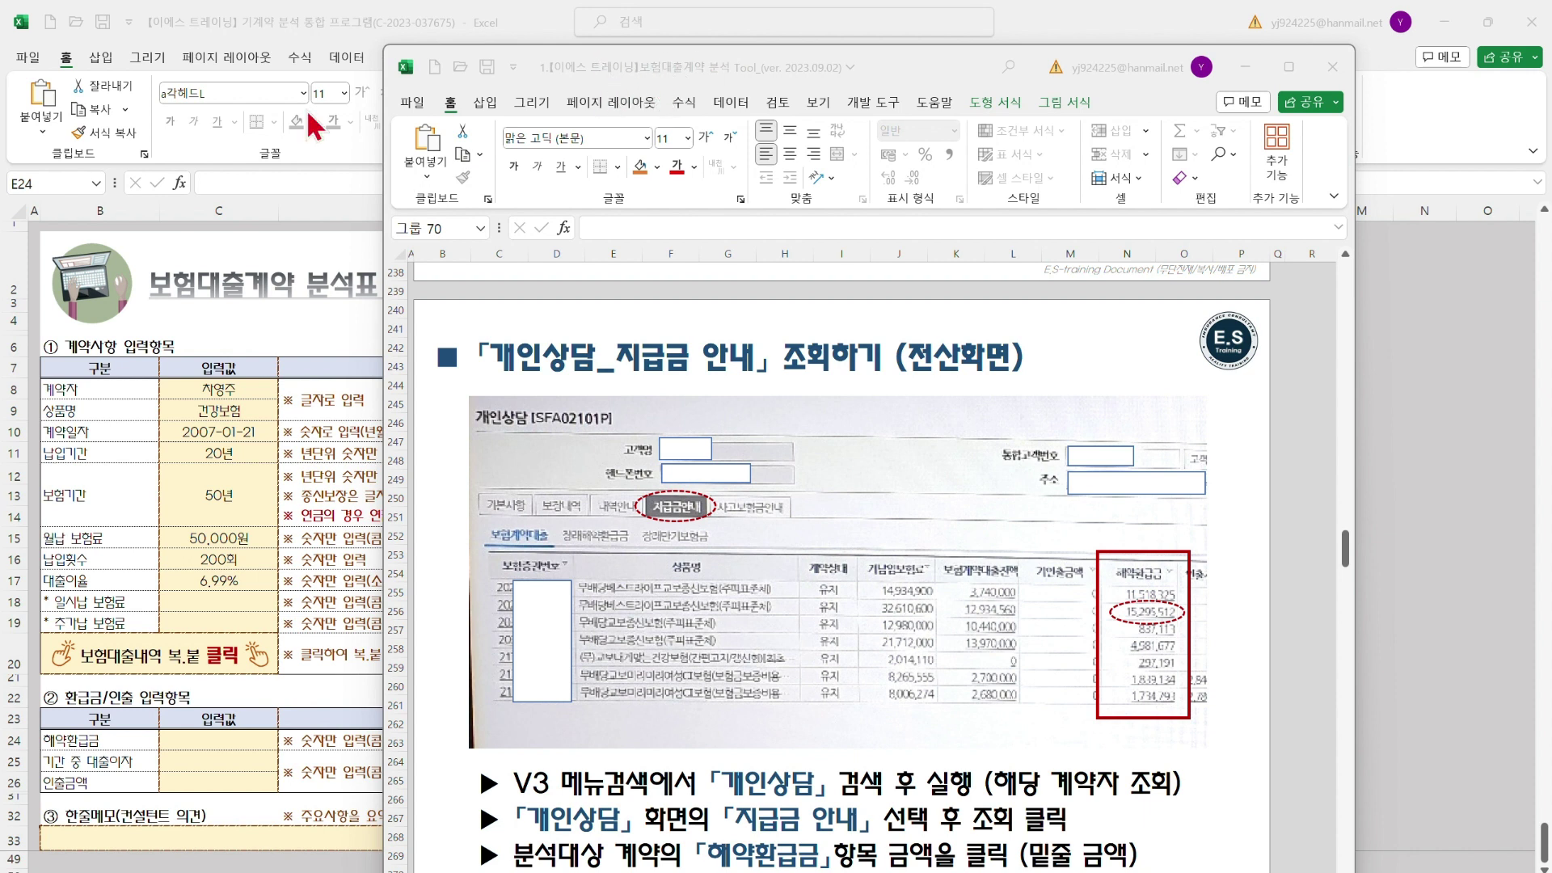
{"action": "left_click", "coordinate": [1146, 616]}
{"action": "left_click", "coordinate": [1244, 67]}
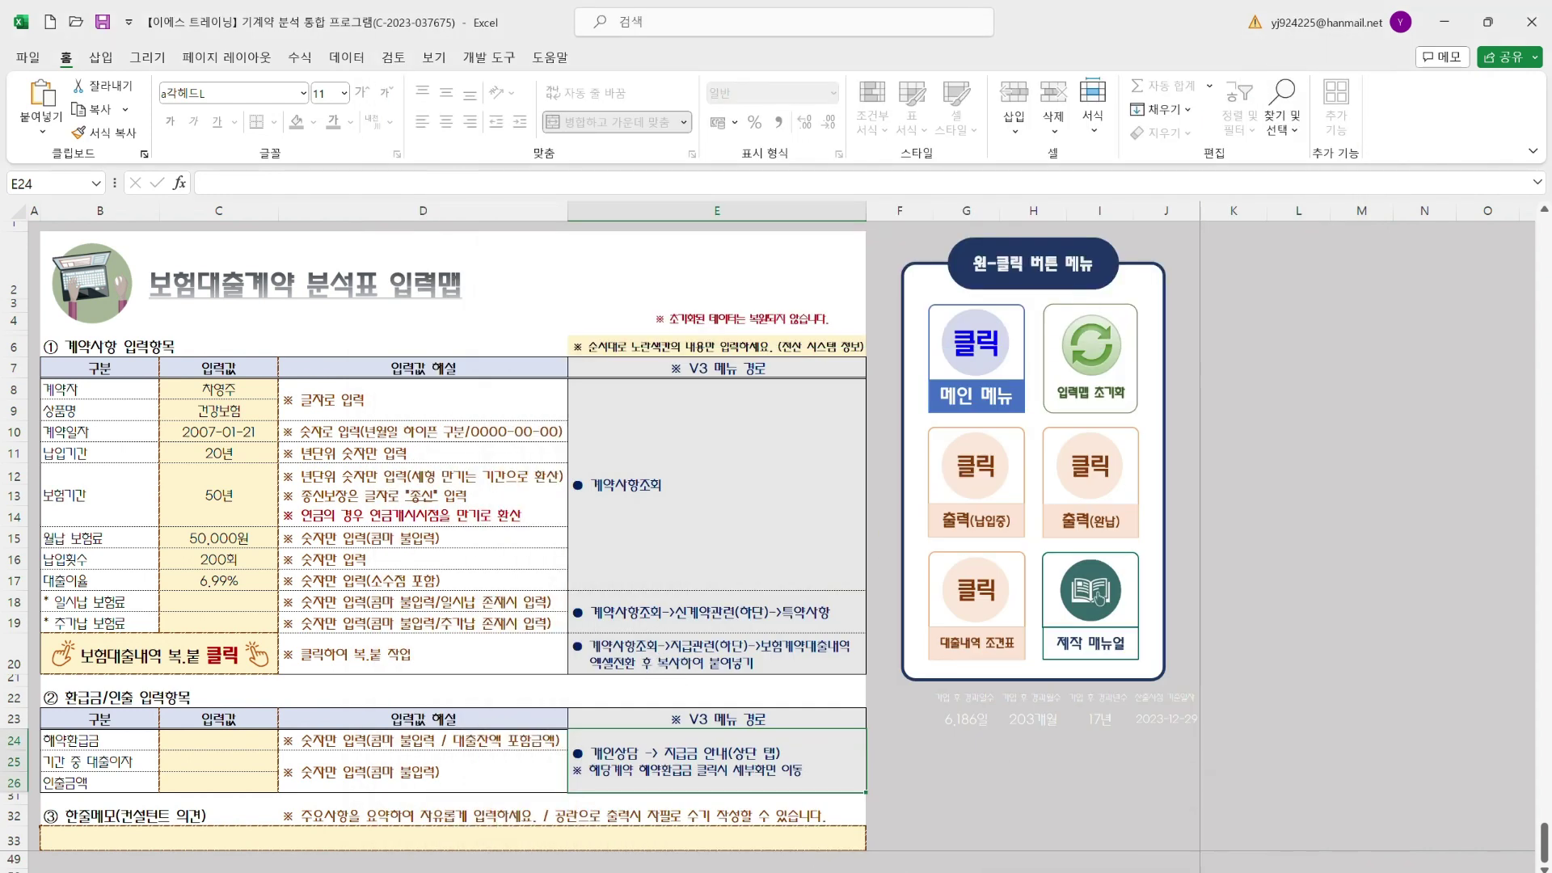
{"action": "mouse_move", "coordinate": [1059, 872]}
{"action": "left_click", "coordinate": [1059, 832]}
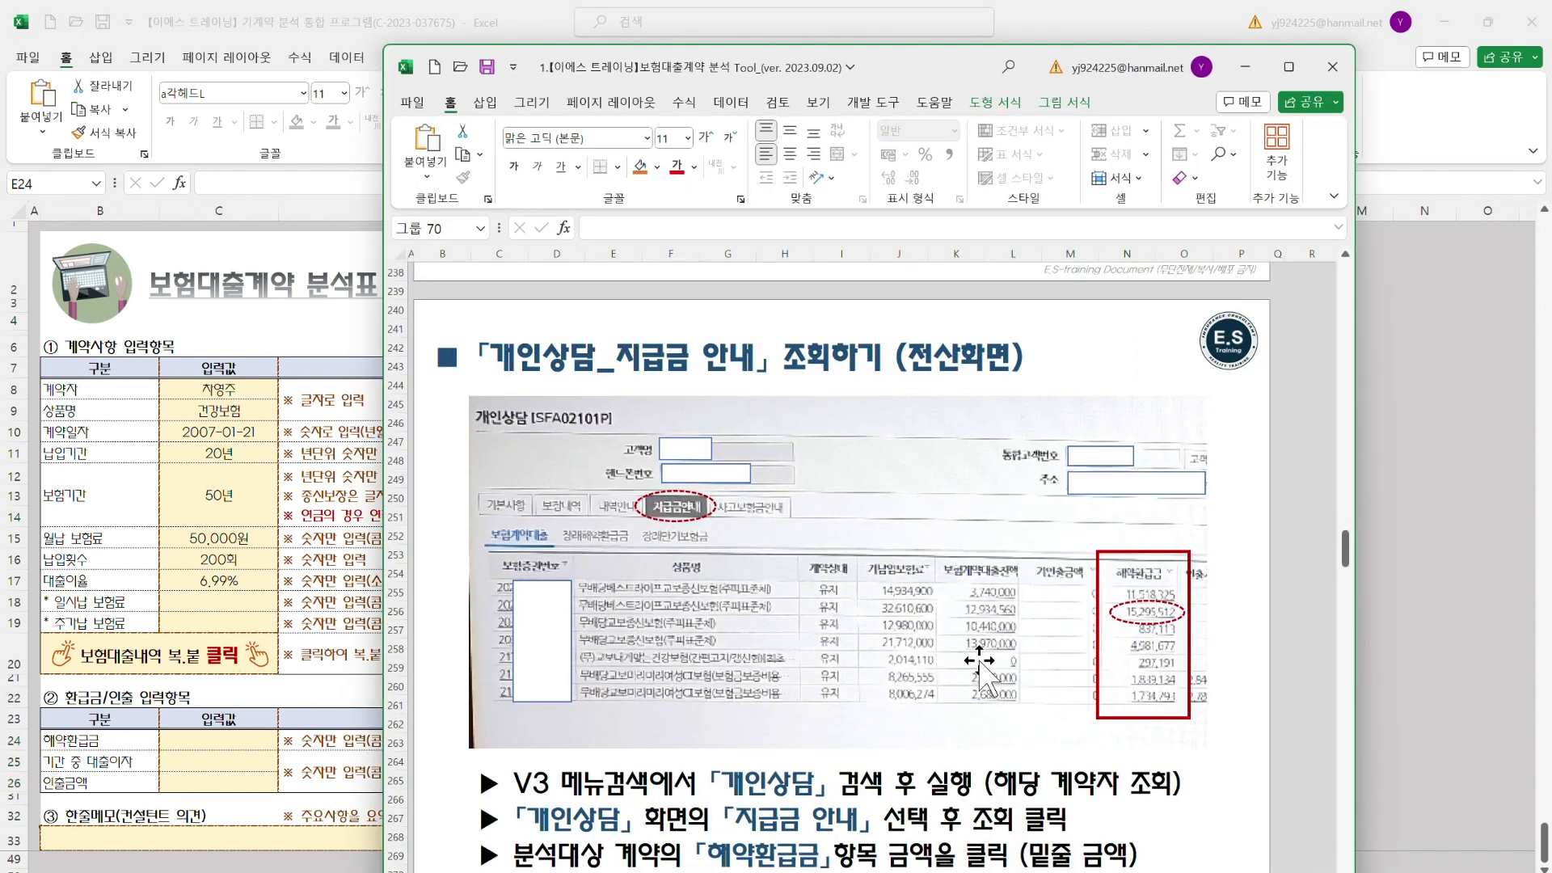
{"action": "scroll", "coordinate": [983, 675], "scroll_direction": "down", "scroll_amount": 7}
{"action": "scroll", "coordinate": [983, 675], "scroll_direction": "down", "scroll_amount": 3}
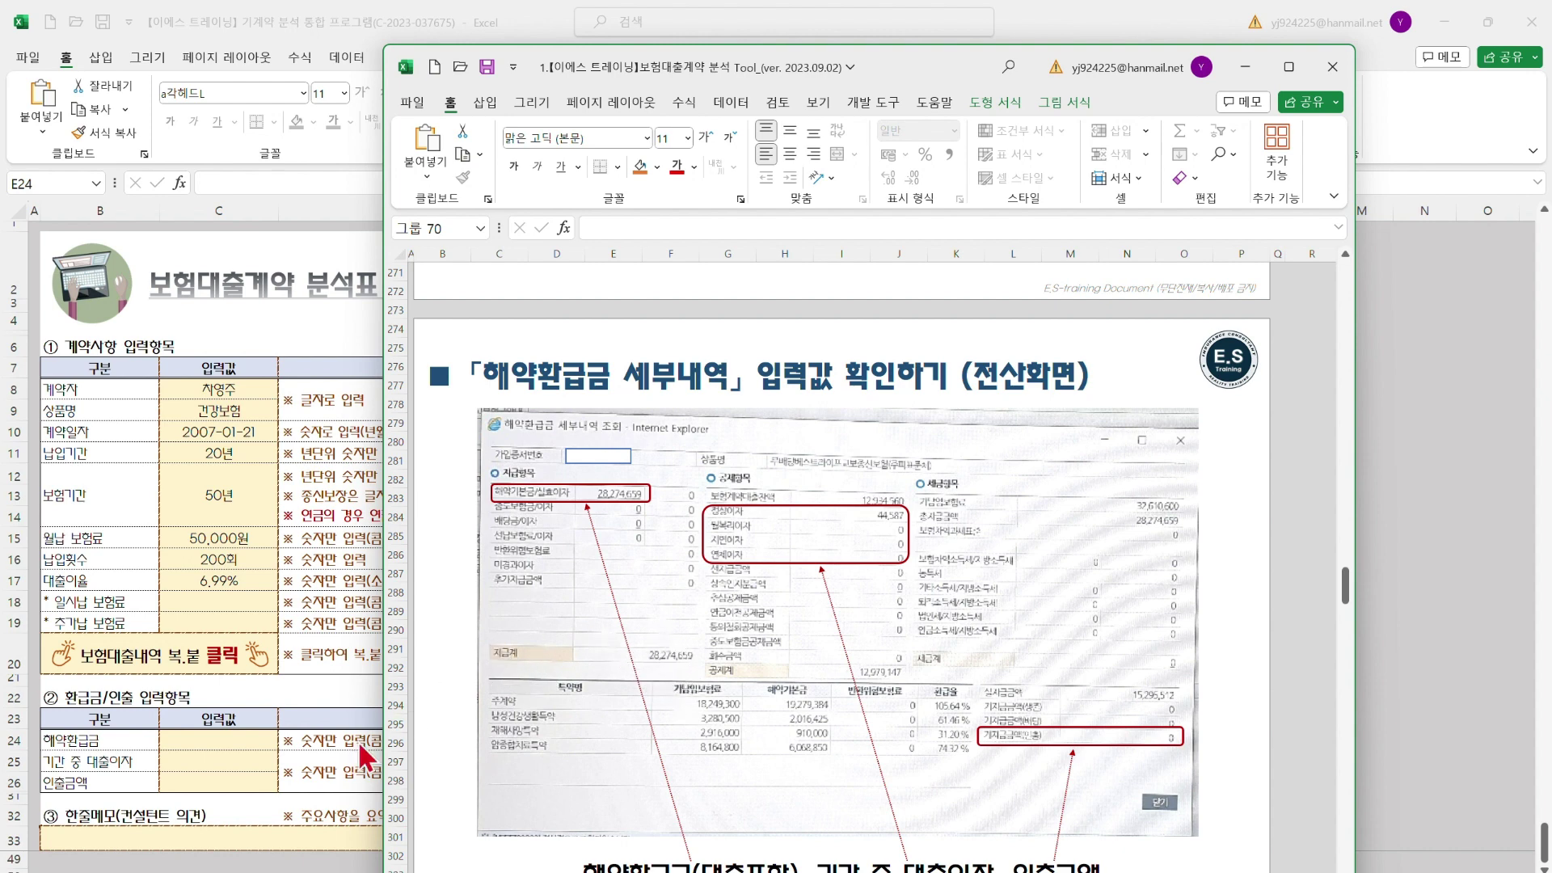
Enter 7,000,000원 as the 해약환급금 in cell C24 of the main workbook
{"action": "left_click", "coordinate": [249, 748]}
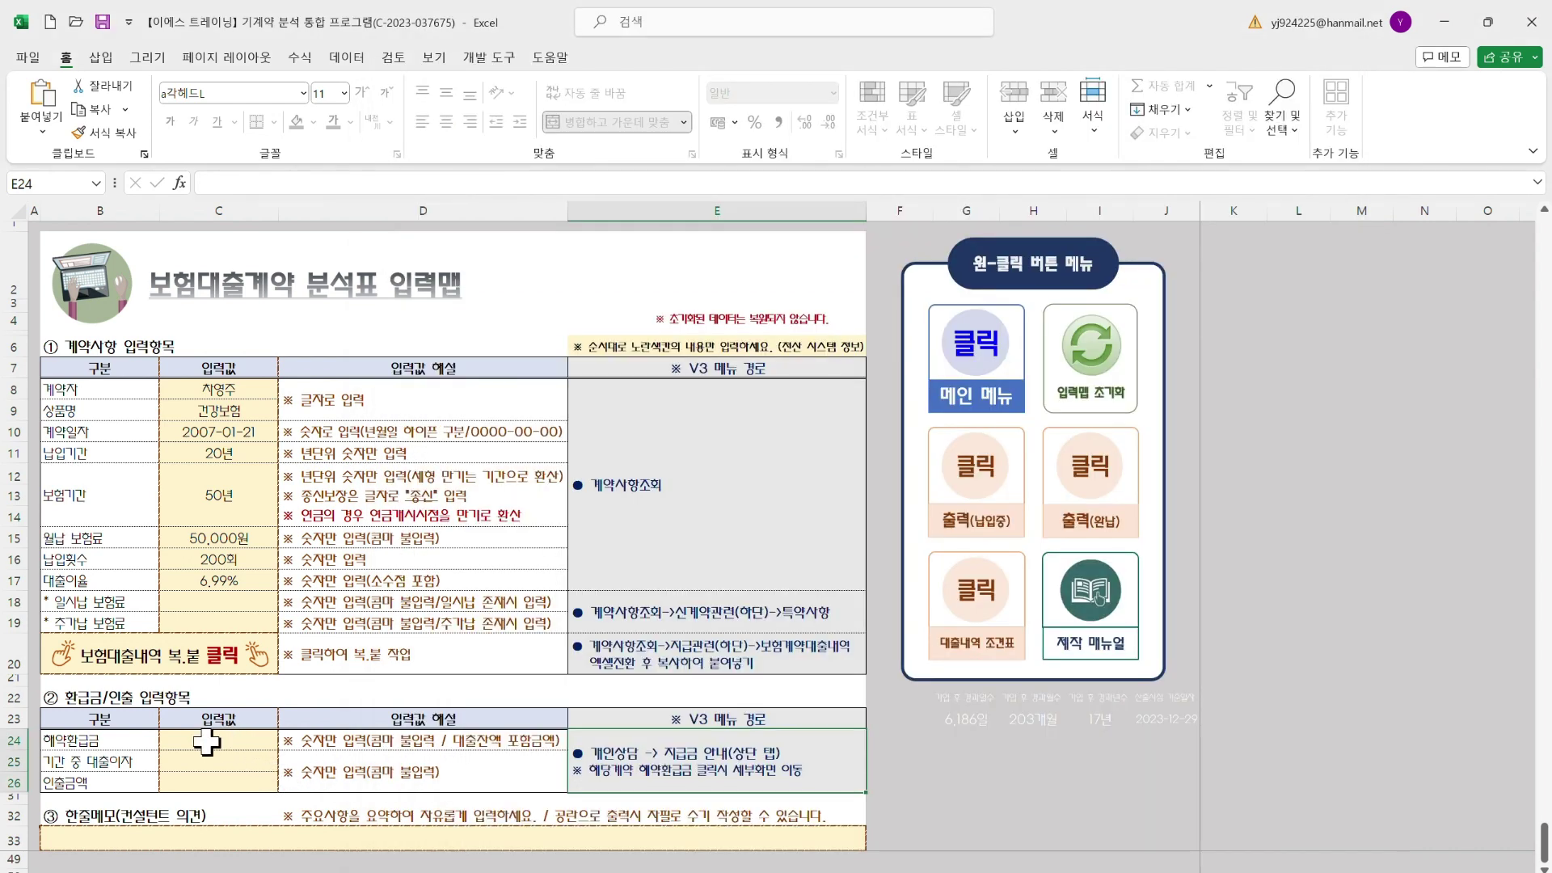
{"action": "left_click", "coordinate": [242, 762]}
{"action": "left_click", "coordinate": [226, 735]}
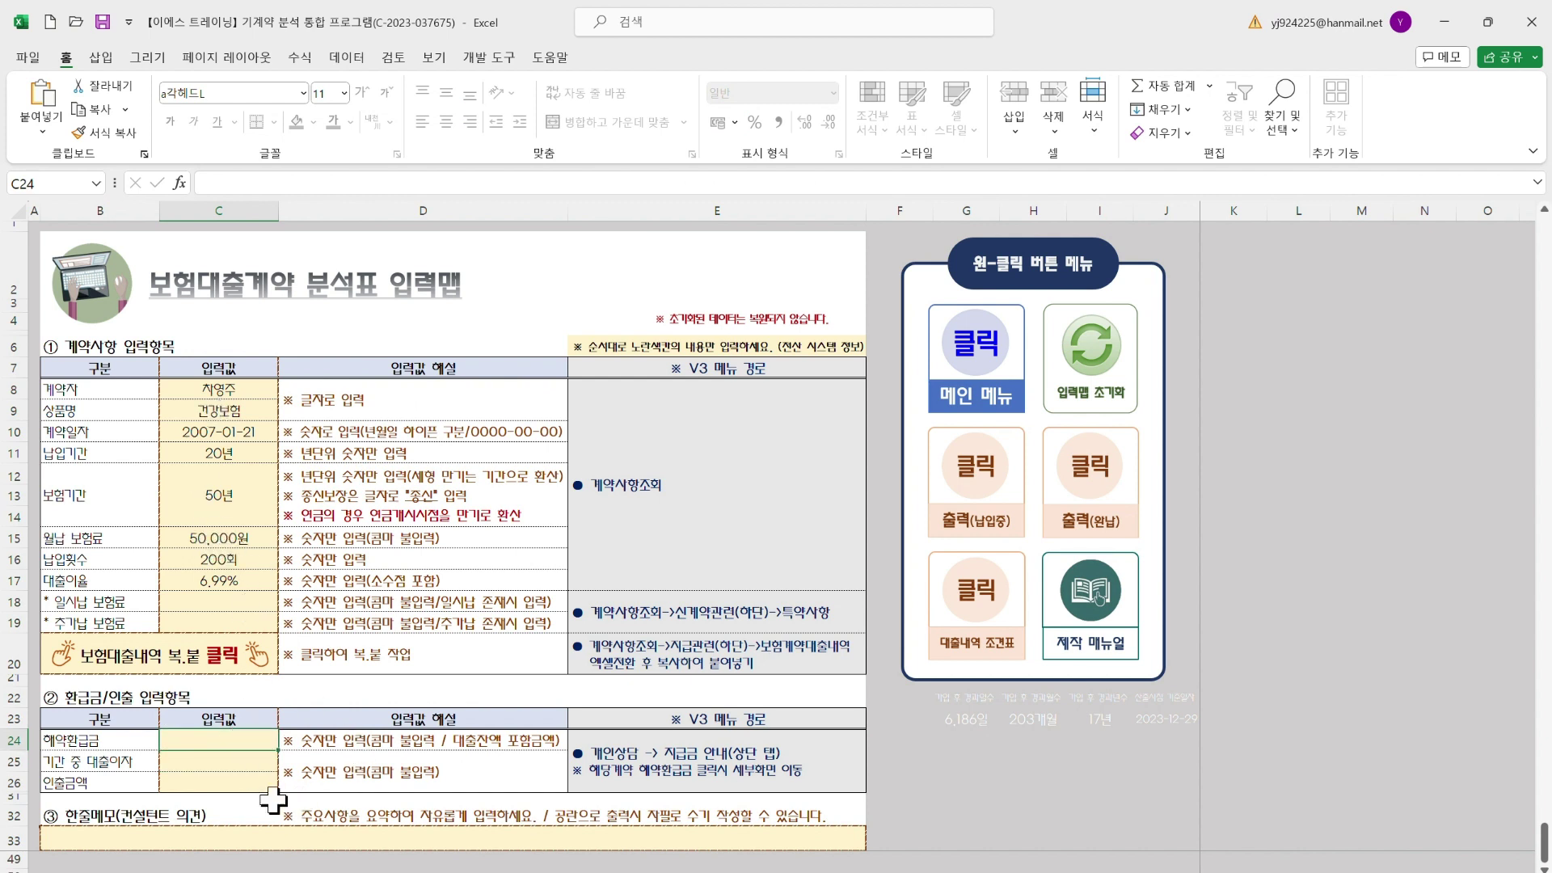
{"action": "type", "text": "7000000"}
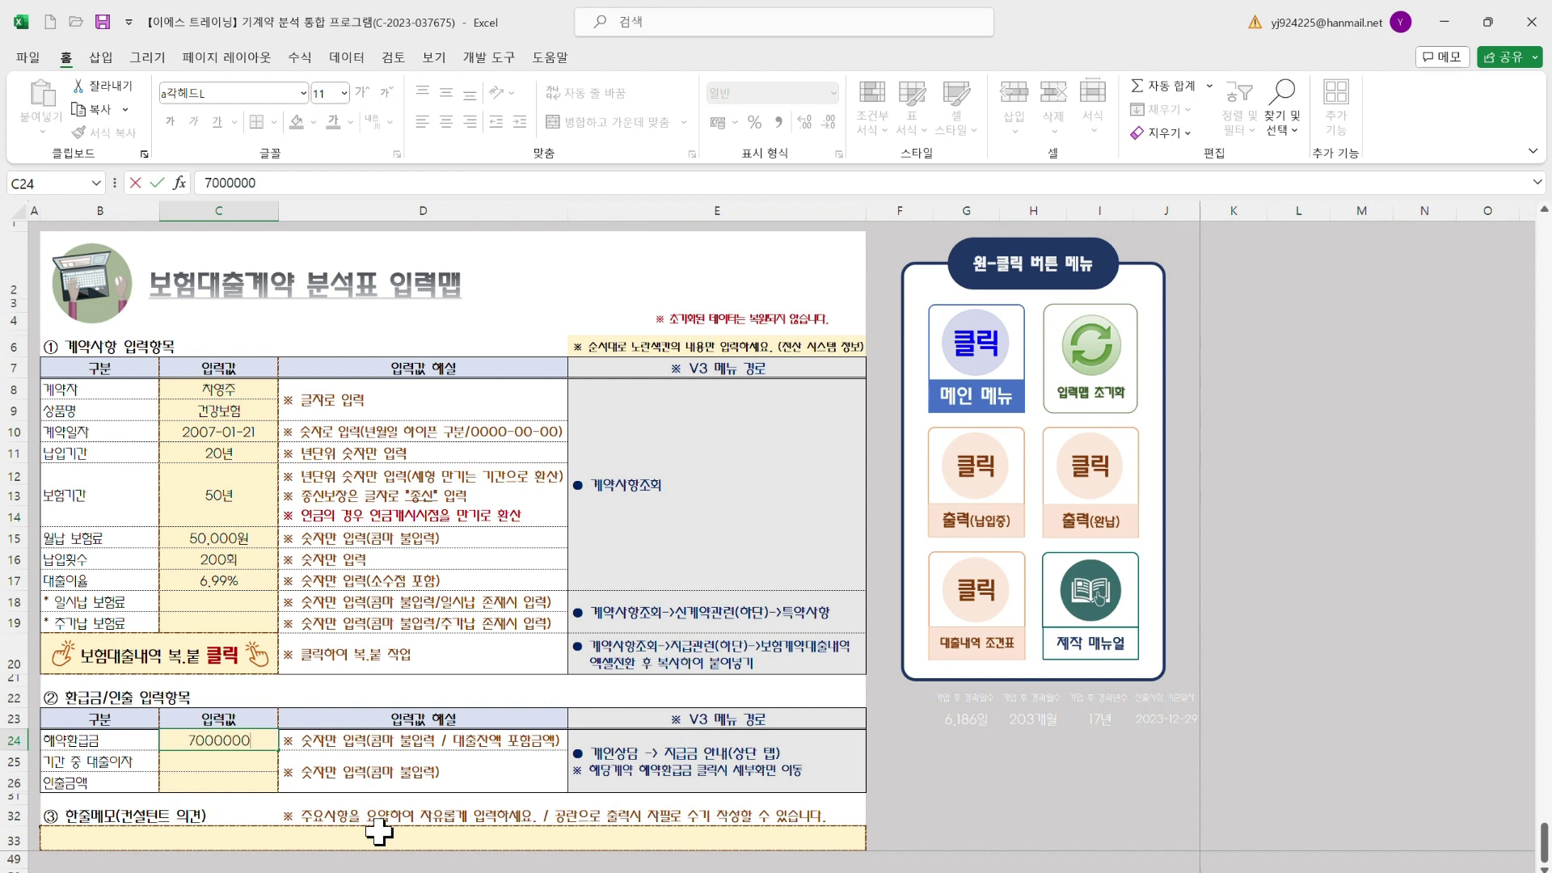
{"action": "key", "text": "Return"}
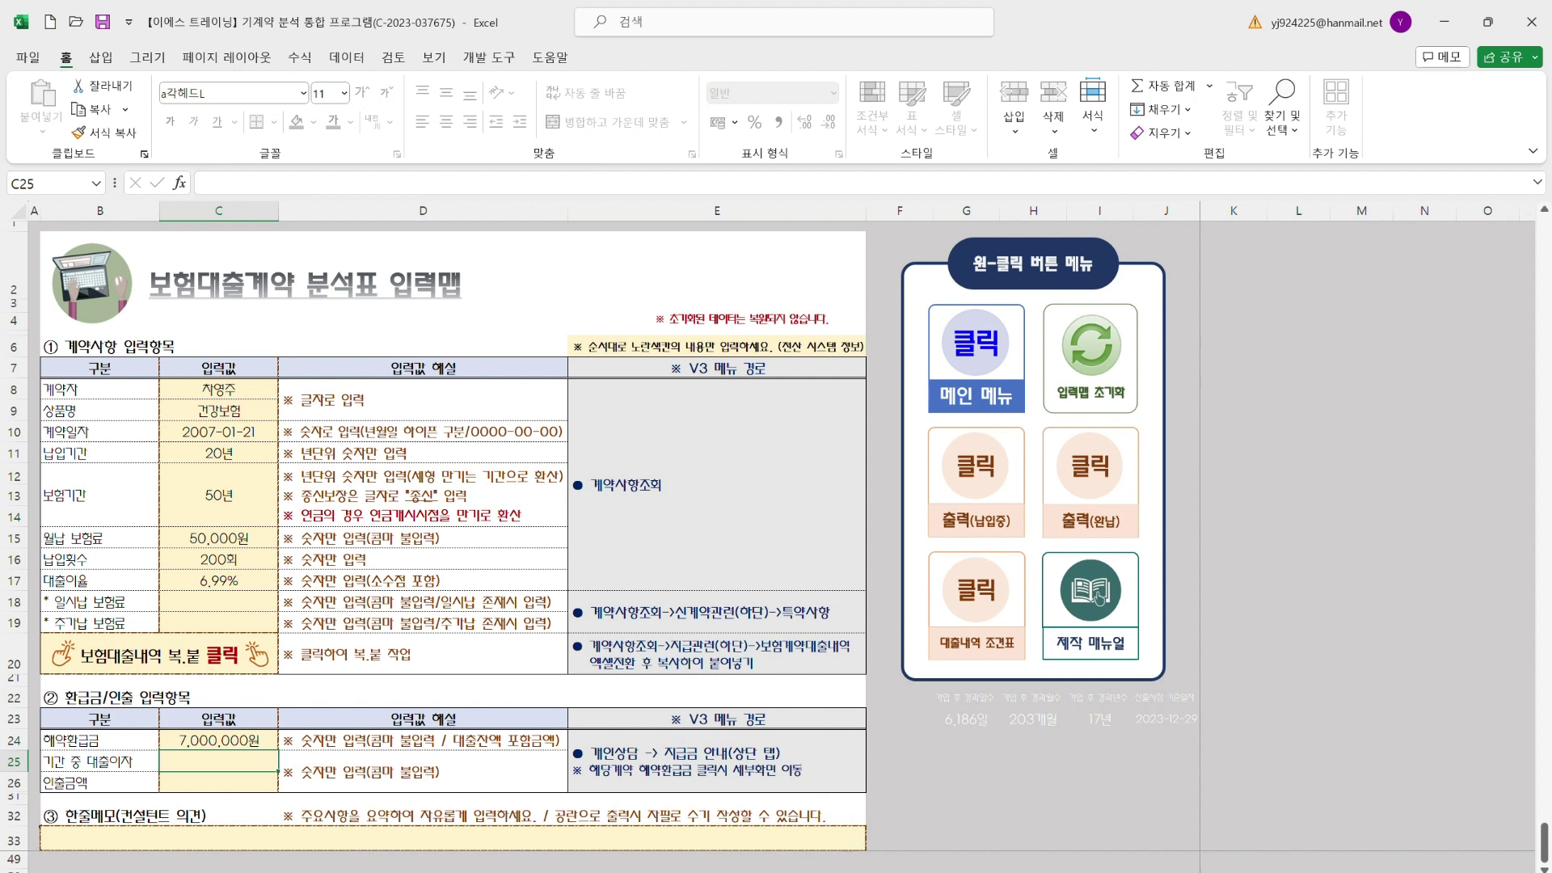
Bring the Tool guide workbook back in front at the 해약환급금 세부내역 page
{"action": "mouse_move", "coordinate": [1059, 872]}
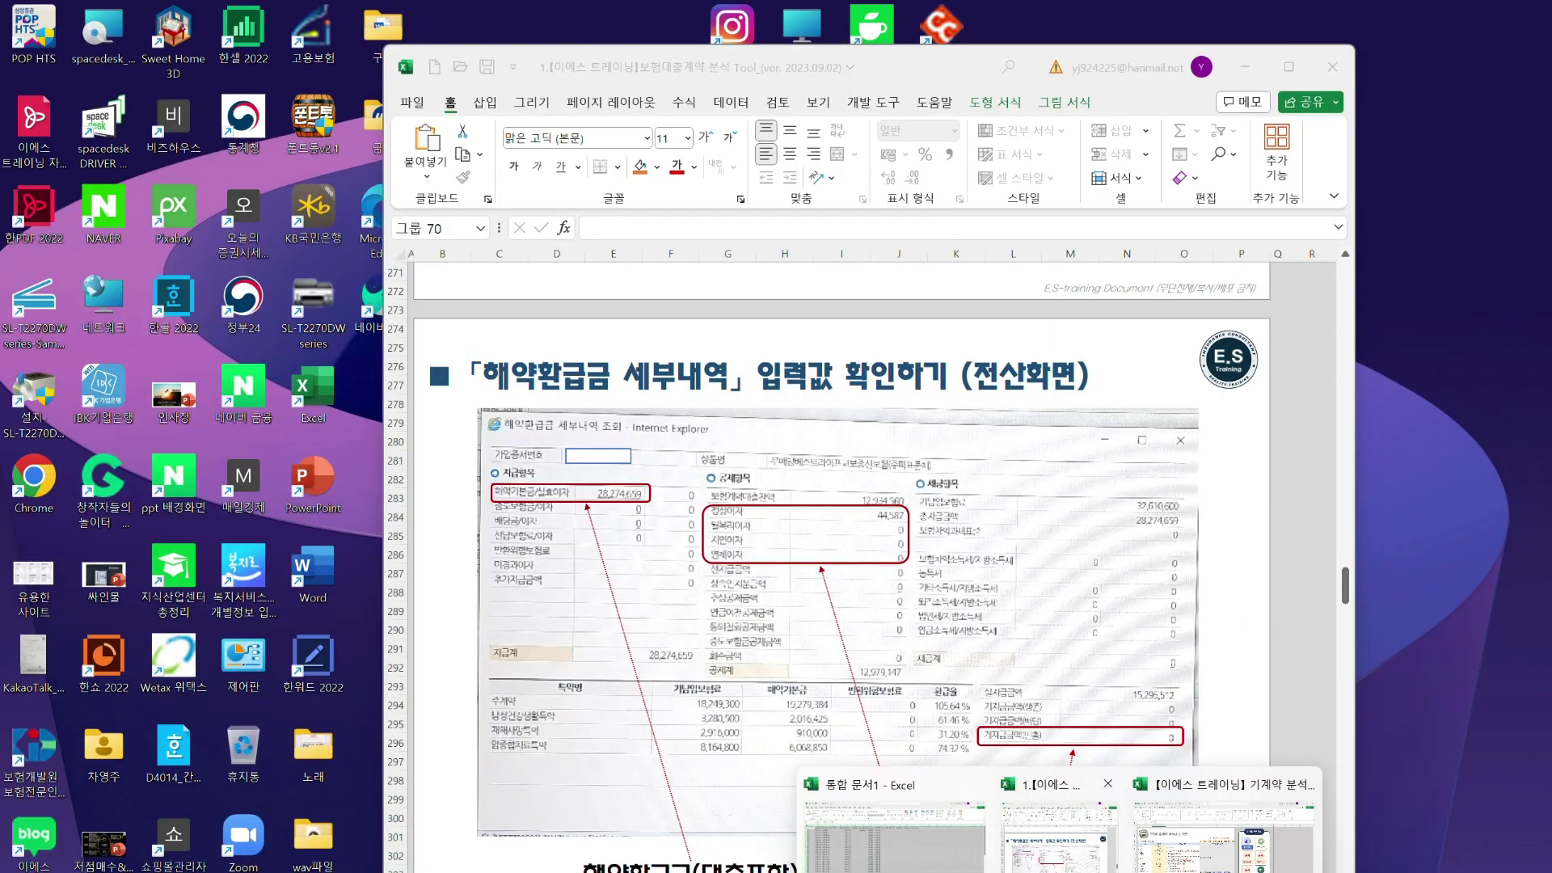
{"action": "left_click", "coordinate": [1051, 840]}
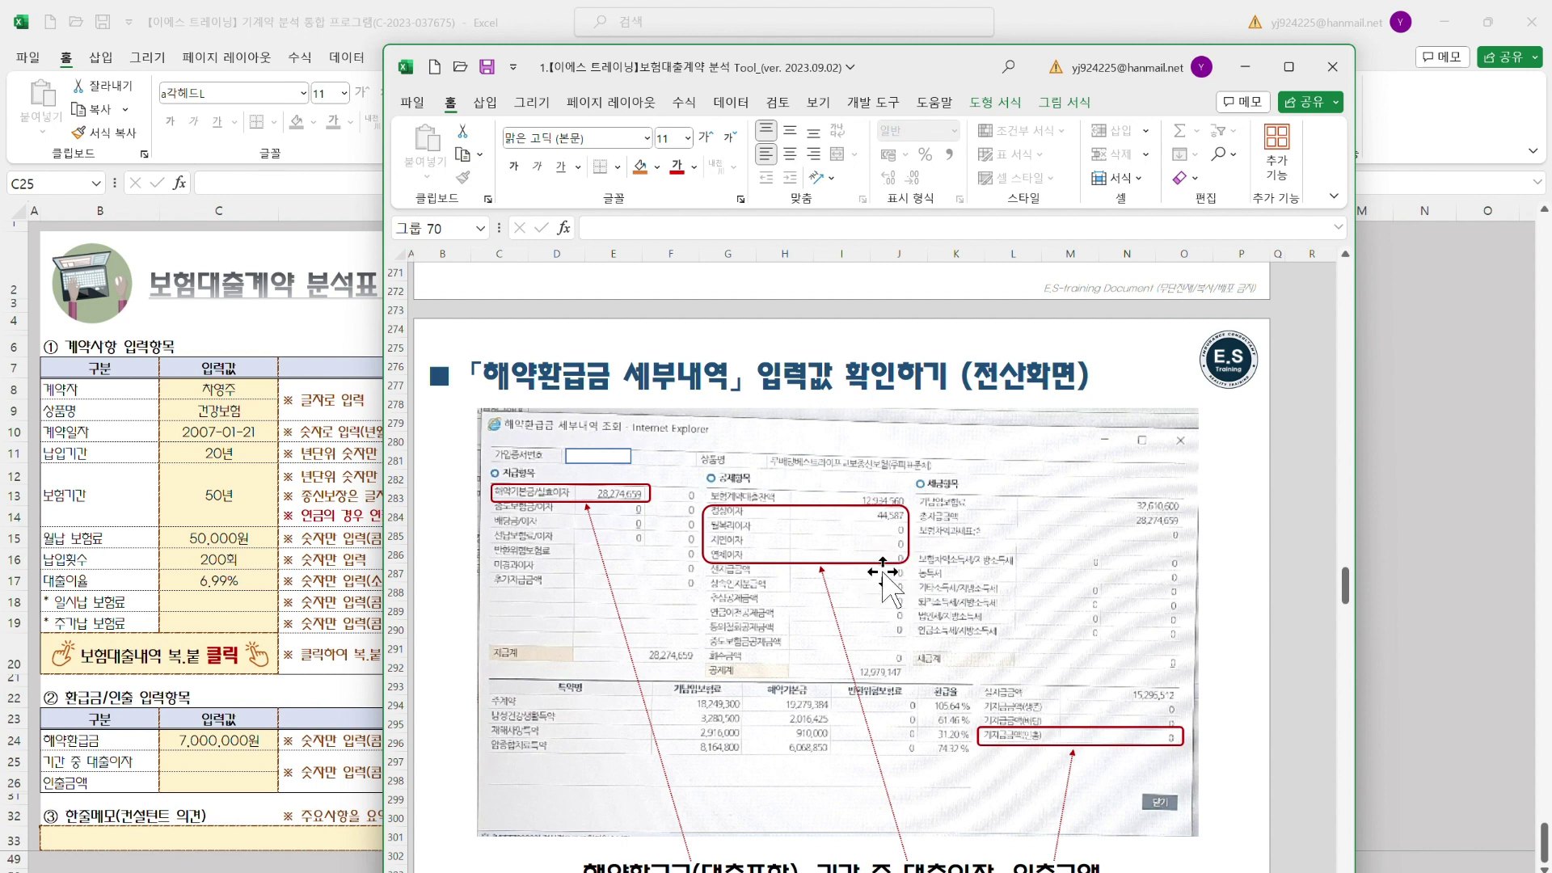
Enter 15,000원 as the 기간 중 대출이자 in cell C25
{"action": "left_click", "coordinate": [230, 757]}
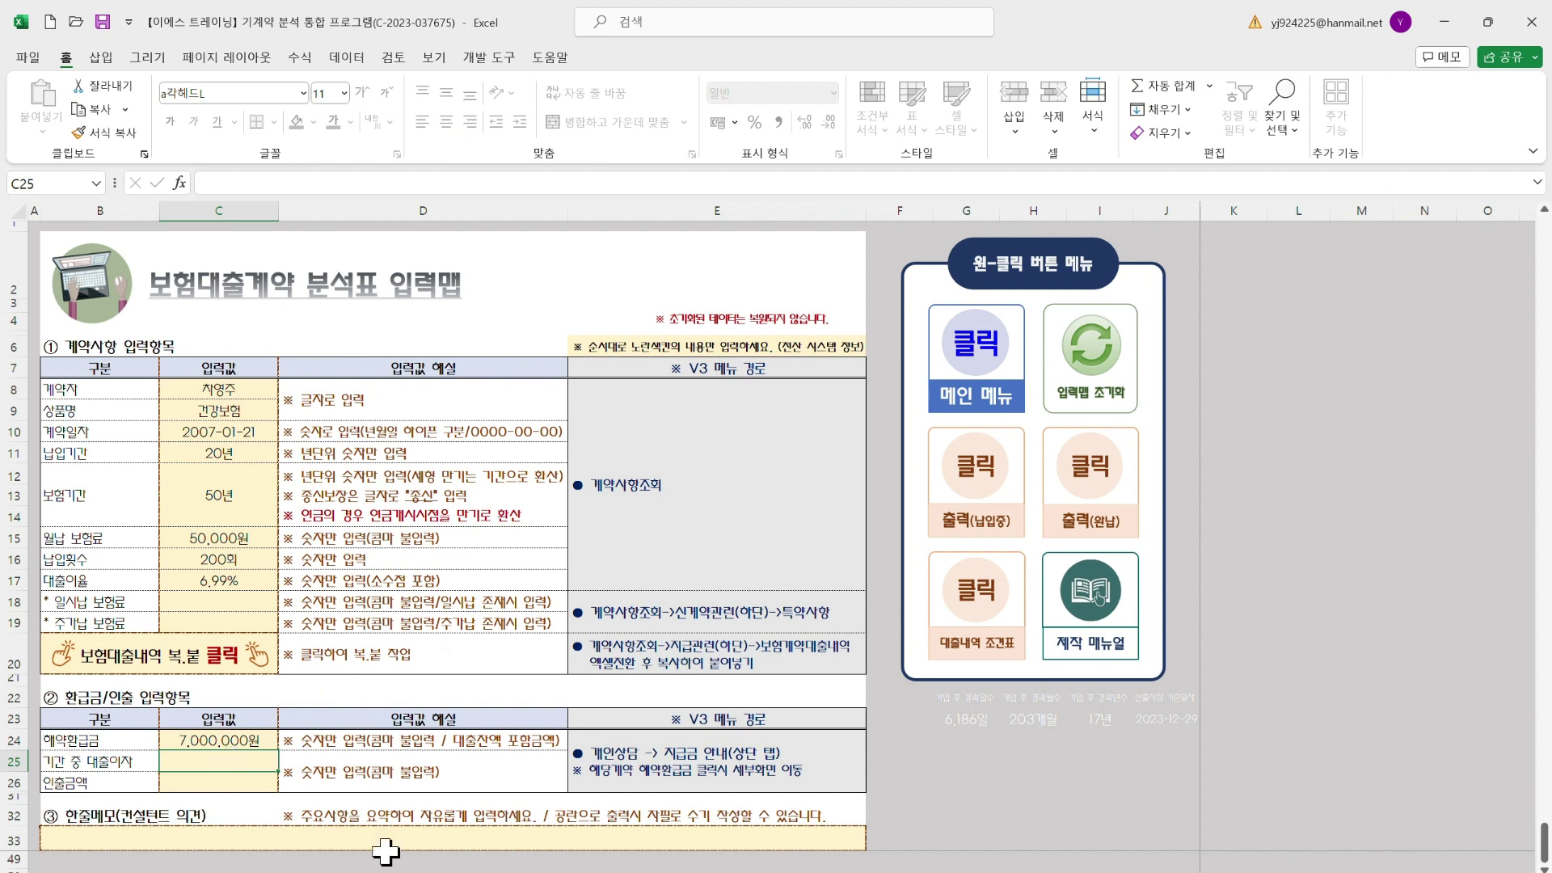
{"action": "type", "text": "15000"}
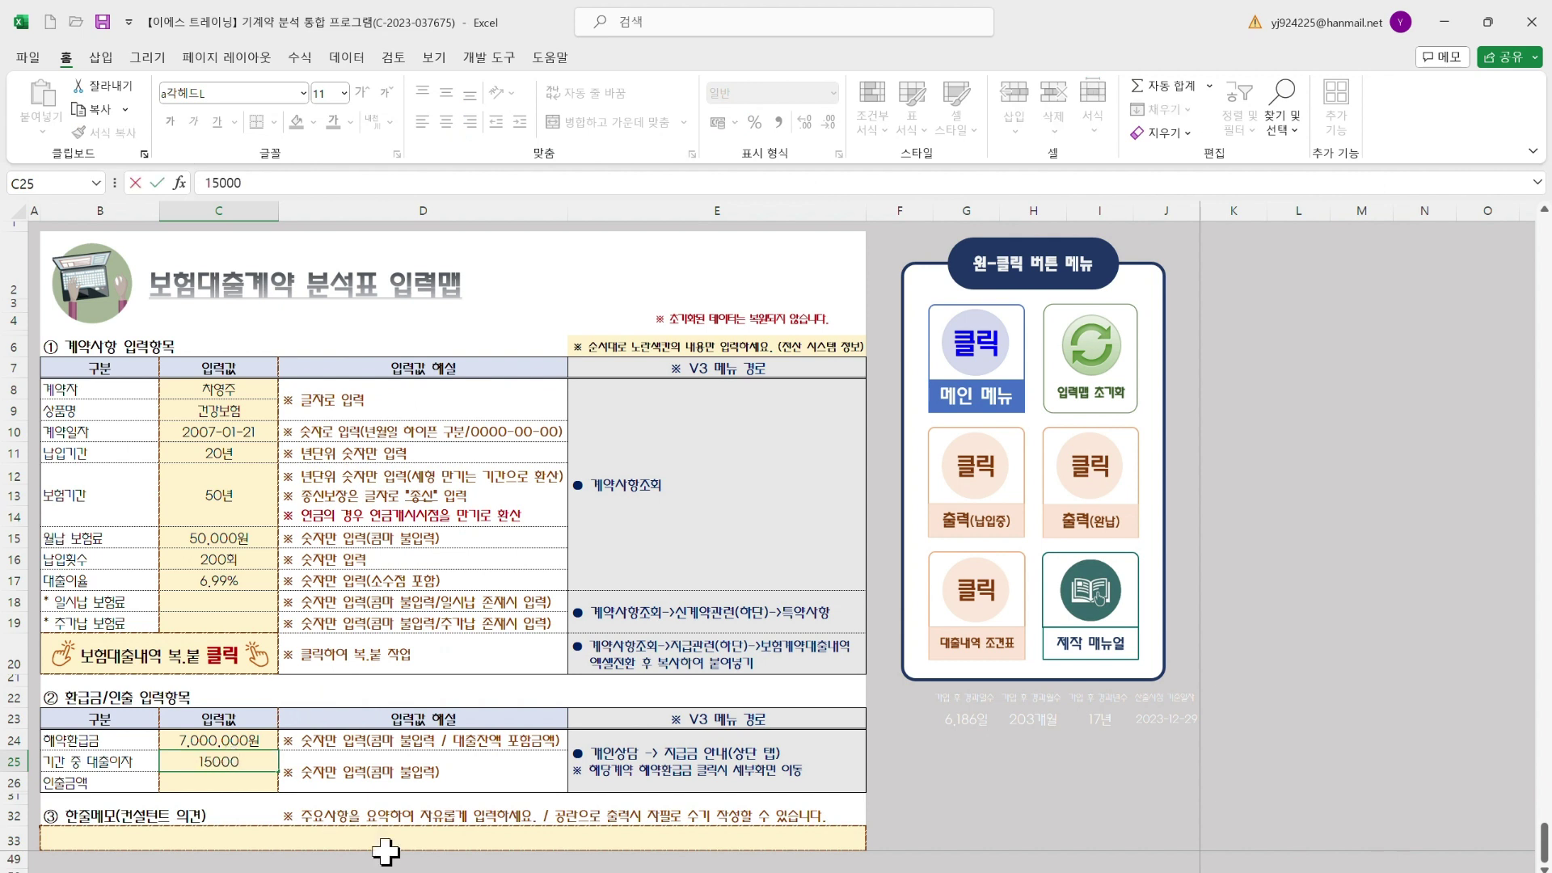
{"action": "key", "text": "Return"}
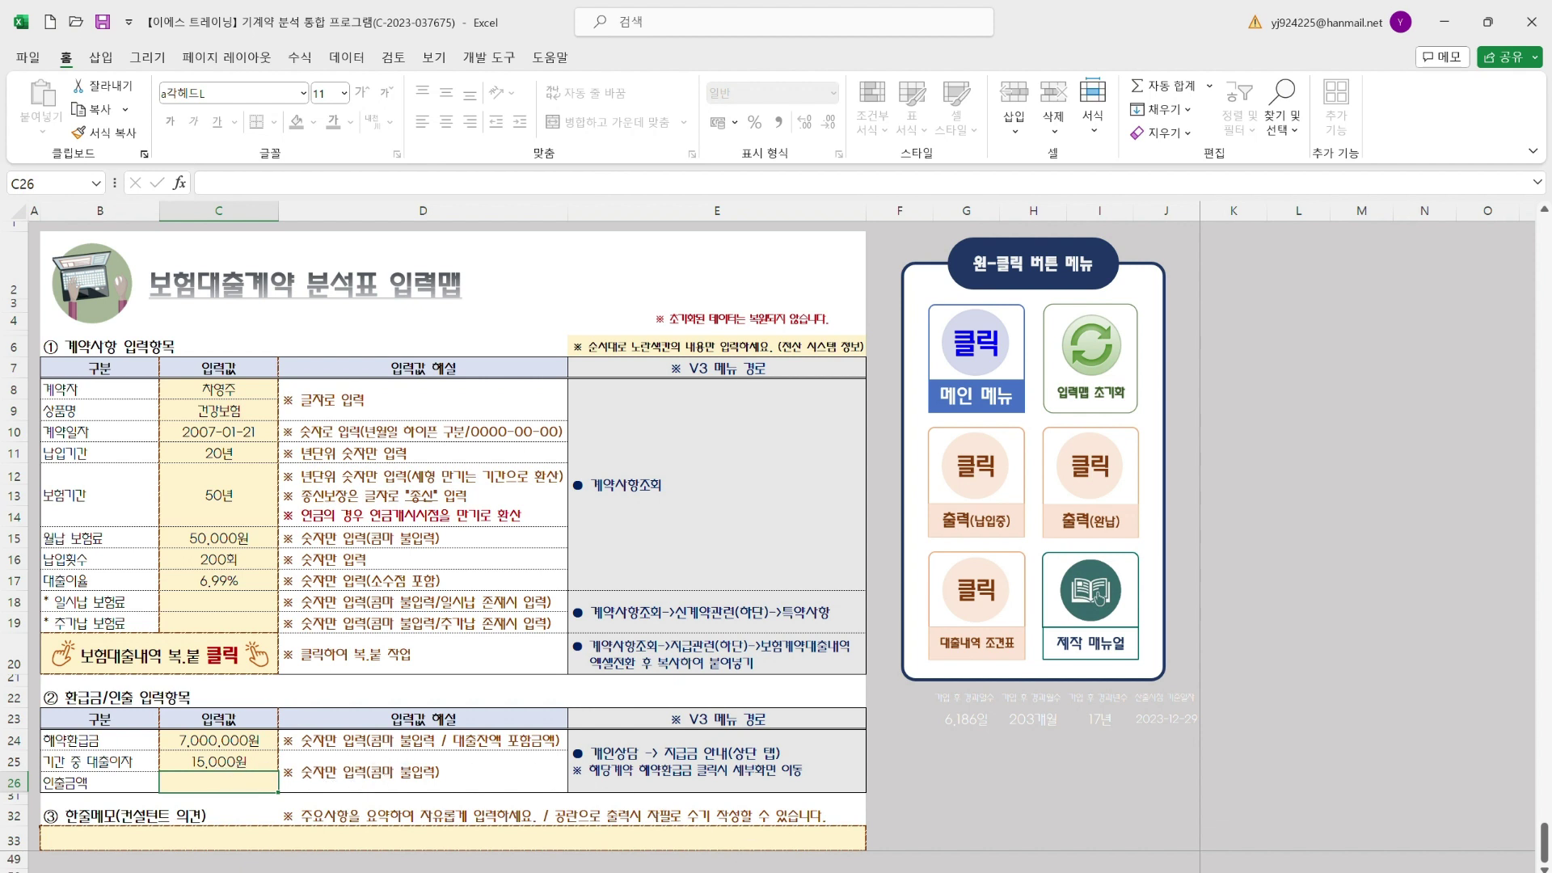
Check the Tool guide workbook, then return to the main input workbook
{"action": "mouse_move", "coordinate": [1059, 871]}
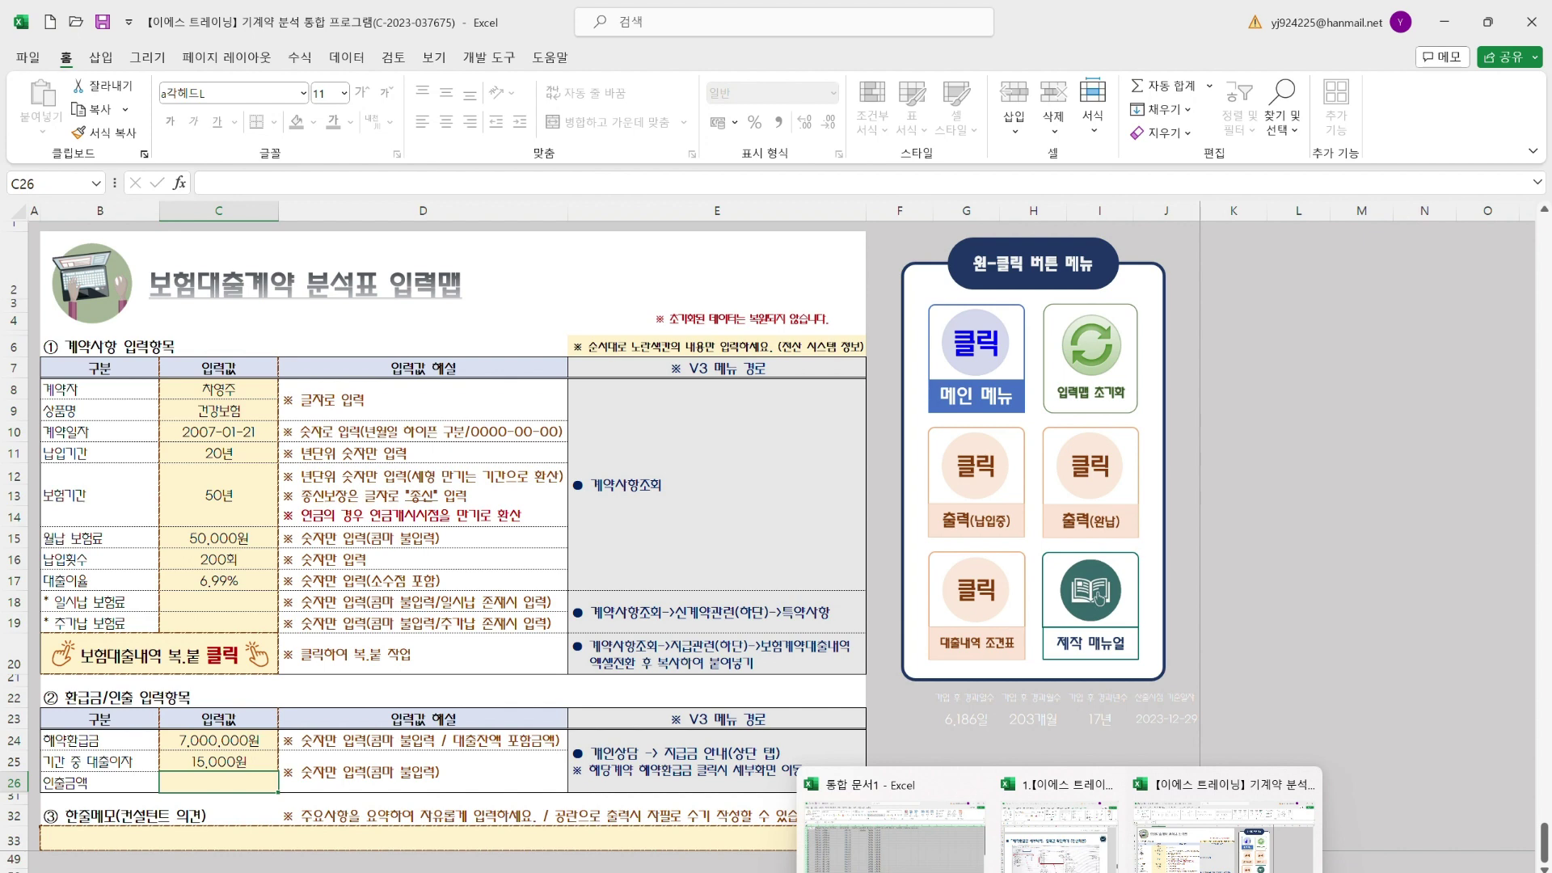
{"action": "left_click", "coordinate": [1058, 828]}
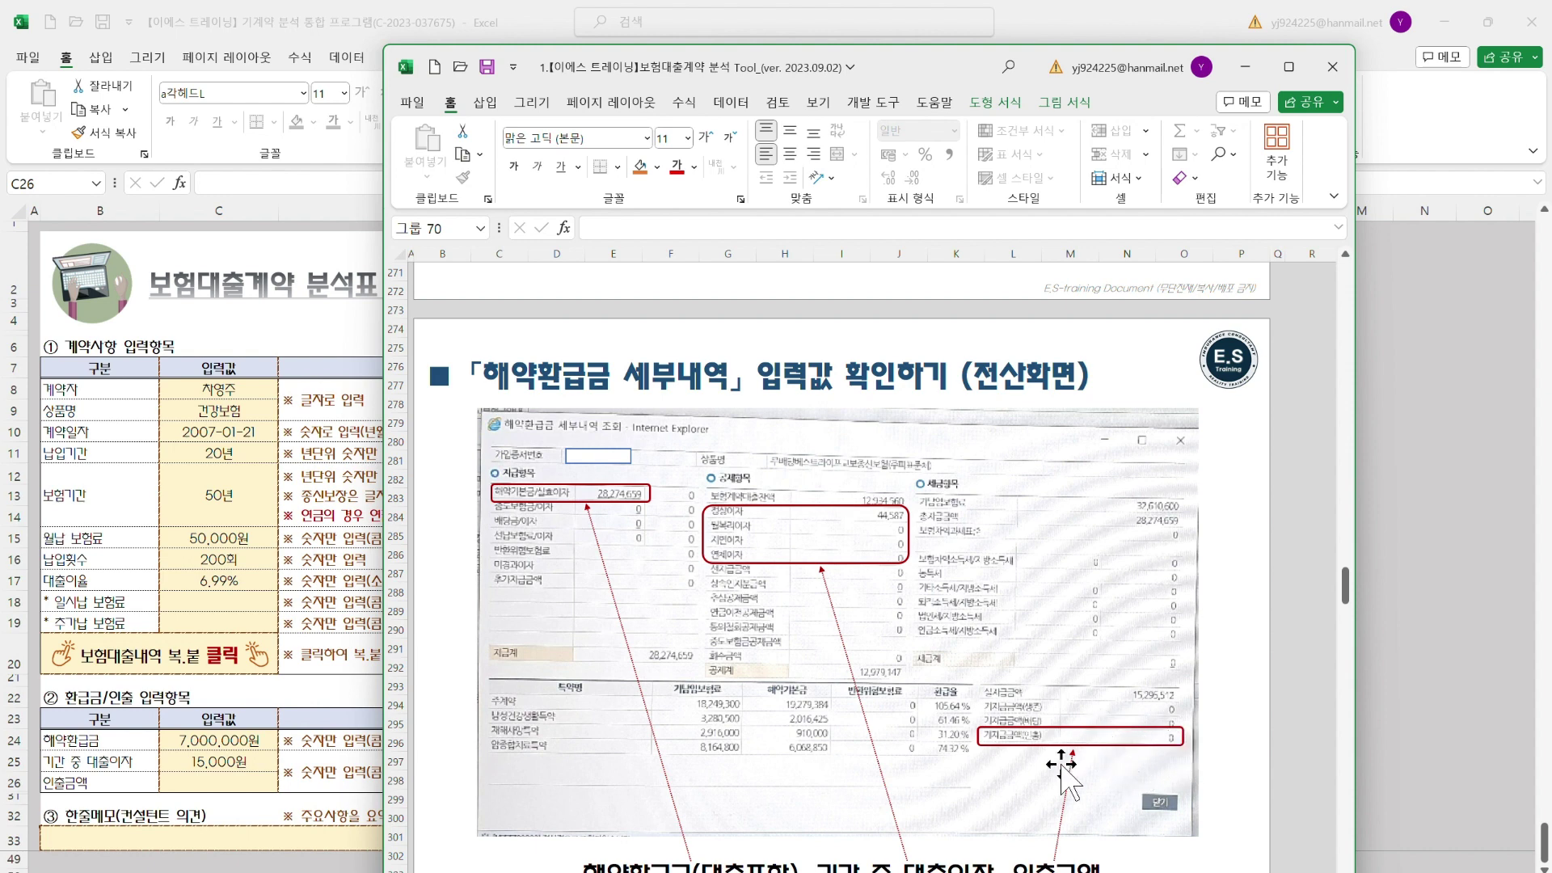
{"action": "left_click", "coordinate": [236, 783]}
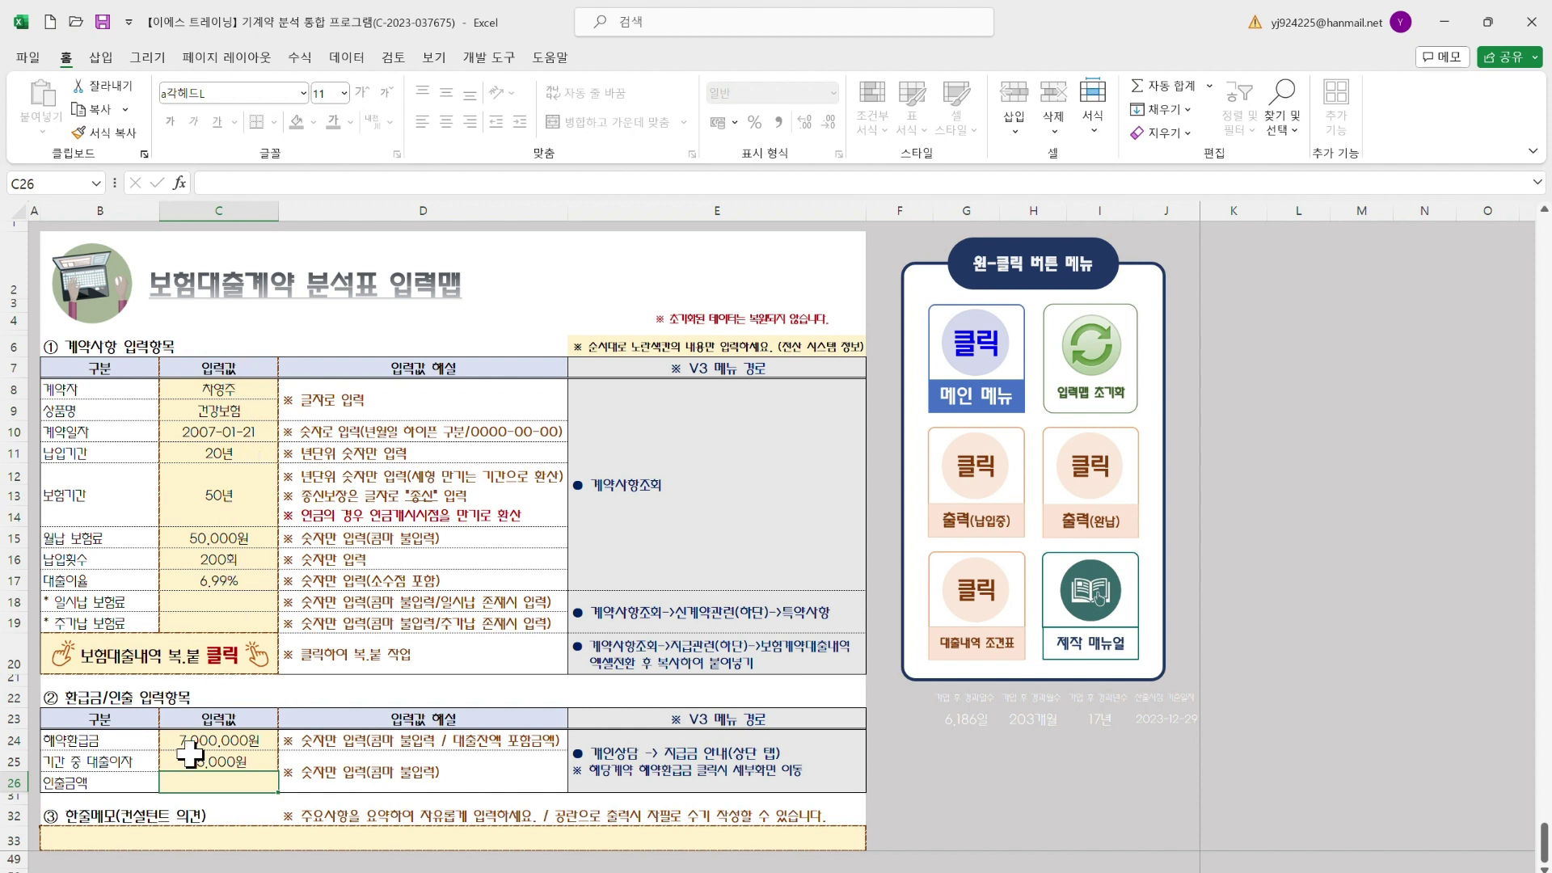
Write '좋은 점은 살리고, 아쉬운 점은 효과적으로 정리하여 이상적인 대안을 제시하겠습니다.' in merged memo cell B33
{"action": "left_click", "coordinate": [154, 843]}
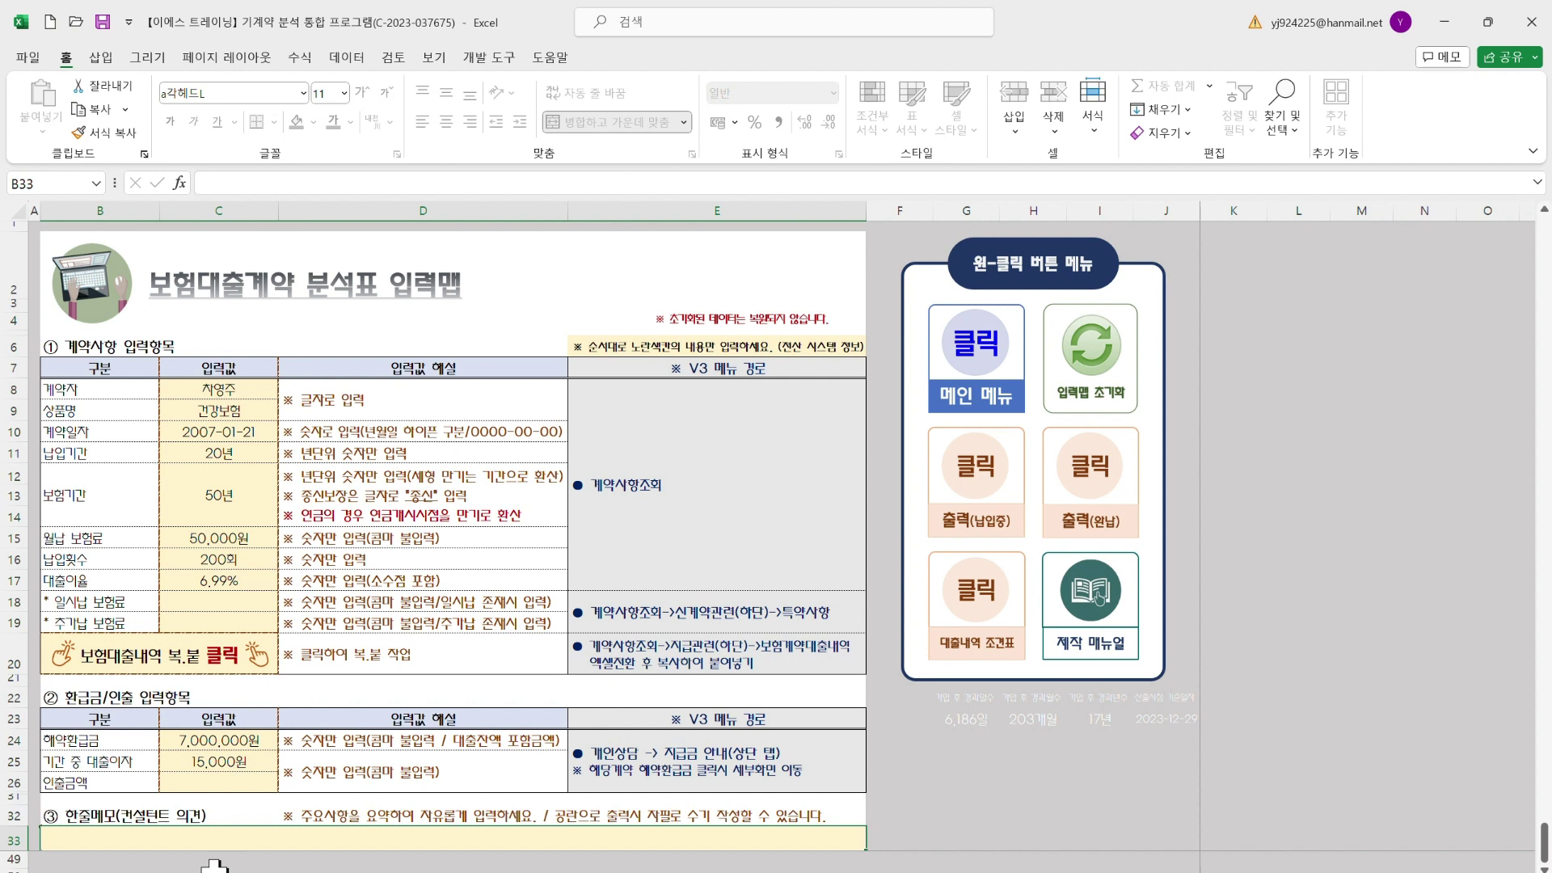
{"action": "type", "text": "좋"}
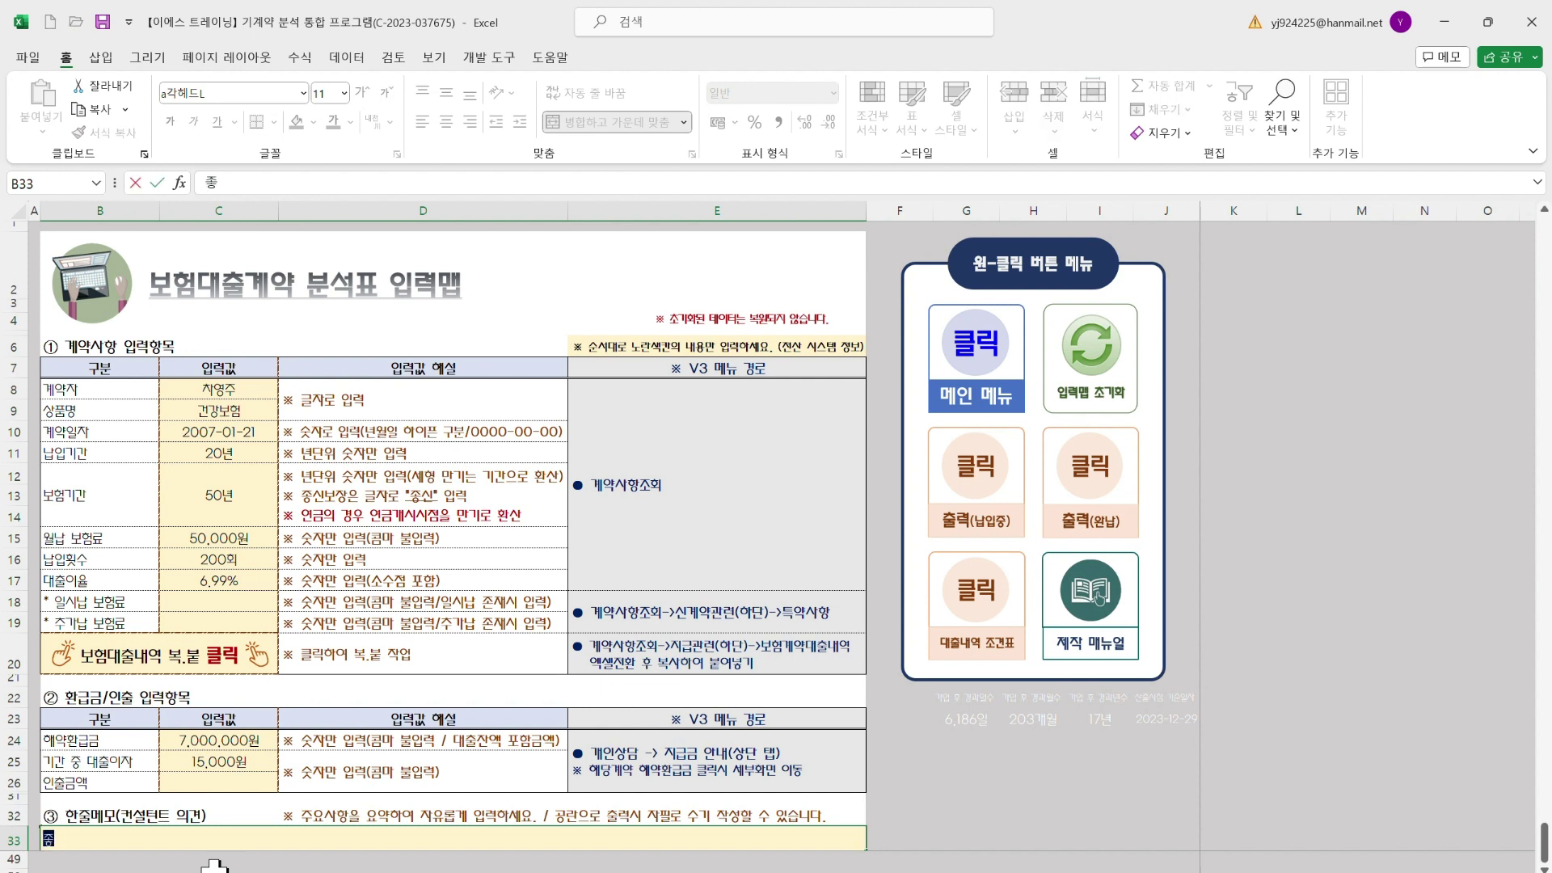
{"action": "type", "text": "은 저ㅁ은 살리고"}
{"action": "type", "text": ", 아쉬"}
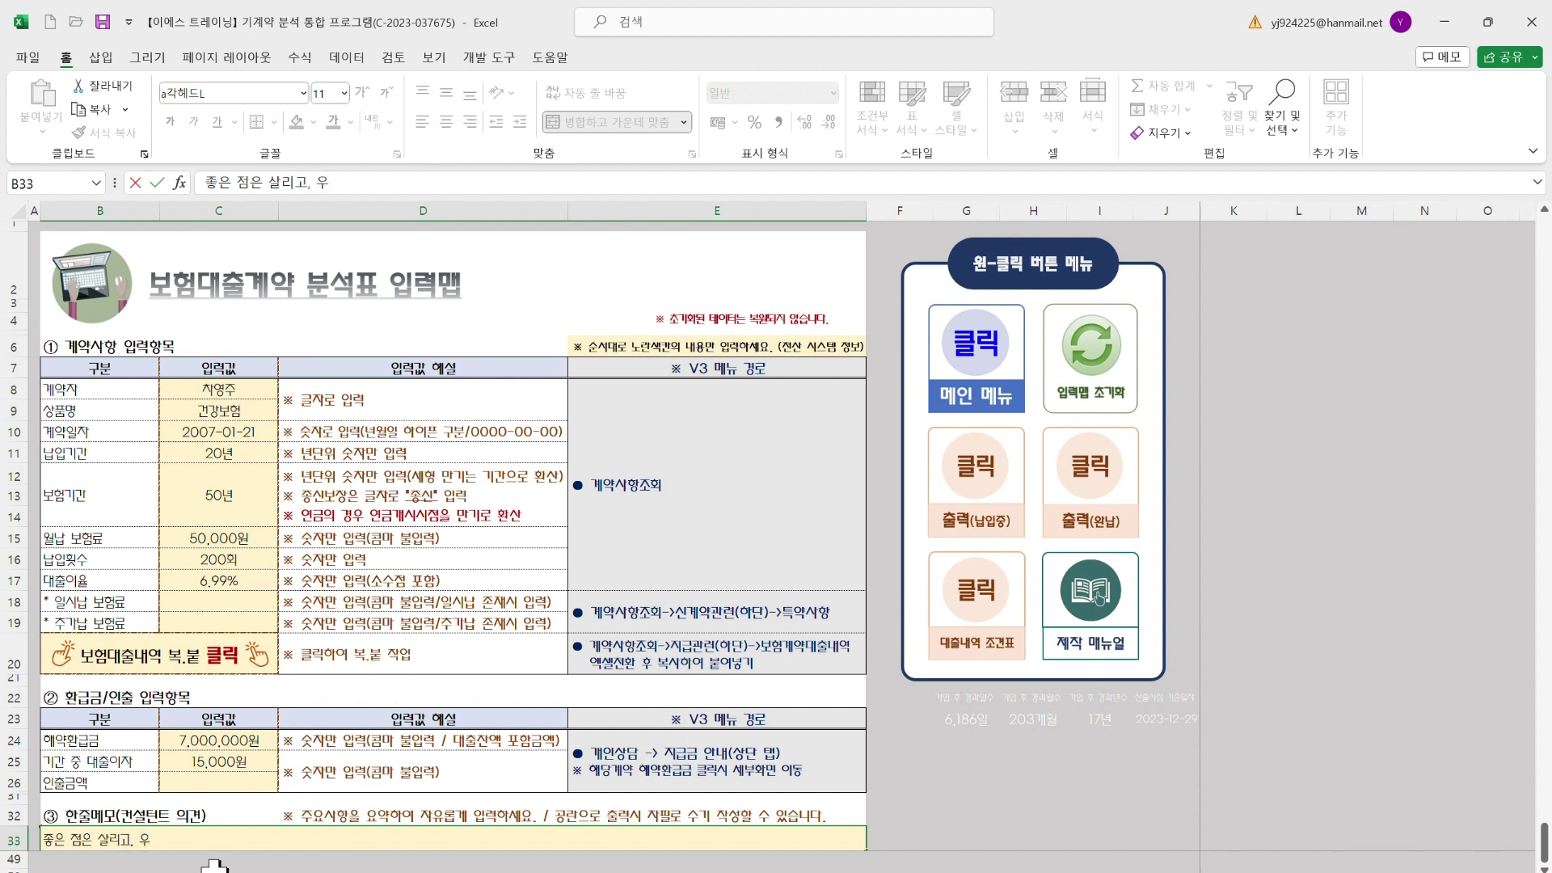
{"action": "type", "text": "운 점은 효과적으로 ㅈ"}
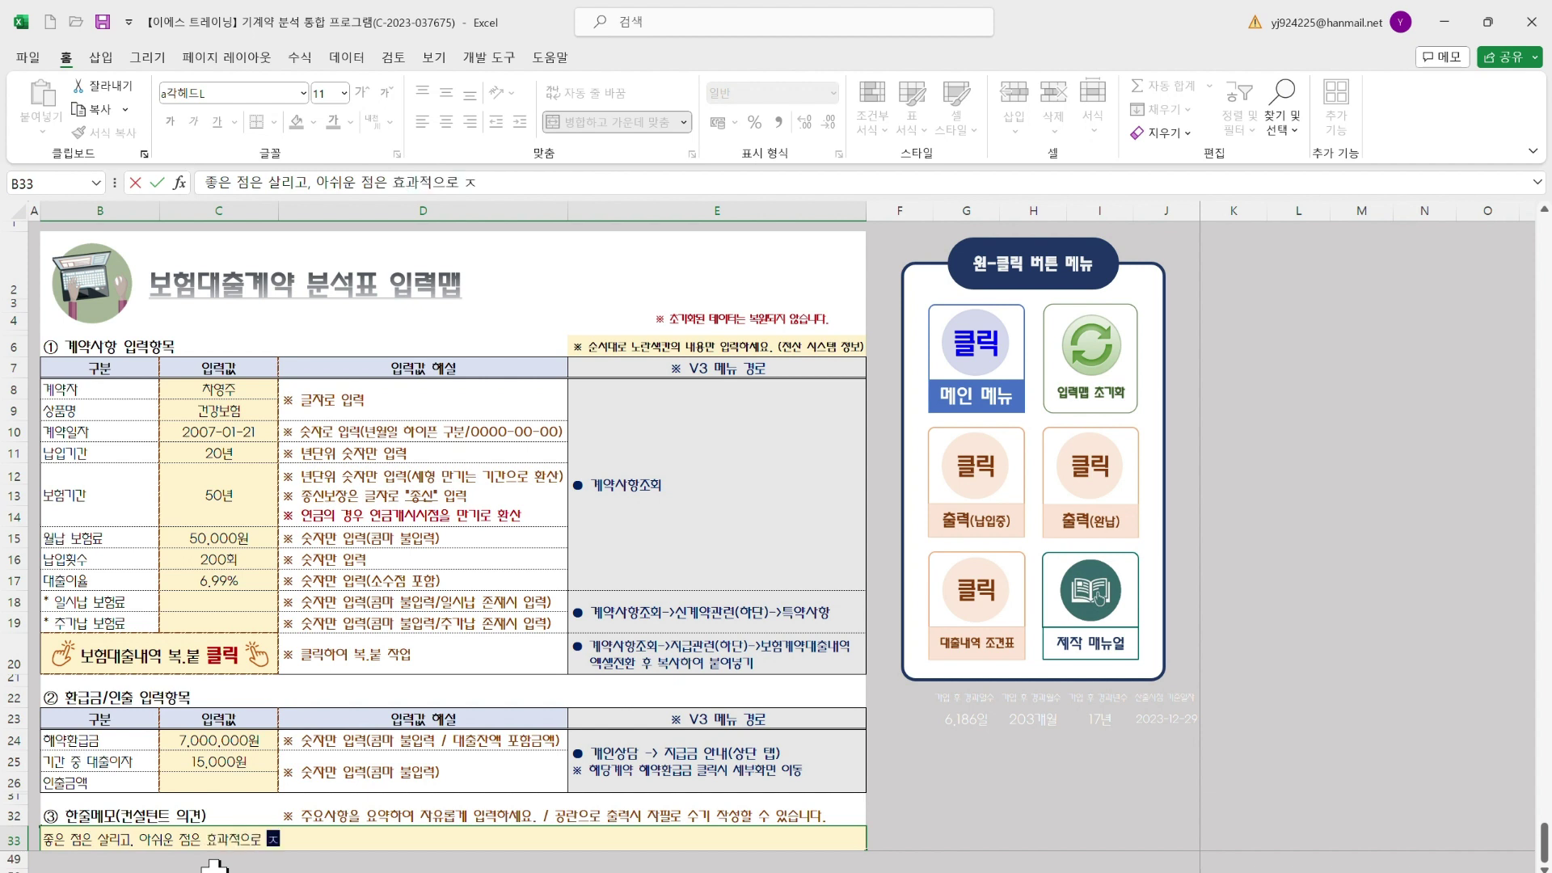
{"action": "type", "text": "정리하여 이"}
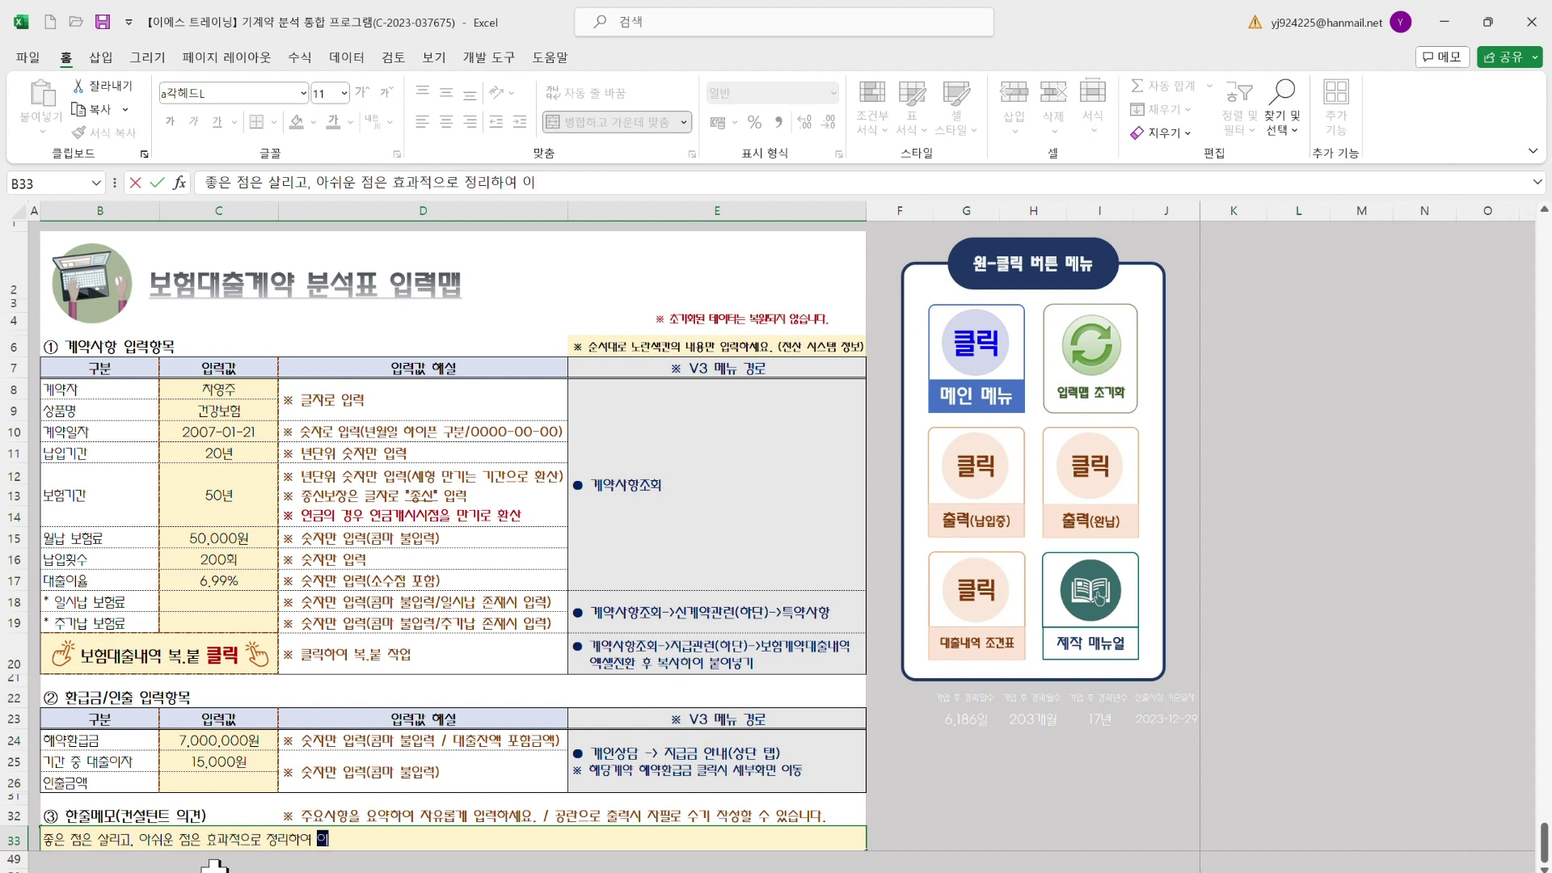
{"action": "type", "text": "ㅏ"}
{"action": "type", "text": "상적인 ㄷ"}
{"action": "type", "text": "대안을"}
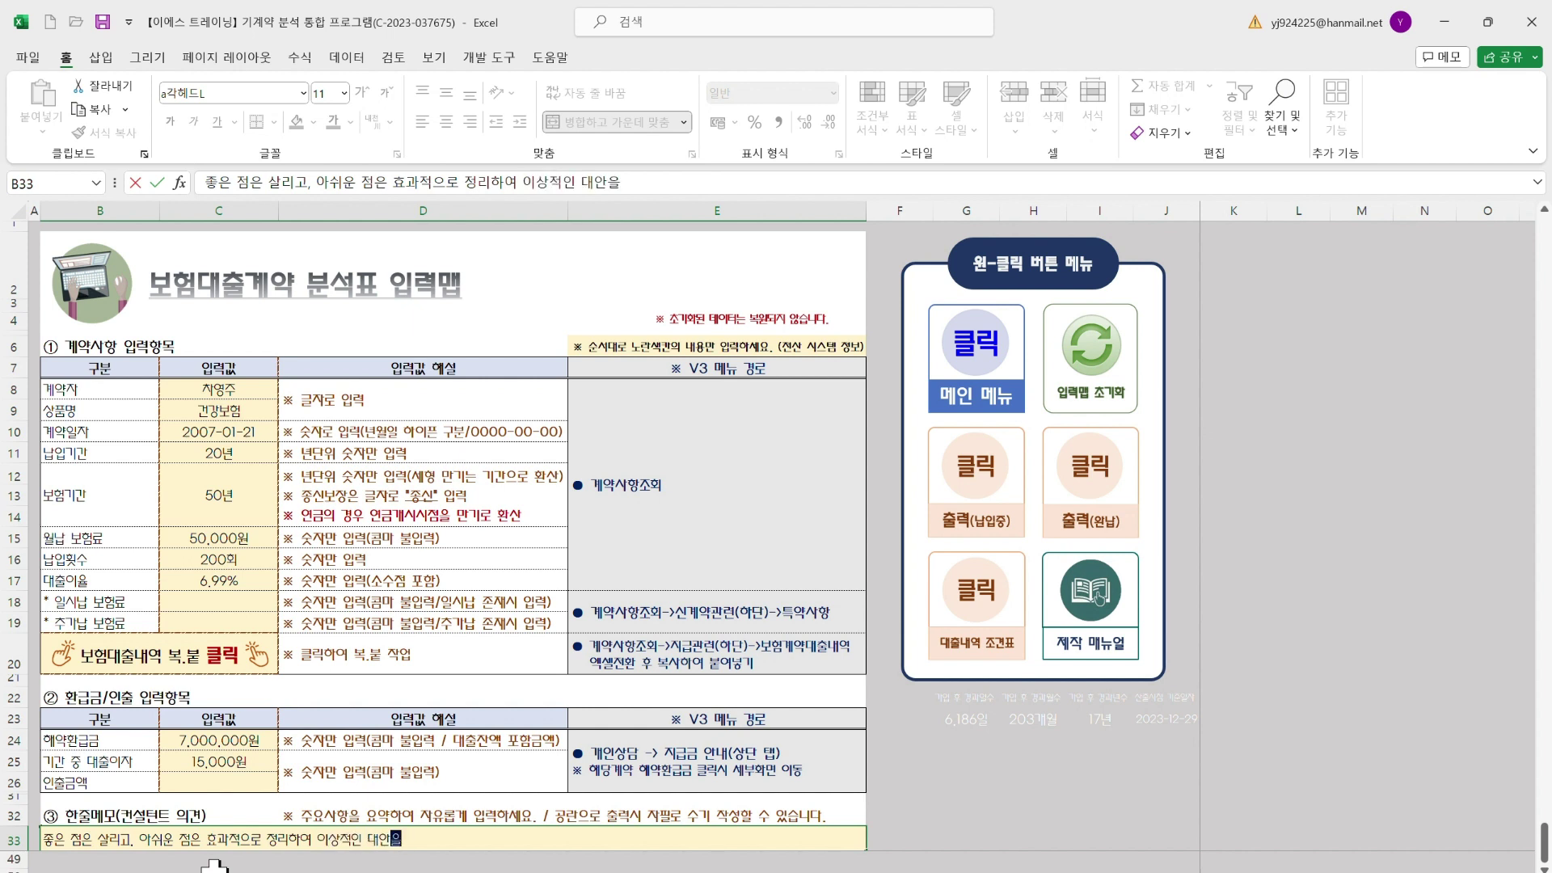
{"action": "type", "text": " 제시하겠습닏"}
{"action": "type", "text": "다."}
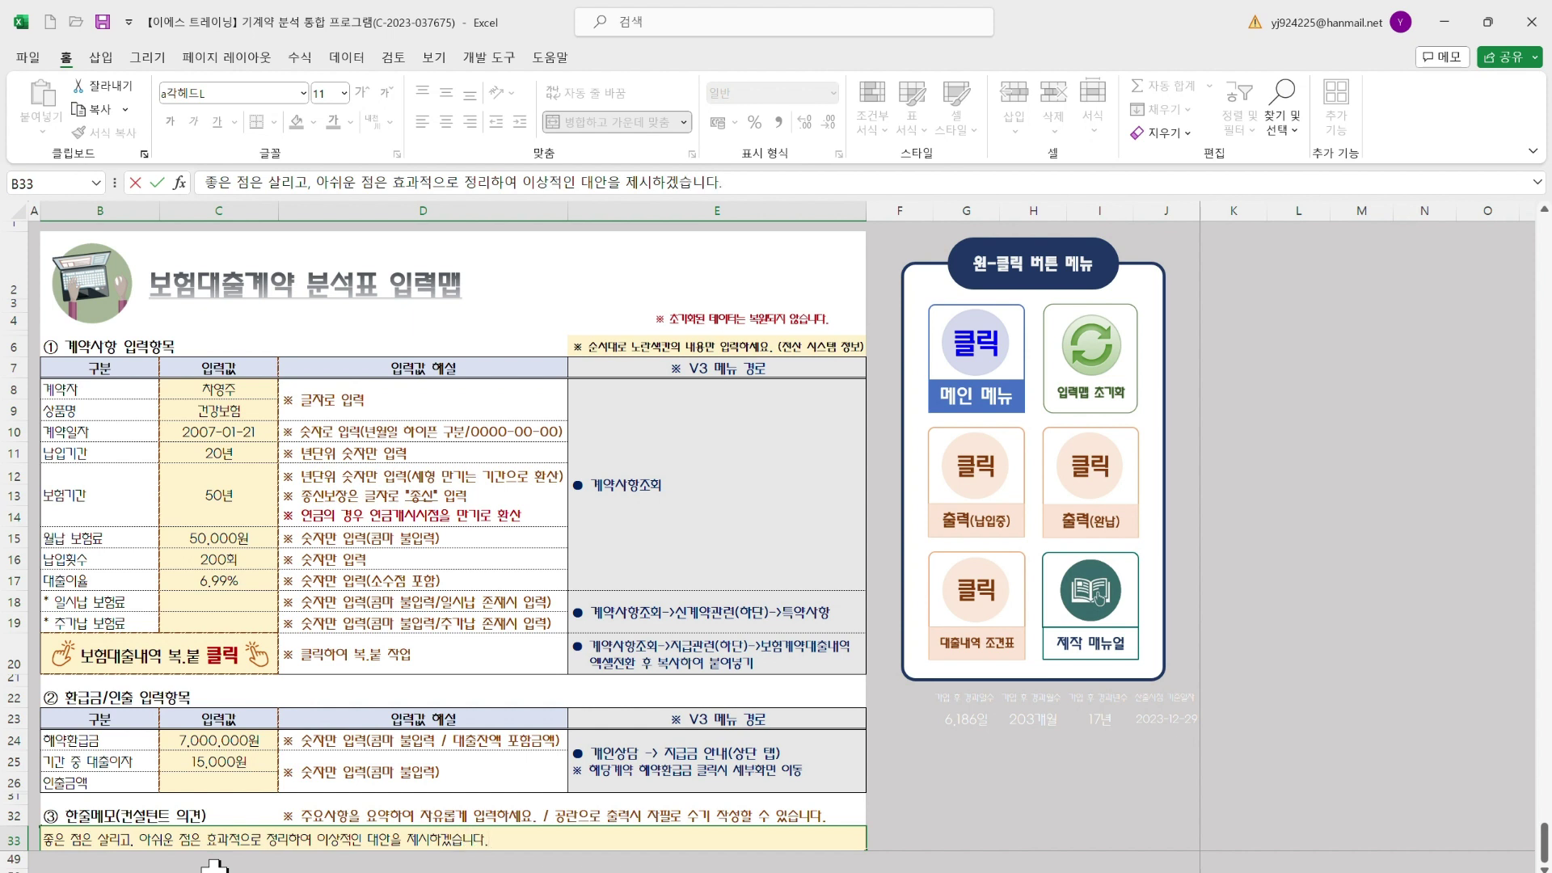
{"action": "left_click", "coordinate": [444, 719]}
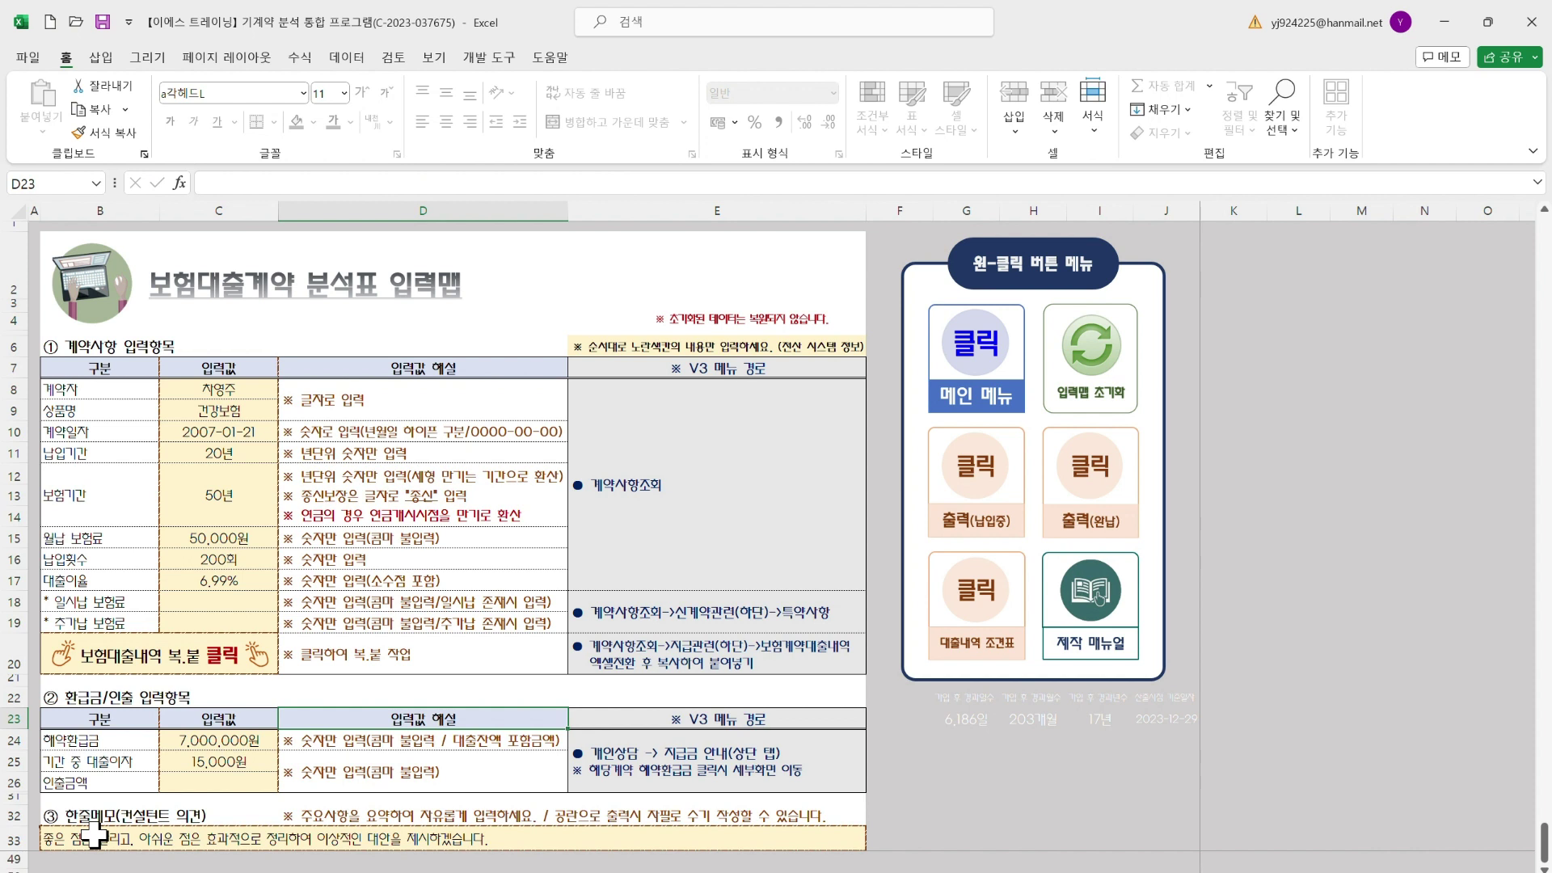
Check the memo in B33, then generate the 출력(납입중) 보험대출계약 분석표 report
{"action": "left_click", "coordinate": [94, 833]}
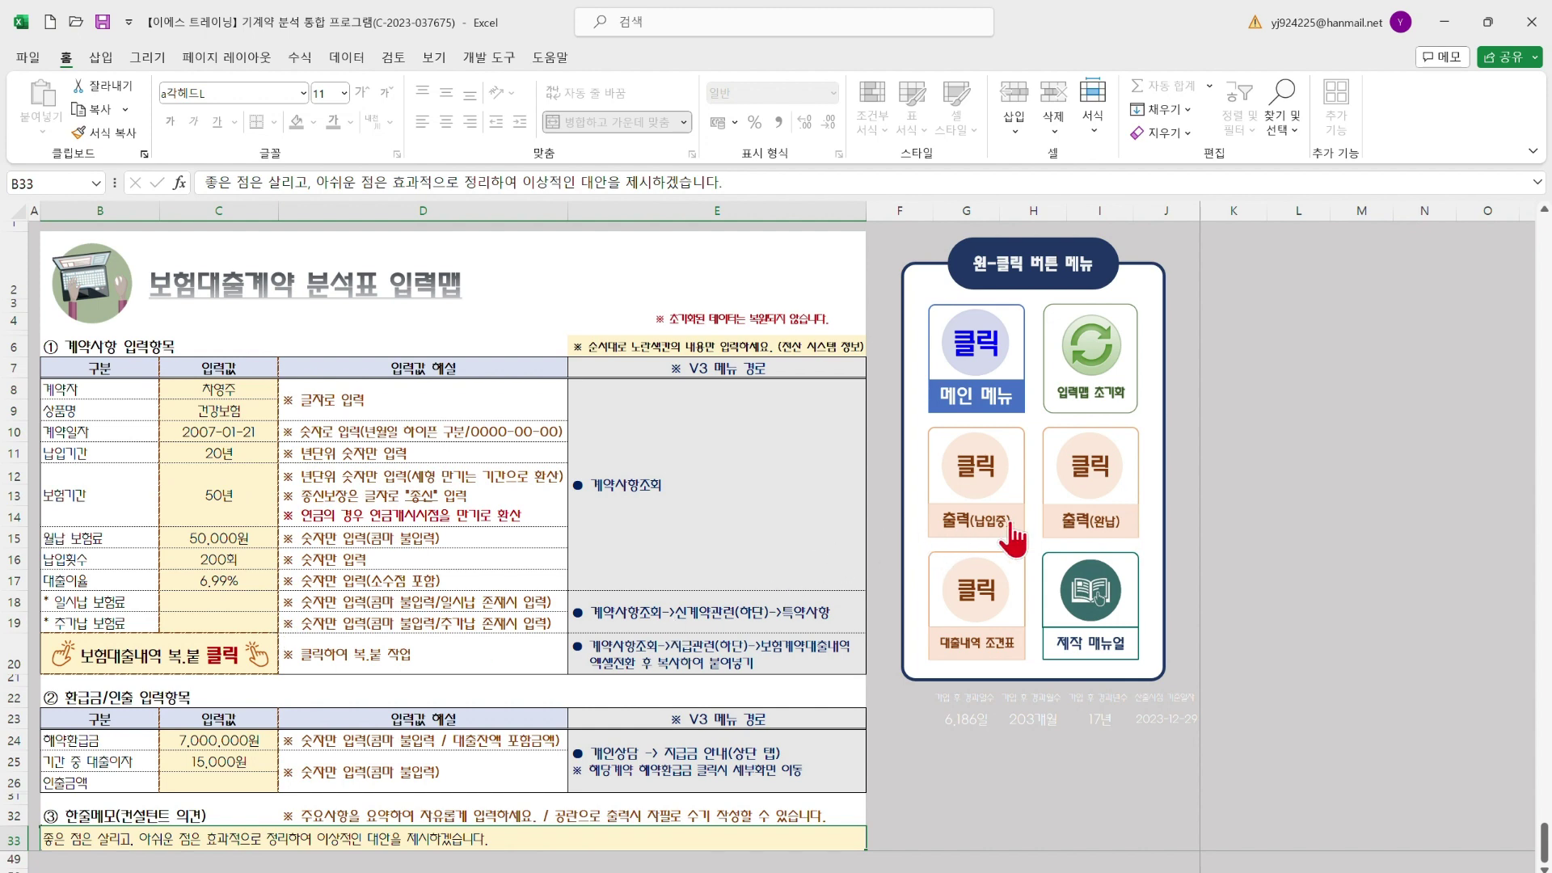
{"action": "left_click", "coordinate": [987, 522]}
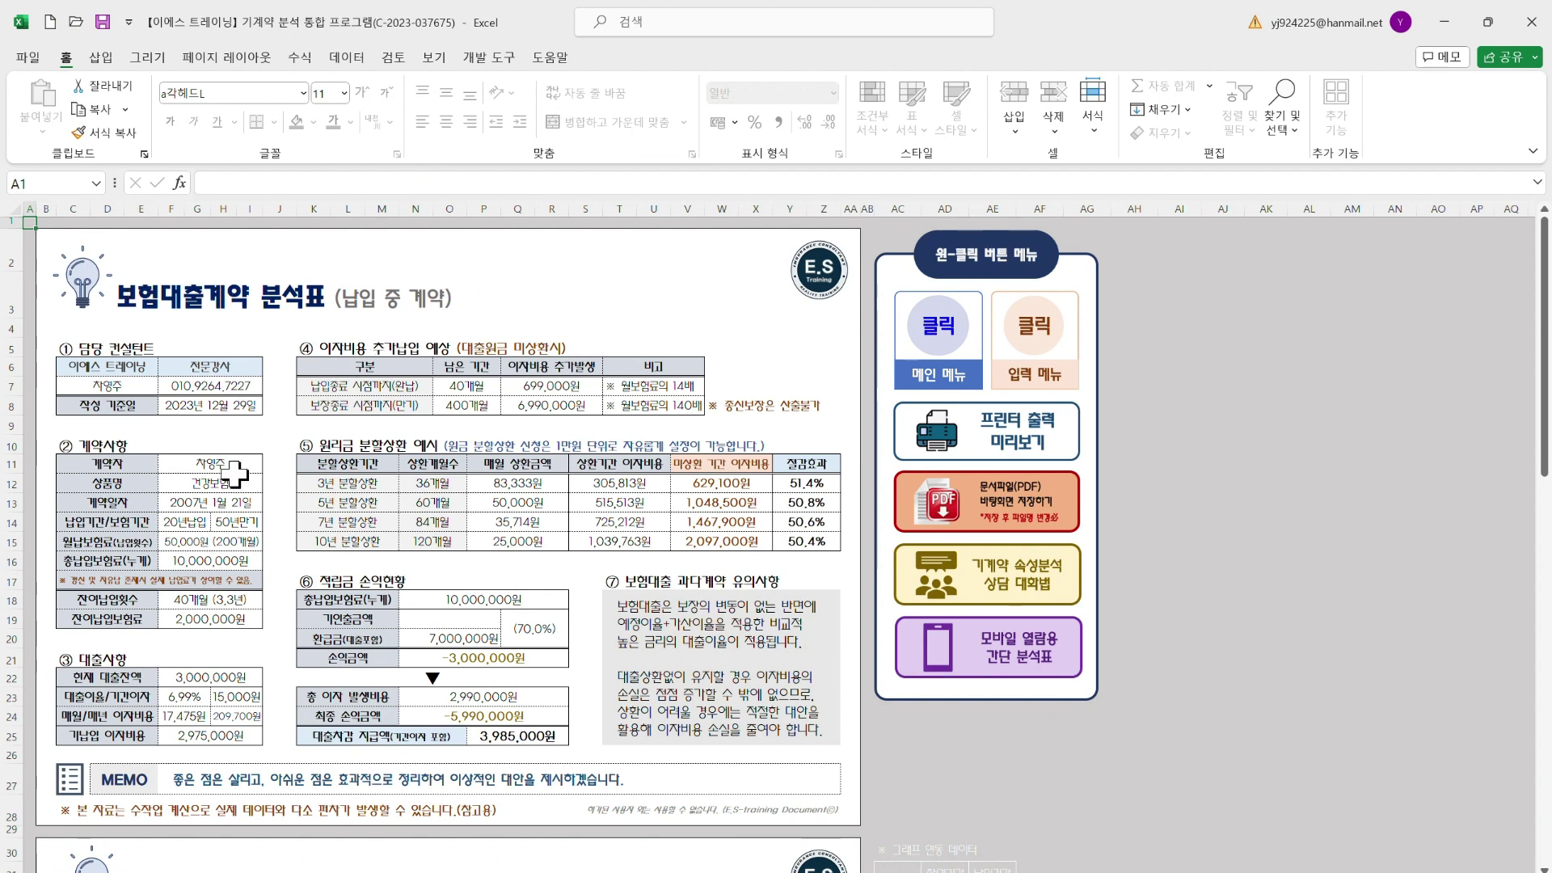
{"action": "scroll", "coordinate": [473, 501], "scroll_direction": "down", "scroll_amount": 9}
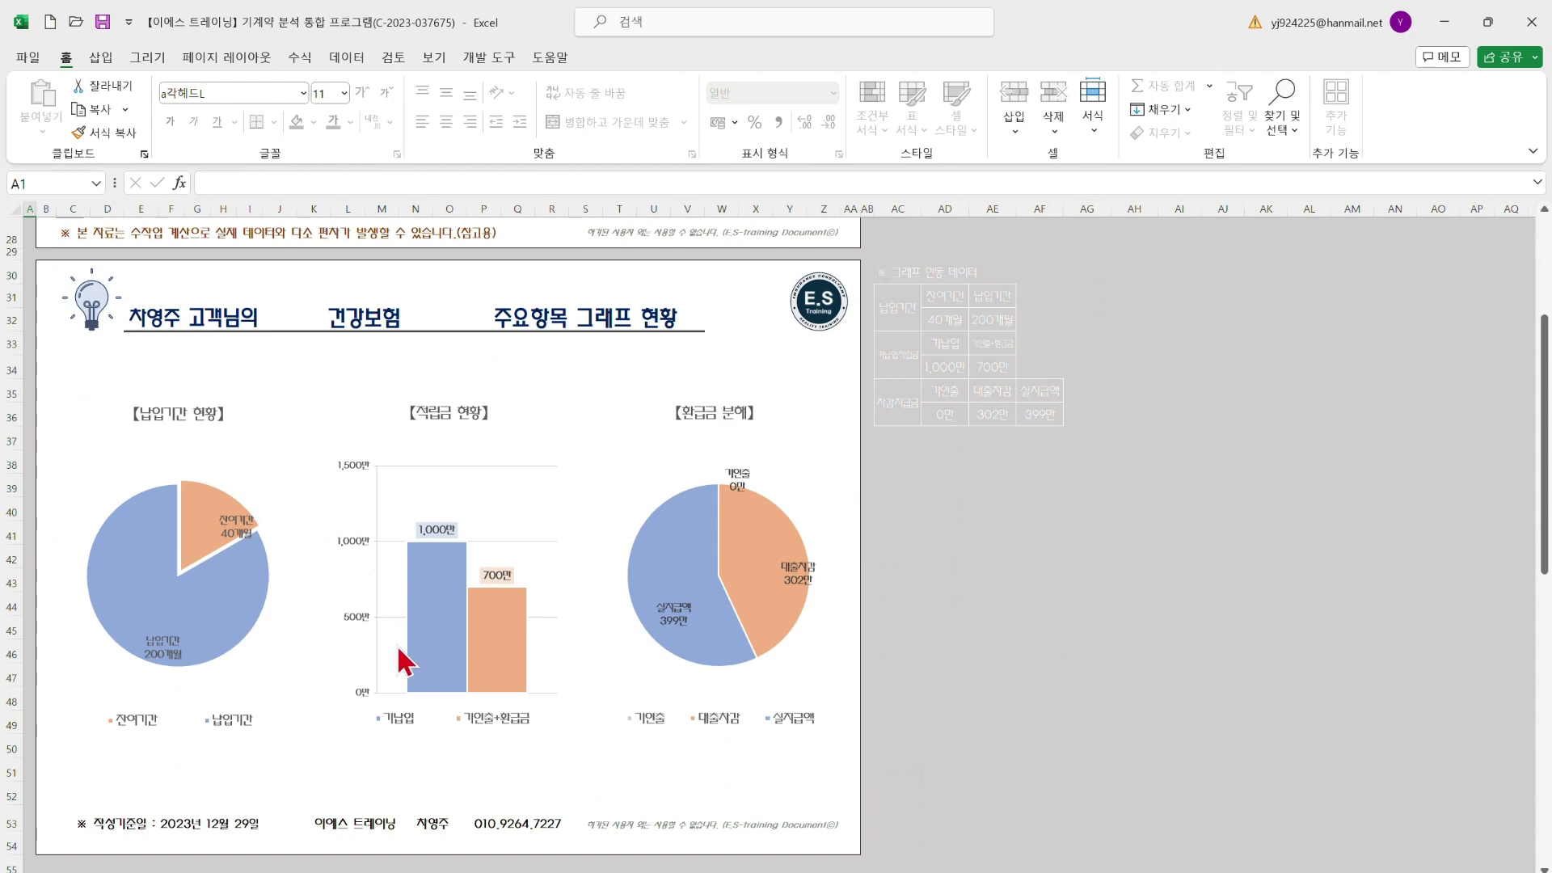
{"action": "scroll", "coordinate": [396, 643], "scroll_direction": "up", "scroll_amount": 9}
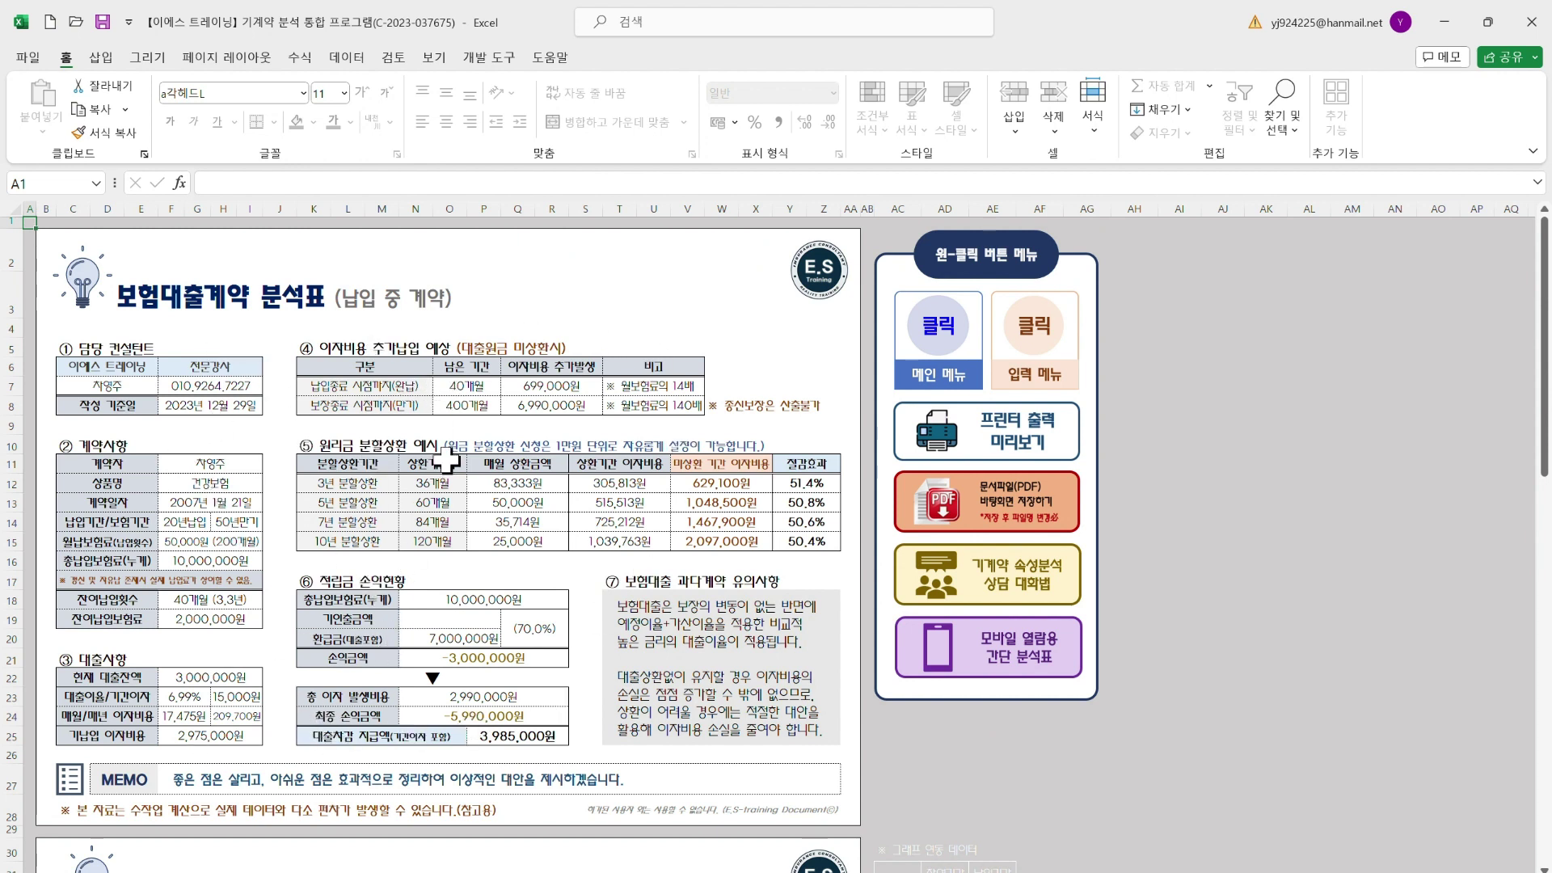
{"action": "scroll", "coordinate": [521, 647], "scroll_direction": "down", "scroll_amount": 8}
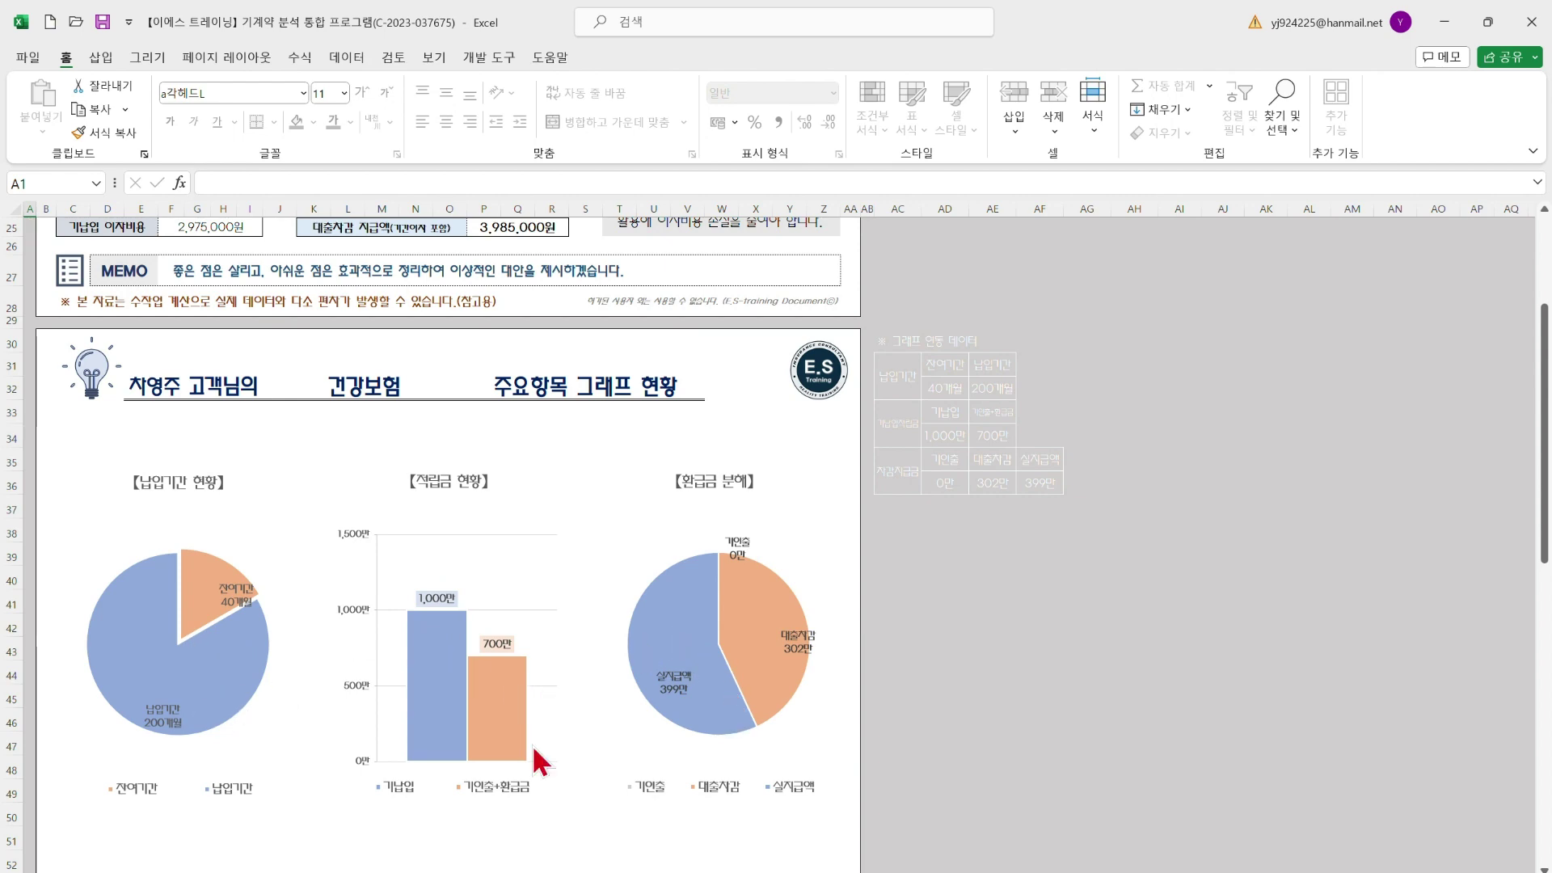
{"action": "scroll", "coordinate": [658, 697], "scroll_direction": "up", "scroll_amount": 5}
{"action": "scroll", "coordinate": [654, 693], "scroll_direction": "up", "scroll_amount": 3}
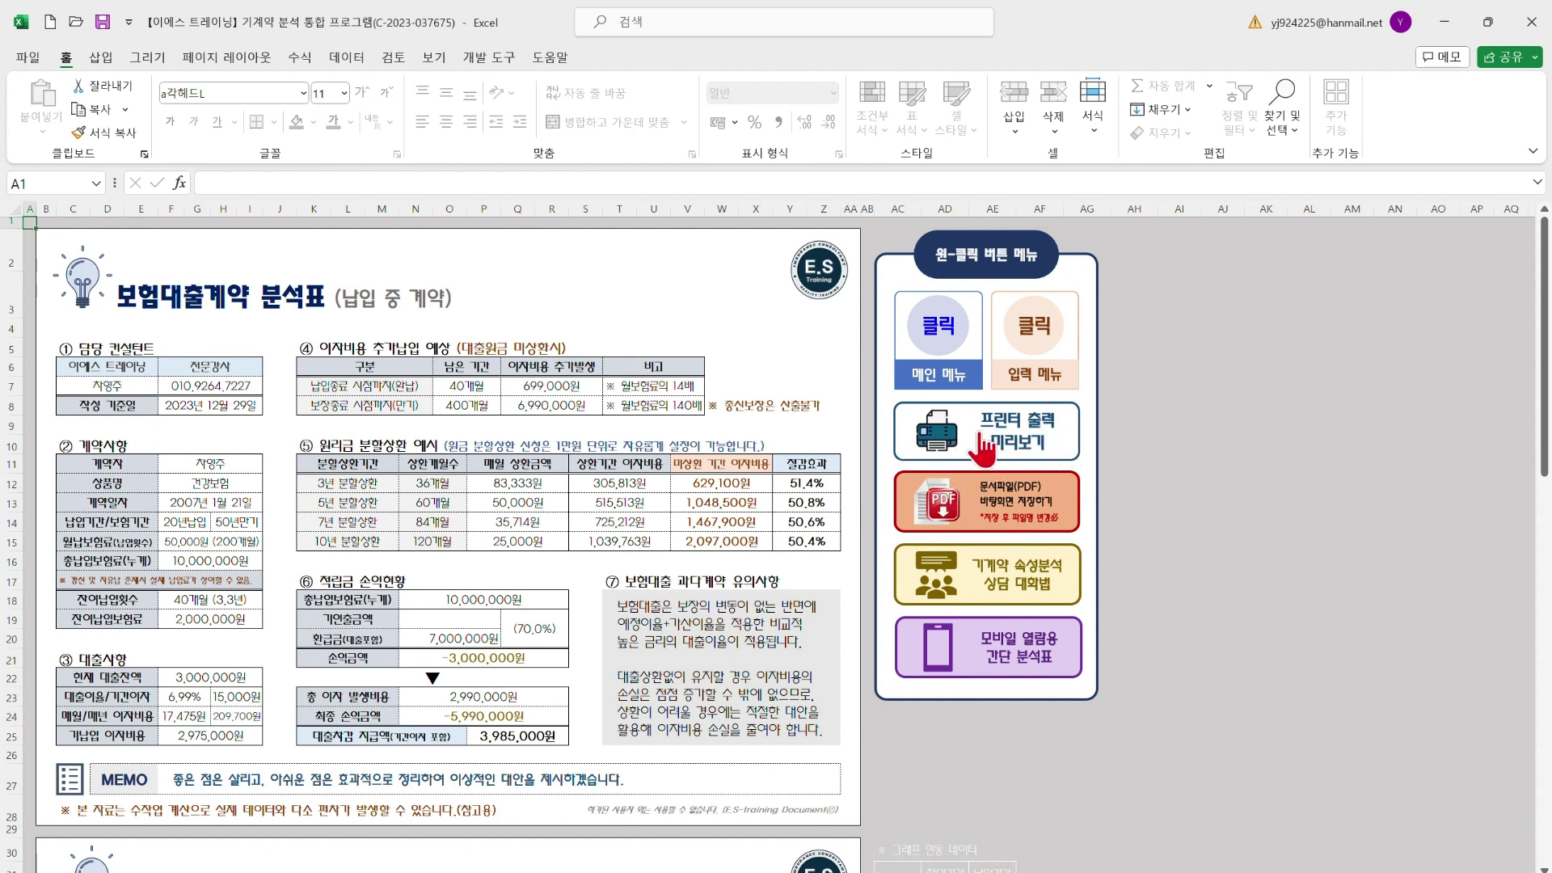
Preview both pages of the loan analysis report and print it
{"action": "left_click", "coordinate": [980, 436]}
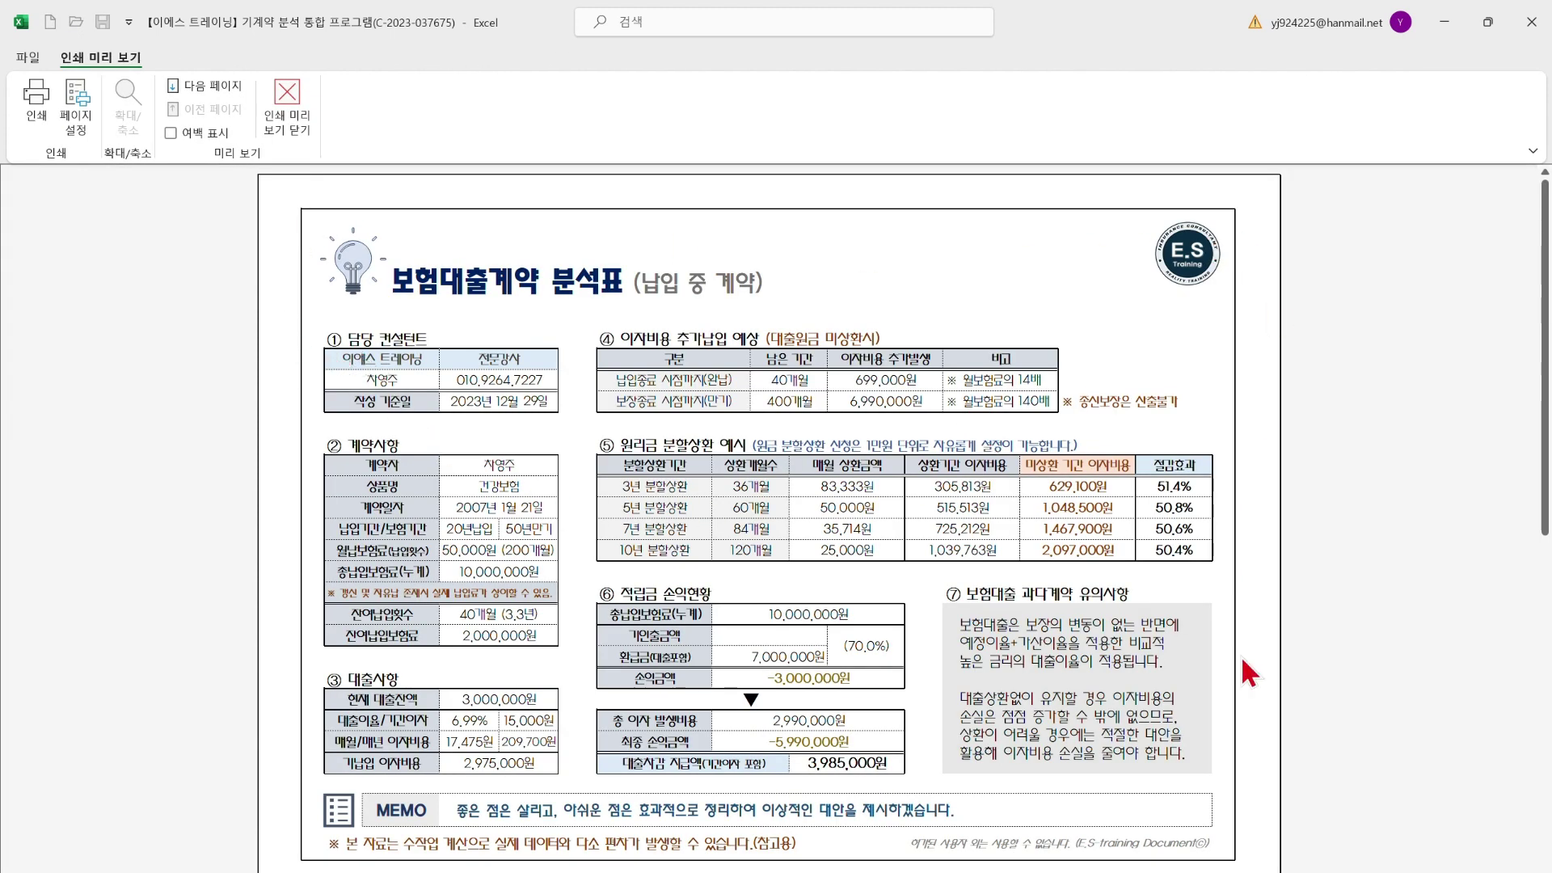
{"action": "scroll", "coordinate": [646, 695], "scroll_direction": "down", "scroll_amount": 1}
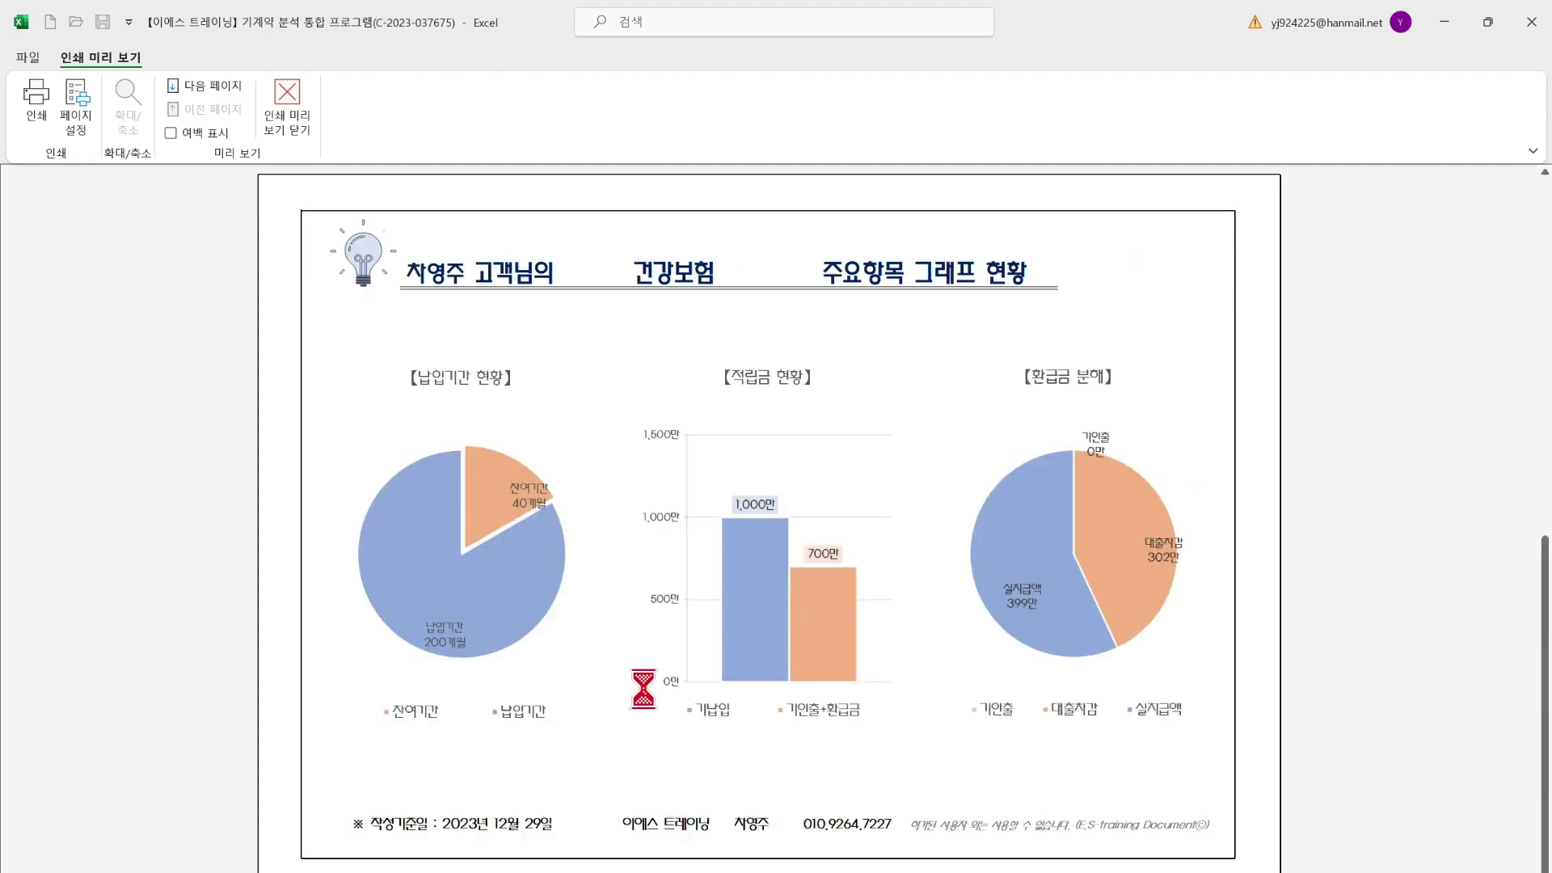
{"action": "scroll", "coordinate": [647, 695], "scroll_direction": "up", "scroll_amount": 1}
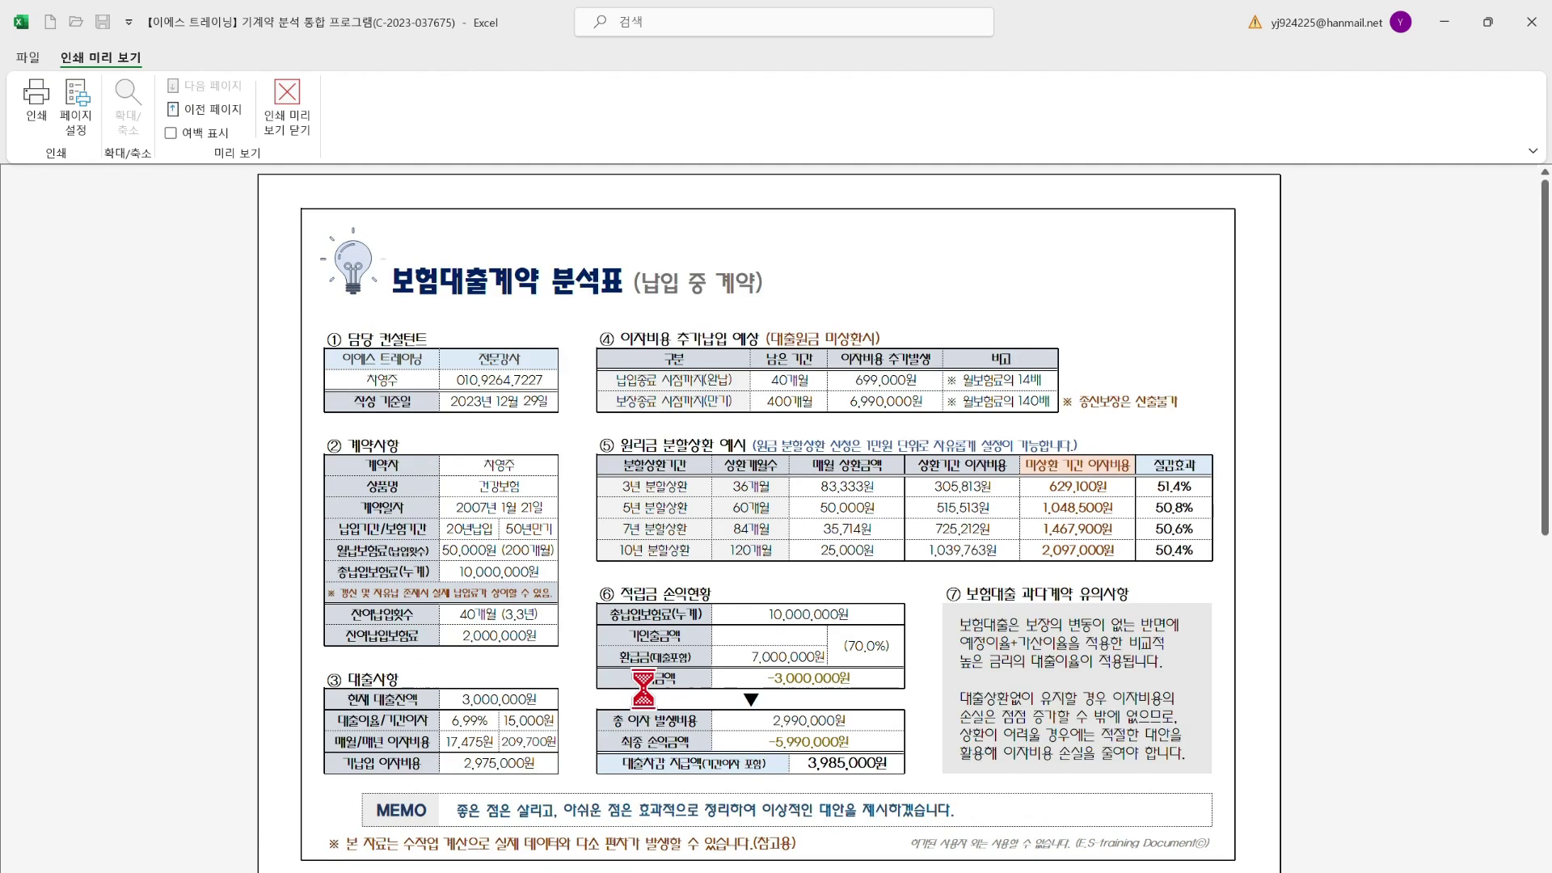
{"action": "left_click", "coordinate": [42, 123]}
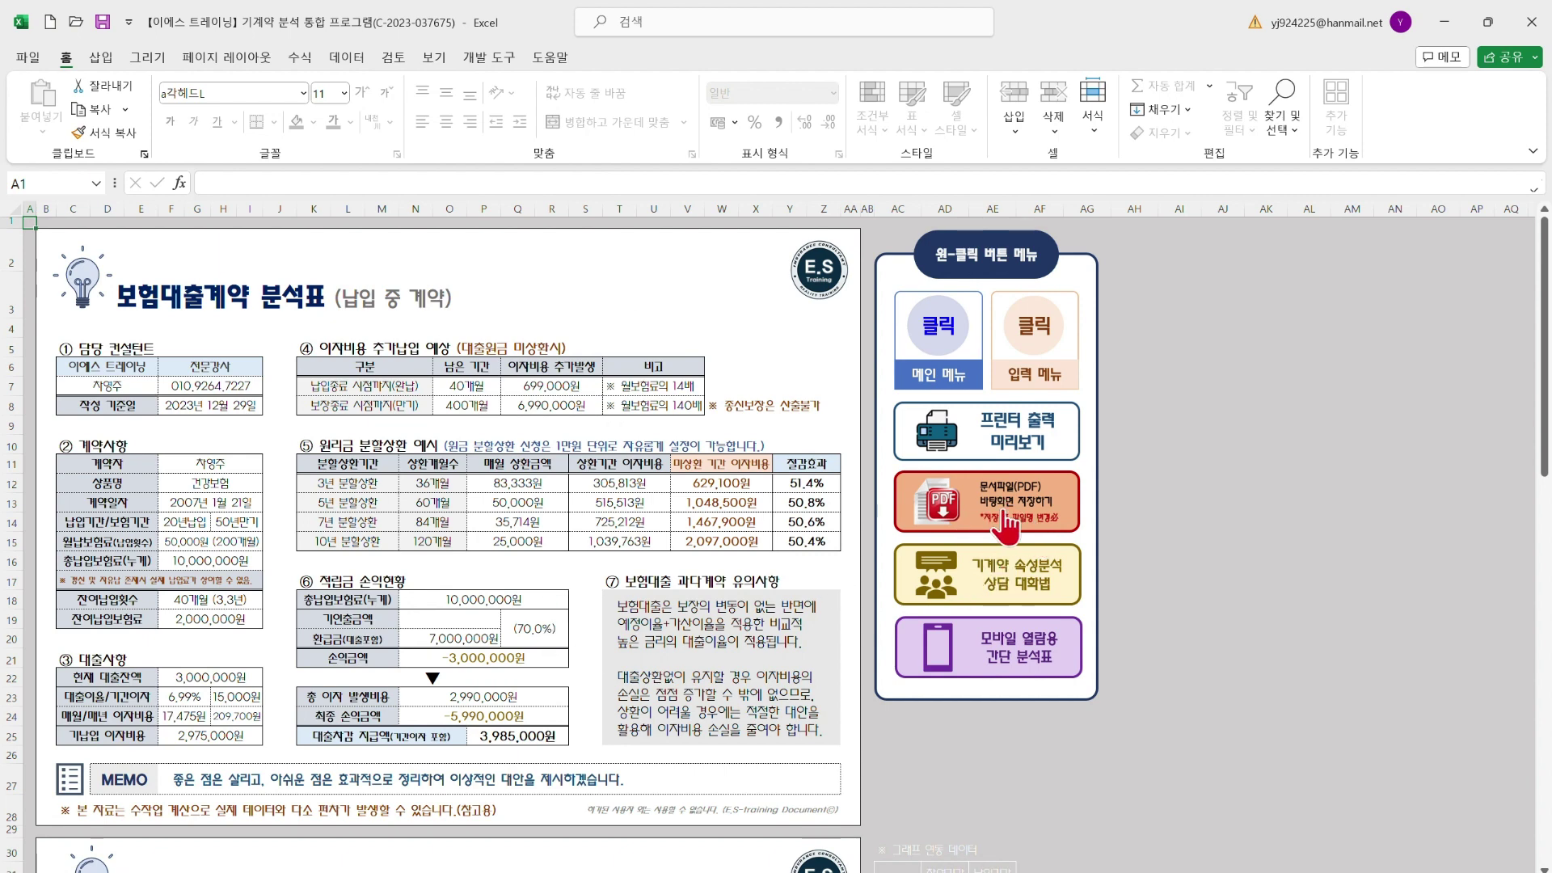
Export the report to the desktop with the 문서파일(PDF) 바탕화면 저장하기 button
{"action": "left_click", "coordinate": [1003, 515]}
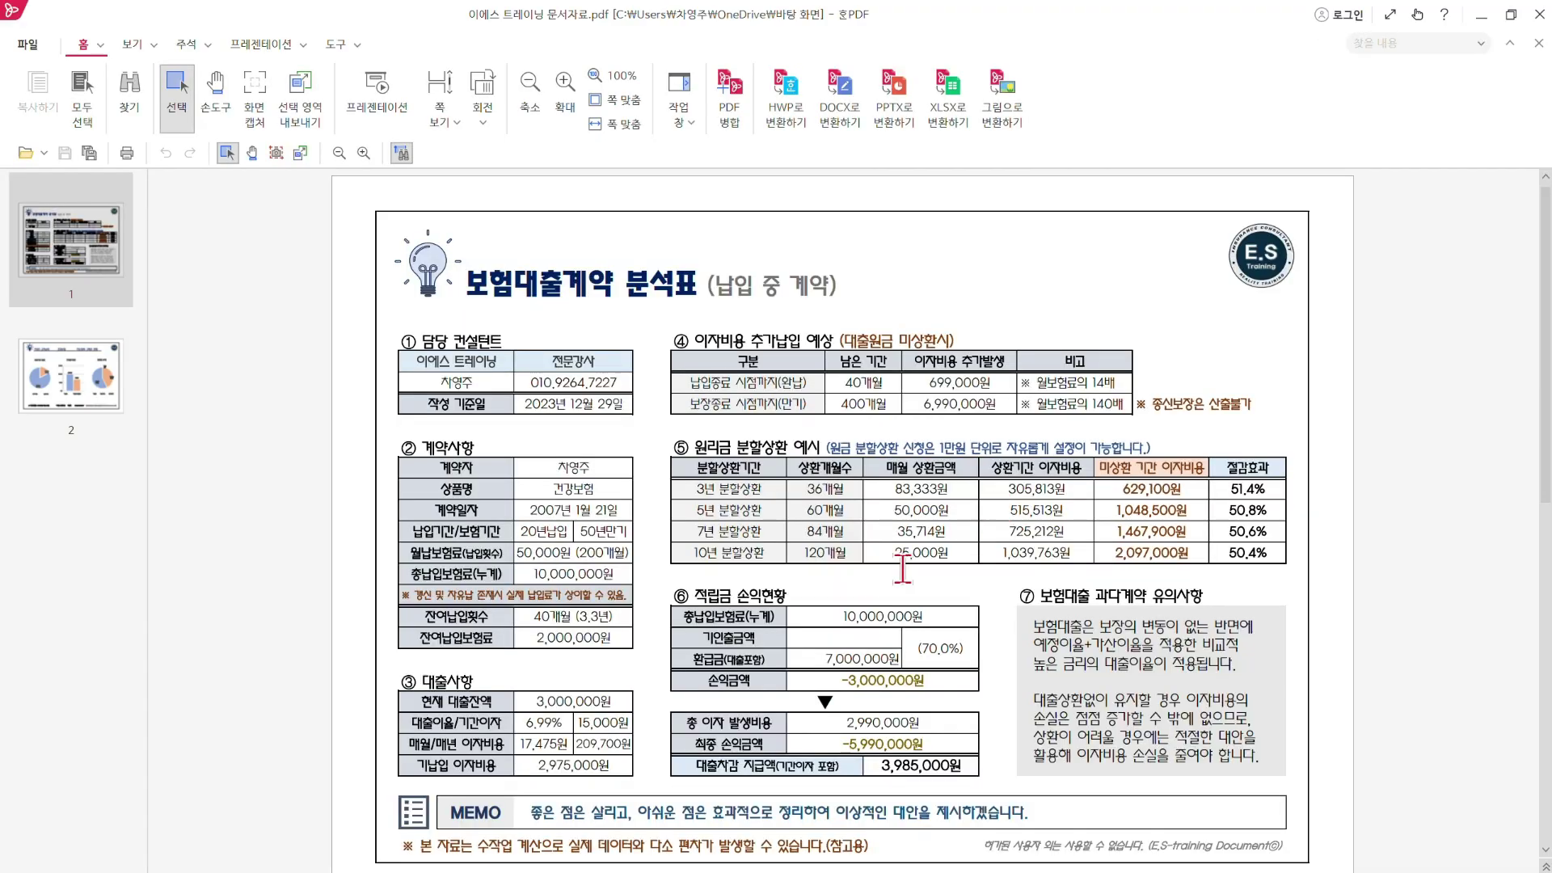
Review both PDF pages, close Hancom PDF, and shrink the Excel and File Explorer windows
{"action": "scroll", "coordinate": [535, 622], "scroll_direction": "down", "scroll_amount": 5}
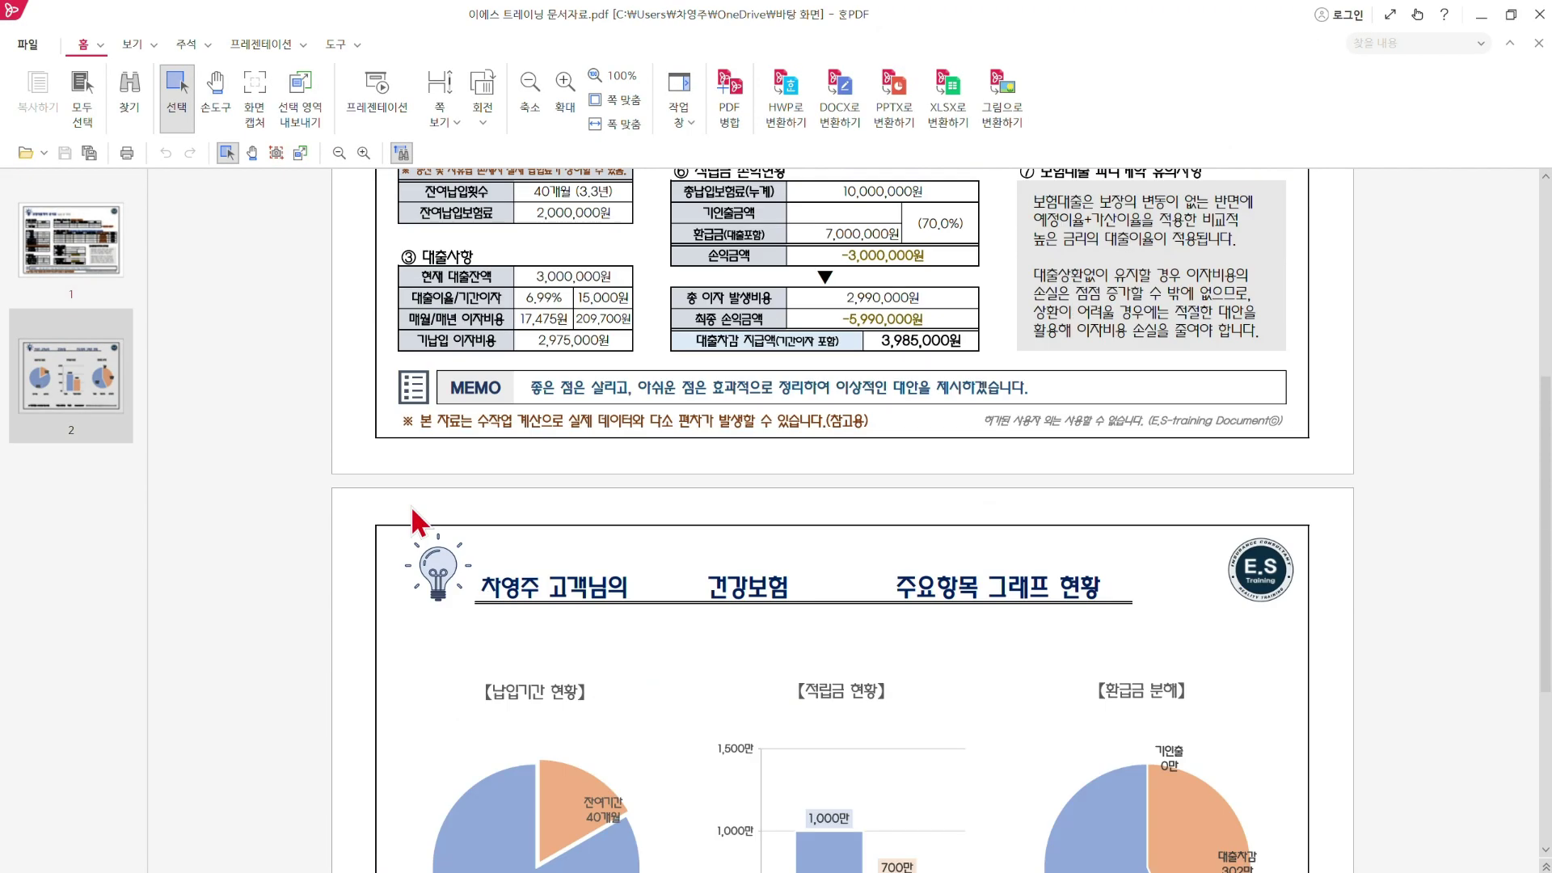
{"action": "scroll", "coordinate": [424, 554], "scroll_direction": "up", "scroll_amount": 5}
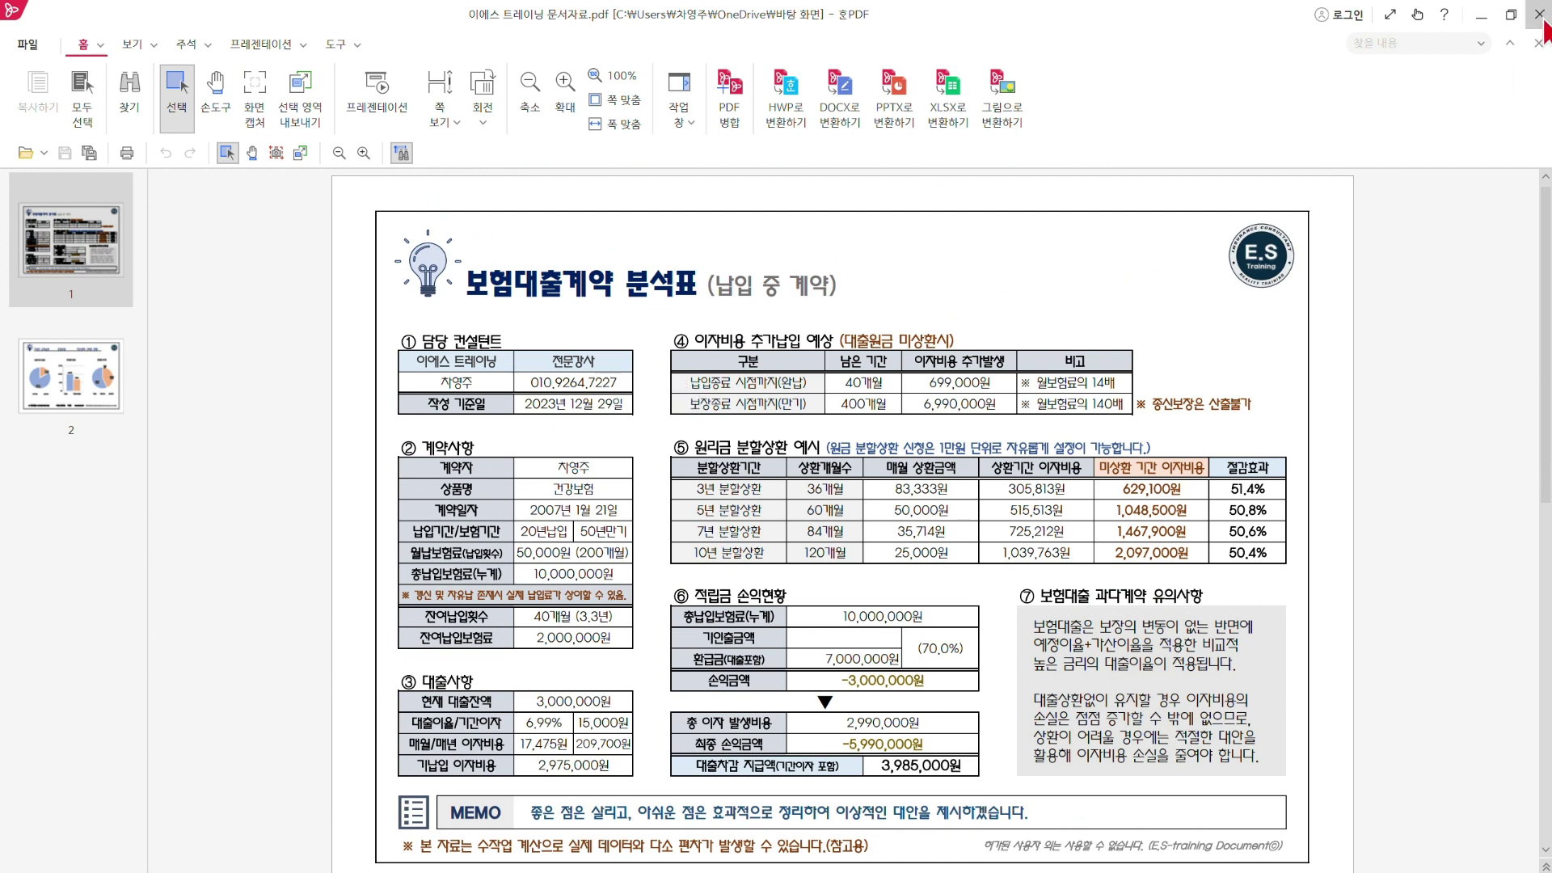
{"action": "left_click", "coordinate": [1546, 22]}
{"action": "left_click", "coordinate": [1445, 30]}
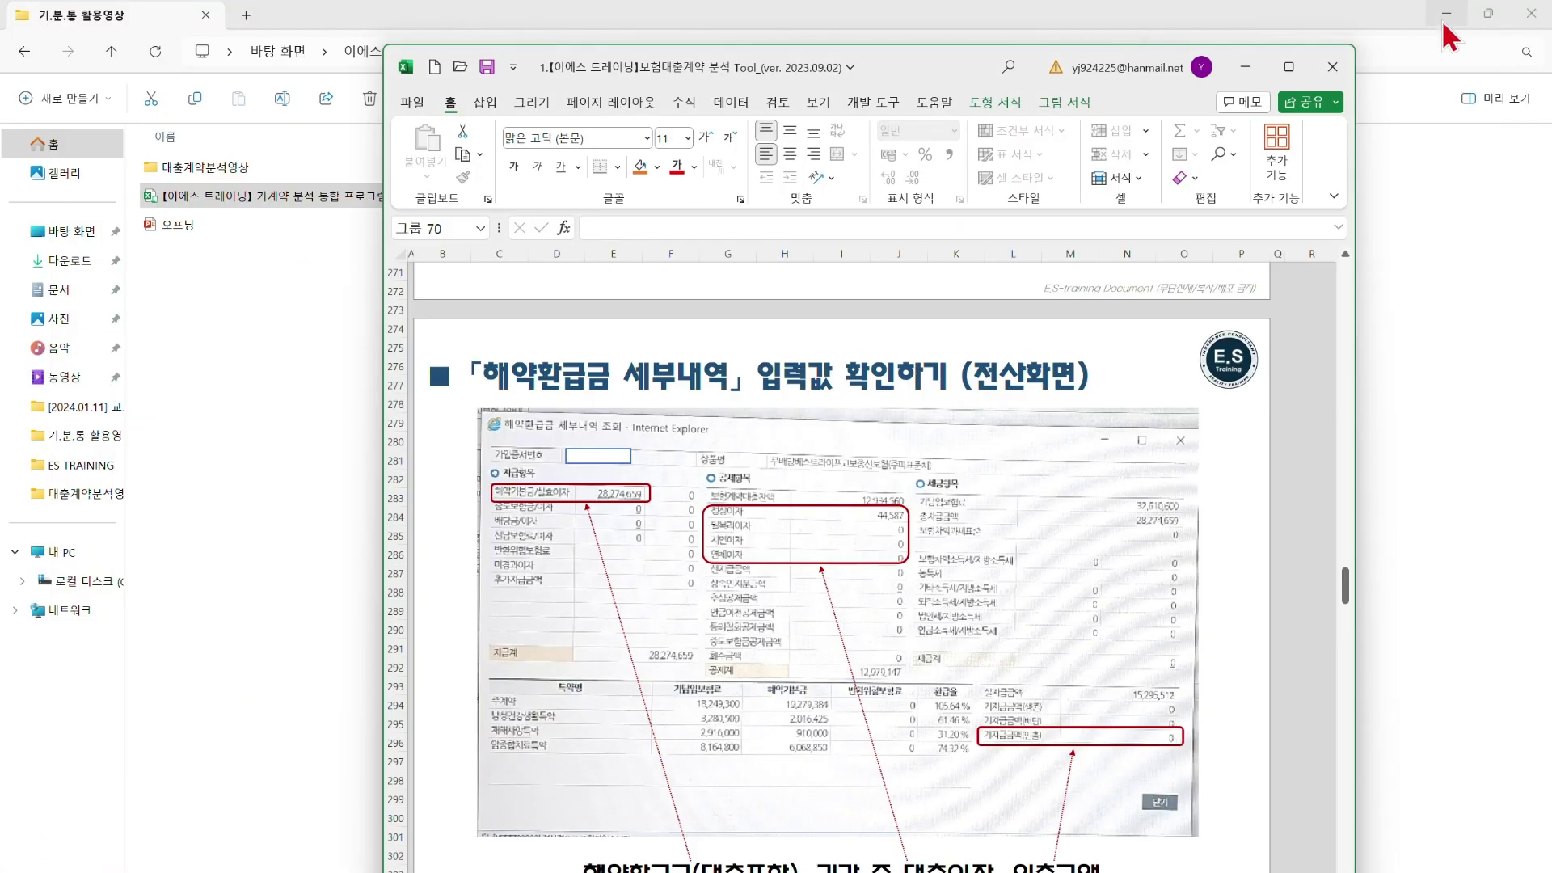
{"action": "left_click", "coordinate": [1445, 22]}
Minimize Excel and rename the desktop PDF to the client's name plus 대출분석
{"action": "left_click", "coordinate": [1245, 68]}
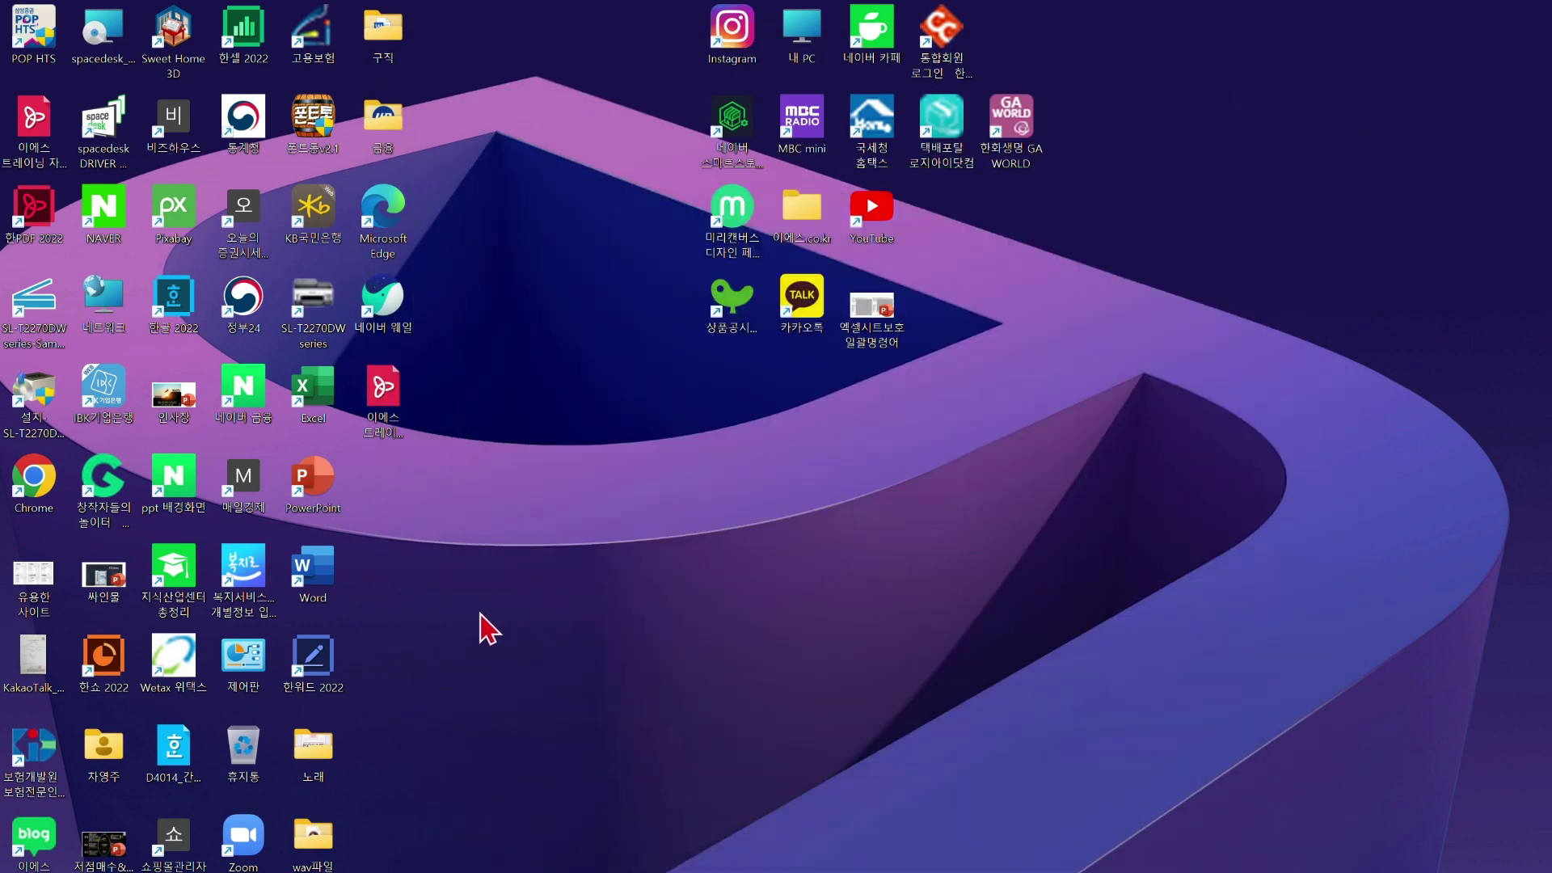
{"action": "left_click", "coordinate": [381, 440]}
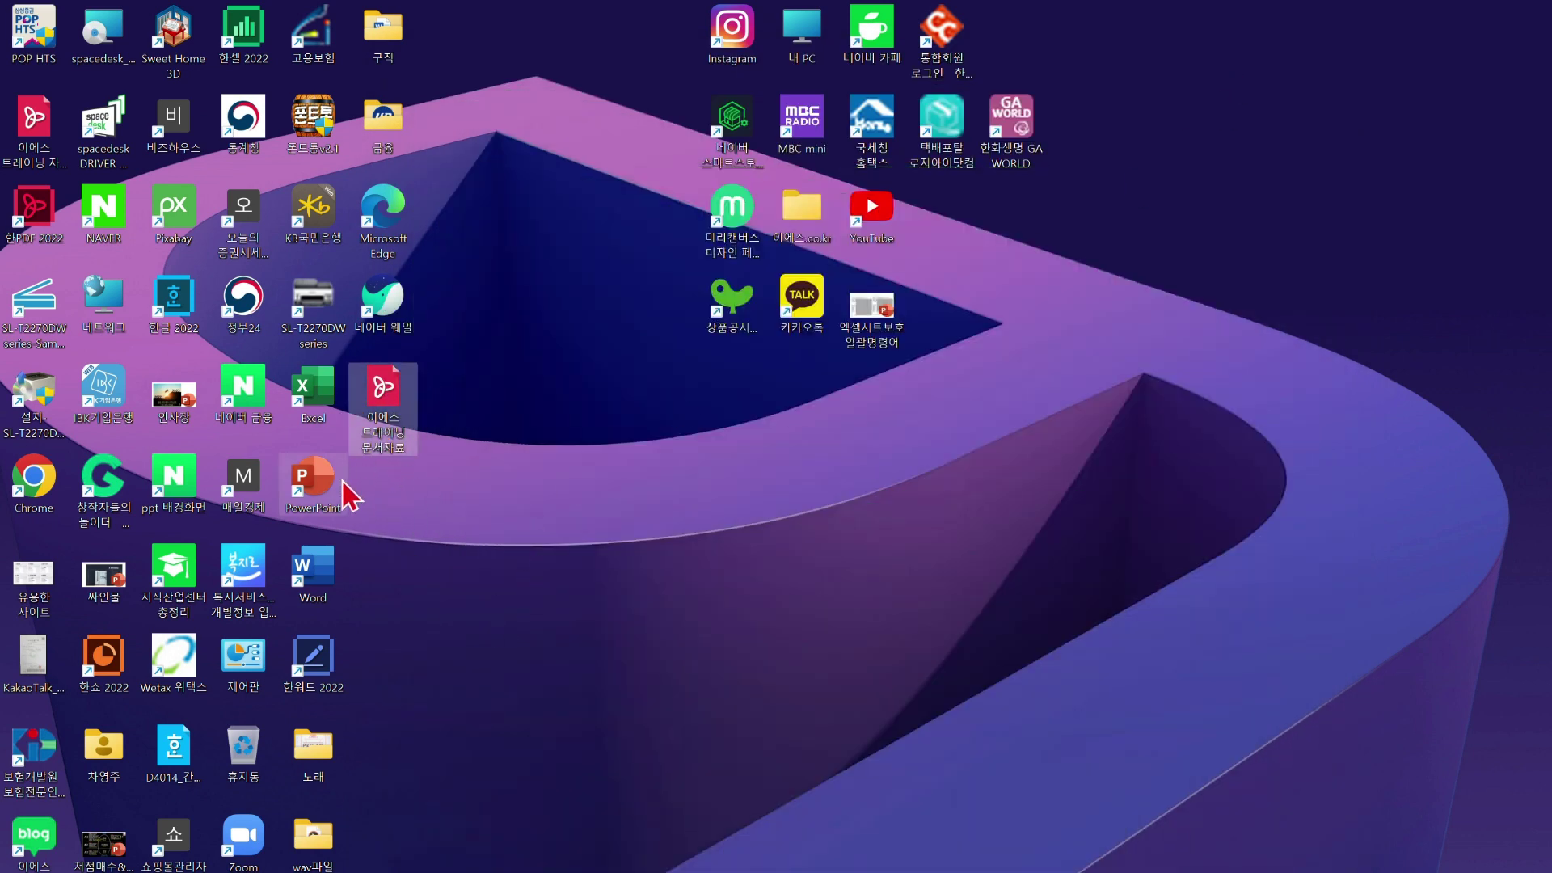
{"action": "mouse_move", "coordinate": [399, 422]}
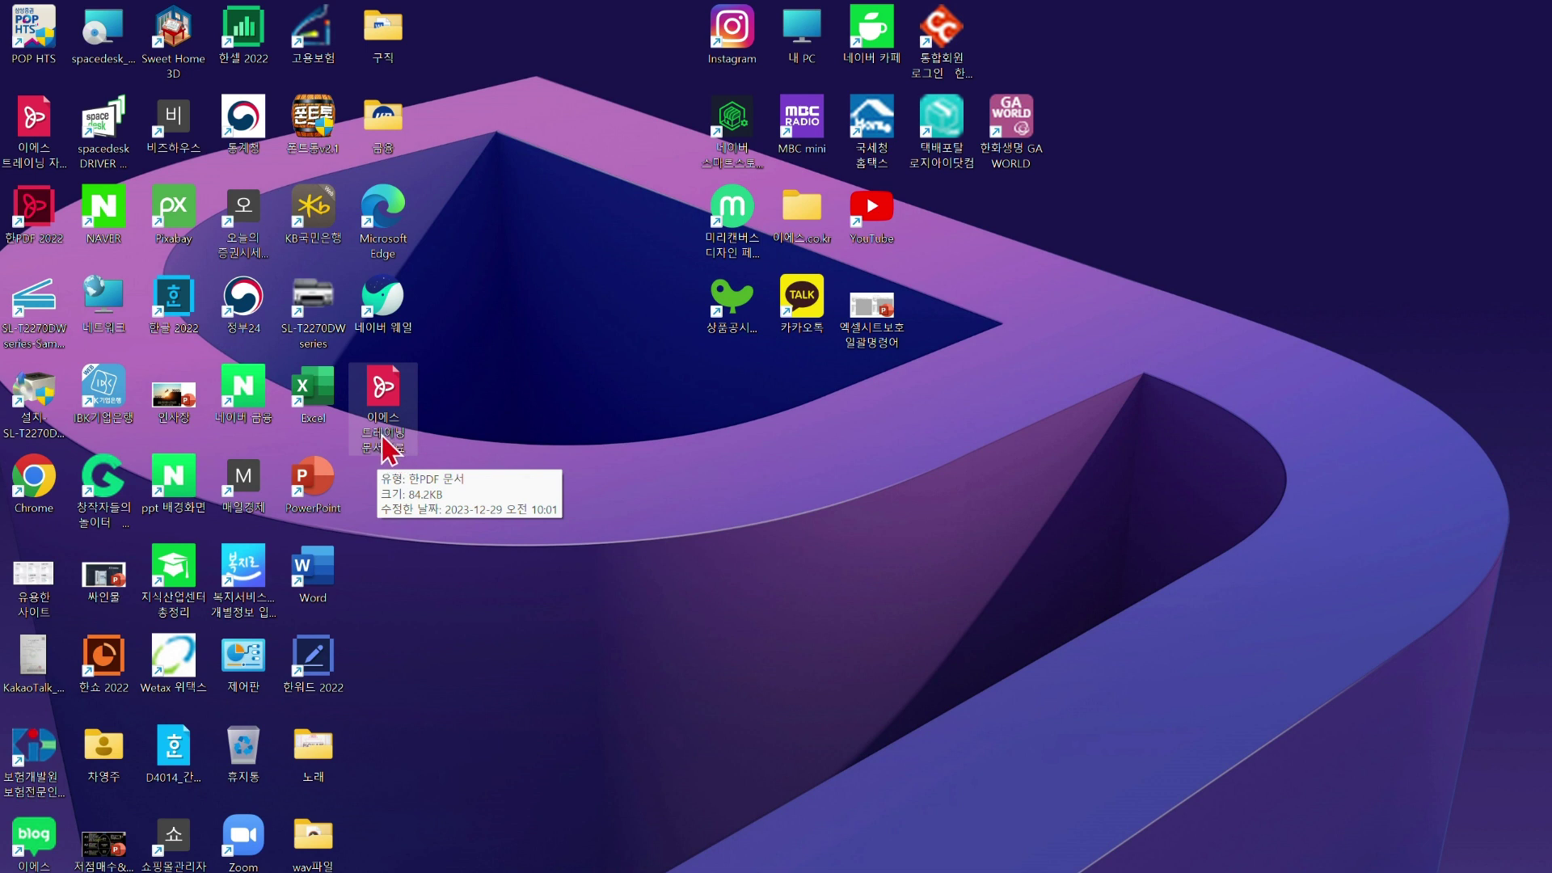
{"action": "right_click", "coordinate": [390, 443]}
{"action": "left_click", "coordinate": [390, 394]}
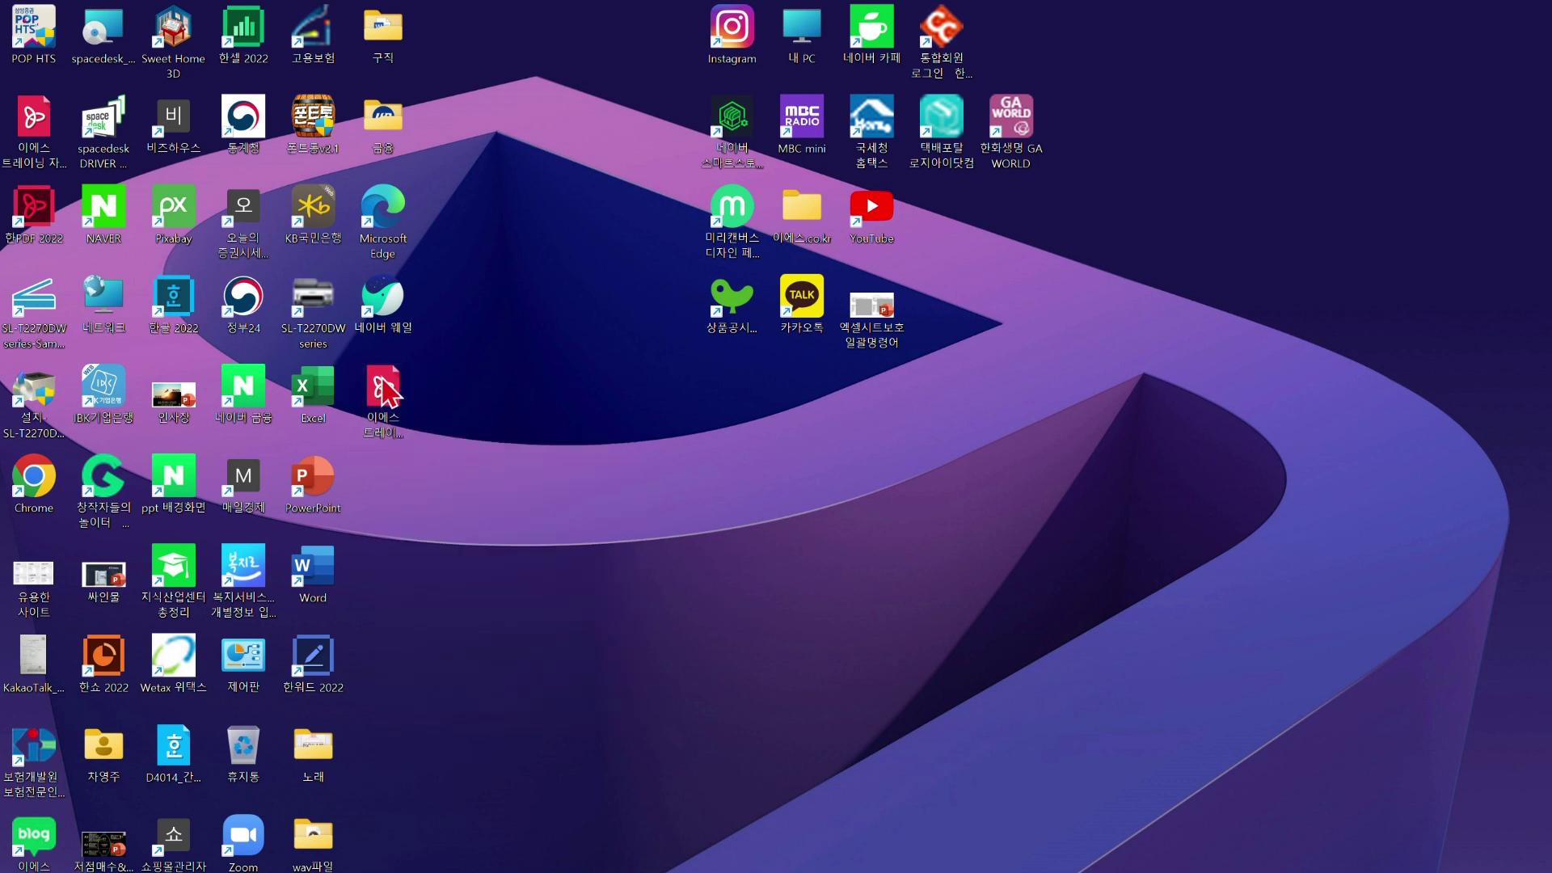
{"action": "right_click", "coordinate": [391, 394]}
{"action": "left_click", "coordinate": [478, 406]}
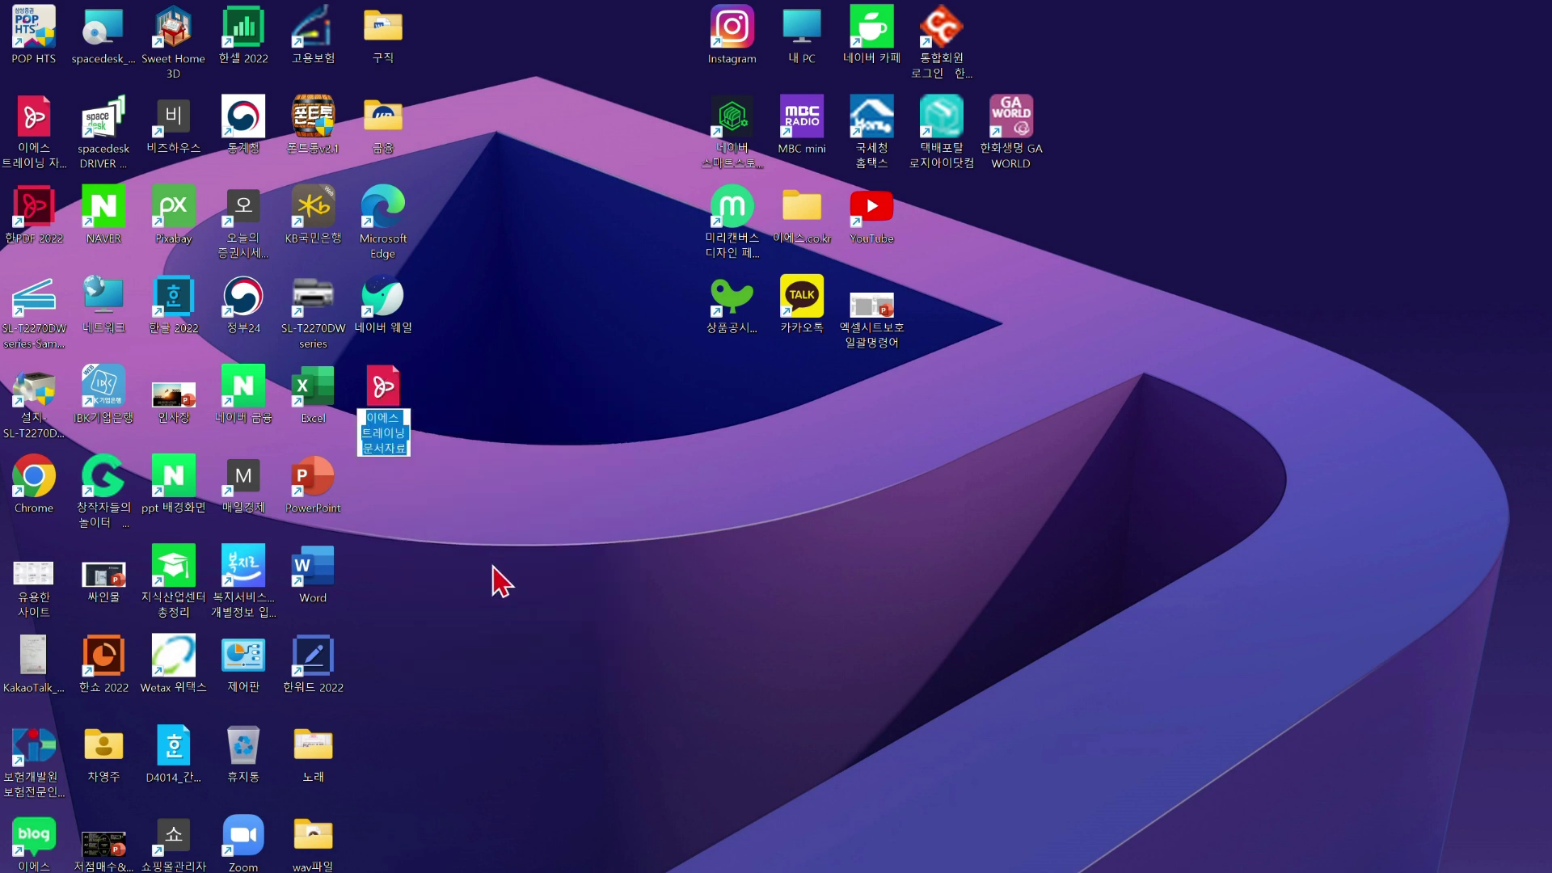
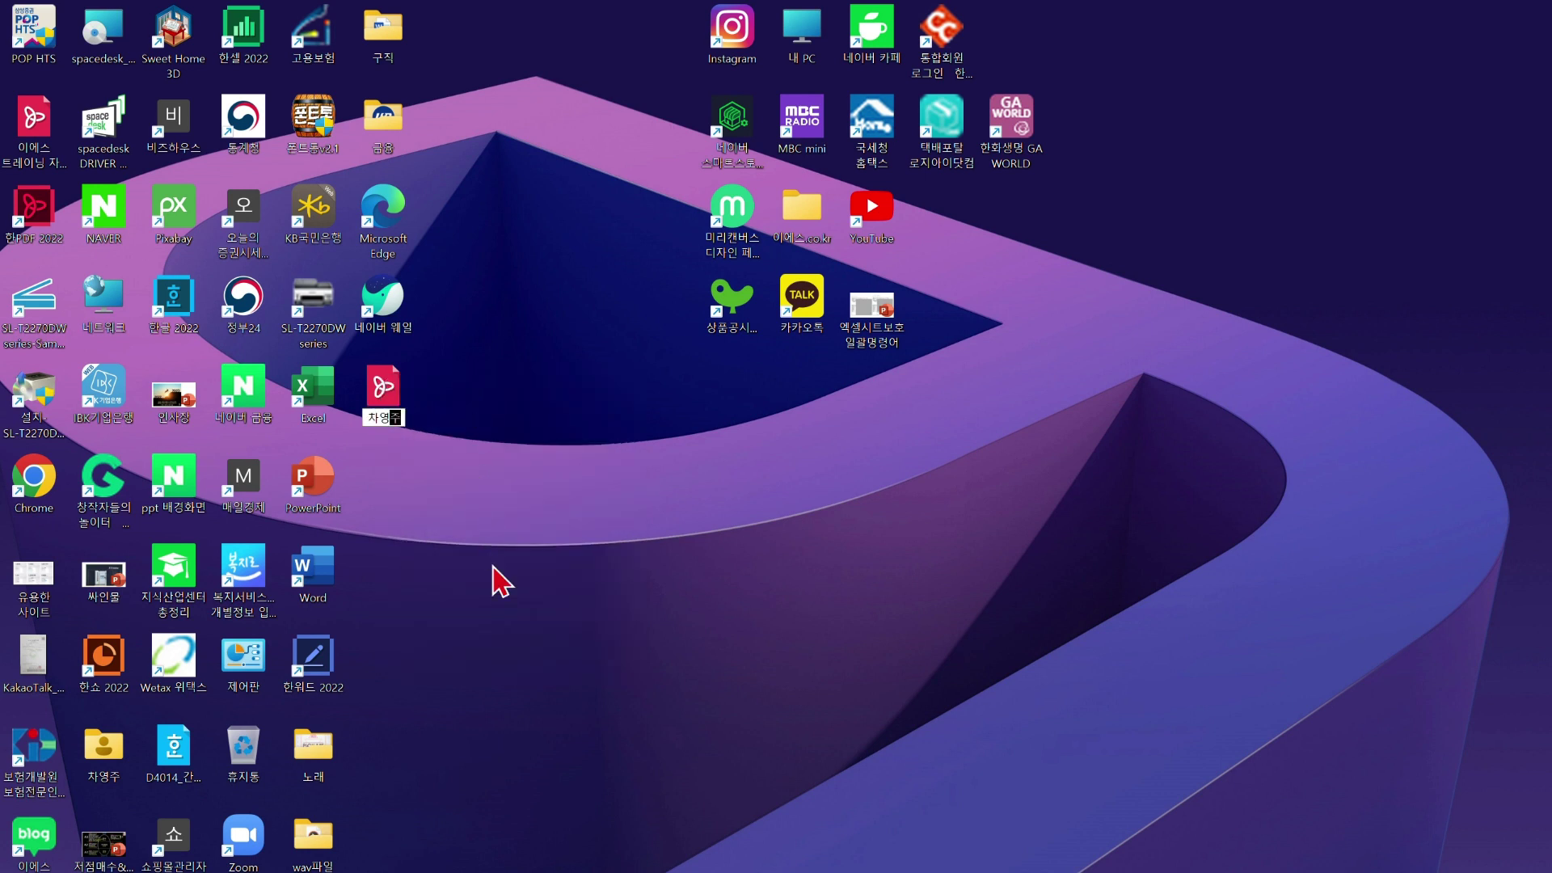
{"action": "type", "text": " 대추분ㅅ"}
{"action": "key", "text": "Return"}
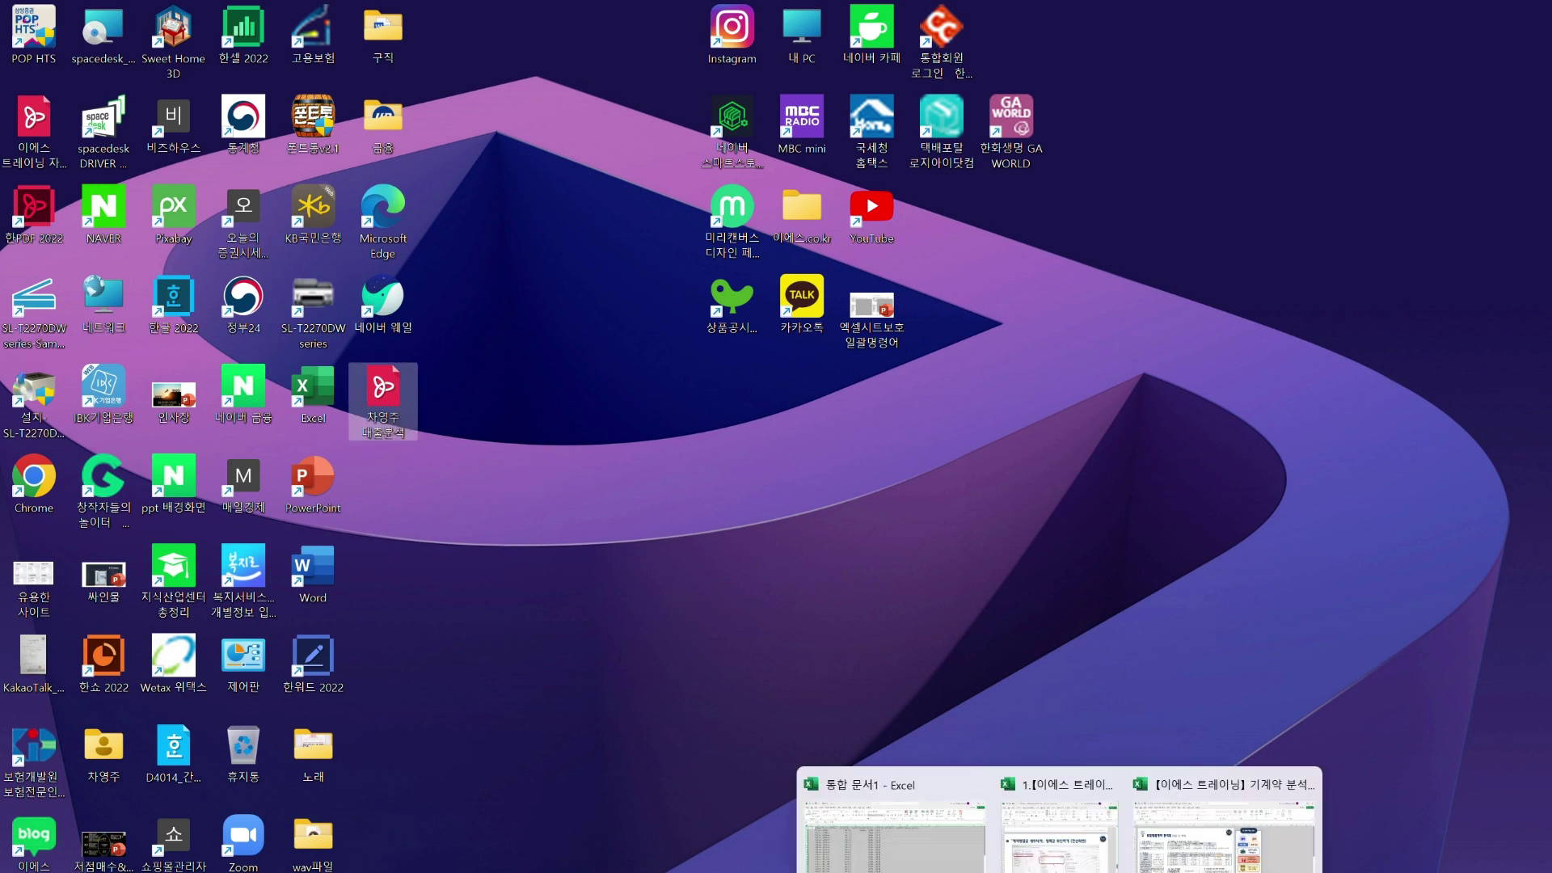
{"action": "mouse_move", "coordinate": [962, 869]}
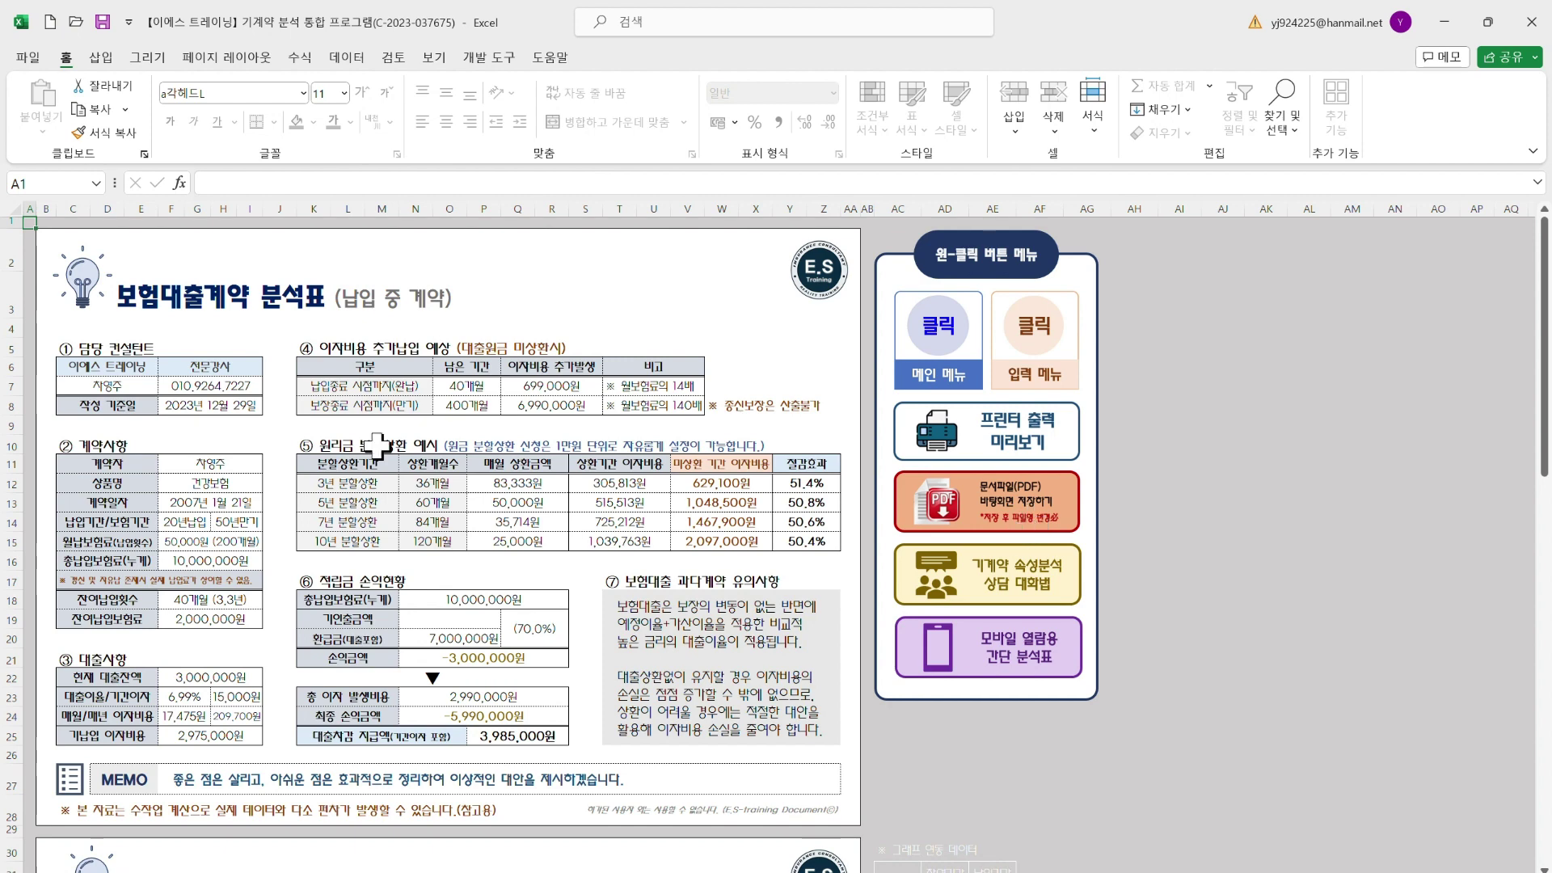
{"action": "scroll", "coordinate": [371, 457], "scroll_direction": "down", "scroll_amount": 8}
{"action": "scroll", "coordinate": [371, 534], "scroll_direction": "up", "scroll_amount": 8}
{"action": "scroll", "coordinate": [231, 783], "scroll_direction": "down", "scroll_amount": 8}
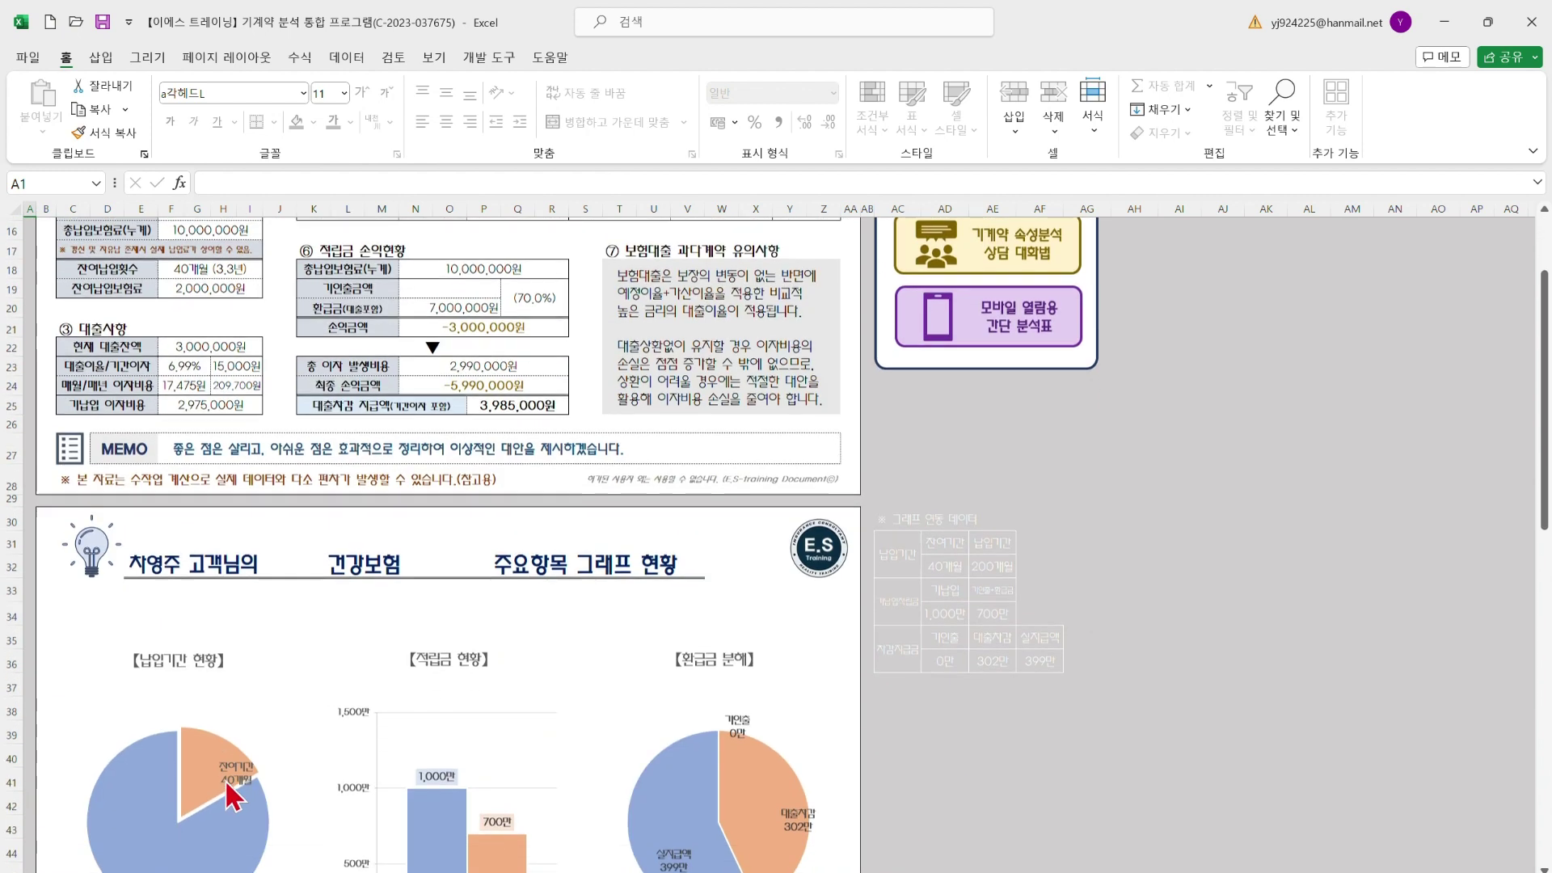
{"action": "scroll", "coordinate": [231, 783], "scroll_direction": "up", "scroll_amount": 5}
{"action": "scroll", "coordinate": [232, 785], "scroll_direction": "up", "scroll_amount": 3}
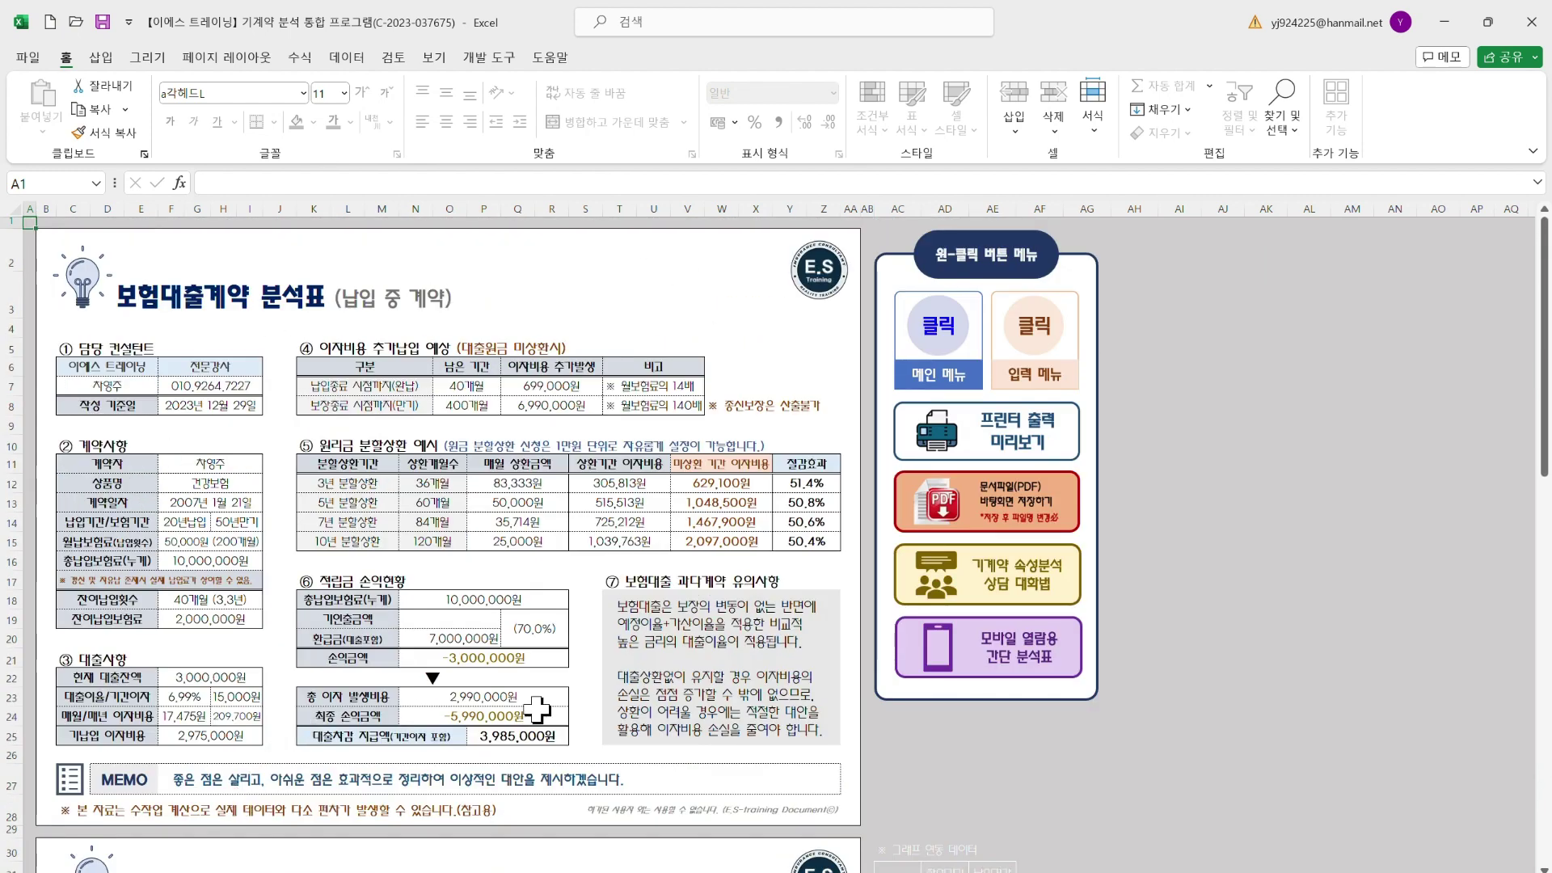
{"action": "scroll", "coordinate": [524, 679], "scroll_direction": "down", "scroll_amount": 4}
{"action": "scroll", "coordinate": [524, 676], "scroll_direction": "up", "scroll_amount": 4}
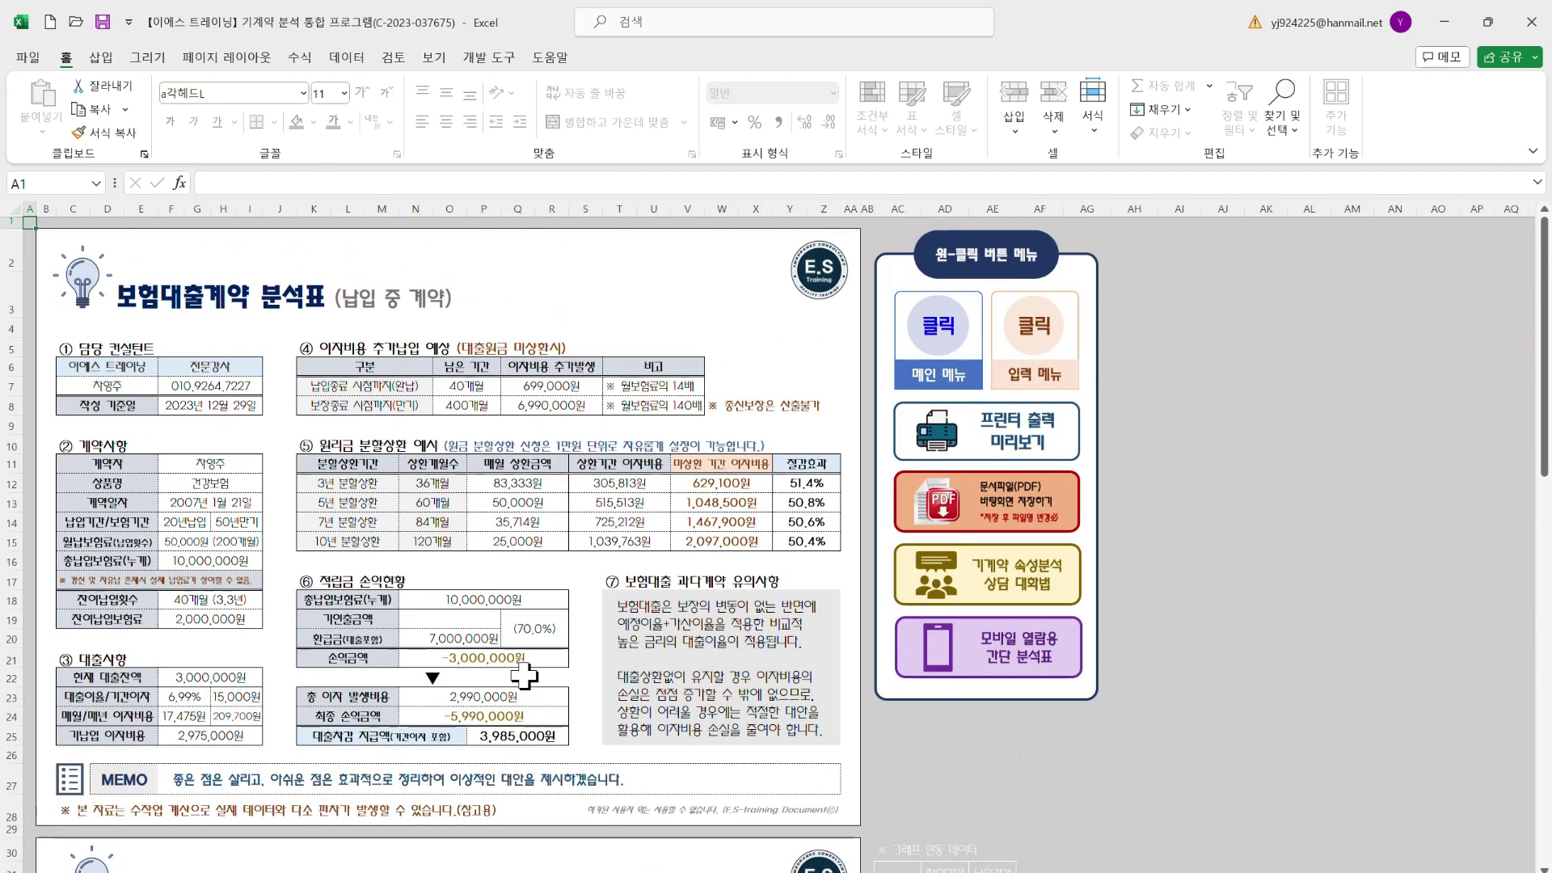
{"action": "scroll", "coordinate": [524, 676], "scroll_direction": "down", "scroll_amount": 5}
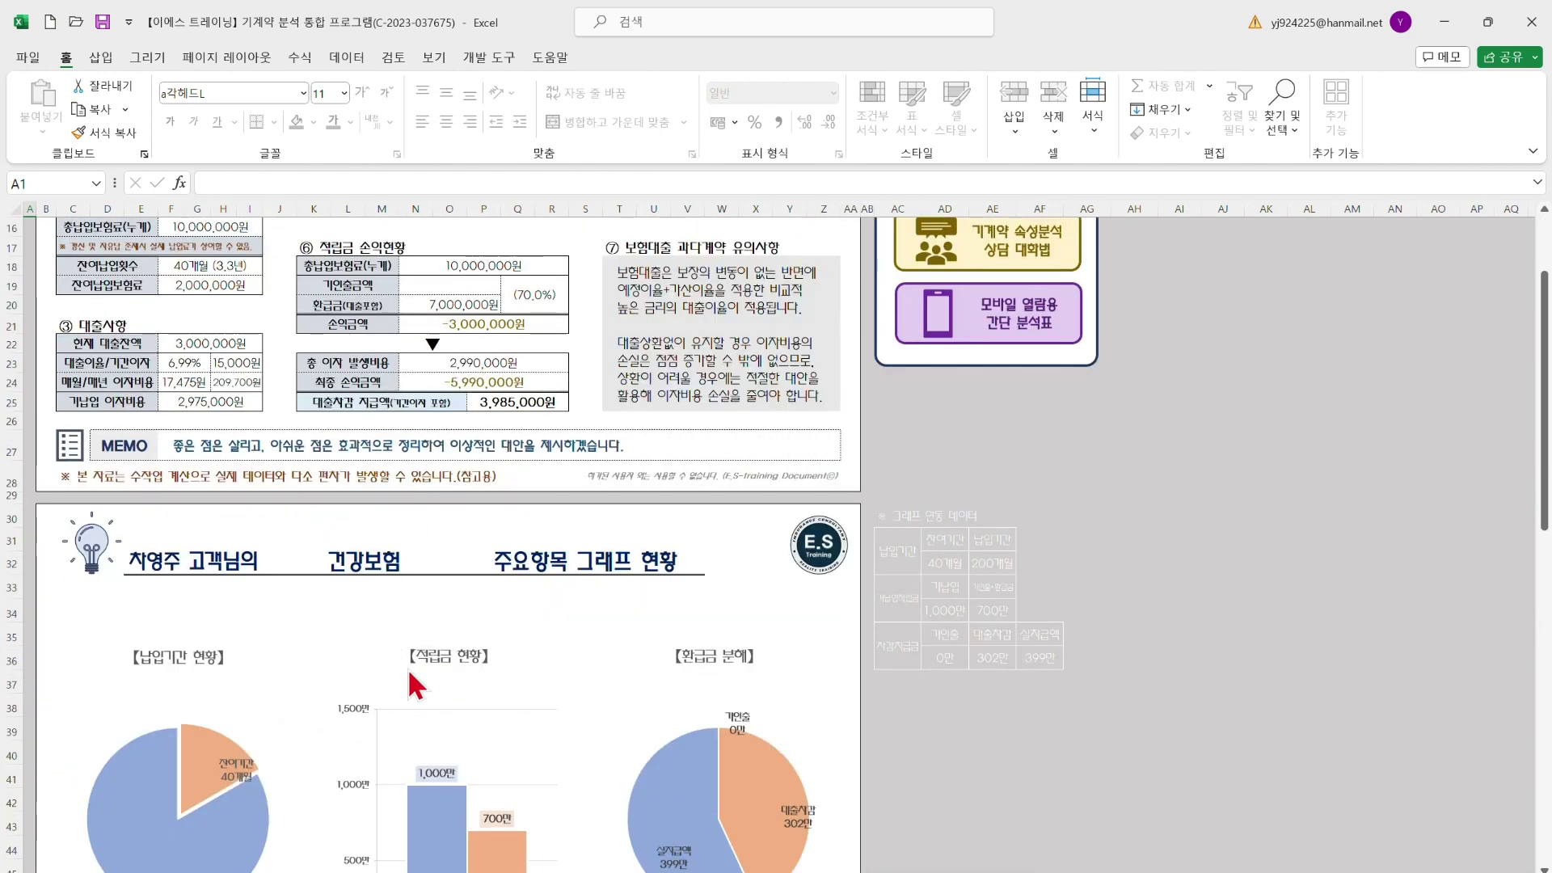
{"action": "scroll", "coordinate": [416, 685], "scroll_direction": "up", "scroll_amount": 5}
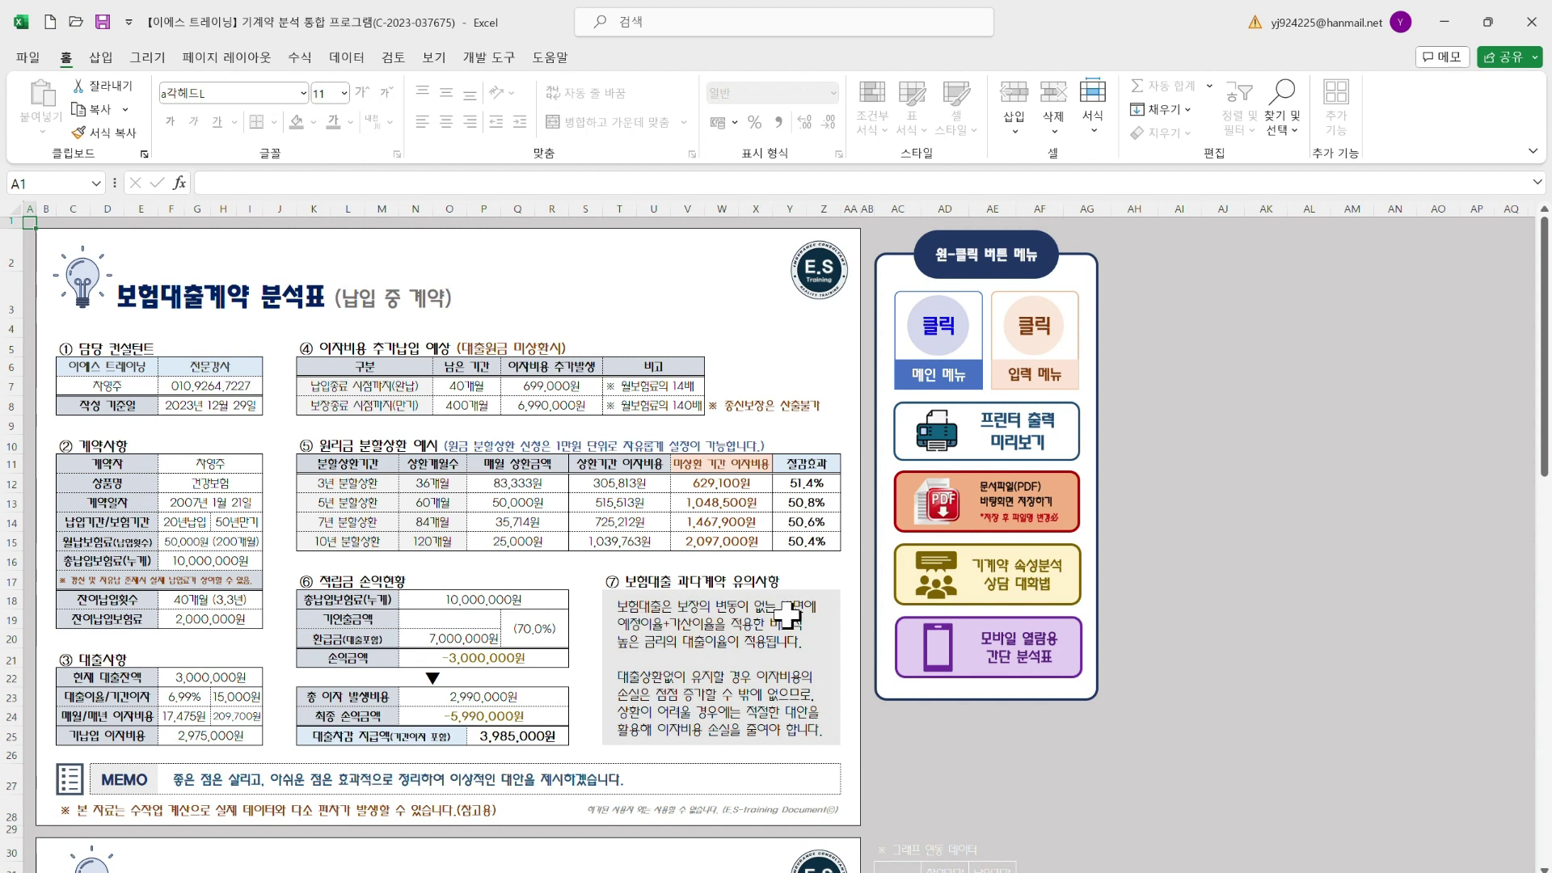
Open the '기계약 속성분석 상담 대화법' cafe article and read through its 활용 대화법 1–3 sections
{"action": "left_click", "coordinate": [991, 583]}
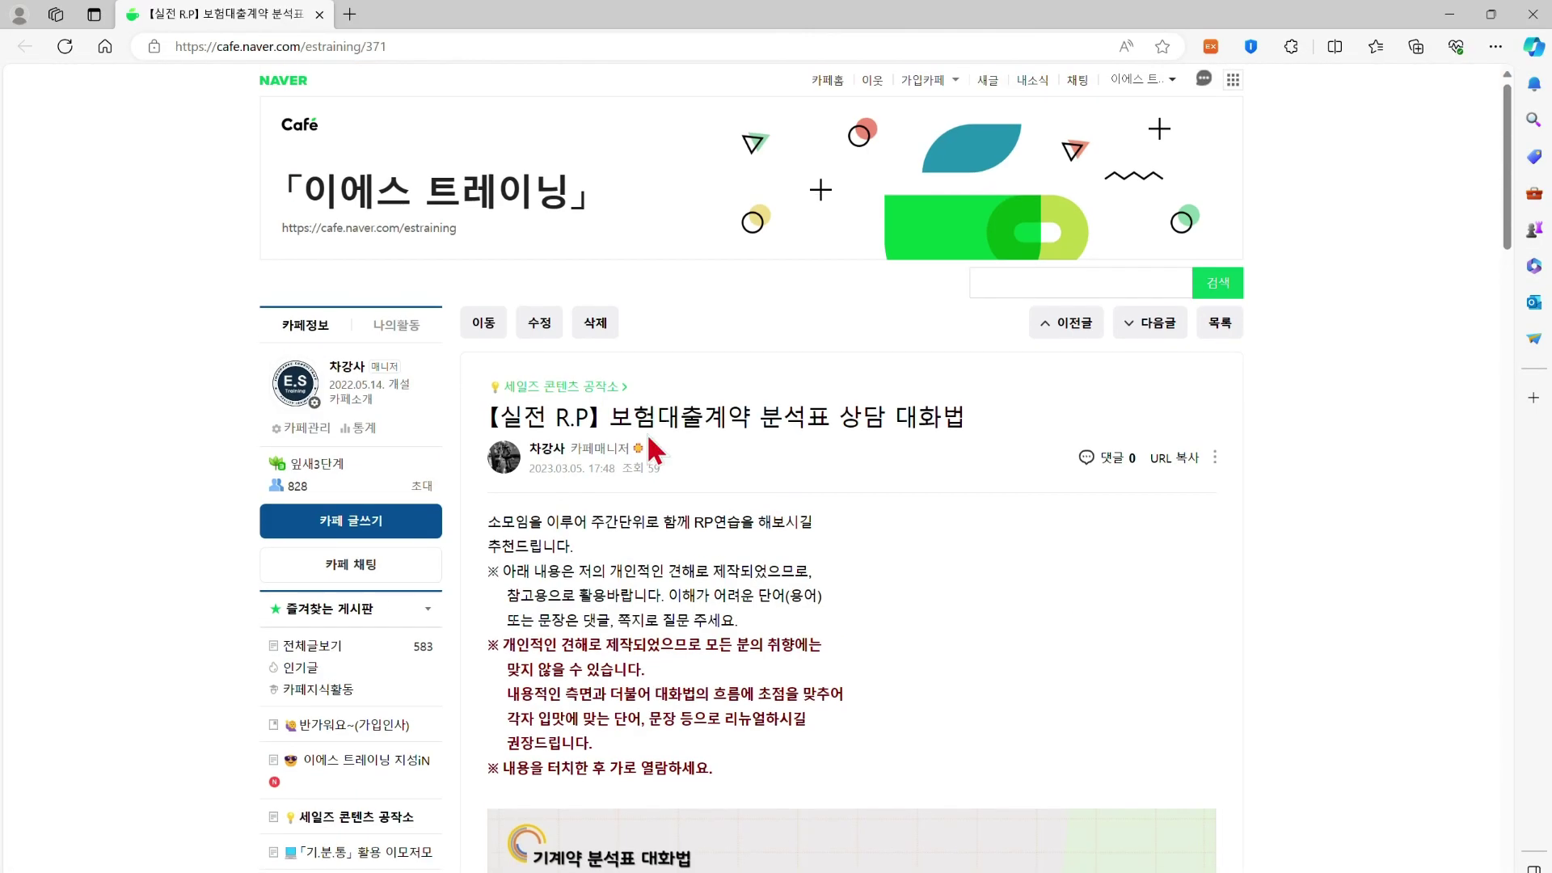
{"action": "scroll", "coordinate": [1157, 529], "scroll_direction": "down", "scroll_amount": 14}
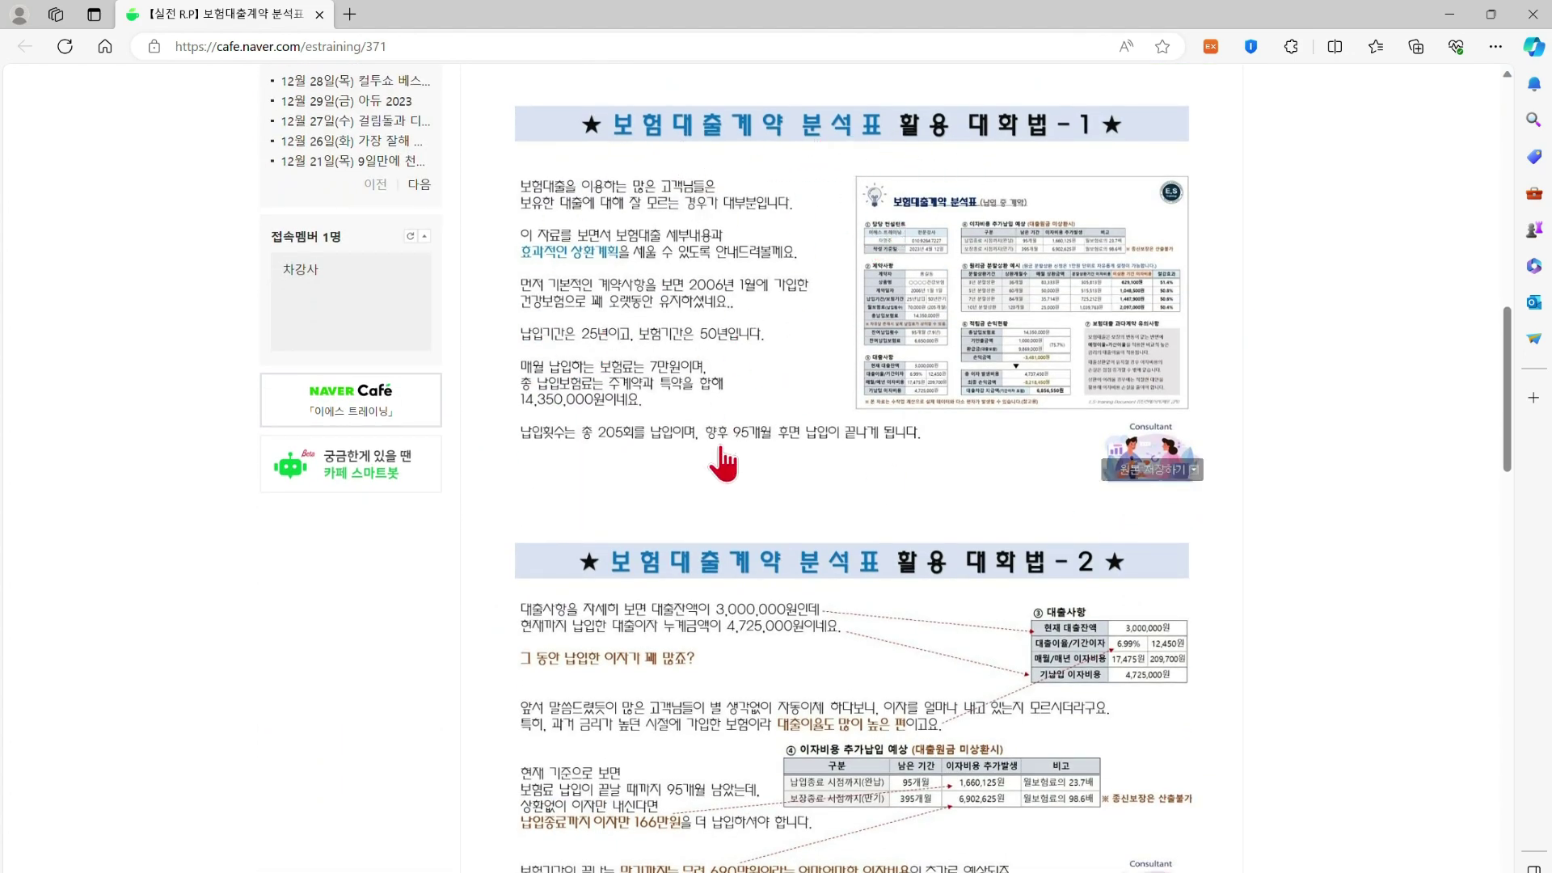
{"action": "scroll", "coordinate": [720, 458], "scroll_direction": "down", "scroll_amount": 10}
{"action": "scroll", "coordinate": [719, 566], "scroll_direction": "up", "scroll_amount": 13}
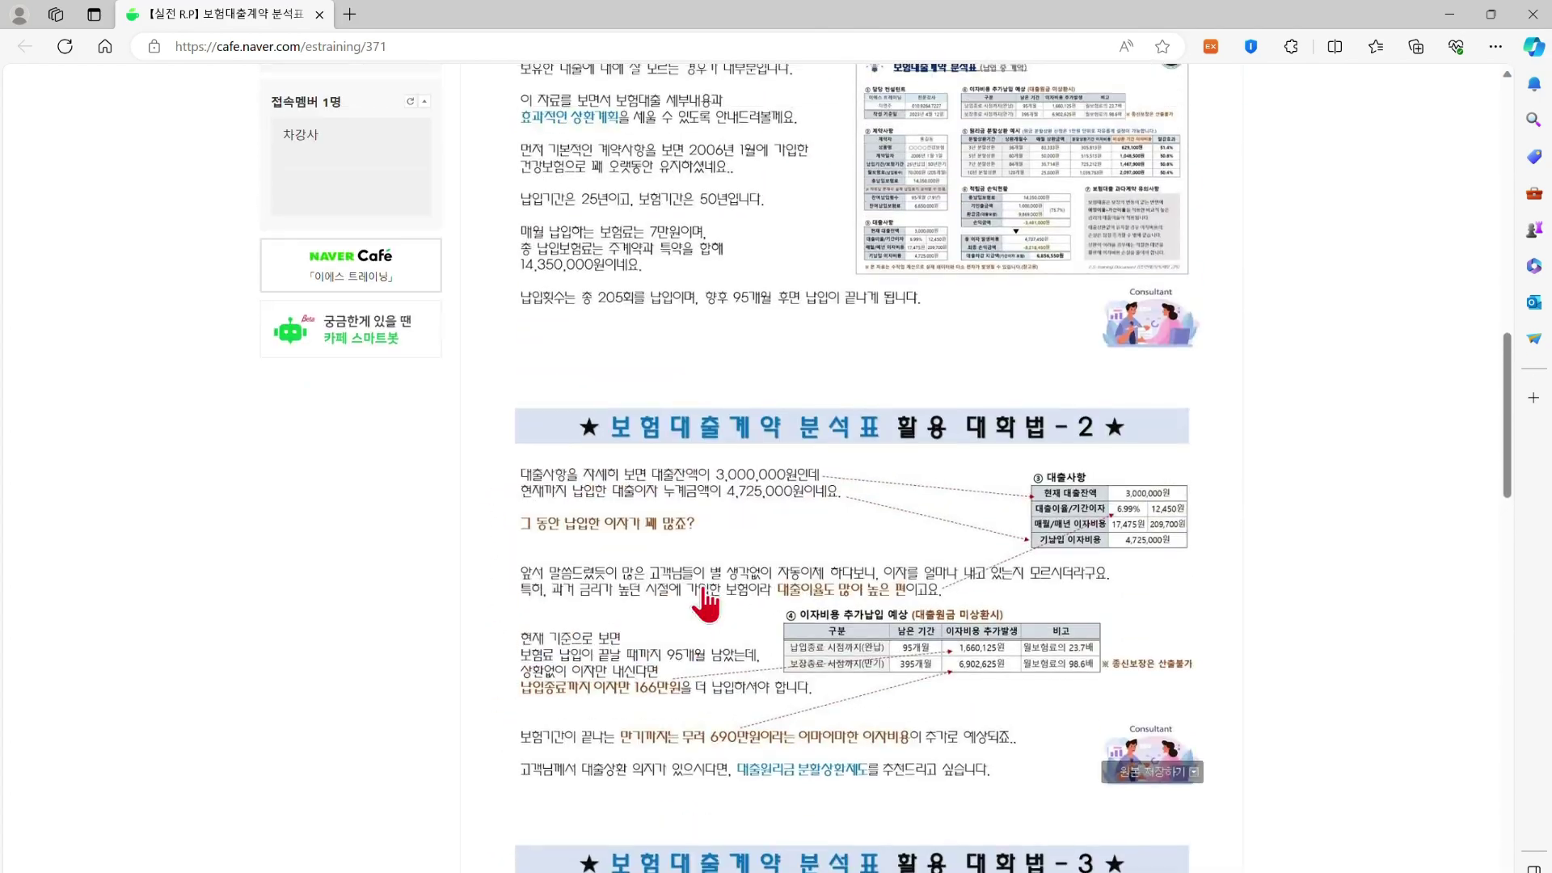
{"action": "scroll", "coordinate": [715, 509], "scroll_direction": "down", "scroll_amount": 7}
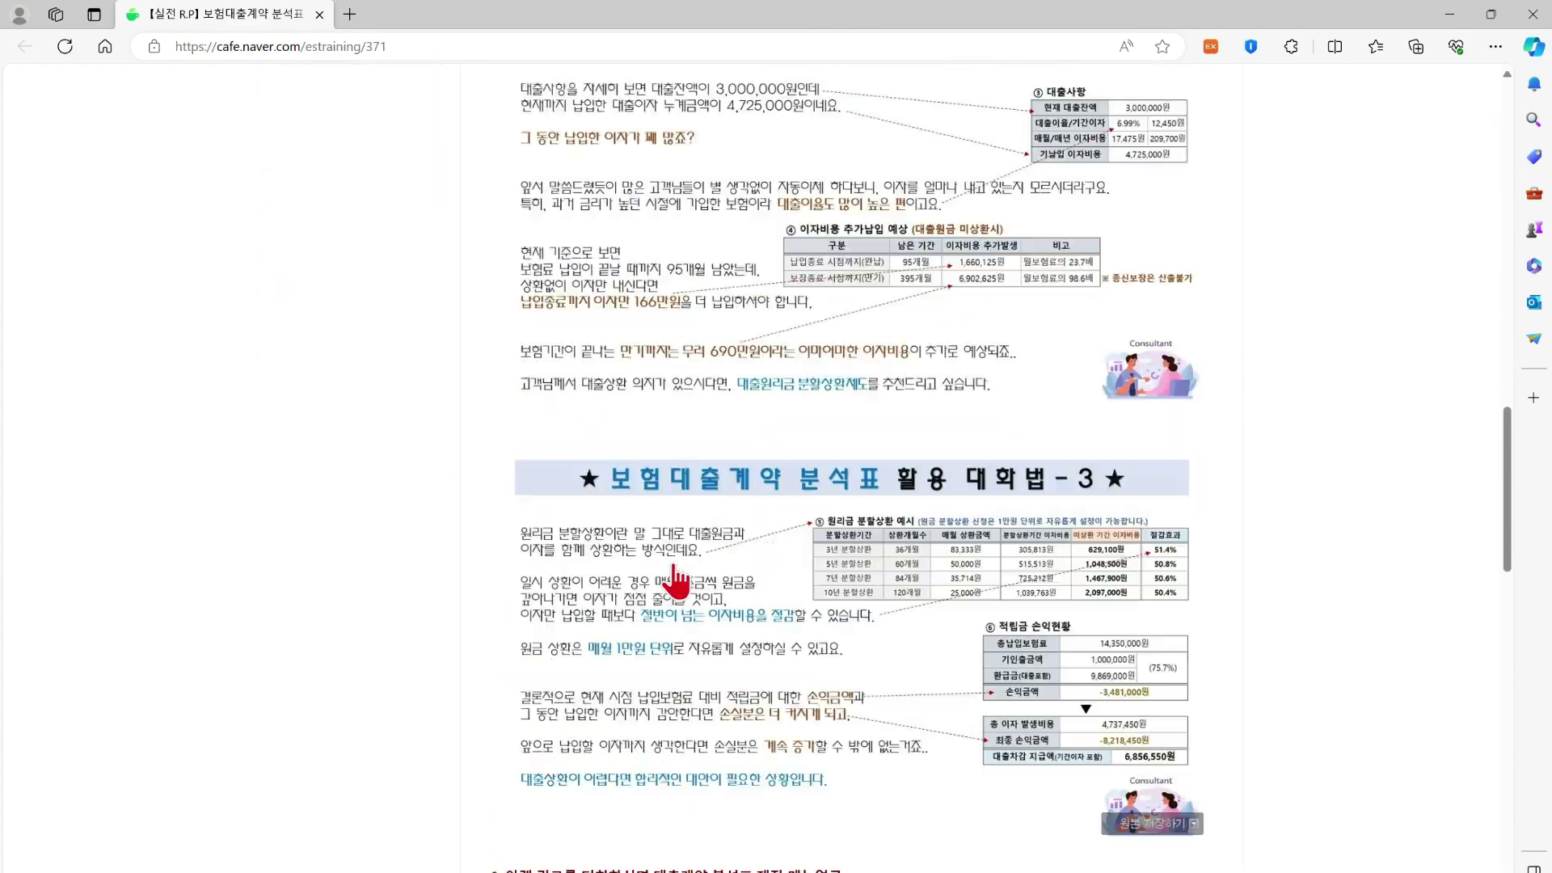
{"action": "scroll", "coordinate": [695, 558], "scroll_direction": "up", "scroll_amount": 11}
{"action": "scroll", "coordinate": [677, 582], "scroll_direction": "down", "scroll_amount": 5}
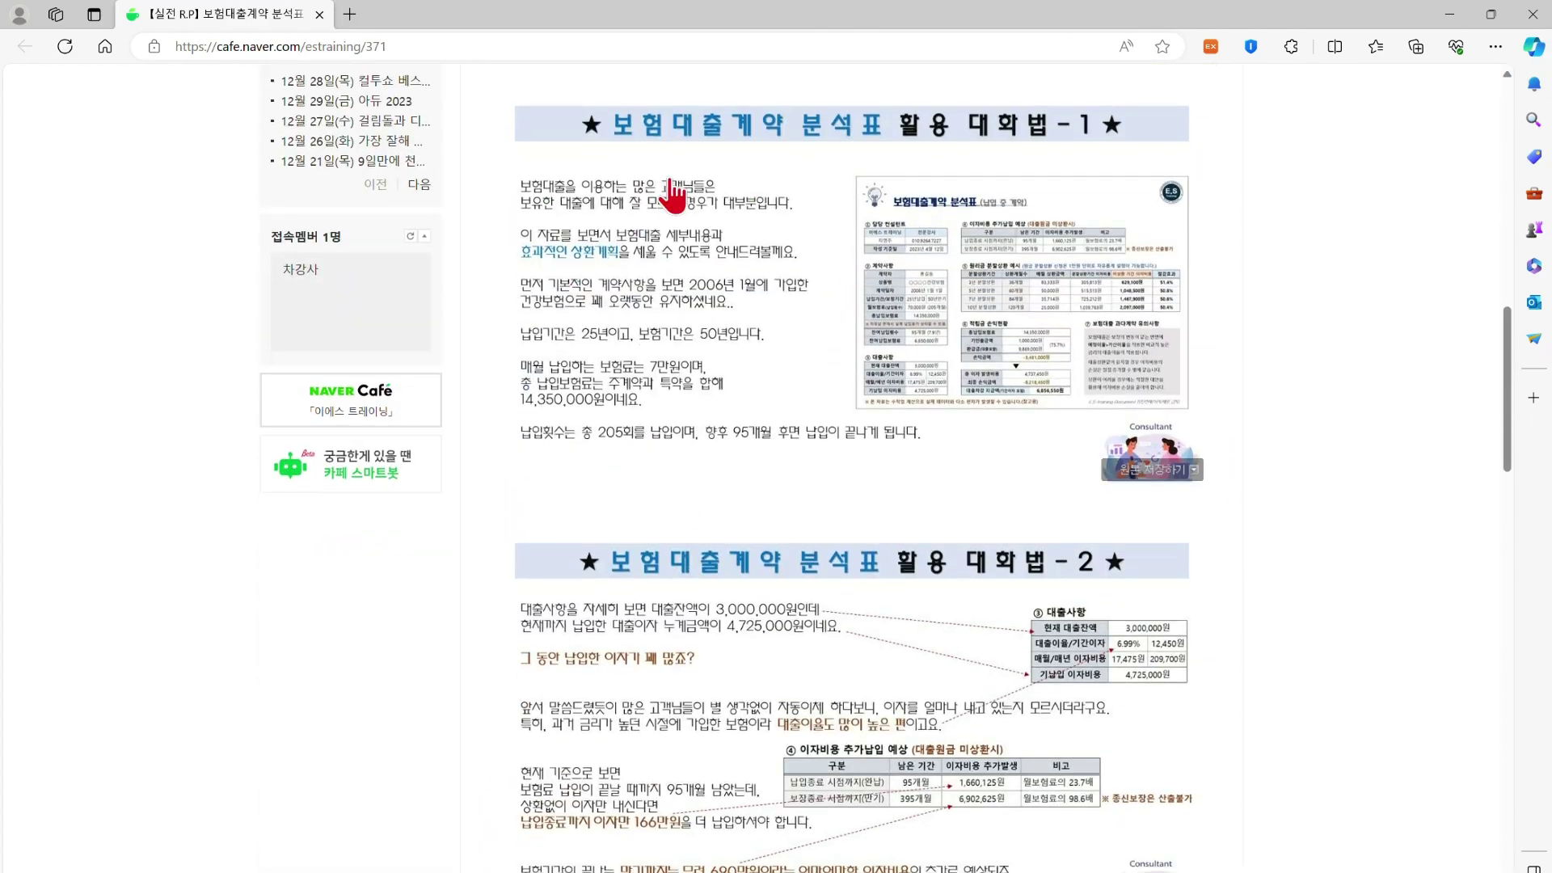
{"action": "scroll", "coordinate": [722, 626], "scroll_direction": "down", "scroll_amount": 9}
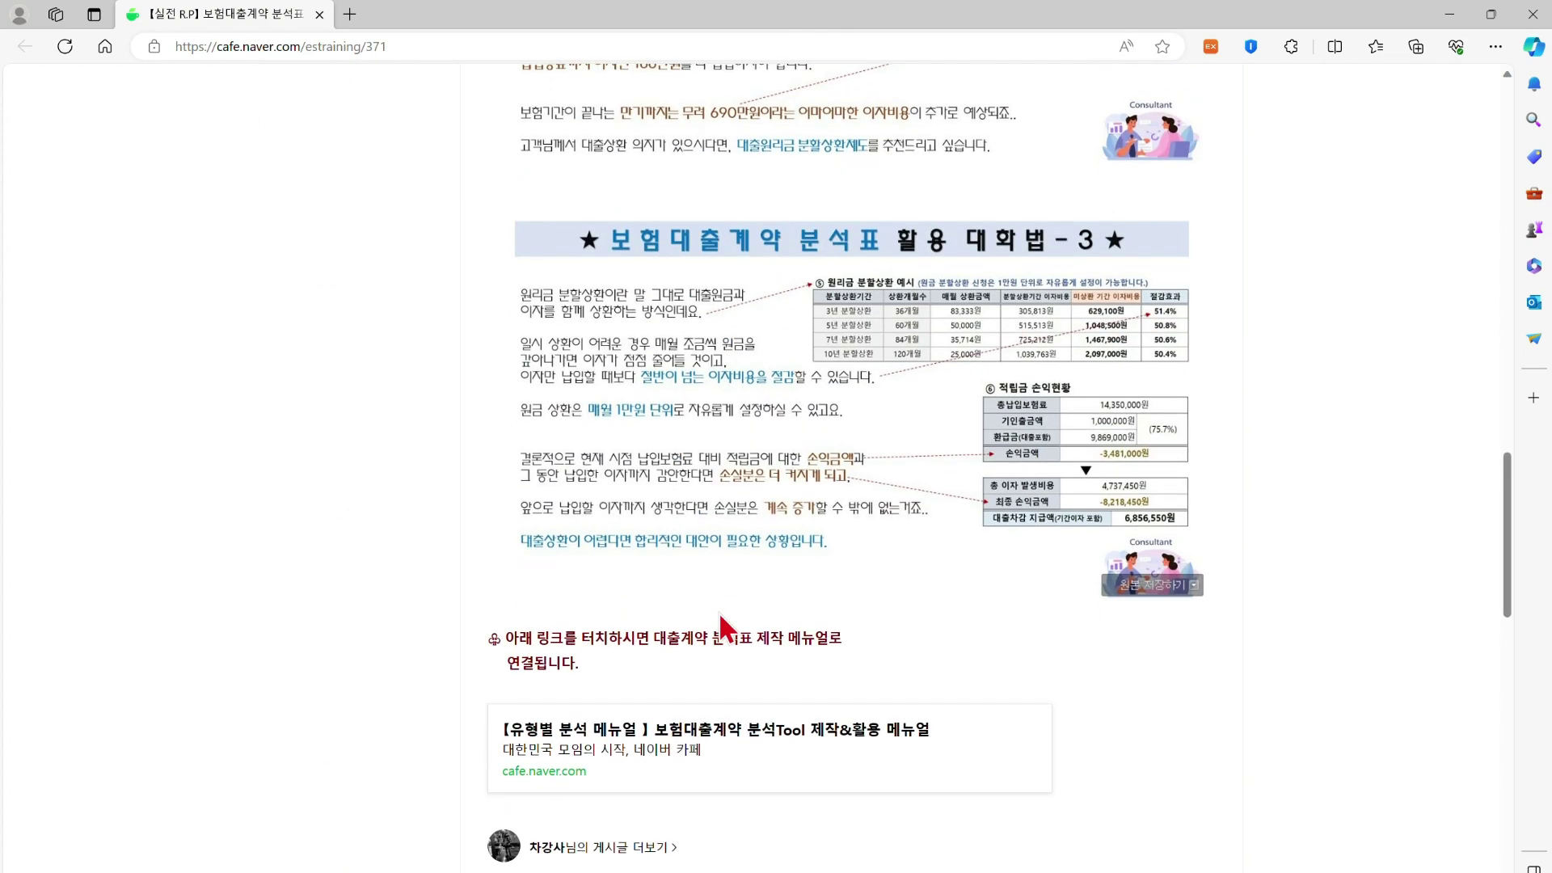
{"action": "scroll", "coordinate": [728, 627], "scroll_direction": "up", "scroll_amount": 6}
{"action": "scroll", "coordinate": [720, 619], "scroll_direction": "up", "scroll_amount": 1}
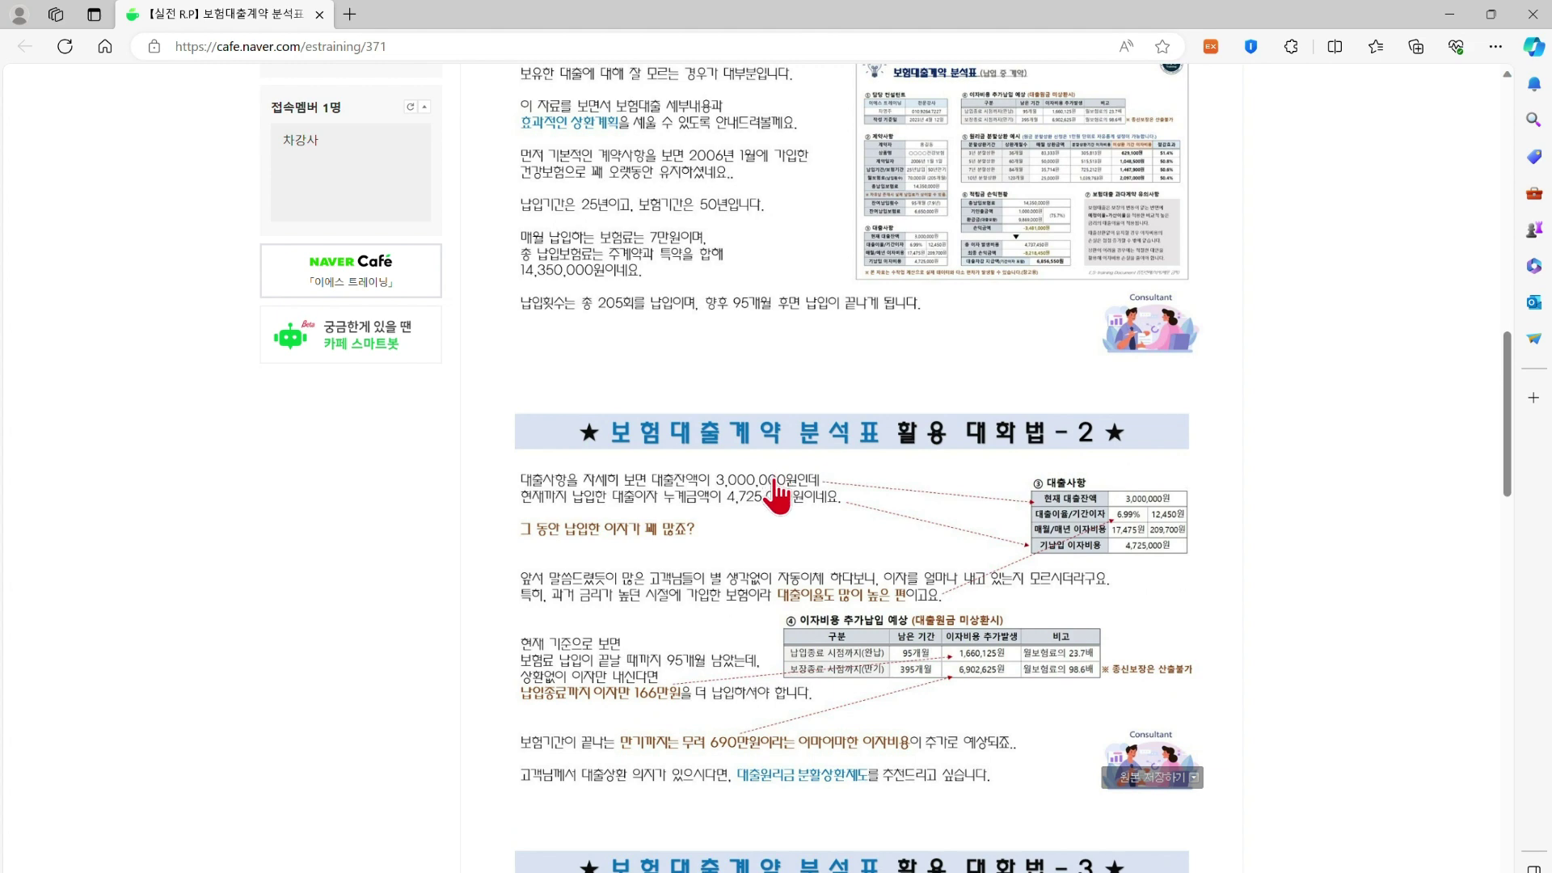
{"action": "scroll", "coordinate": [778, 494], "scroll_direction": "up", "scroll_amount": 3}
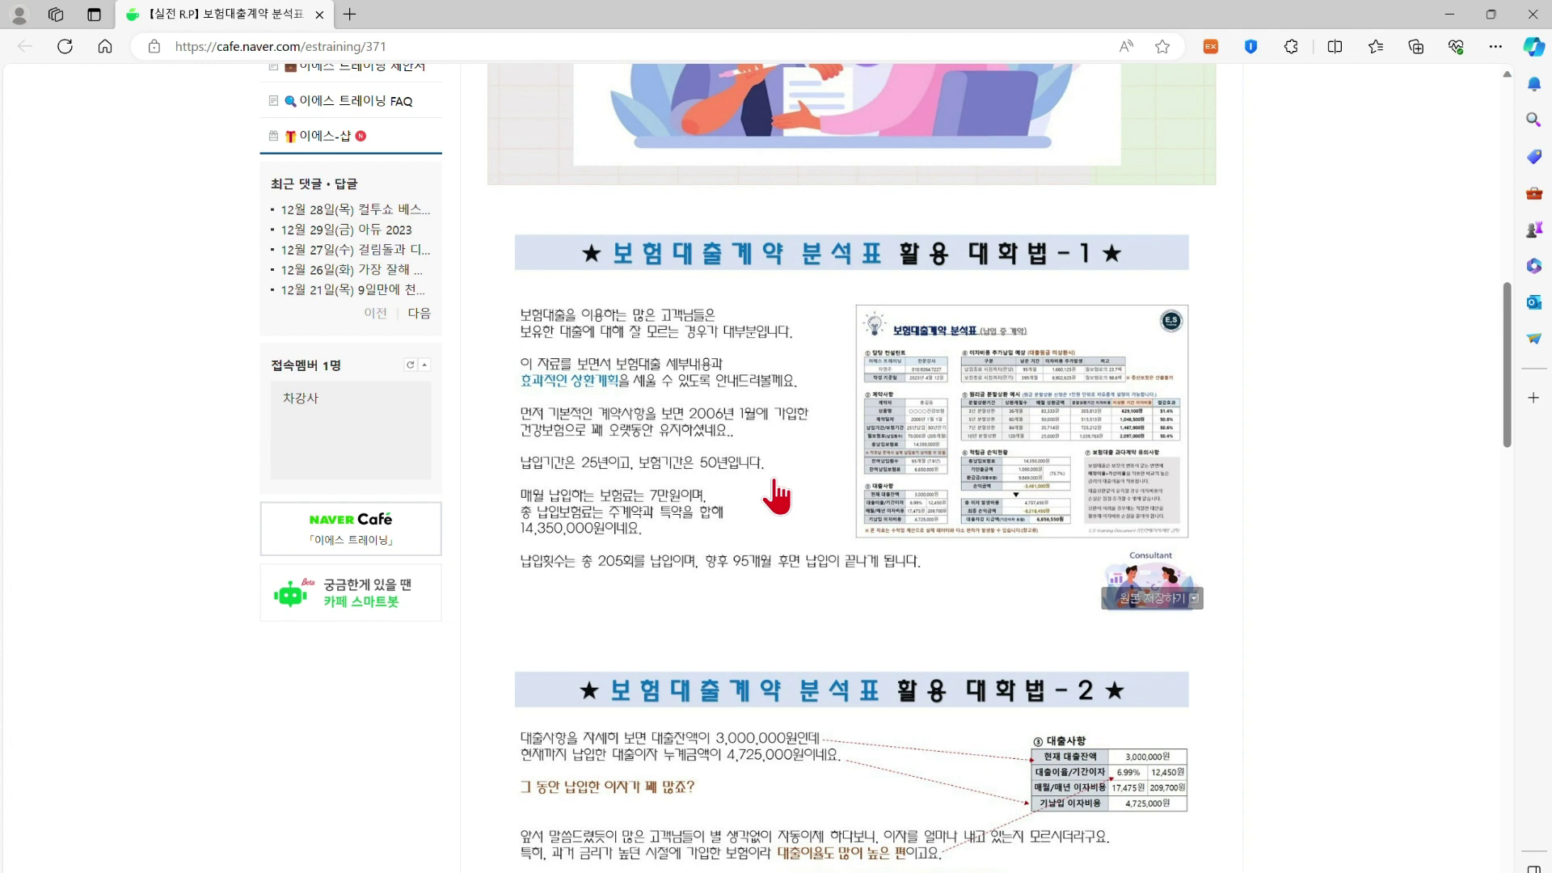
{"action": "scroll", "coordinate": [777, 495], "scroll_direction": "down", "scroll_amount": 3}
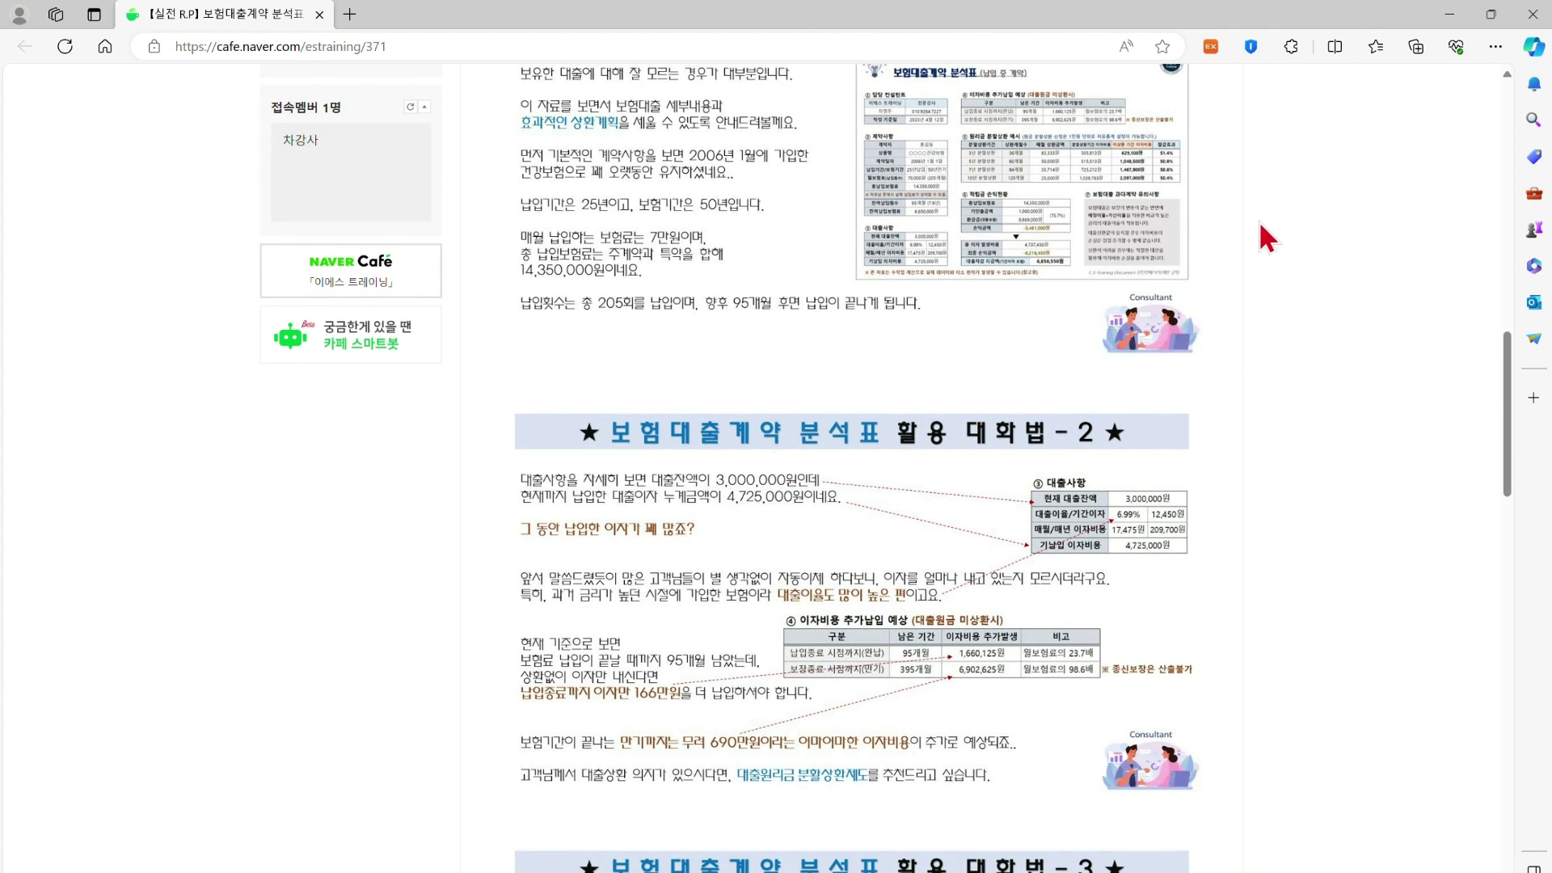
Close the Edge window and scroll the 보험대출계약 분석표 (납입 중 계약) report down and back to the top
{"action": "left_click", "coordinate": [1534, 17]}
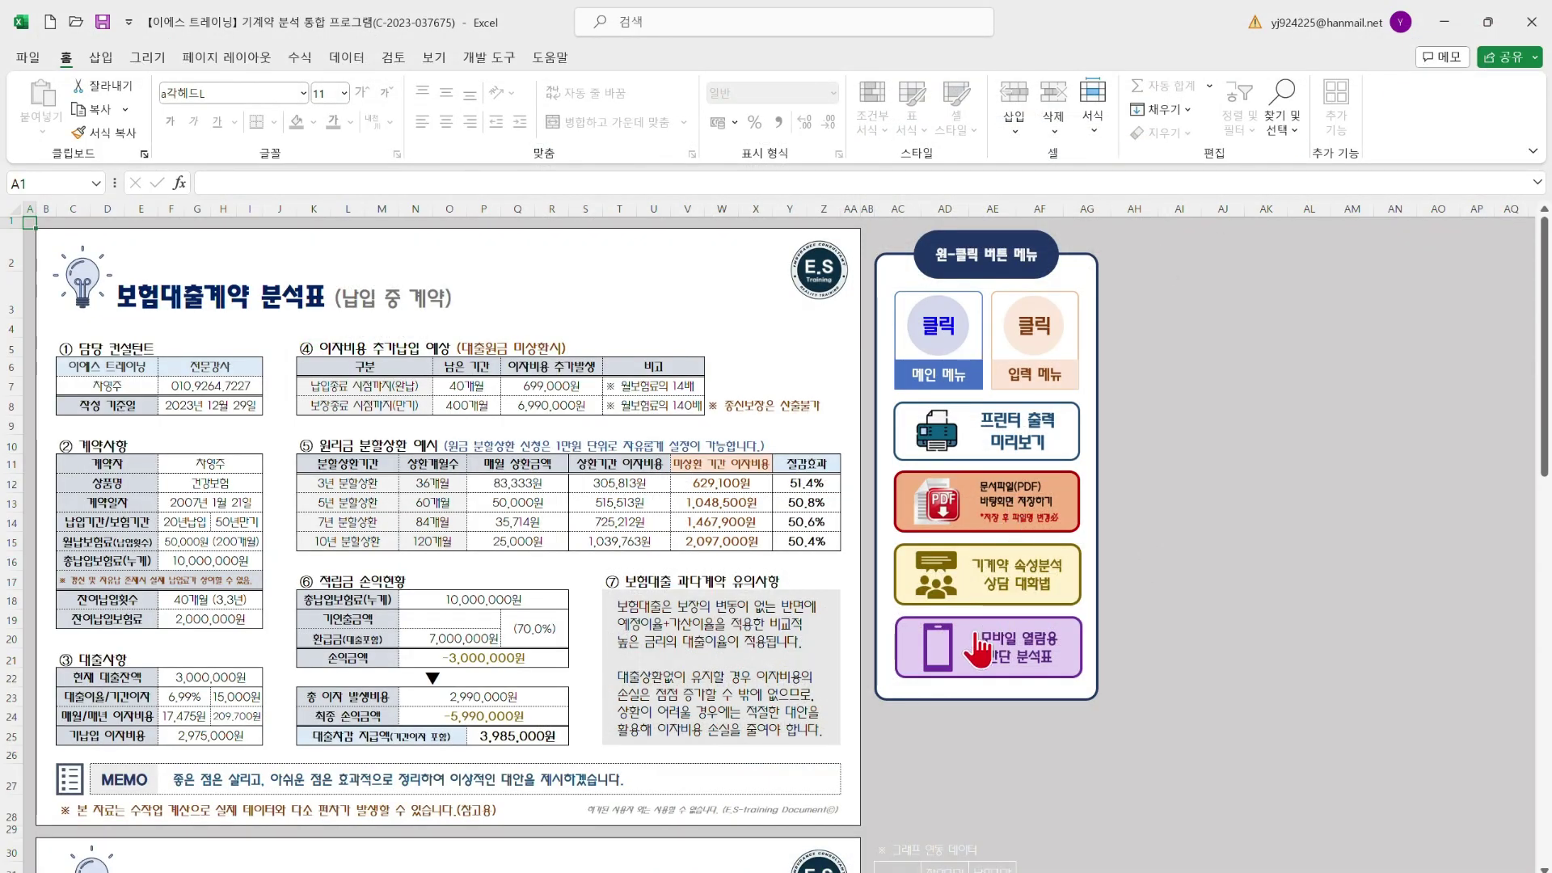
{"action": "scroll", "coordinate": [560, 598], "scroll_direction": "down", "scroll_amount": 4}
{"action": "scroll", "coordinate": [560, 598], "scroll_direction": "down", "scroll_amount": 5}
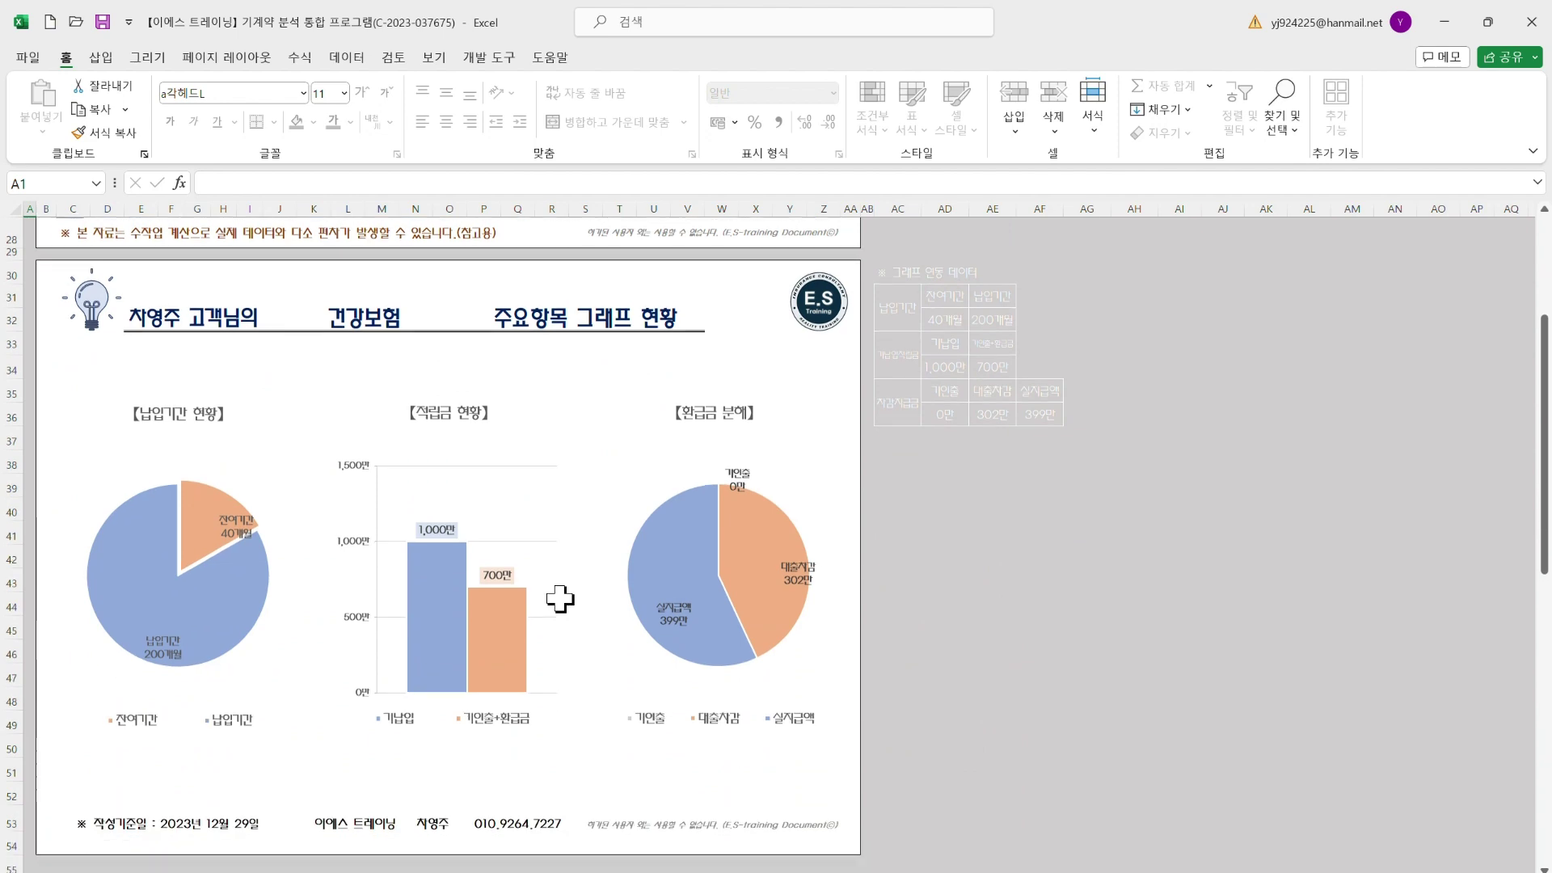
{"action": "scroll", "coordinate": [561, 598], "scroll_direction": "up", "scroll_amount": 6}
{"action": "scroll", "coordinate": [560, 598], "scroll_direction": "up", "scroll_amount": 2}
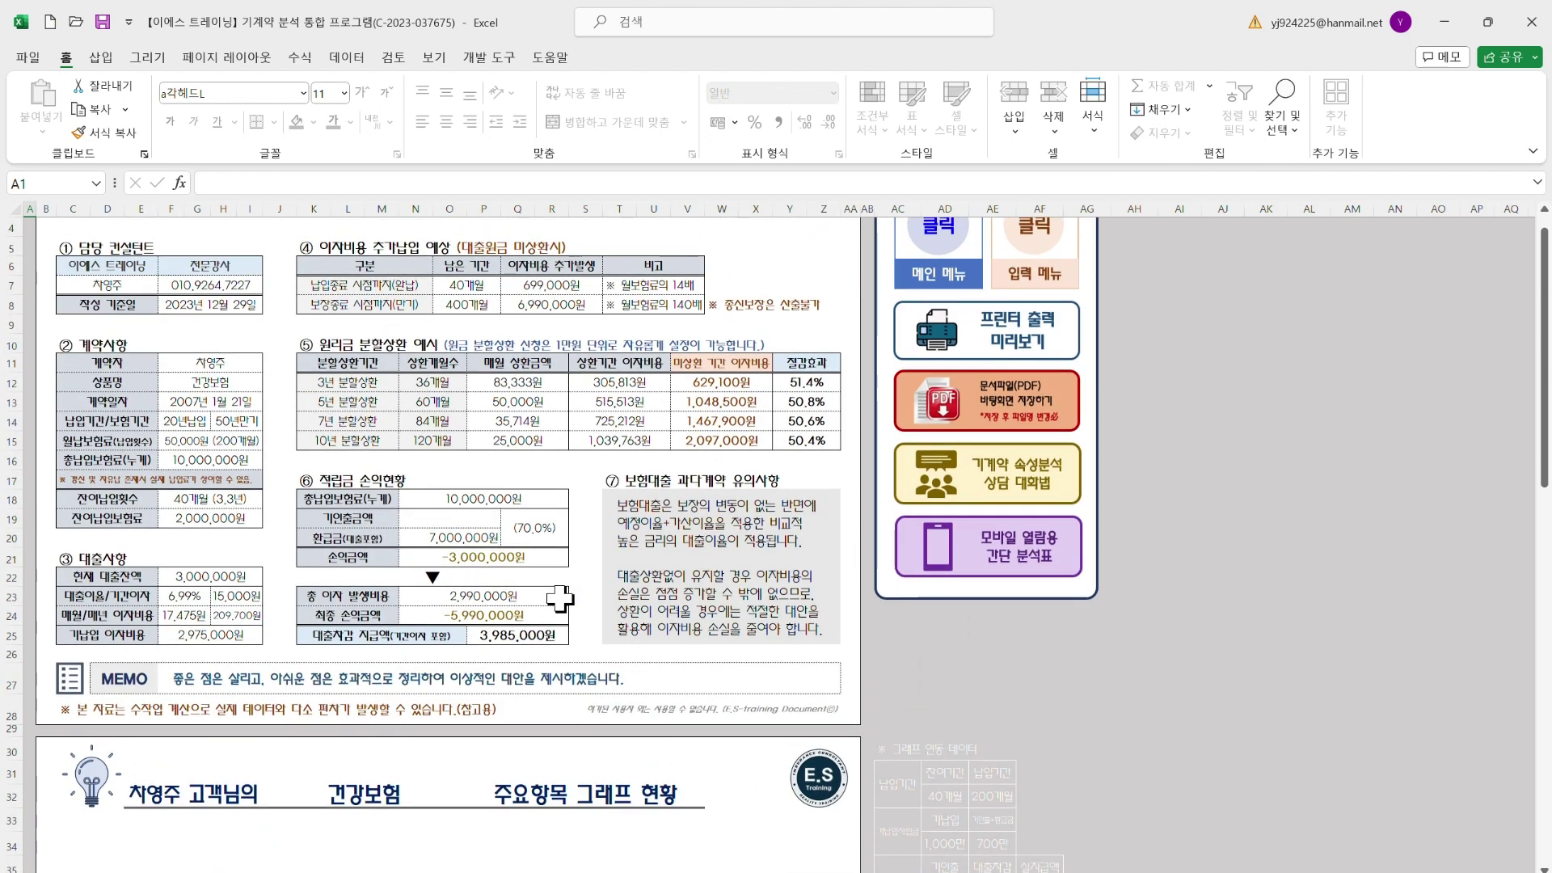
{"action": "scroll", "coordinate": [560, 598], "scroll_direction": "up", "scroll_amount": 2}
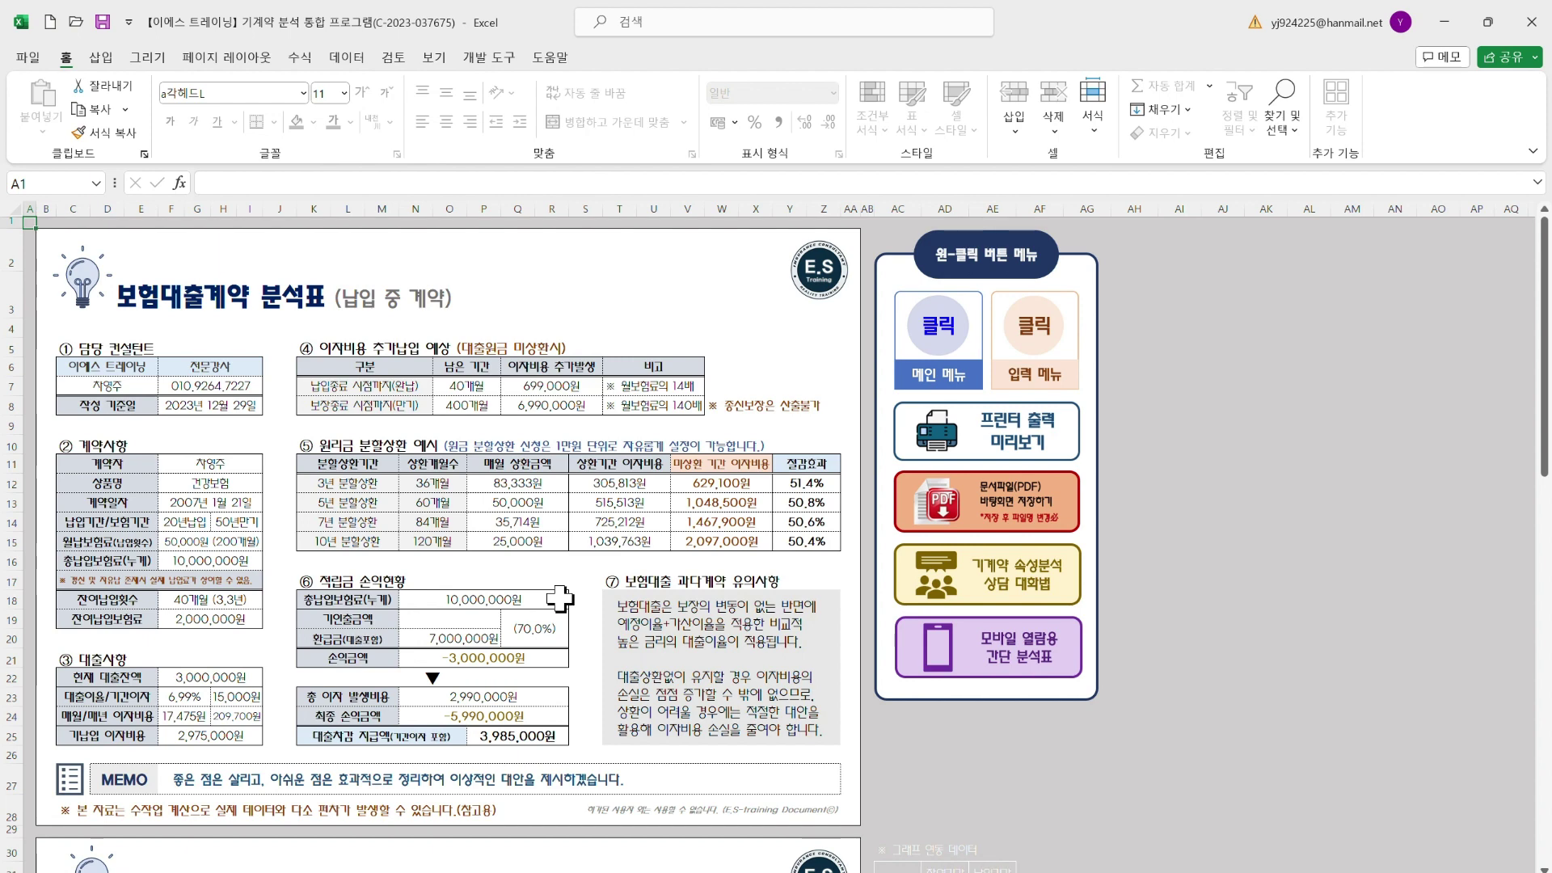
Switch to the 보험대출계약(요약본) mobile summary sheet and check its print preview
{"action": "left_click", "coordinate": [990, 665]}
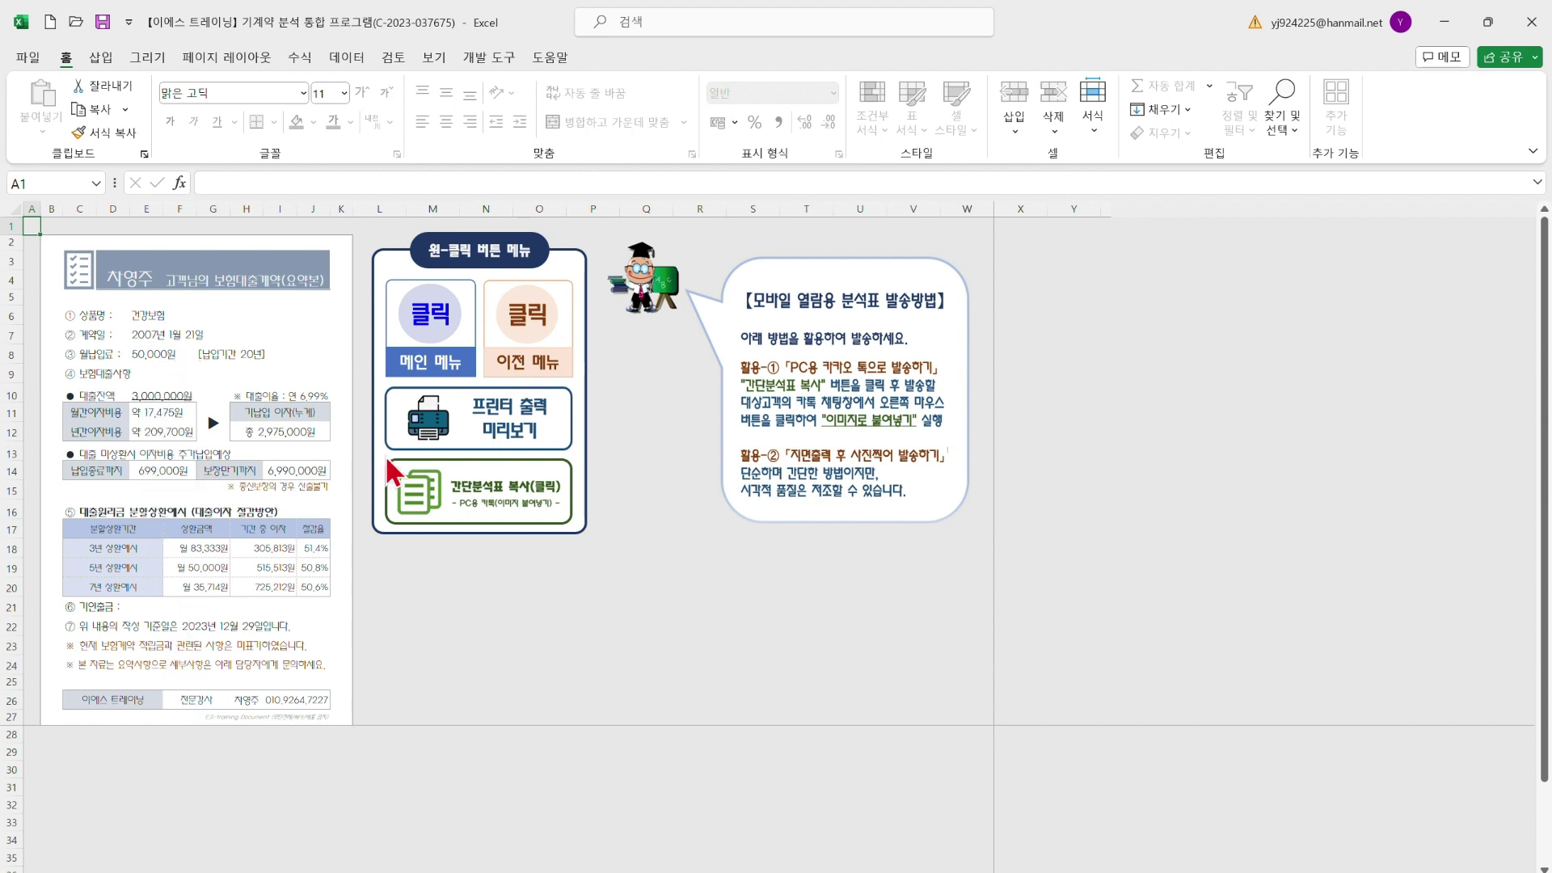
{"action": "left_click", "coordinate": [506, 436]}
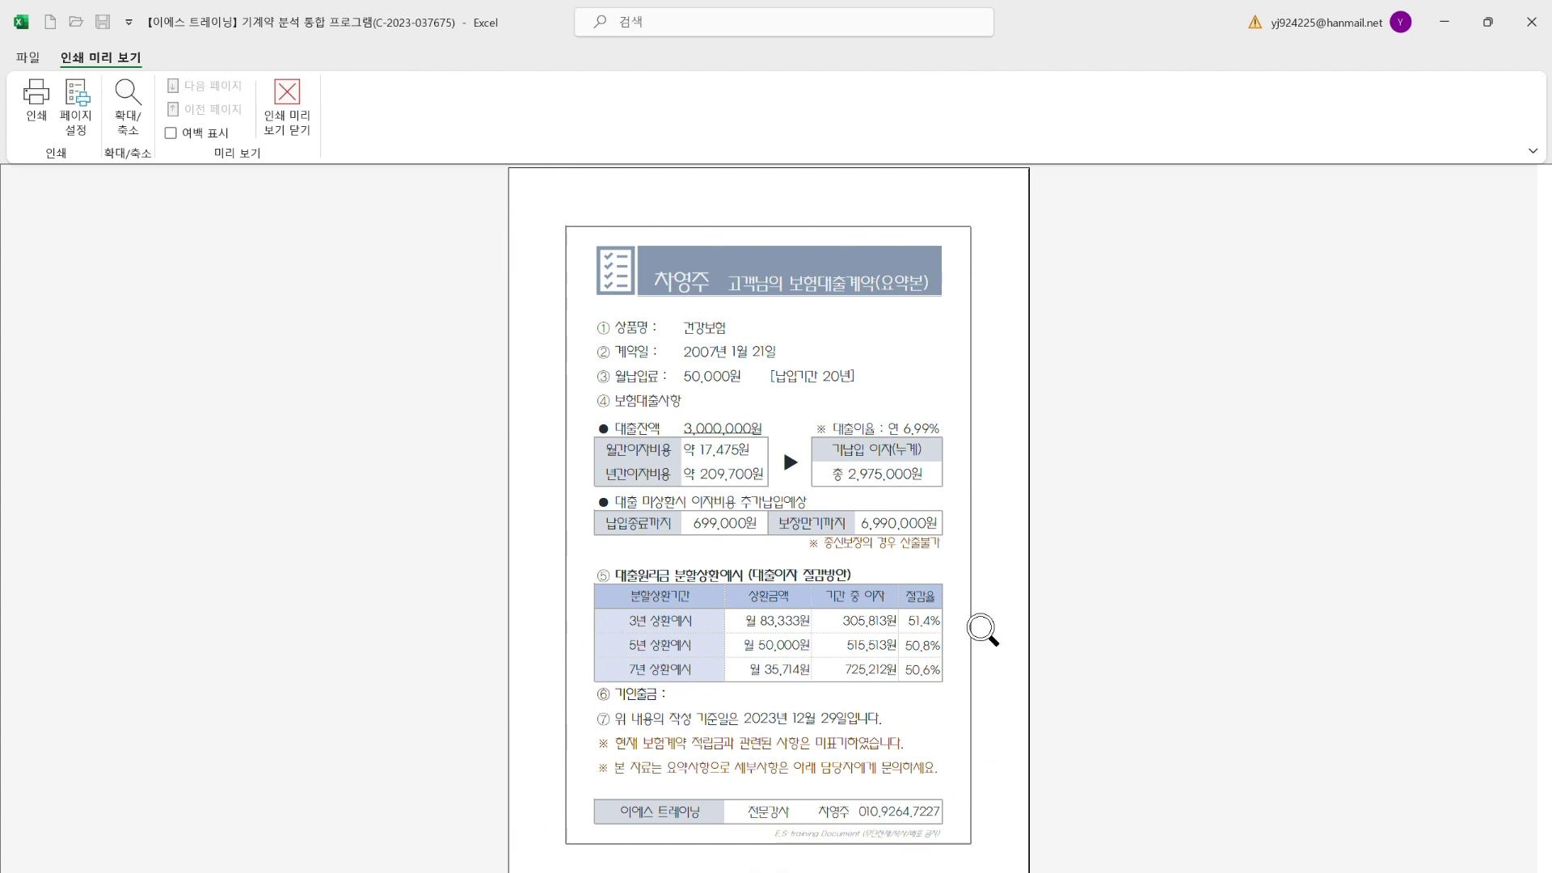
{"action": "left_click", "coordinate": [290, 121]}
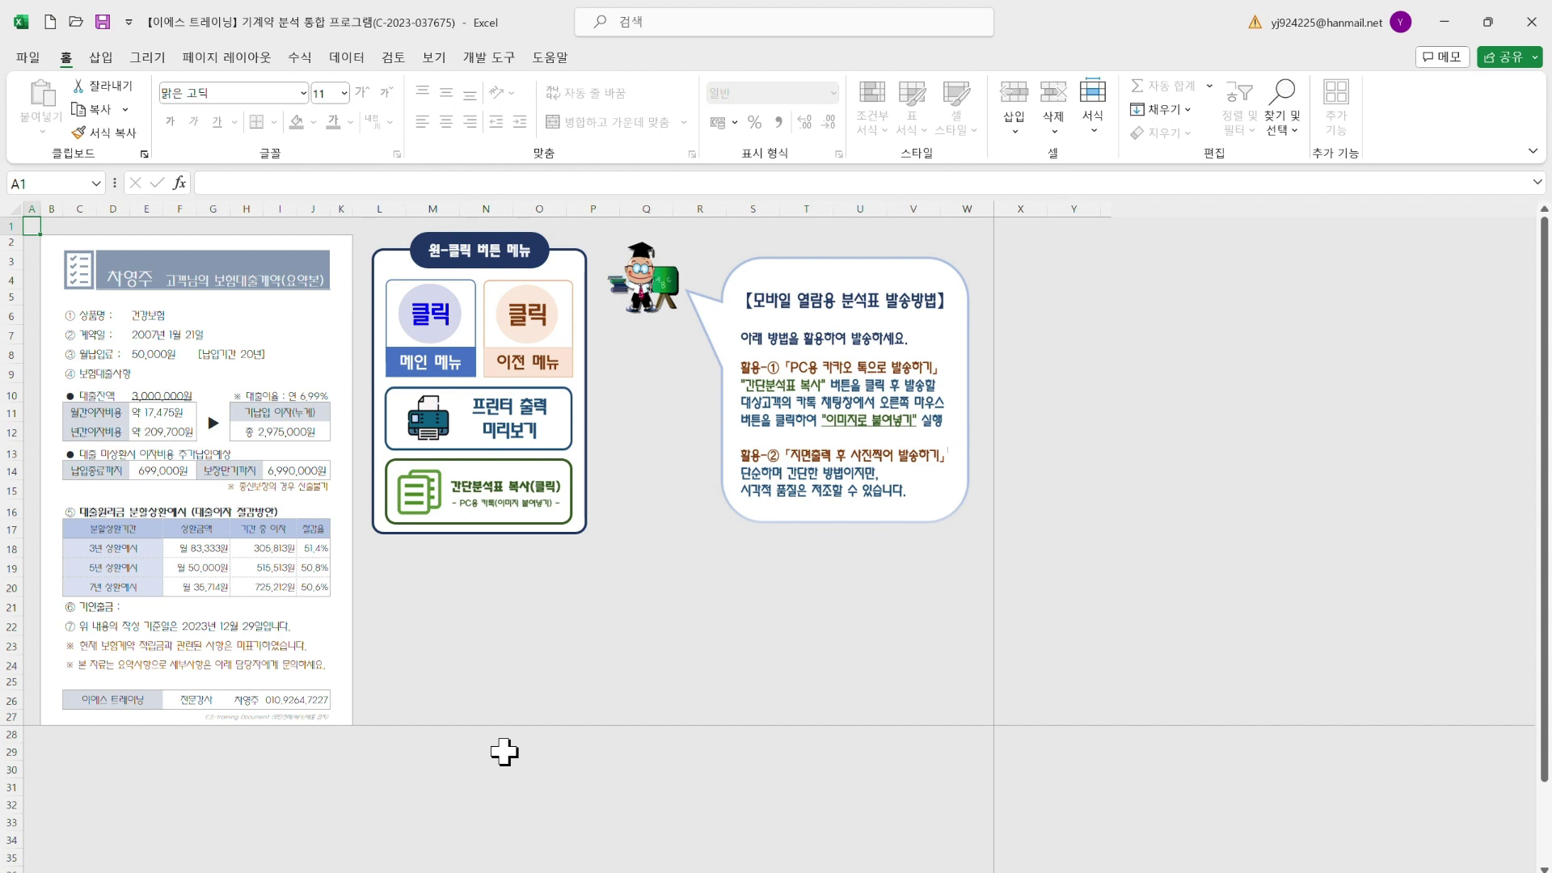
Copy the B2:K27 summary area with the 간단분석표 복사 button, with the customer's KakaoTalk chat open
{"action": "left_click", "coordinate": [1179, 871]}
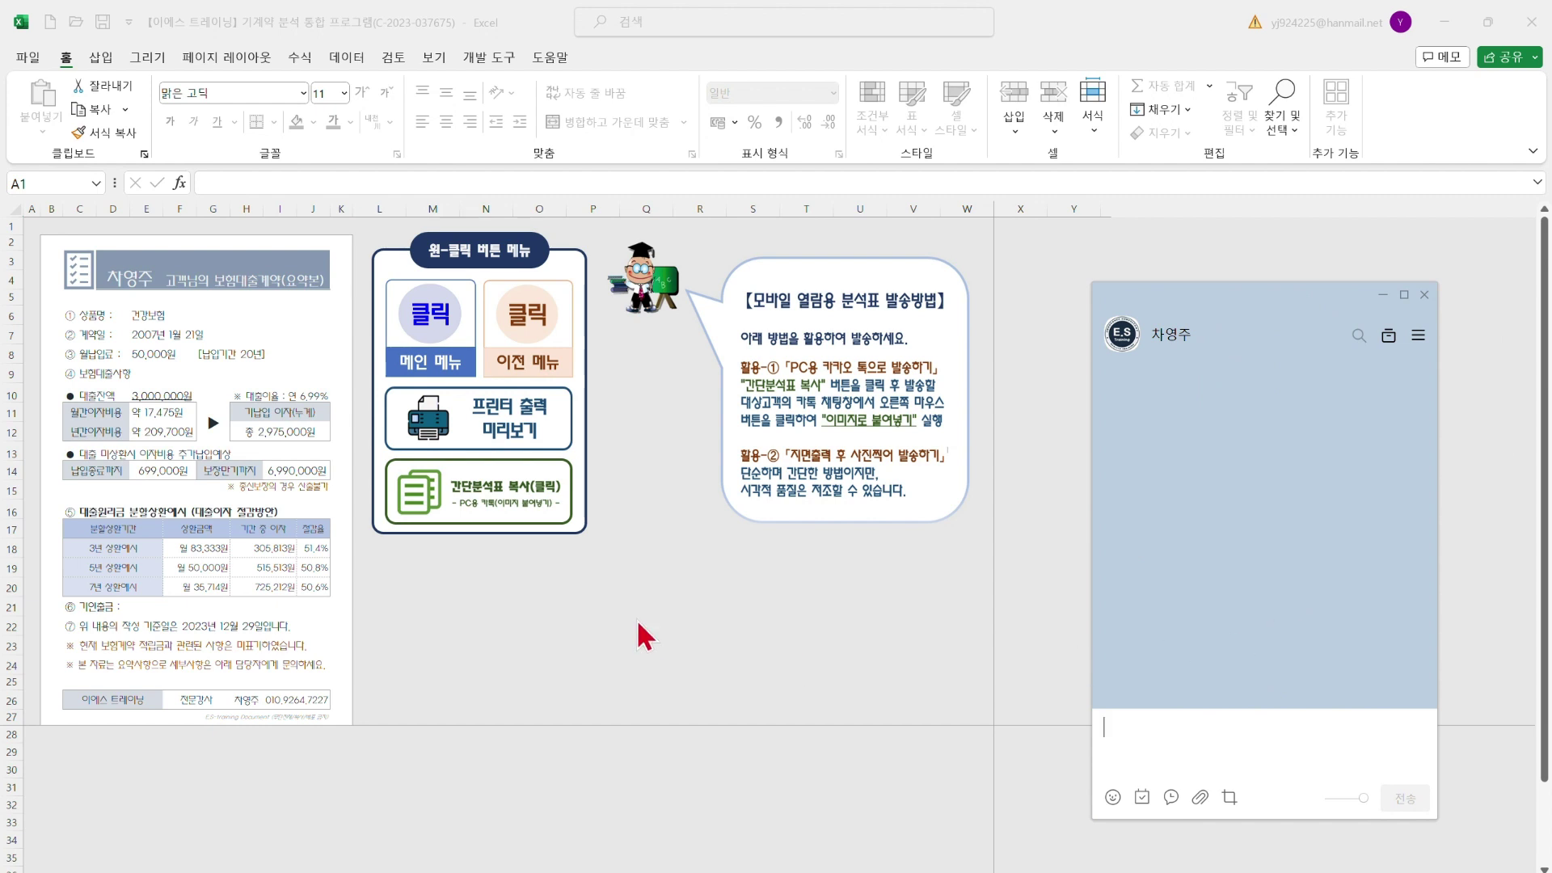
{"action": "left_click", "coordinate": [509, 510]}
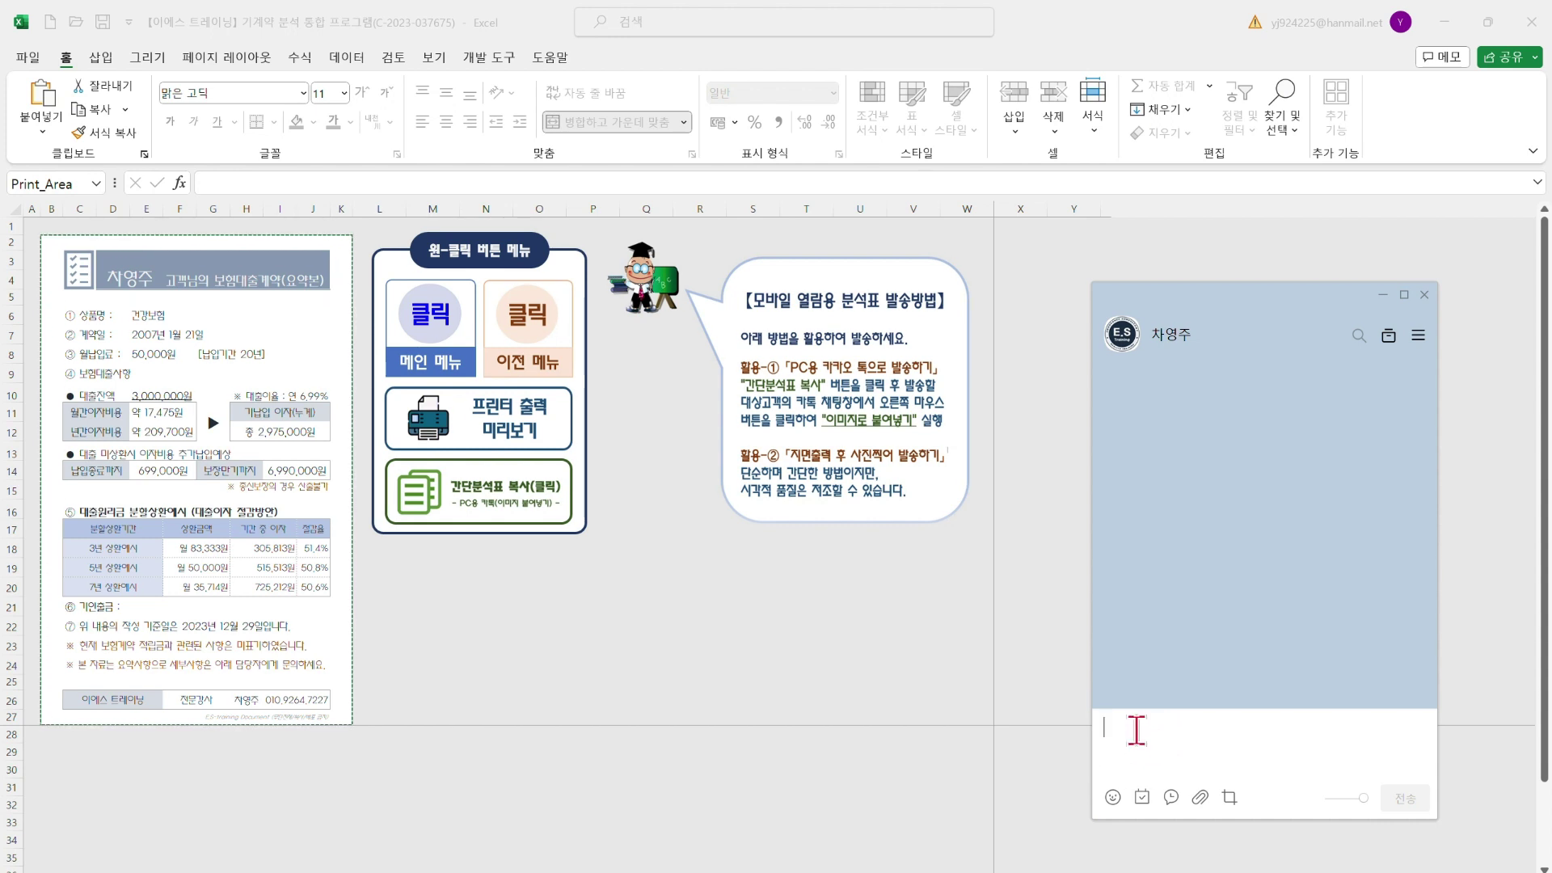
Paste the summary into the chat as an image, caption it with the customer's loan analysis summary, and send
{"action": "right_click", "coordinate": [1136, 730]}
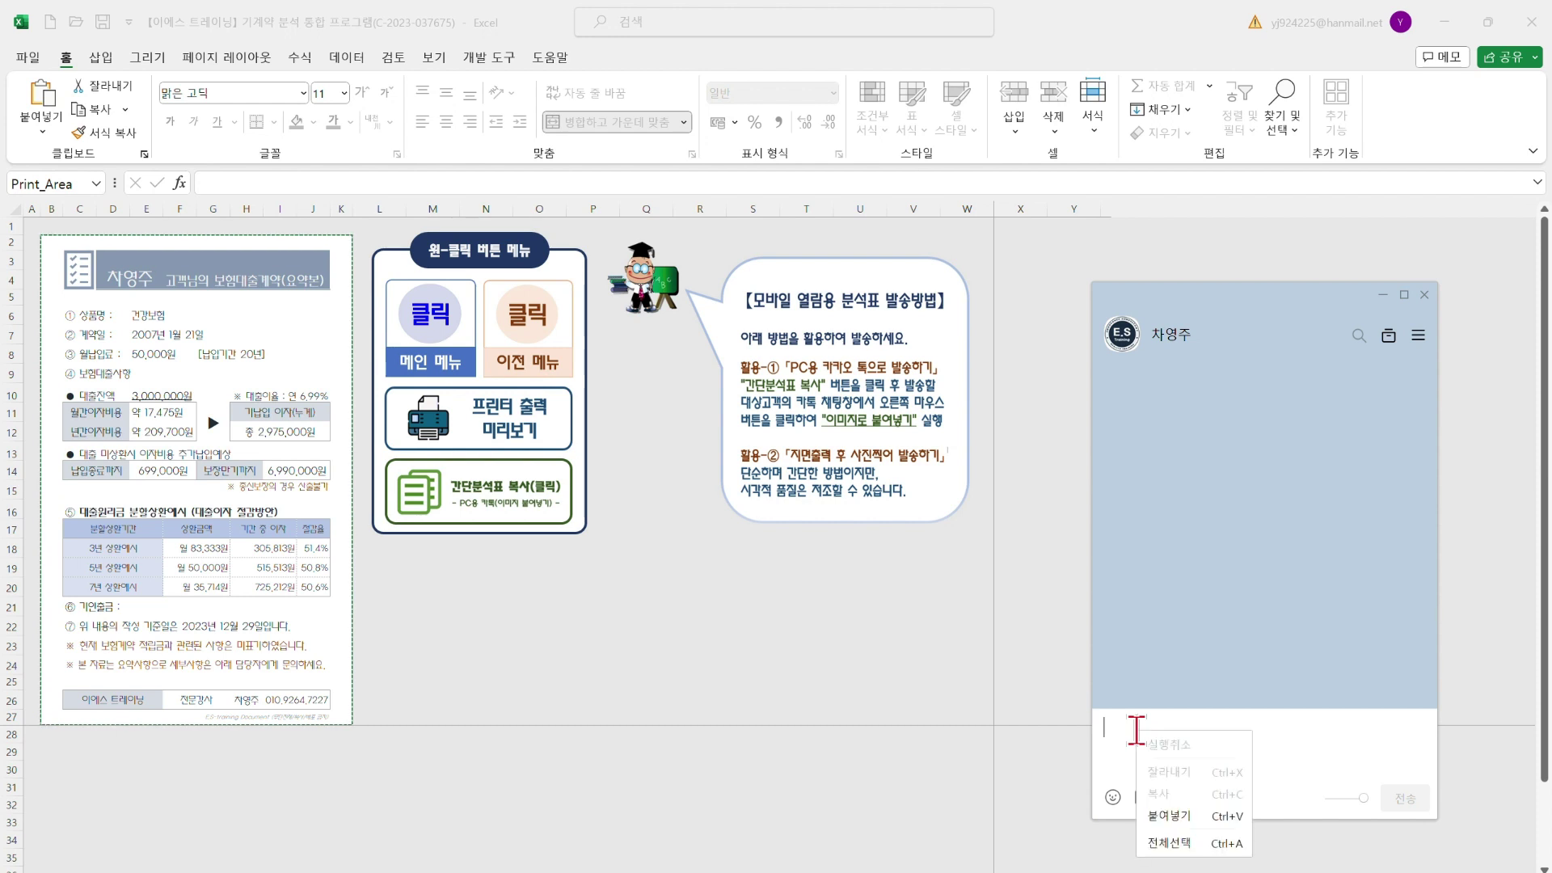
{"action": "left_click", "coordinate": [1178, 818]}
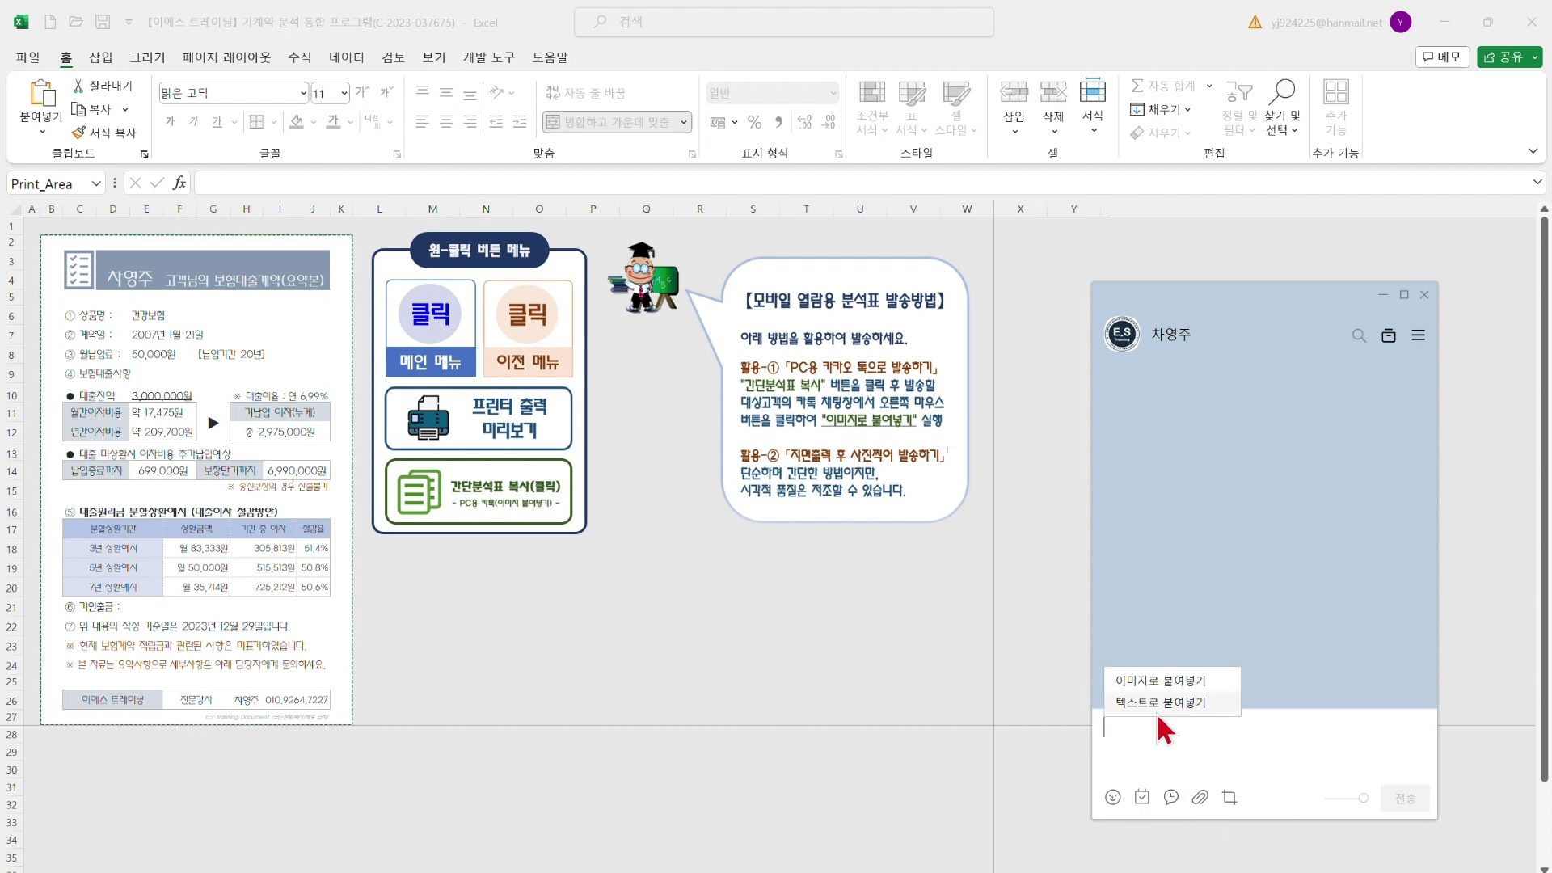
{"action": "left_click", "coordinate": [1170, 679]}
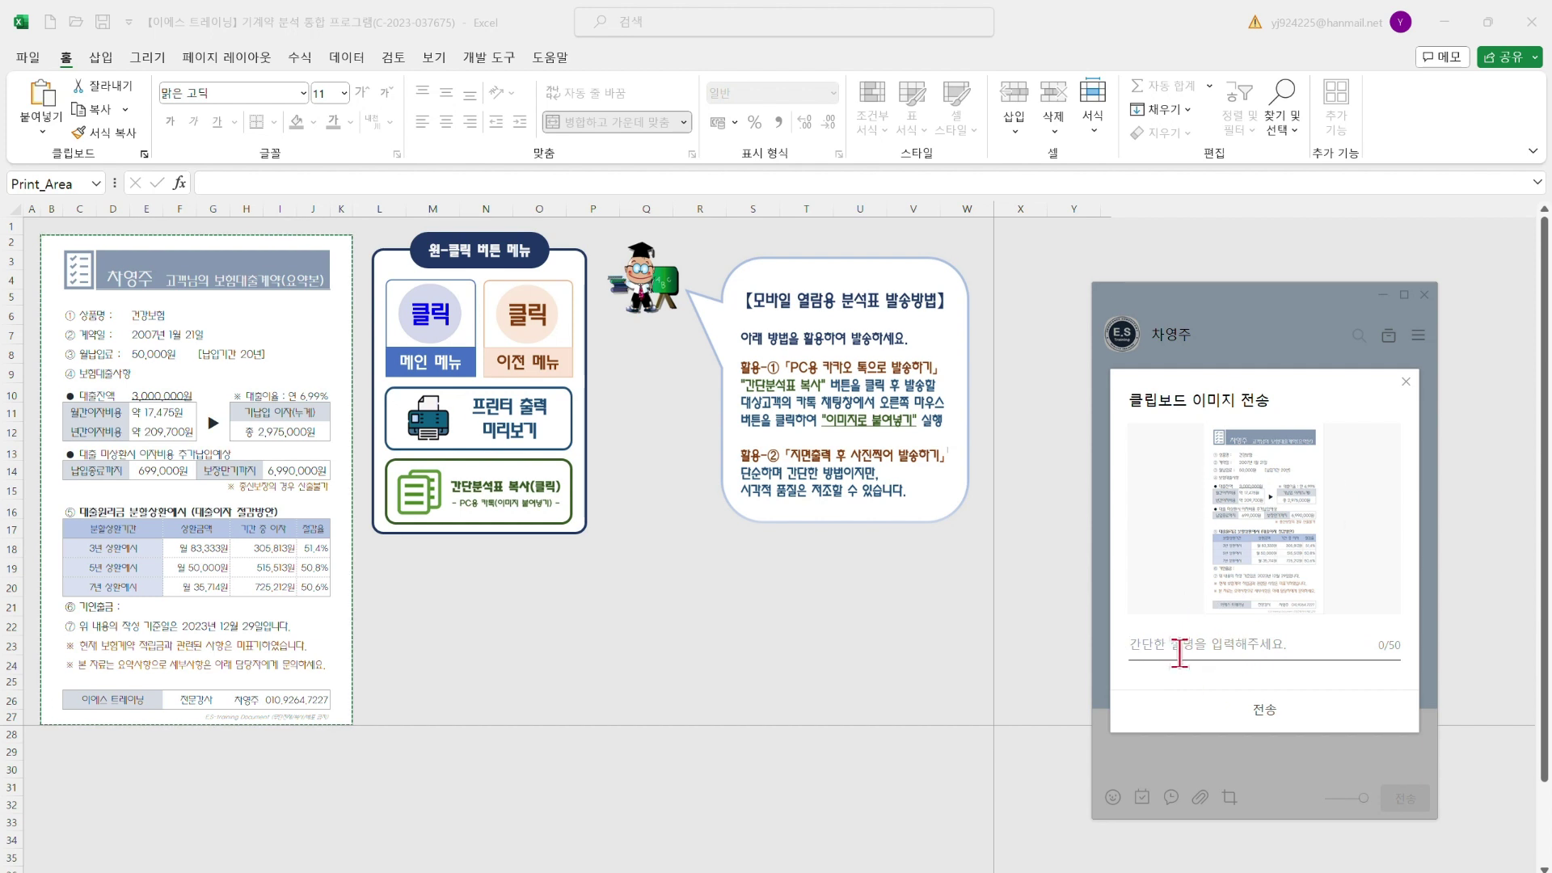
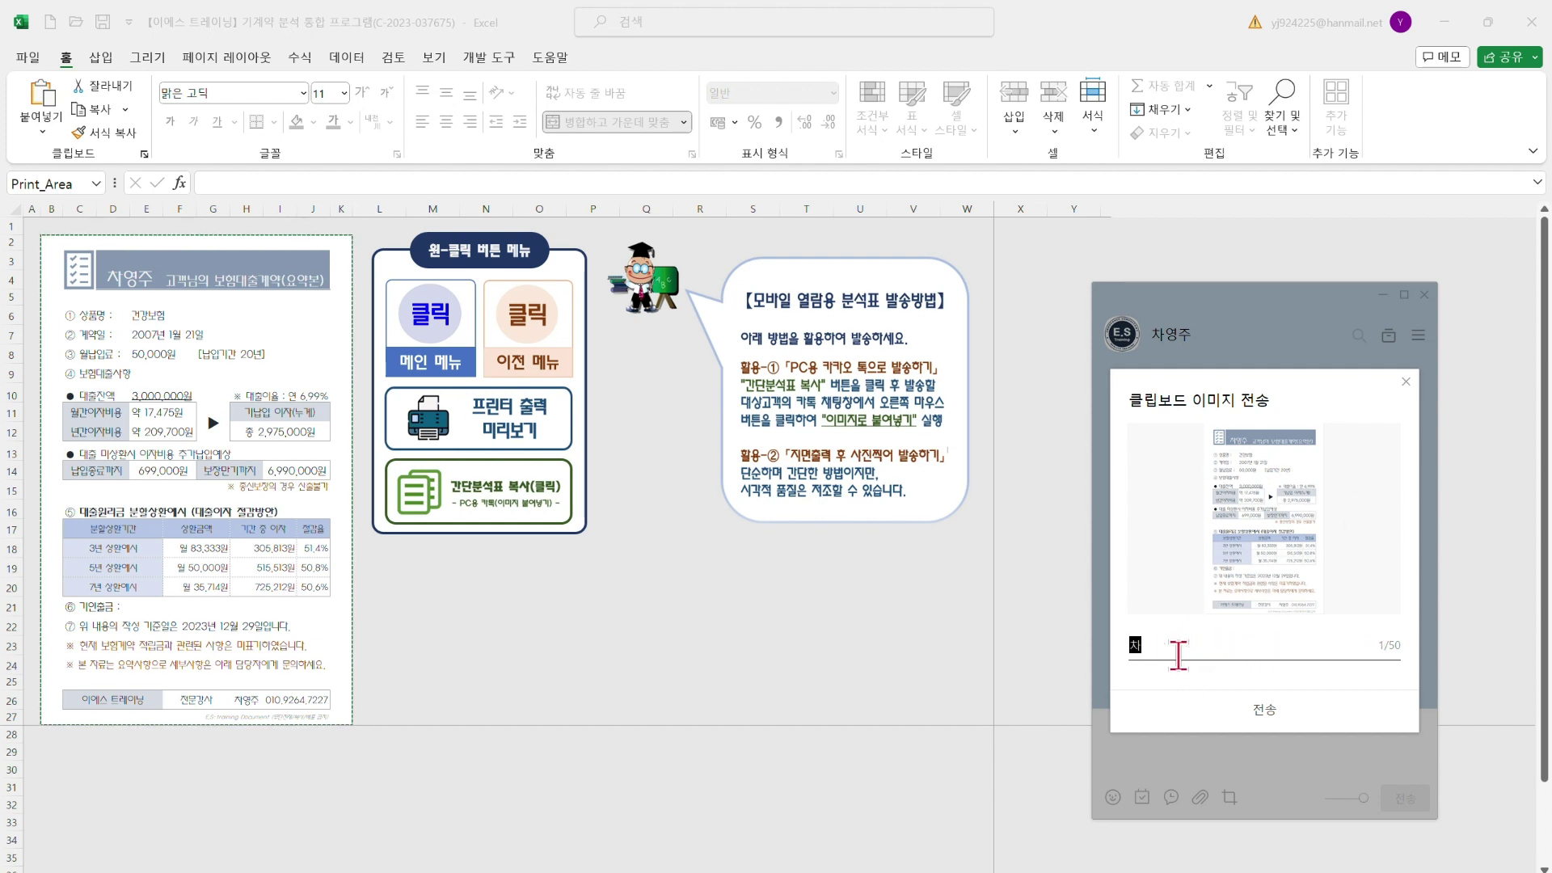
{"action": "type", "text": " 대"}
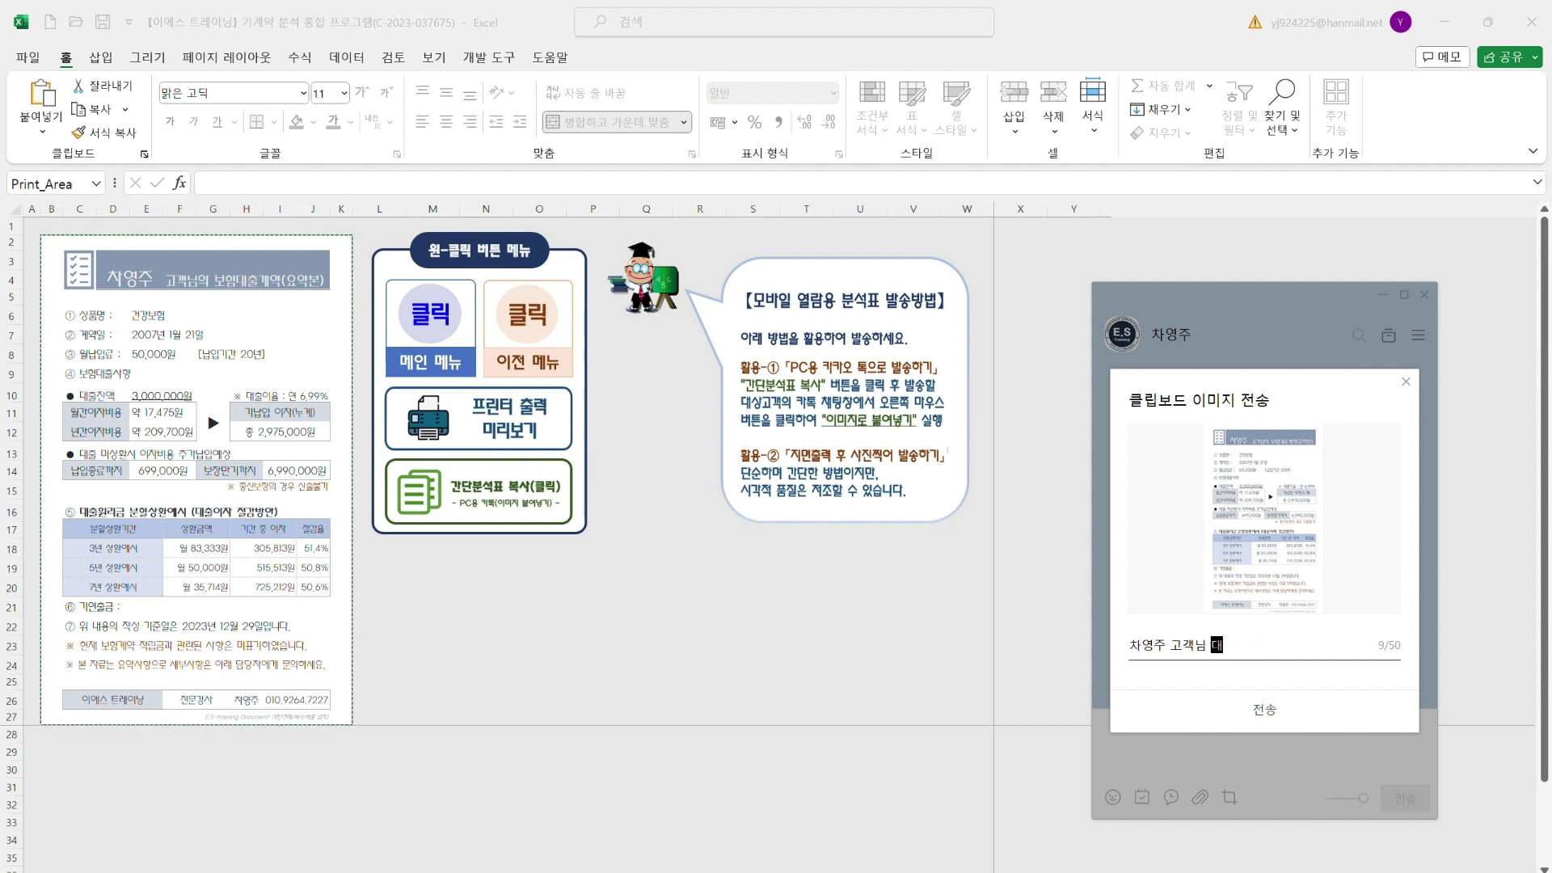
{"action": "type", "text": "출분석 요"}
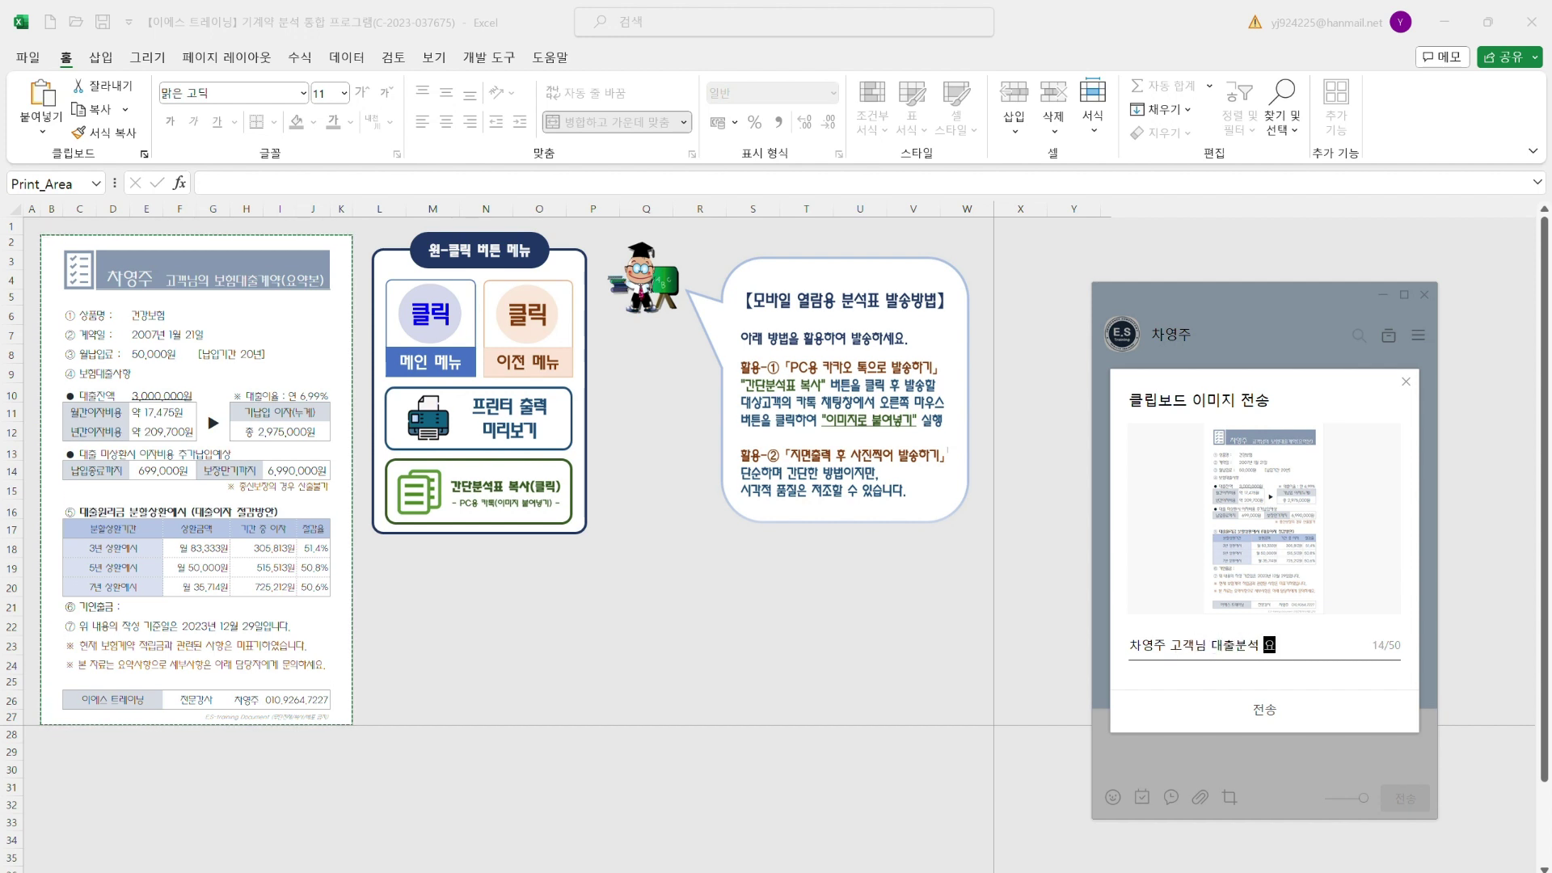
{"action": "type", "text": "약본"}
{"action": "left_click", "coordinate": [1266, 709]}
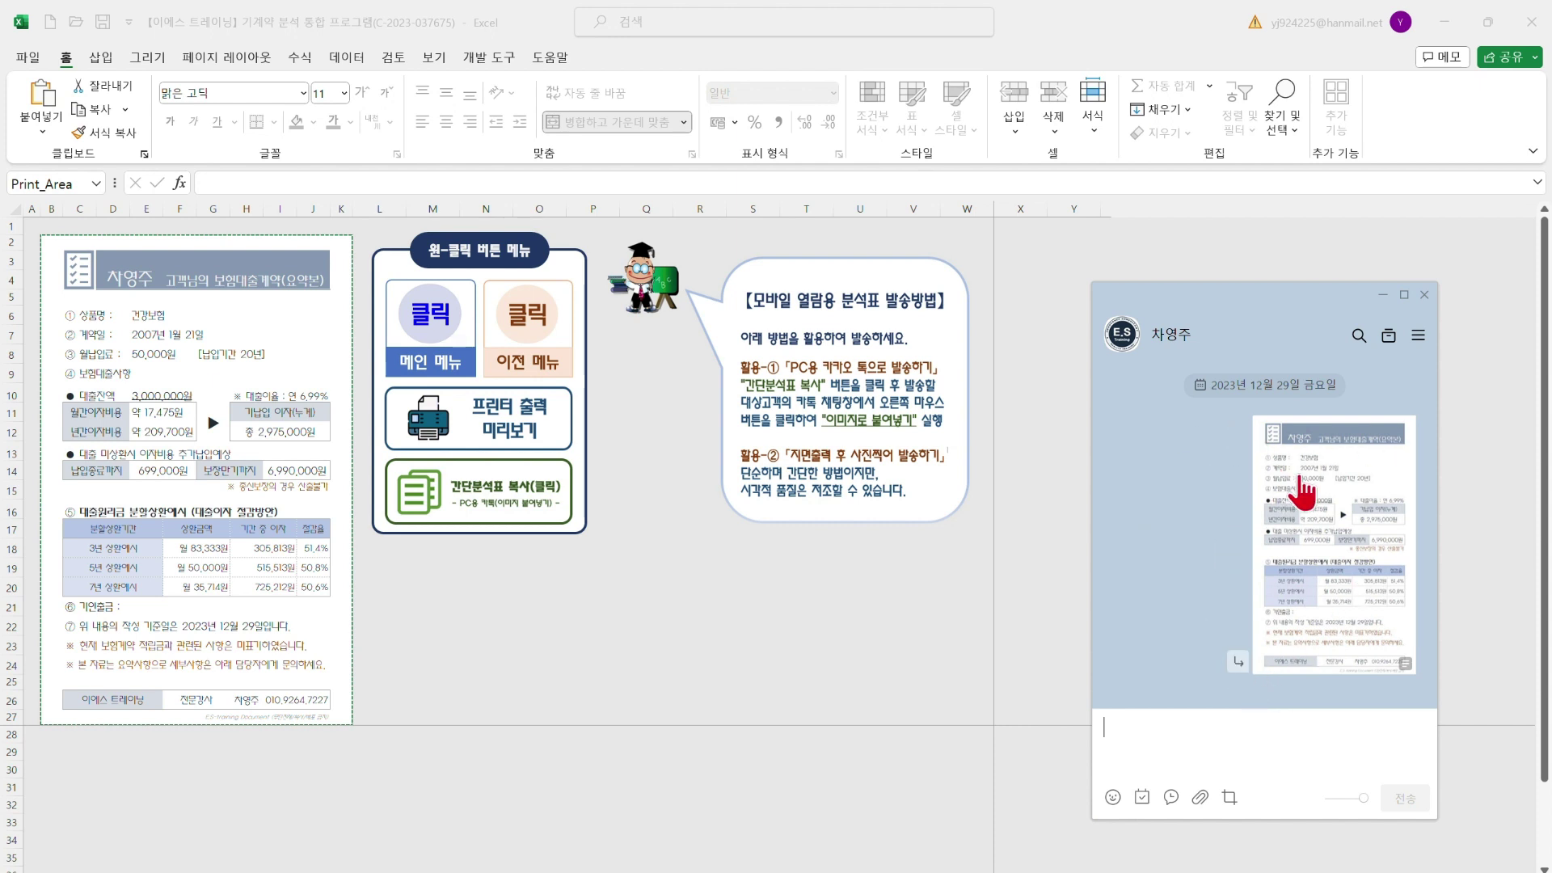
Delete the entire KakaoTalk conversation and minimise the chat window
{"action": "left_click", "coordinate": [1416, 338]}
{"action": "mouse_move", "coordinate": [1394, 469]}
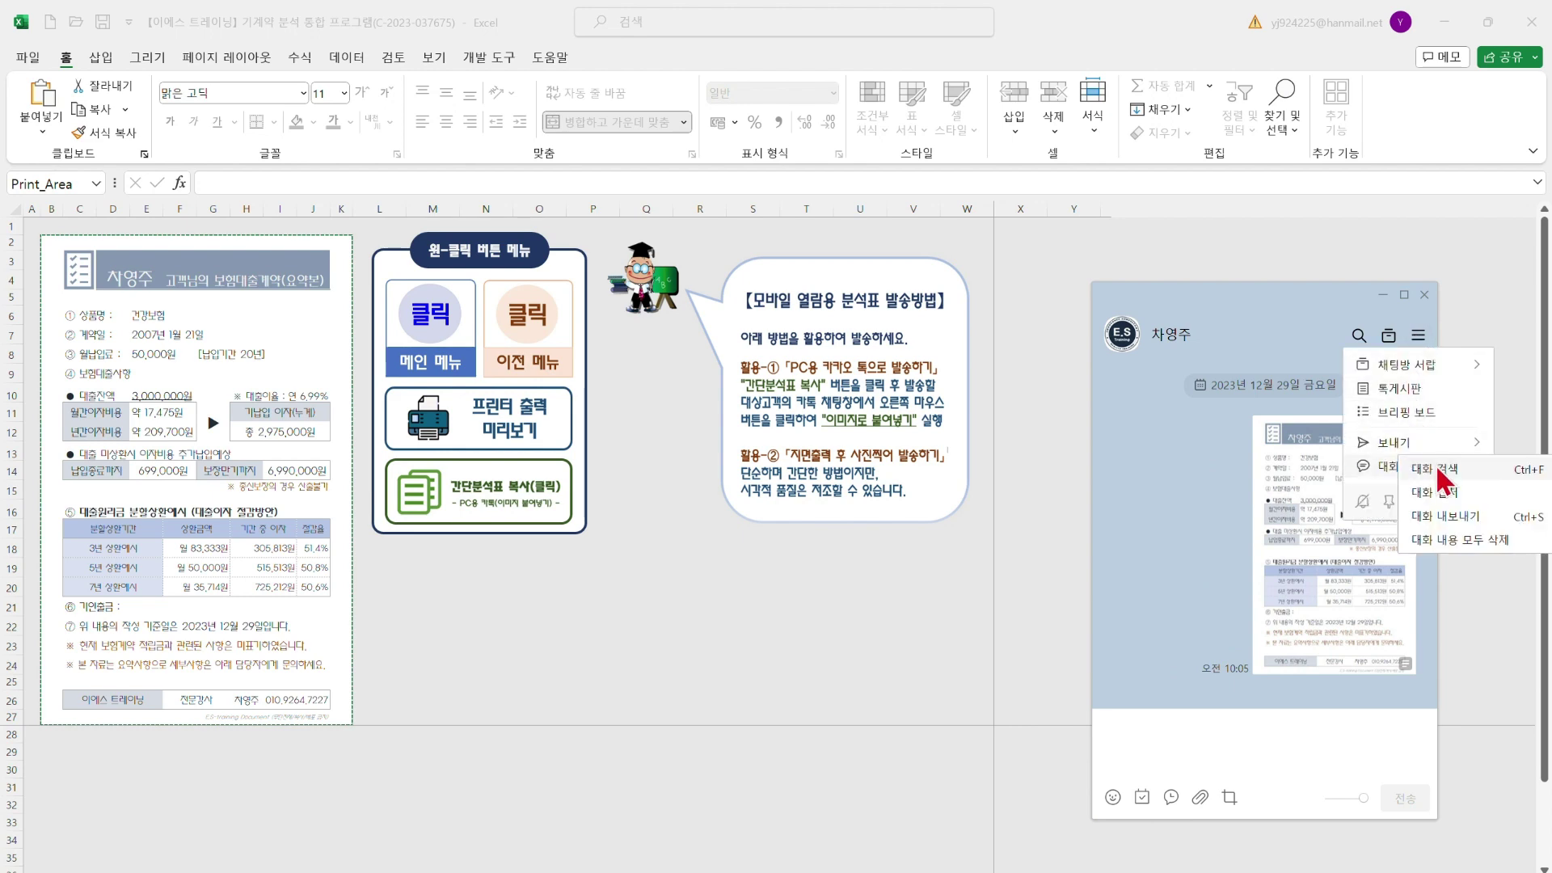
{"action": "left_click", "coordinate": [1472, 540]}
{"action": "left_click", "coordinate": [1195, 604]}
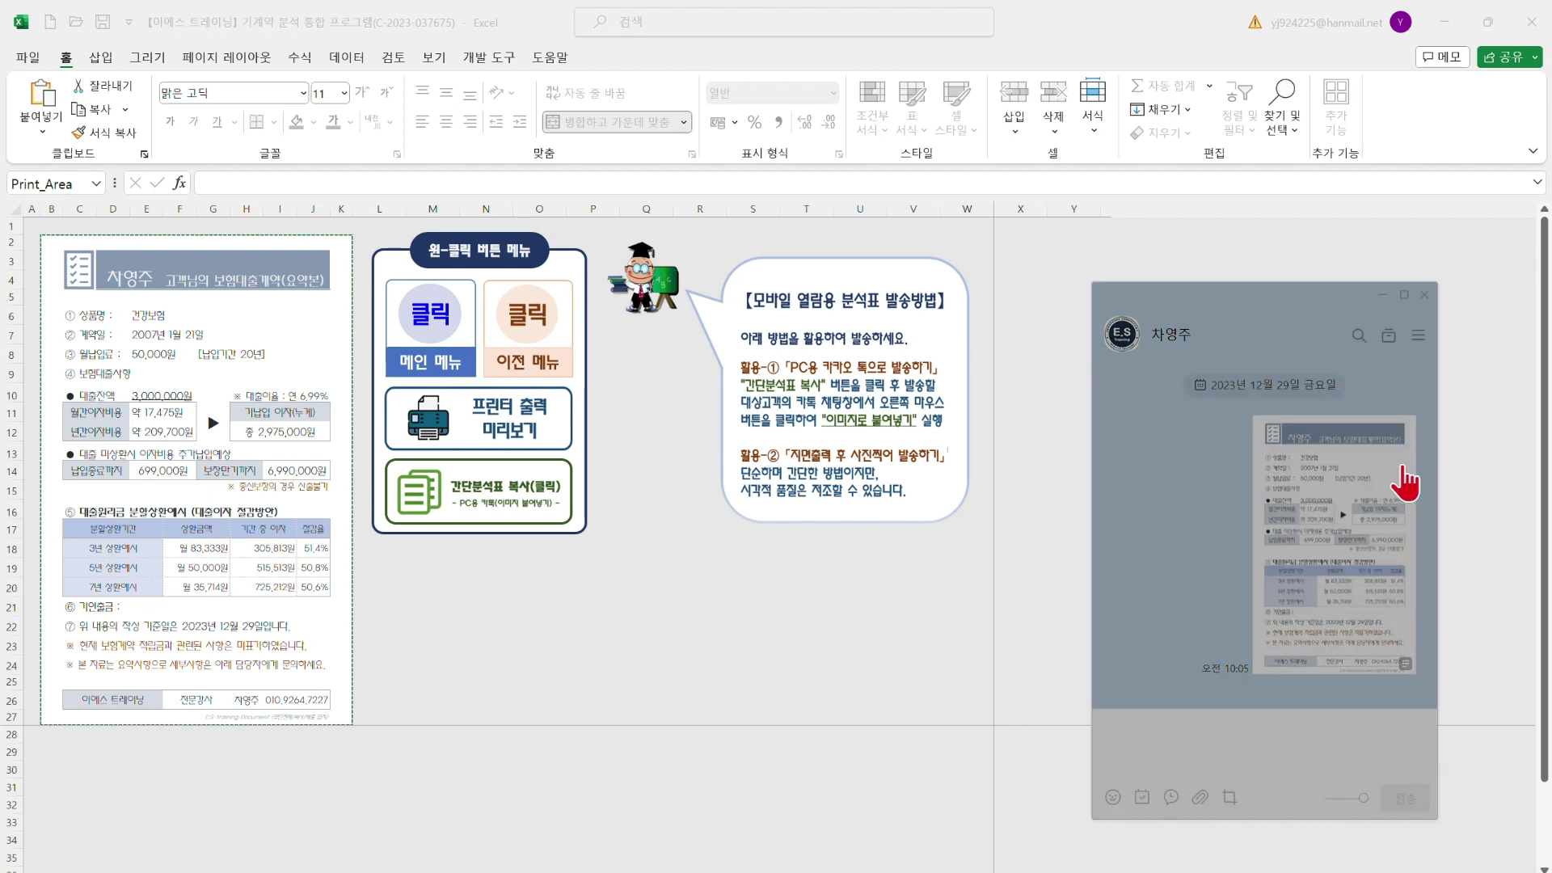
{"action": "left_click", "coordinate": [1383, 296]}
Go back to the loan analysis sheet via 이전 메뉴, then open the 보험대출계약 분석표 입력맵 sheet
{"action": "left_click", "coordinate": [542, 626]}
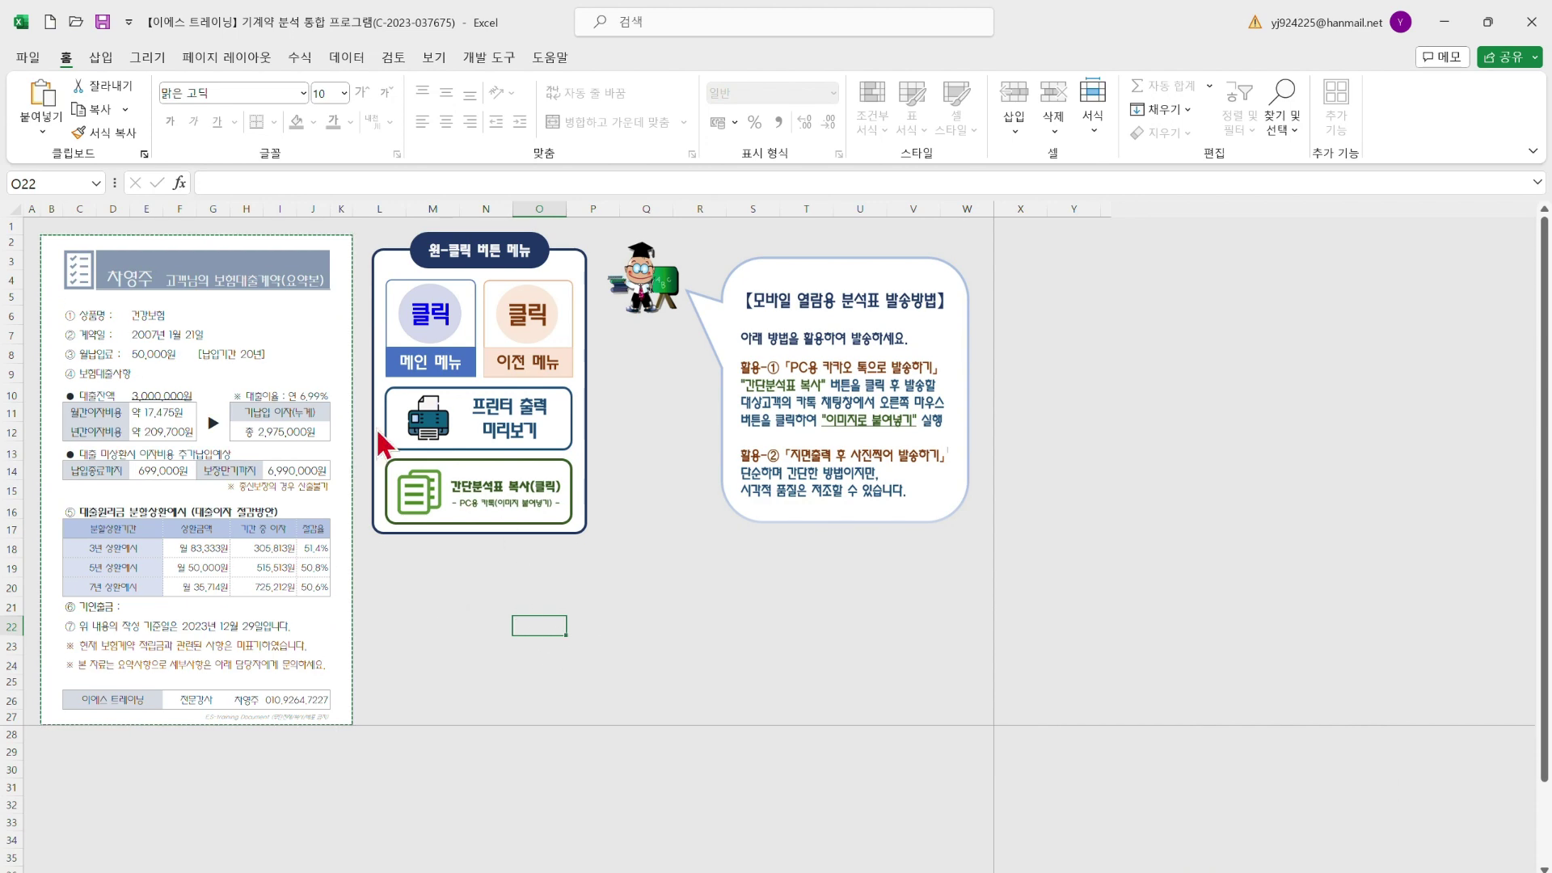
{"action": "left_click", "coordinate": [533, 339]}
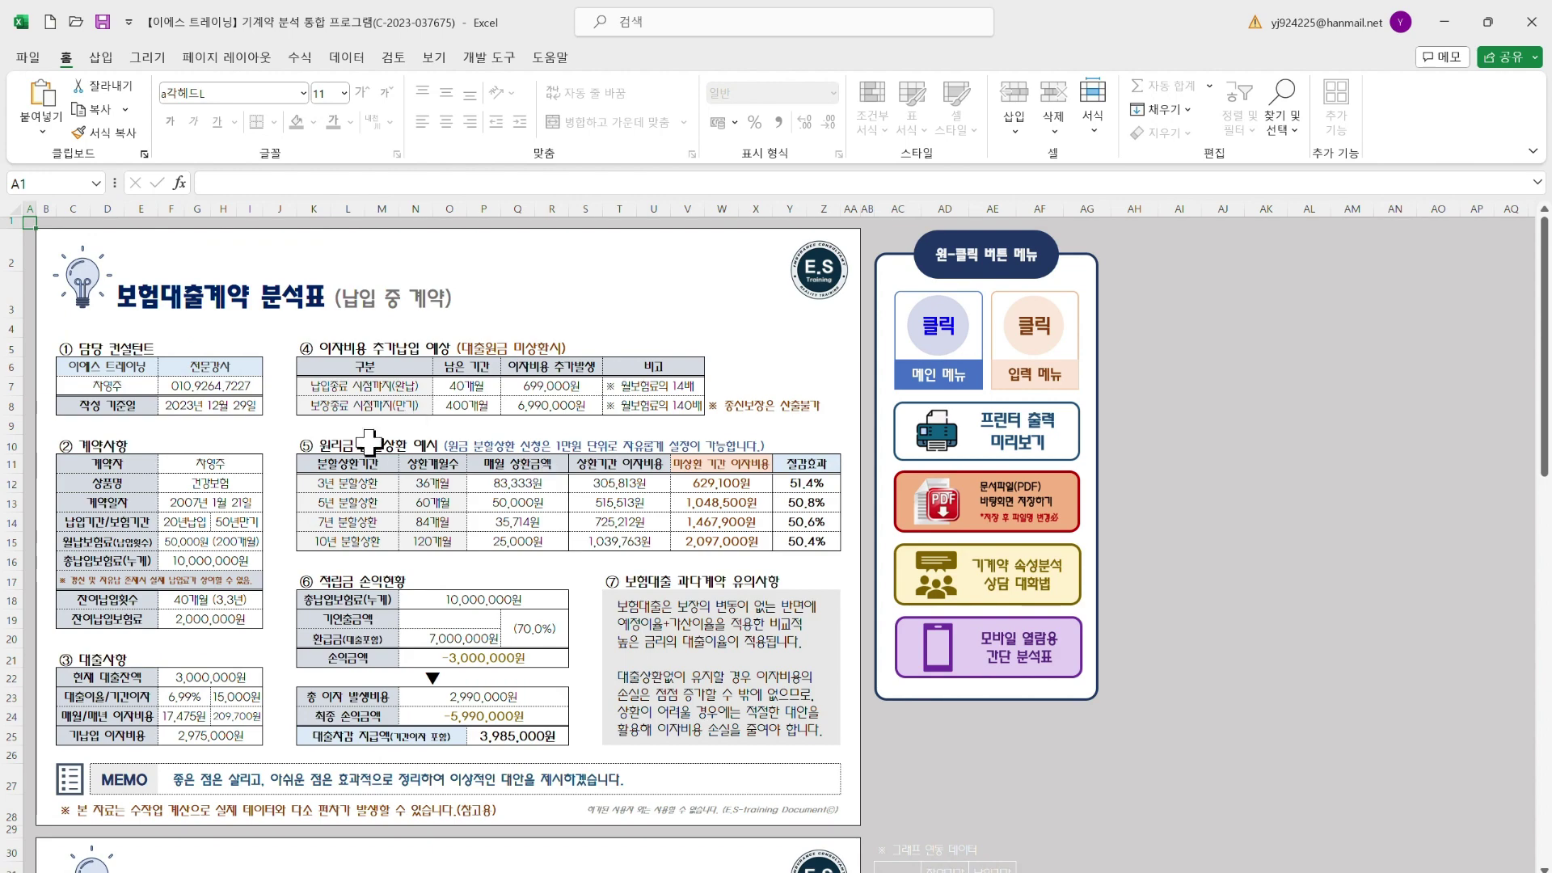
{"action": "scroll", "coordinate": [548, 490], "scroll_direction": "down", "scroll_amount": 6}
{"action": "scroll", "coordinate": [565, 593], "scroll_direction": "up", "scroll_amount": 8}
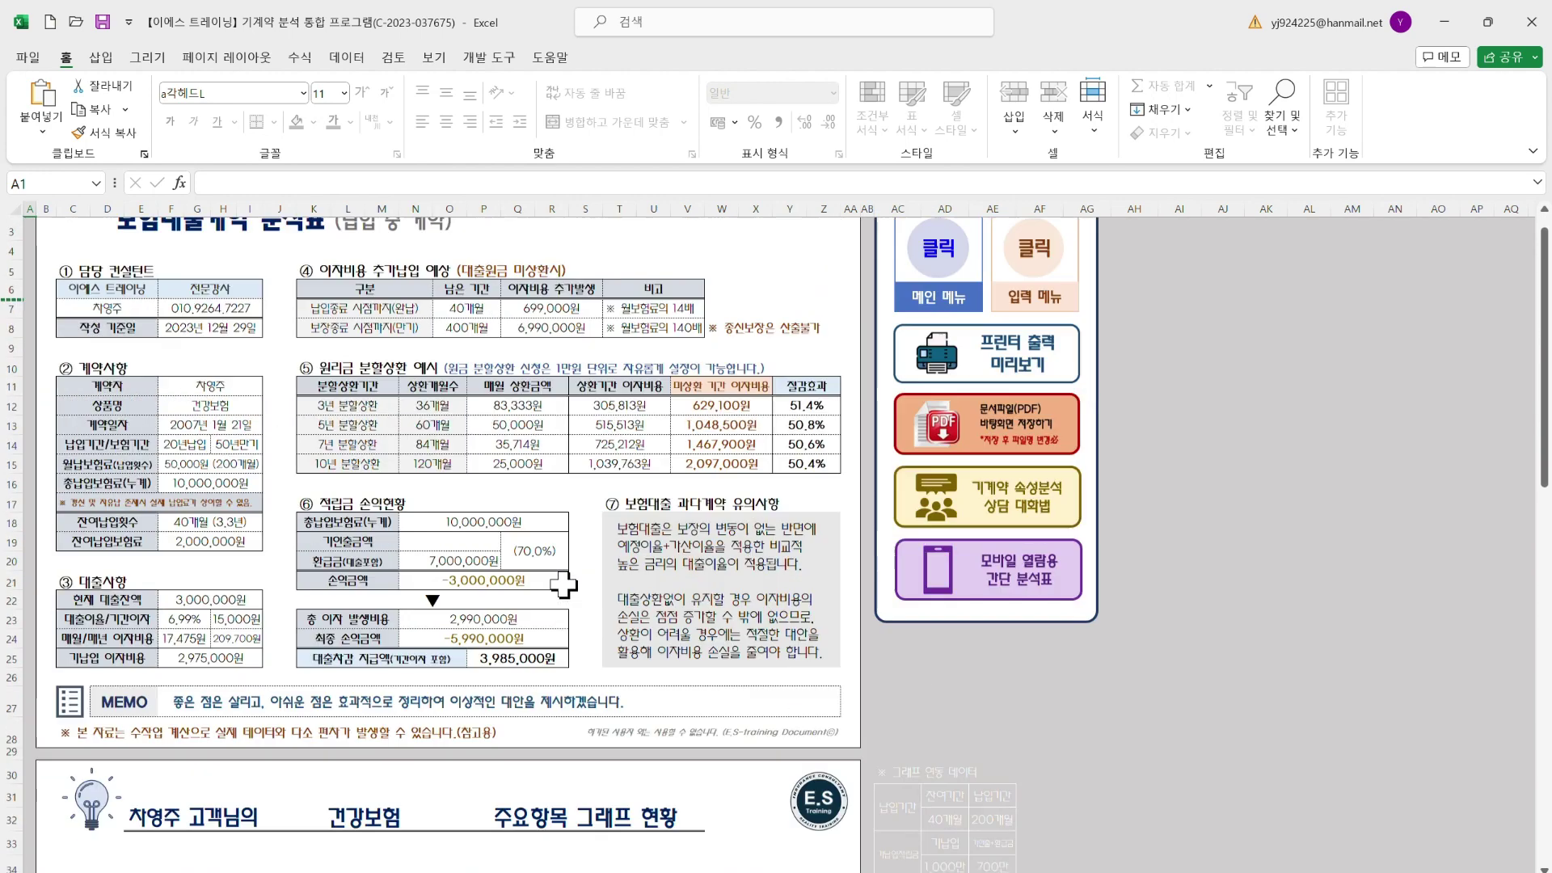
{"action": "left_click", "coordinate": [1043, 355]}
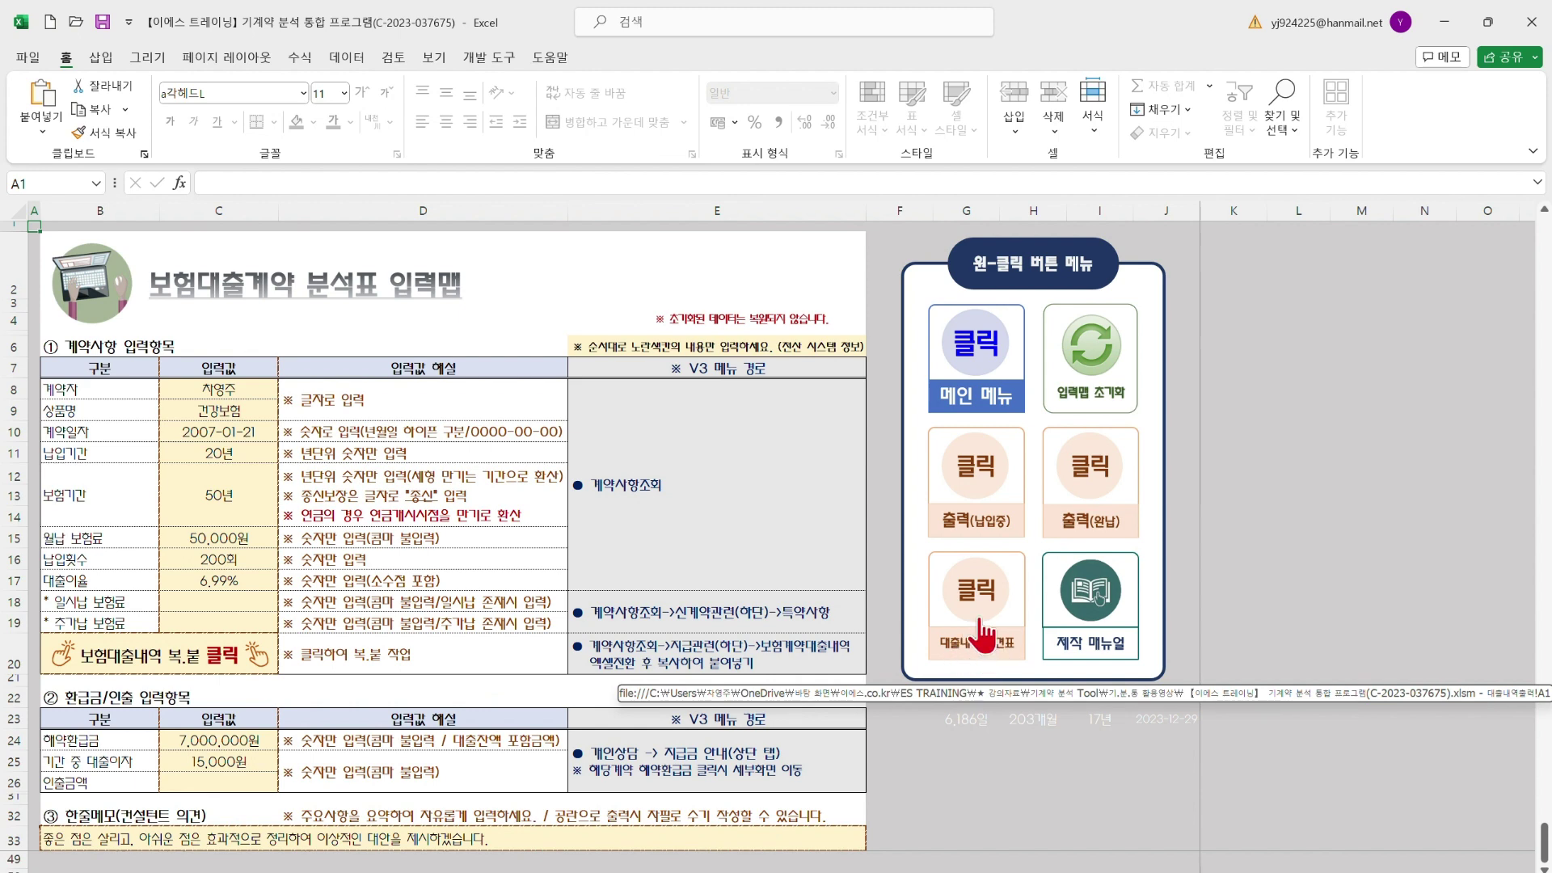
Open the 보험대출내역 조견표 sheet and scroll through both pages of its loan history table
{"action": "left_click", "coordinate": [982, 634]}
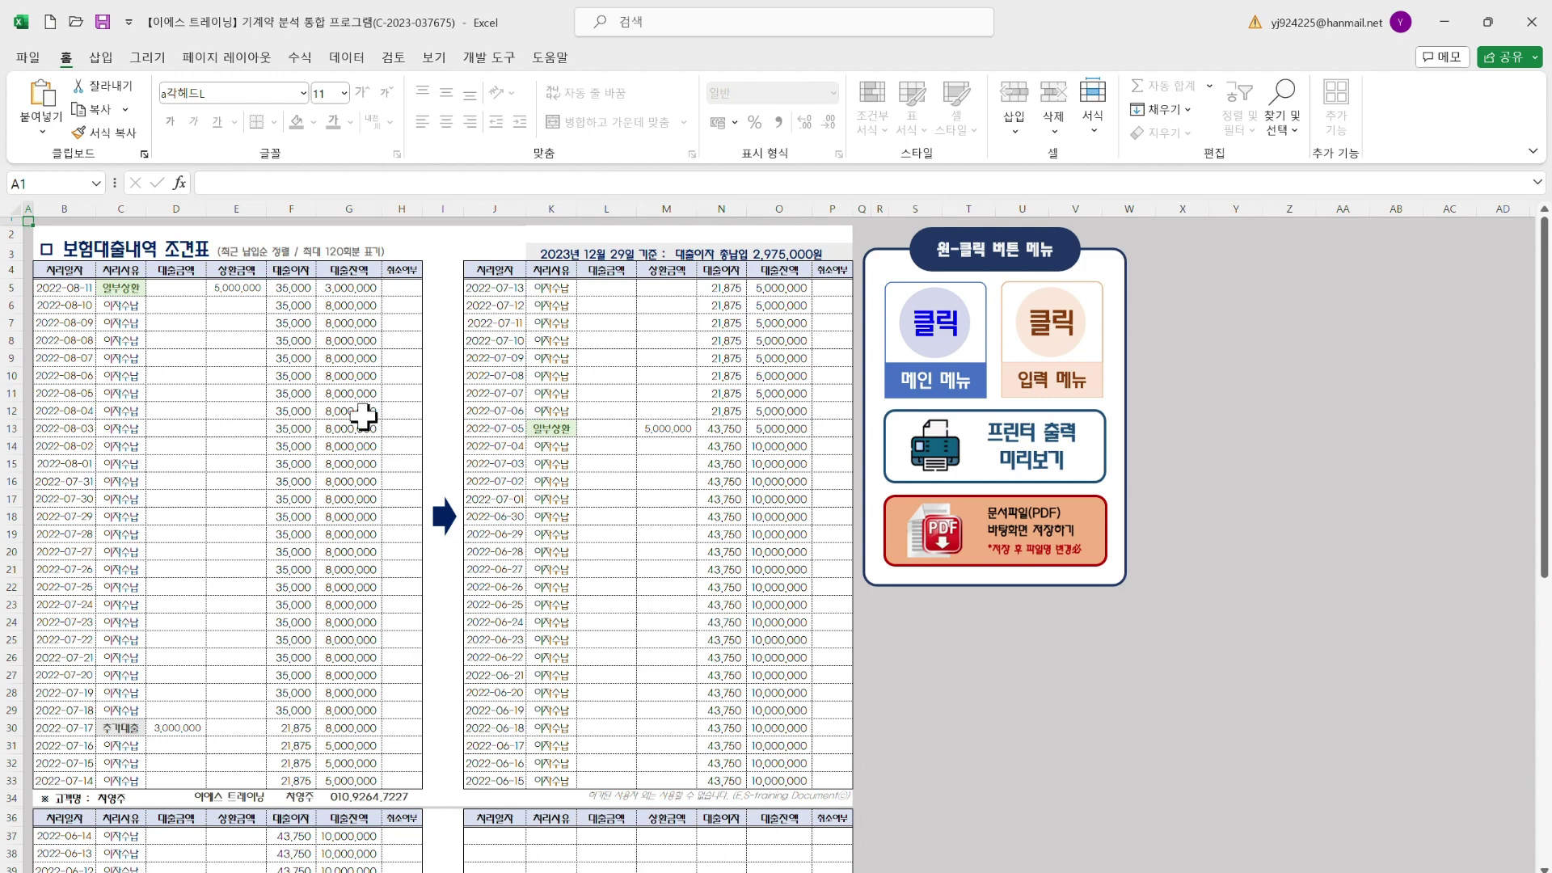
{"action": "scroll", "coordinate": [366, 418], "scroll_direction": "down", "scroll_amount": 8}
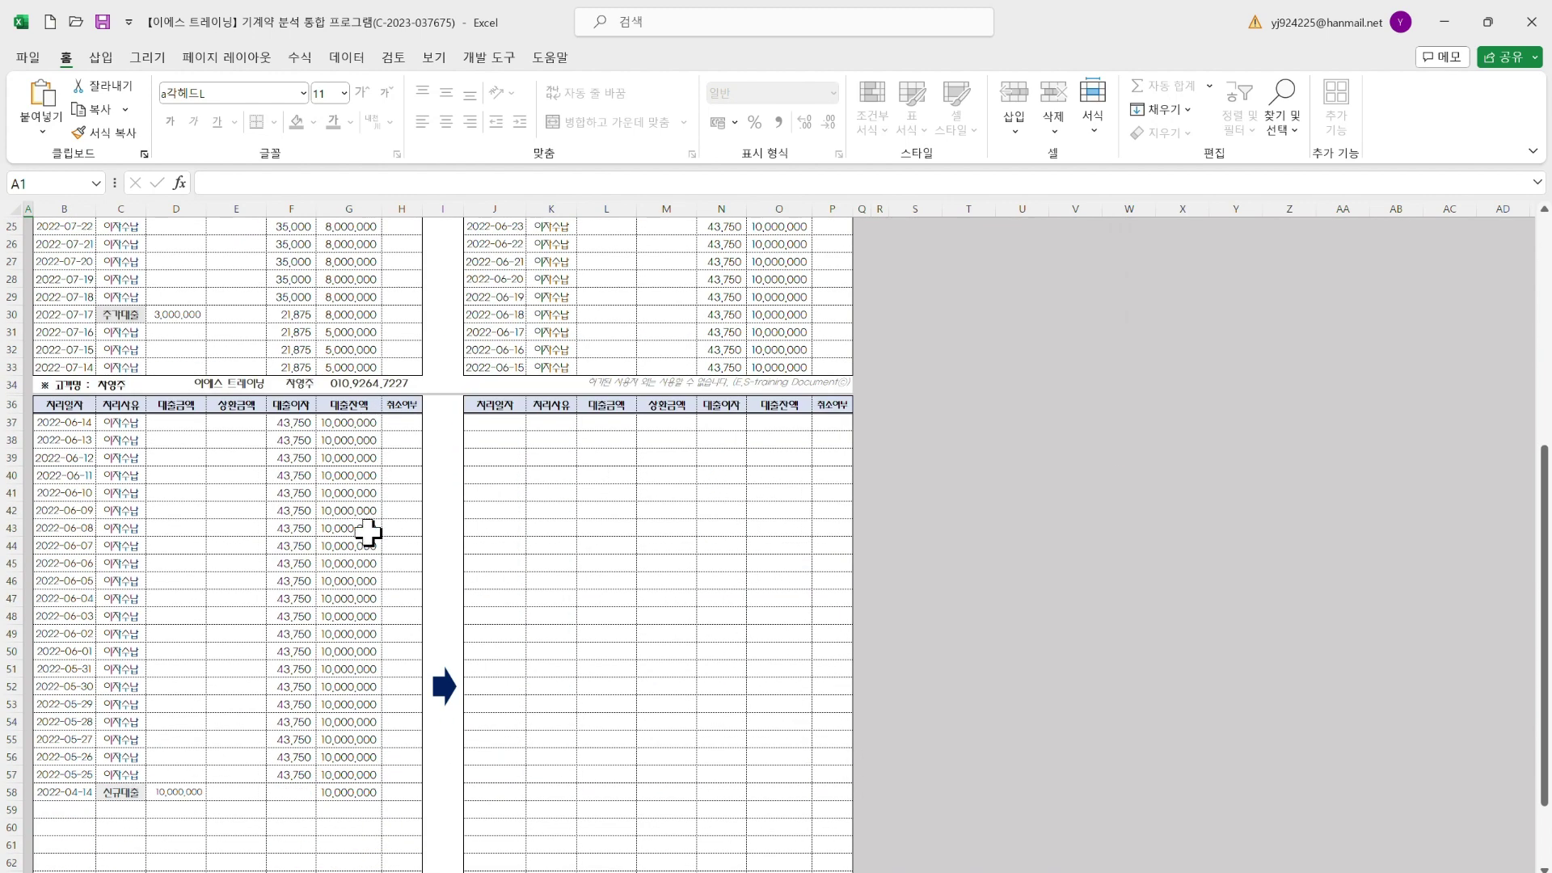
{"action": "scroll", "coordinate": [360, 666], "scroll_direction": "up", "scroll_amount": 6}
{"action": "scroll", "coordinate": [378, 666], "scroll_direction": "up", "scroll_amount": 2}
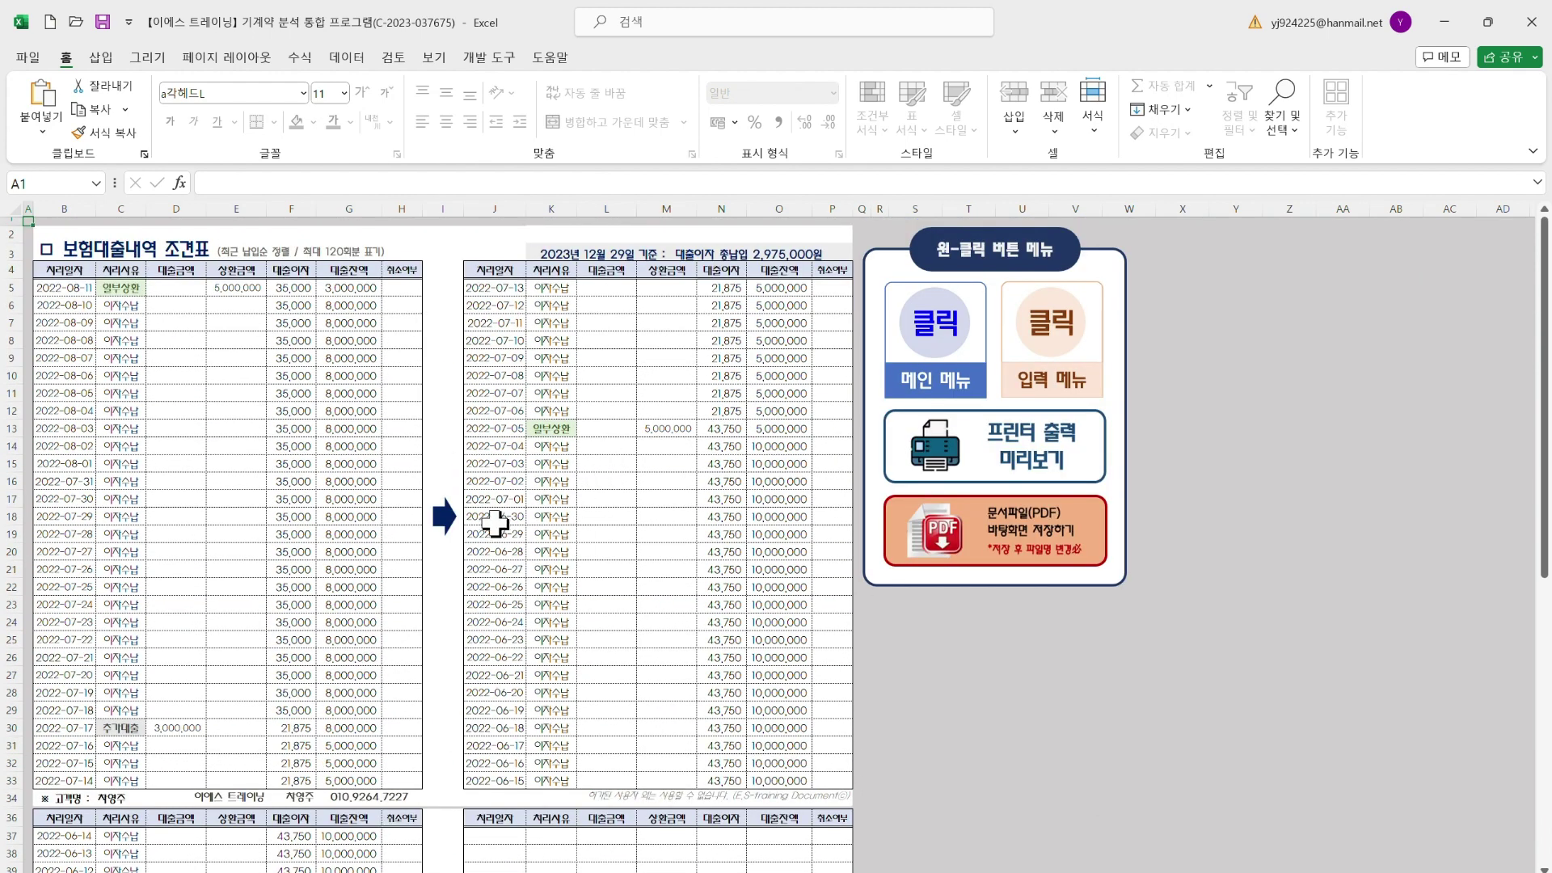
{"action": "scroll", "coordinate": [547, 595], "scroll_direction": "down", "scroll_amount": 10}
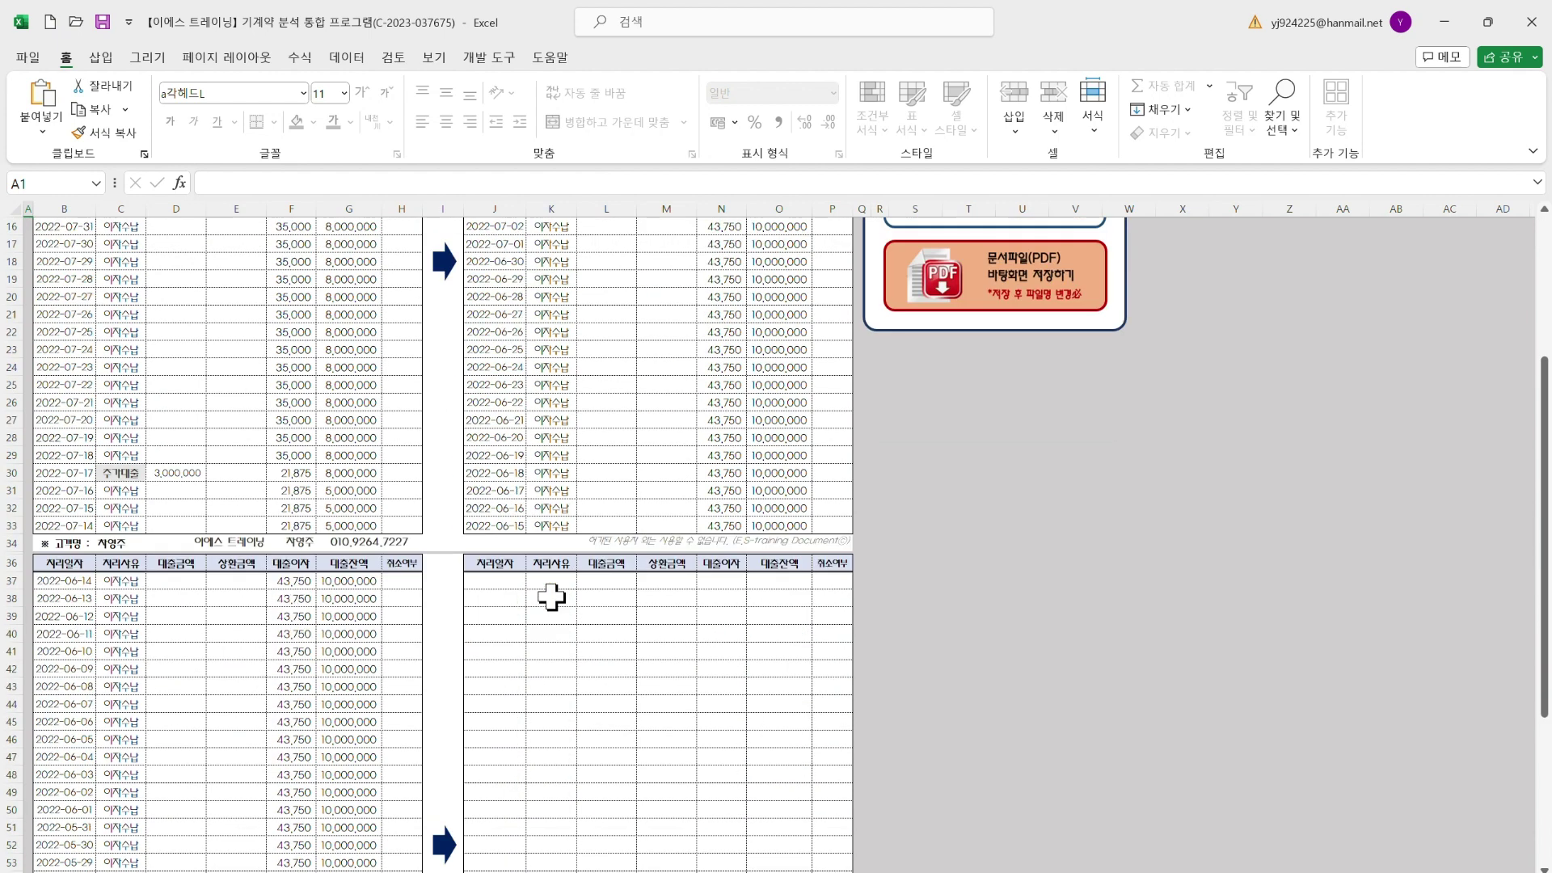
{"action": "scroll", "coordinate": [540, 604], "scroll_direction": "up", "scroll_amount": 6}
{"action": "scroll", "coordinate": [539, 605], "scroll_direction": "up", "scroll_amount": 4}
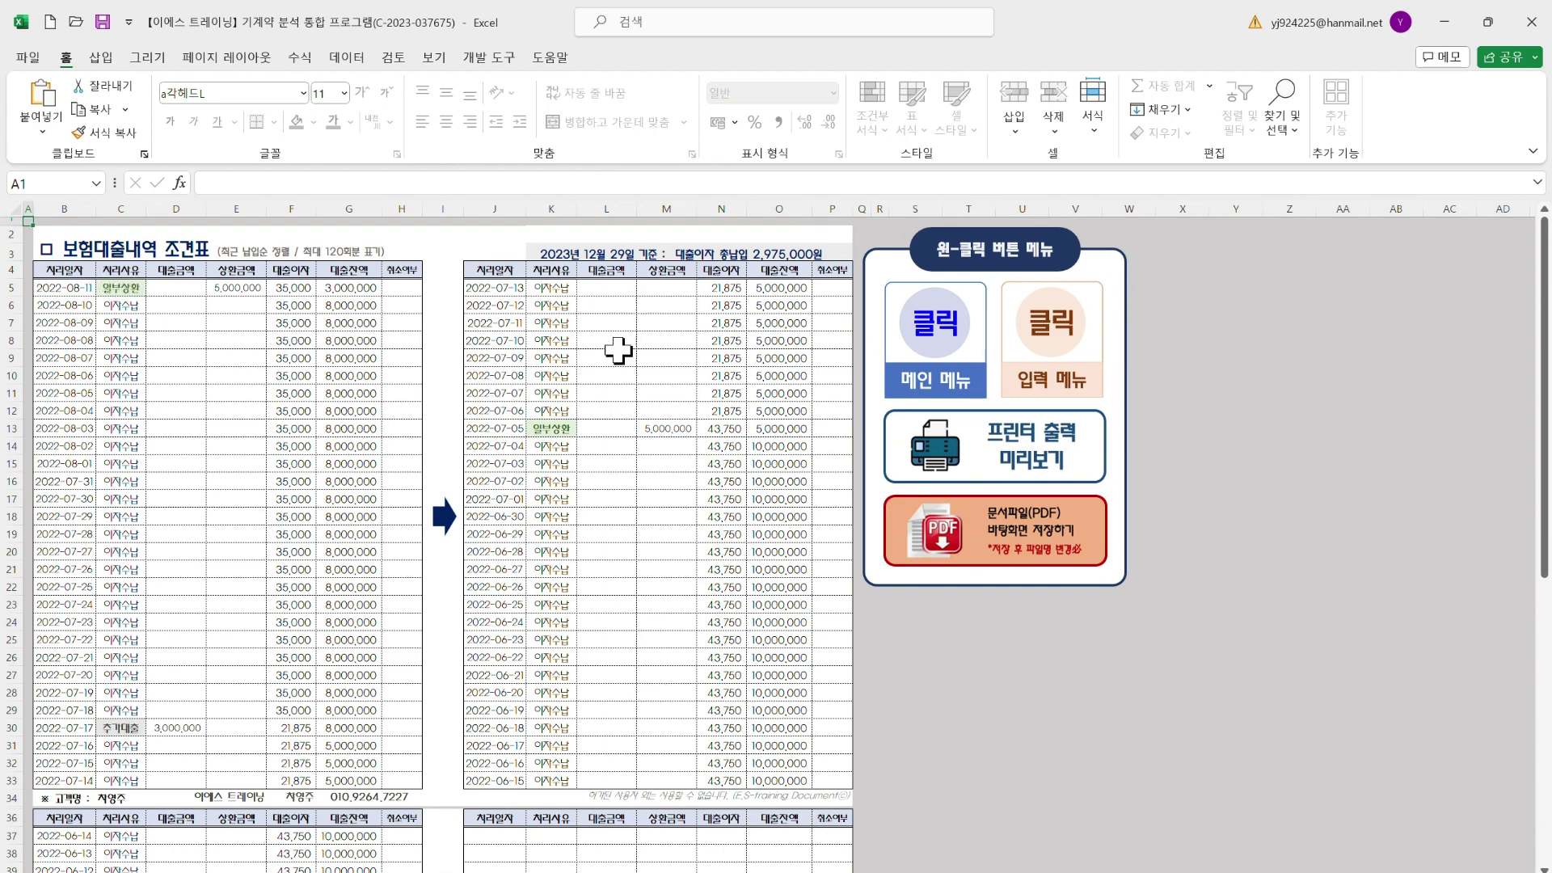
{"action": "scroll", "coordinate": [378, 596], "scroll_direction": "down", "scroll_amount": 5}
{"action": "scroll", "coordinate": [609, 641], "scroll_direction": "down", "scroll_amount": 3}
{"action": "scroll", "coordinate": [399, 561], "scroll_direction": "up", "scroll_amount": 7}
{"action": "scroll", "coordinate": [609, 467], "scroll_direction": "down", "scroll_amount": 5}
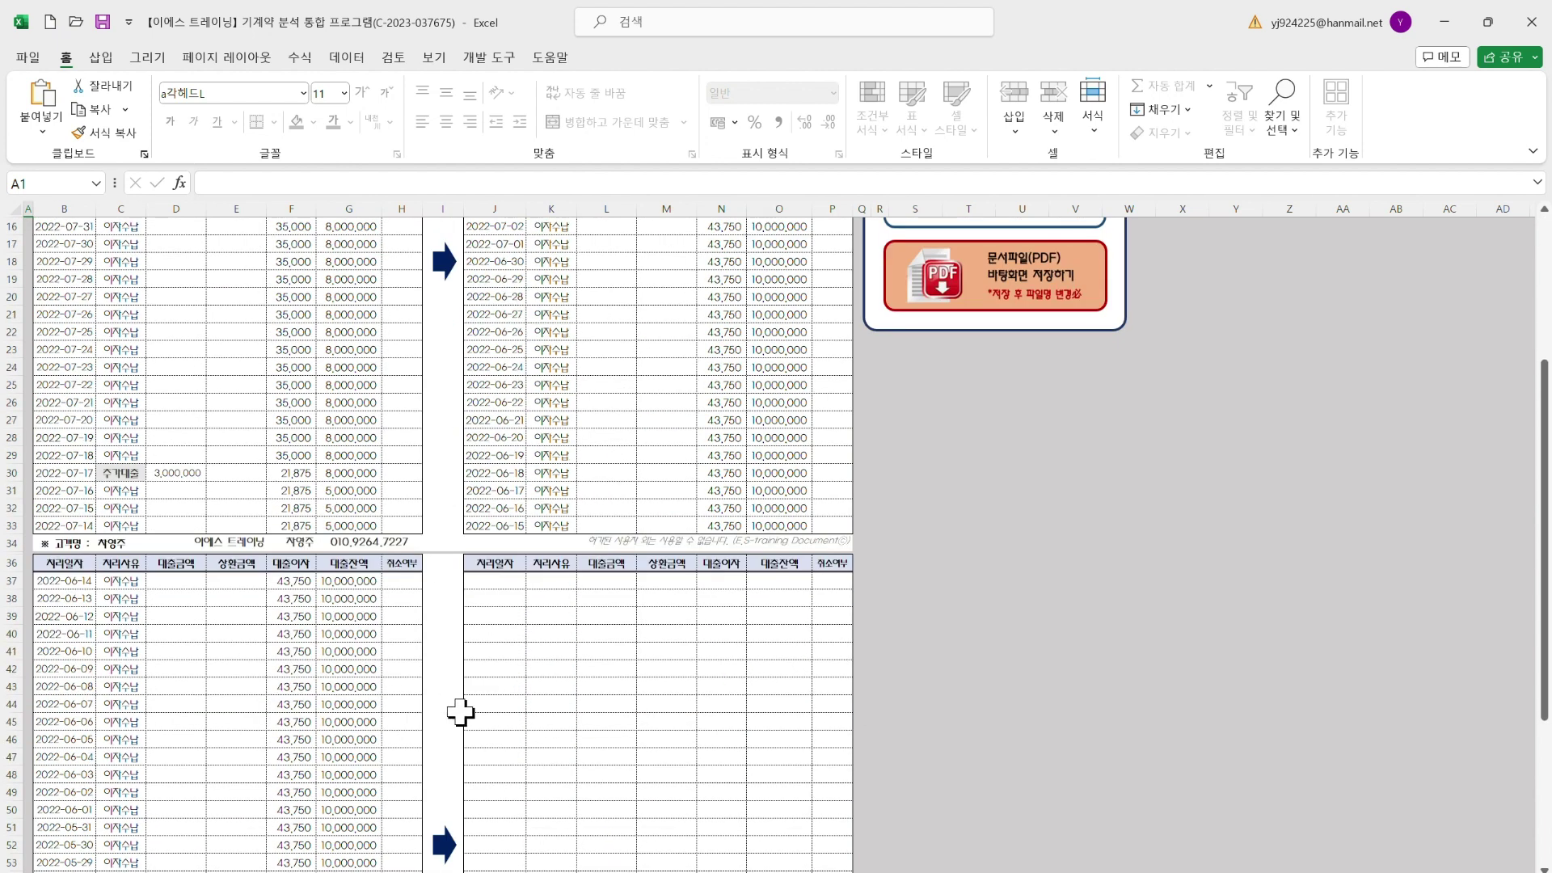
{"action": "scroll", "coordinate": [520, 466], "scroll_direction": "up", "scroll_amount": 5}
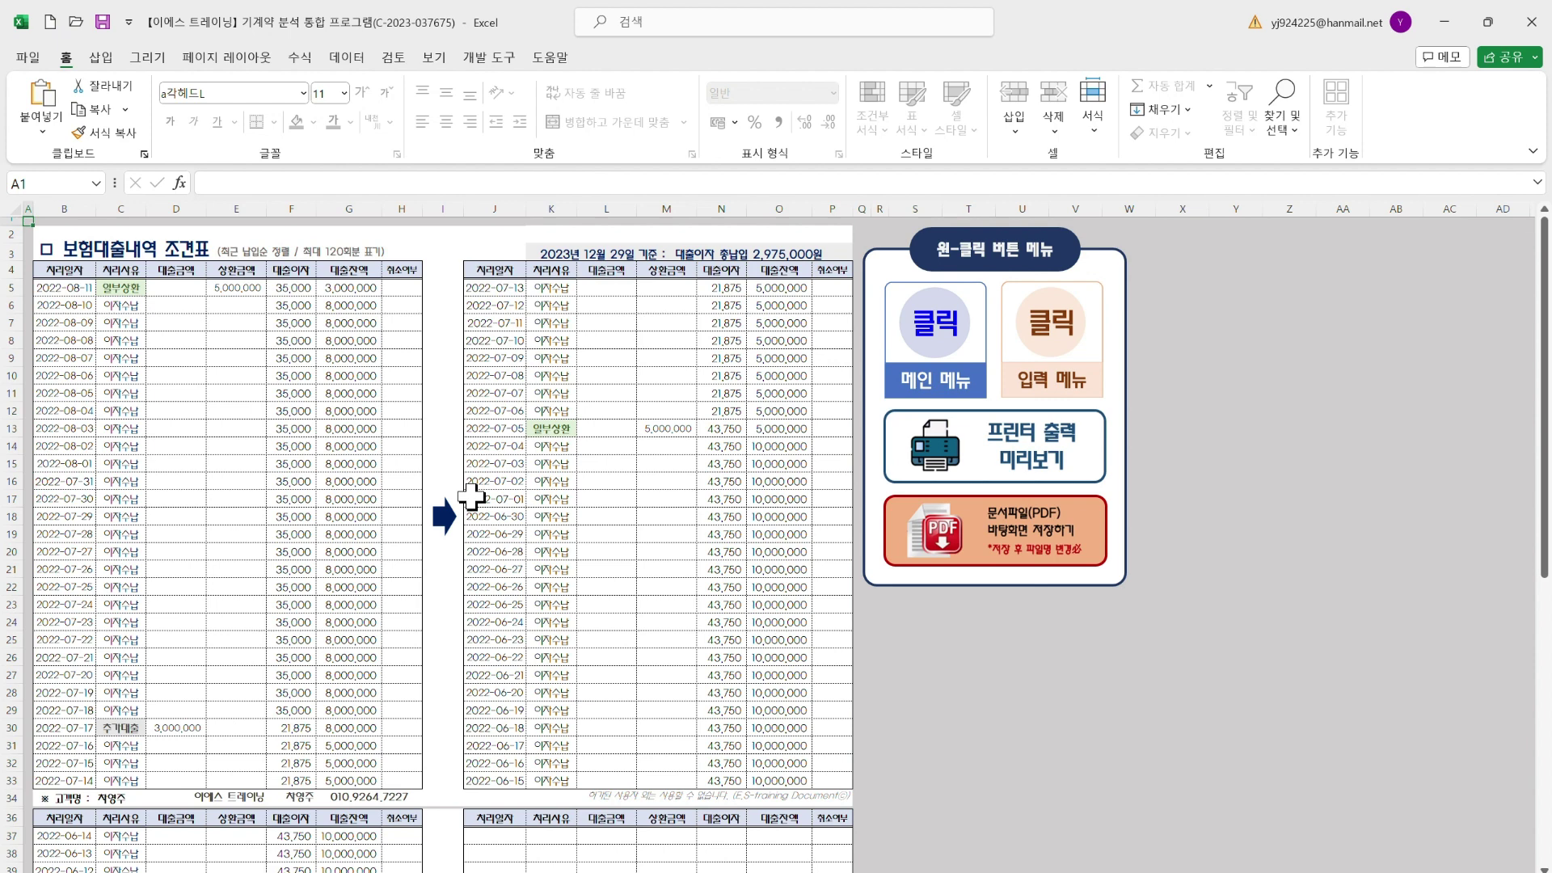
{"action": "scroll", "coordinate": [420, 549], "scroll_direction": "down", "scroll_amount": 14}
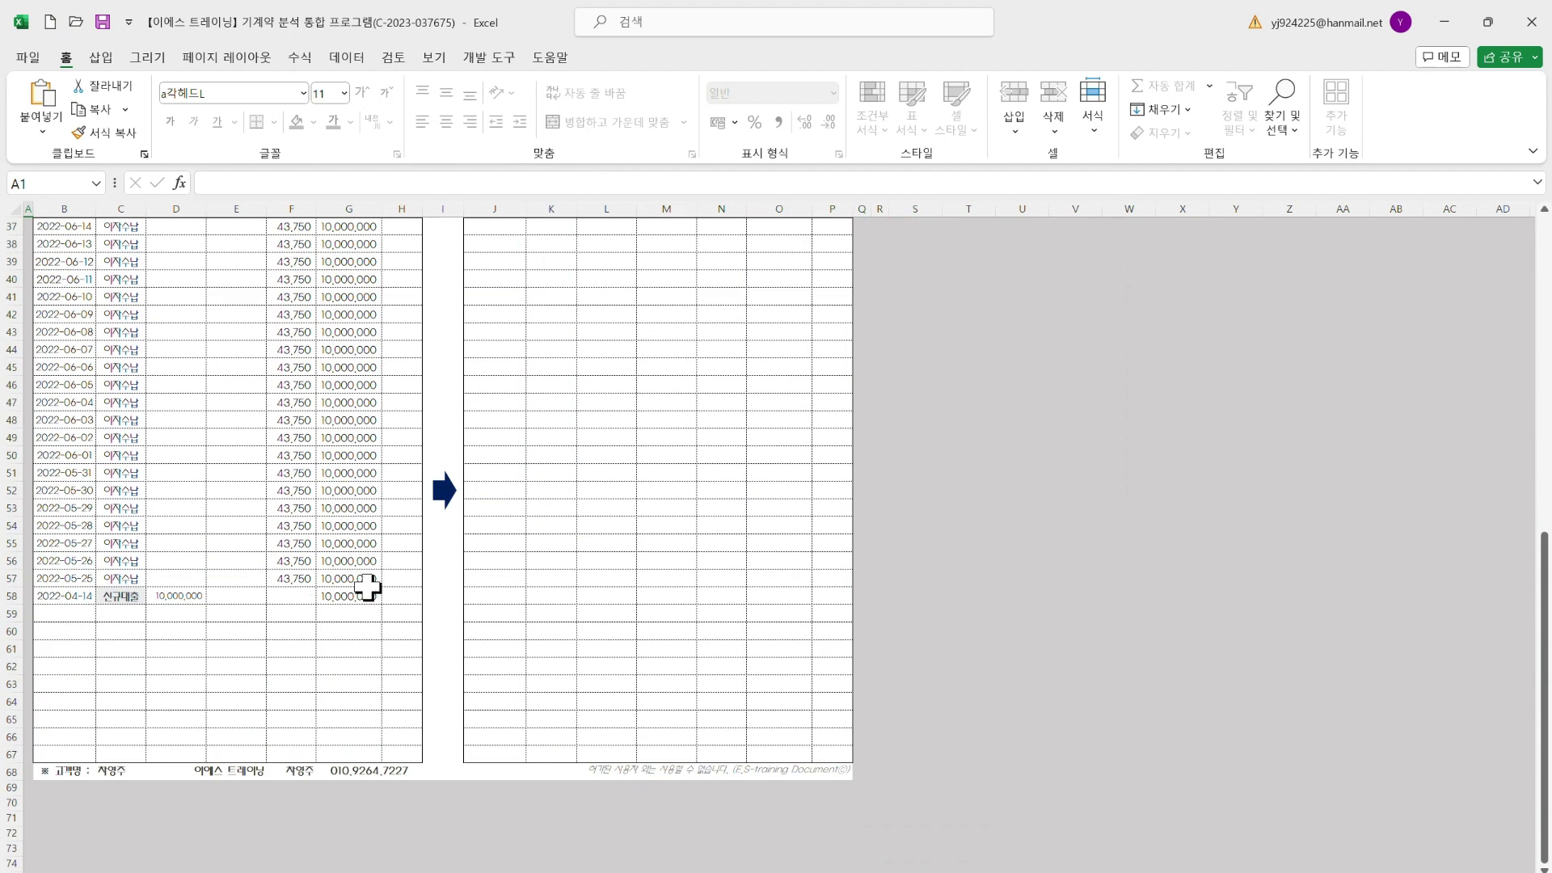
{"action": "scroll", "coordinate": [364, 589], "scroll_direction": "up", "scroll_amount": 14}
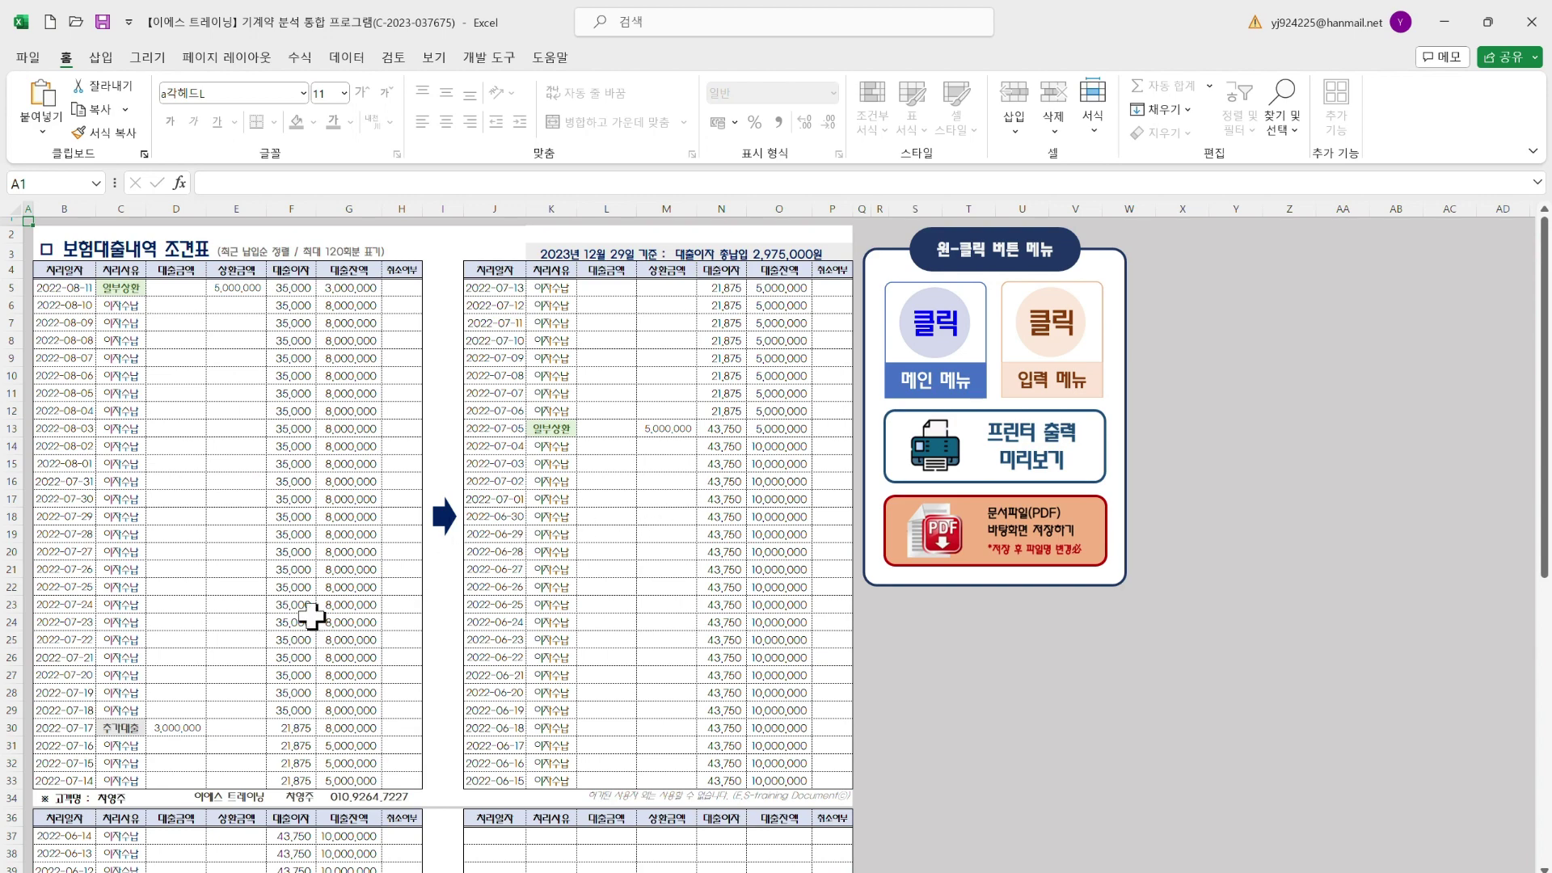
{"action": "scroll", "coordinate": [412, 633], "scroll_direction": "down", "scroll_amount": 9}
{"action": "scroll", "coordinate": [341, 590], "scroll_direction": "up", "scroll_amount": 9}
{"action": "scroll", "coordinate": [409, 398], "scroll_direction": "down", "scroll_amount": 6}
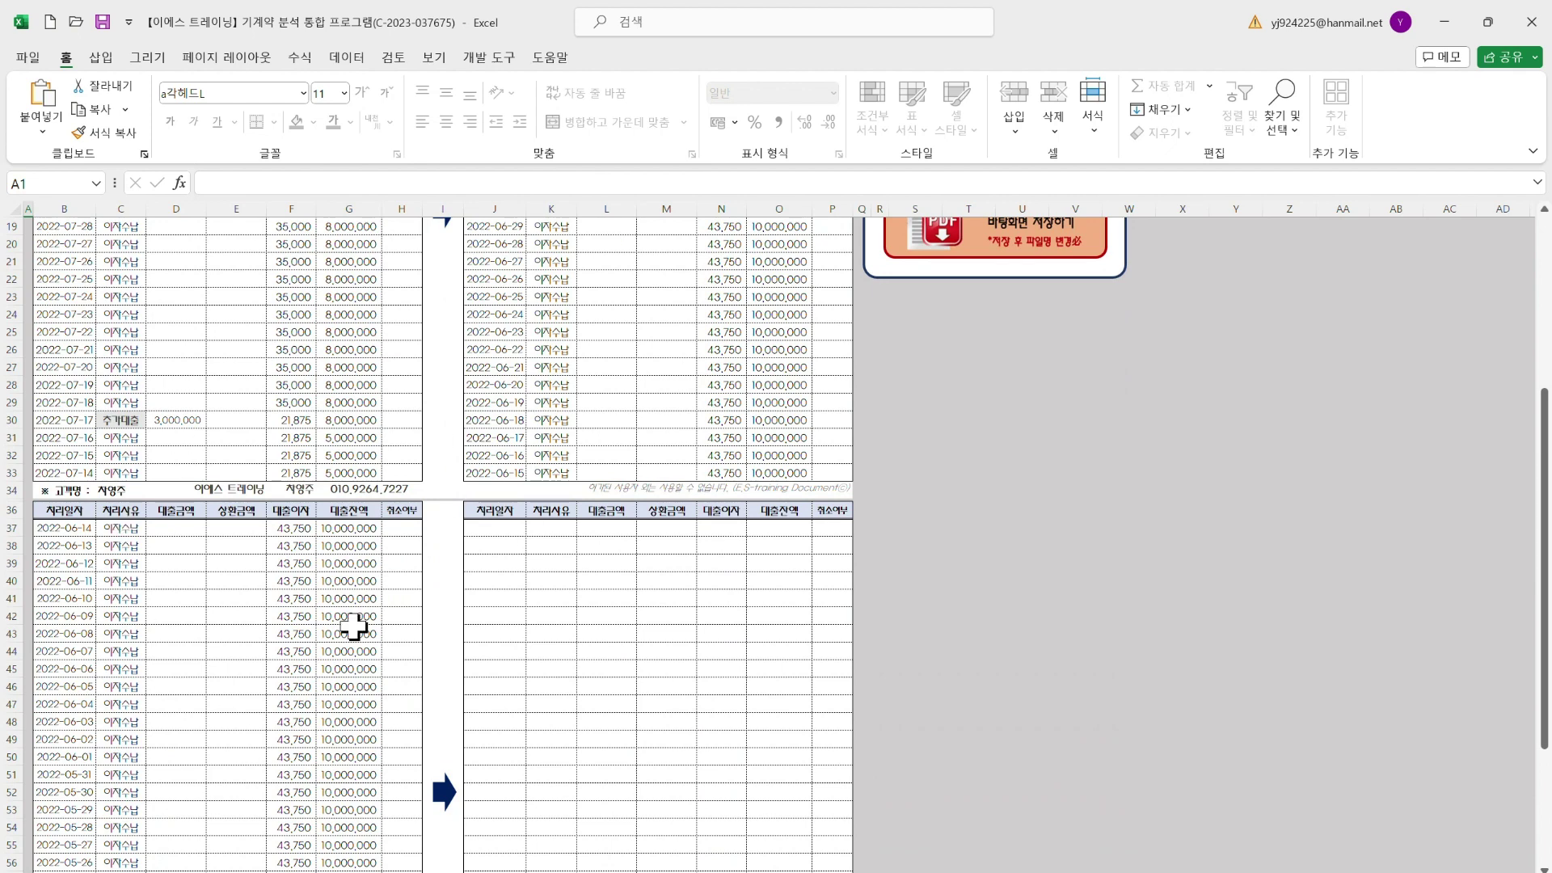
{"action": "scroll", "coordinate": [380, 614], "scroll_direction": "up", "scroll_amount": 6}
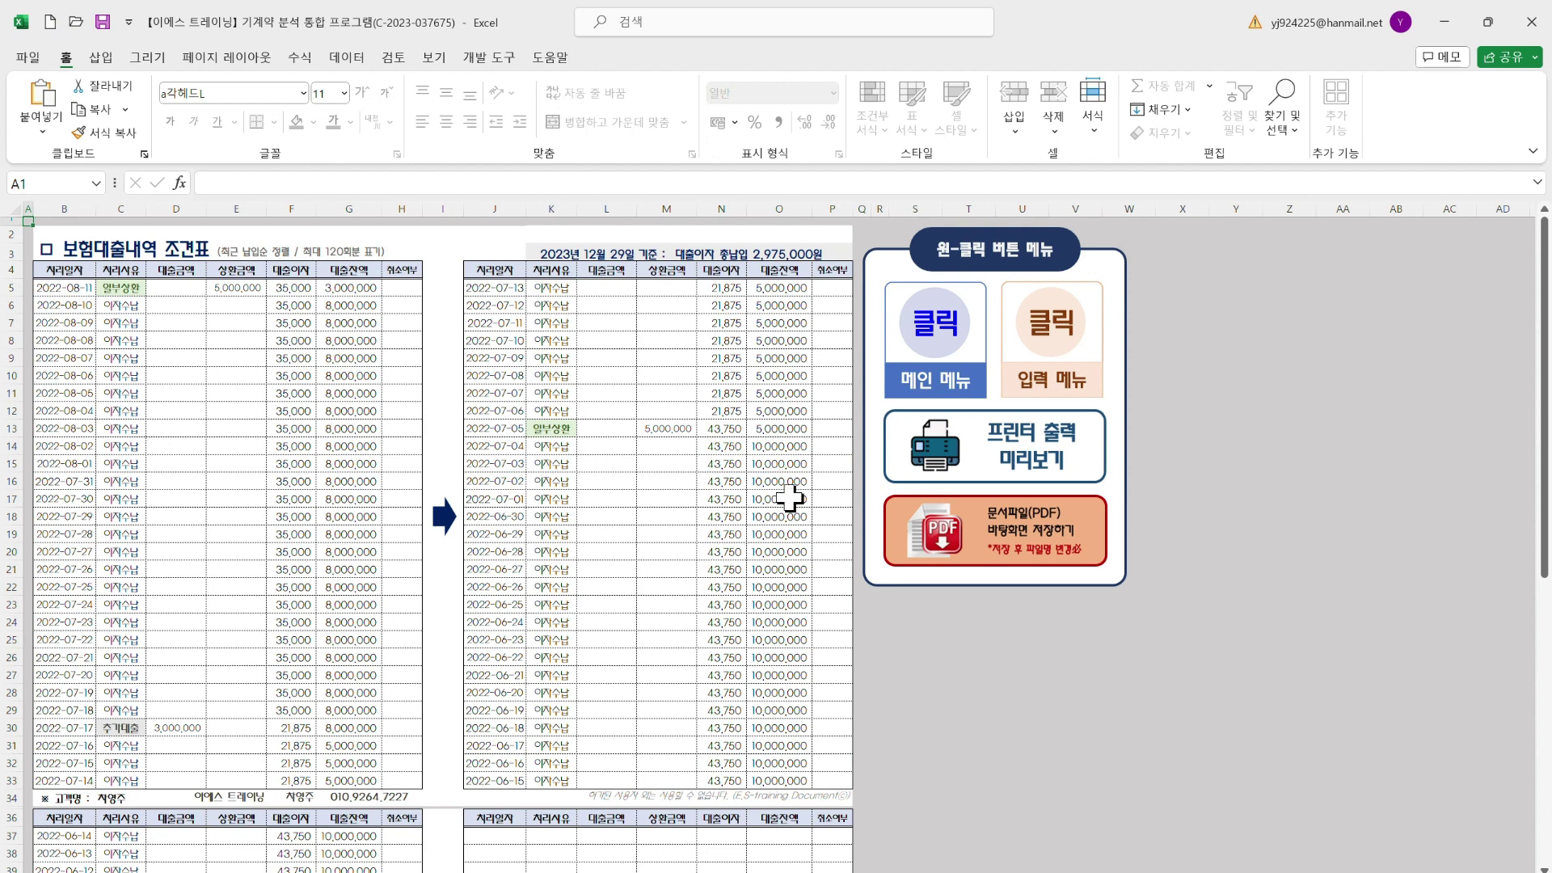
Preview the loan history table's print layout, then return to the 입력맵 input sheet
{"action": "left_click", "coordinate": [991, 465]}
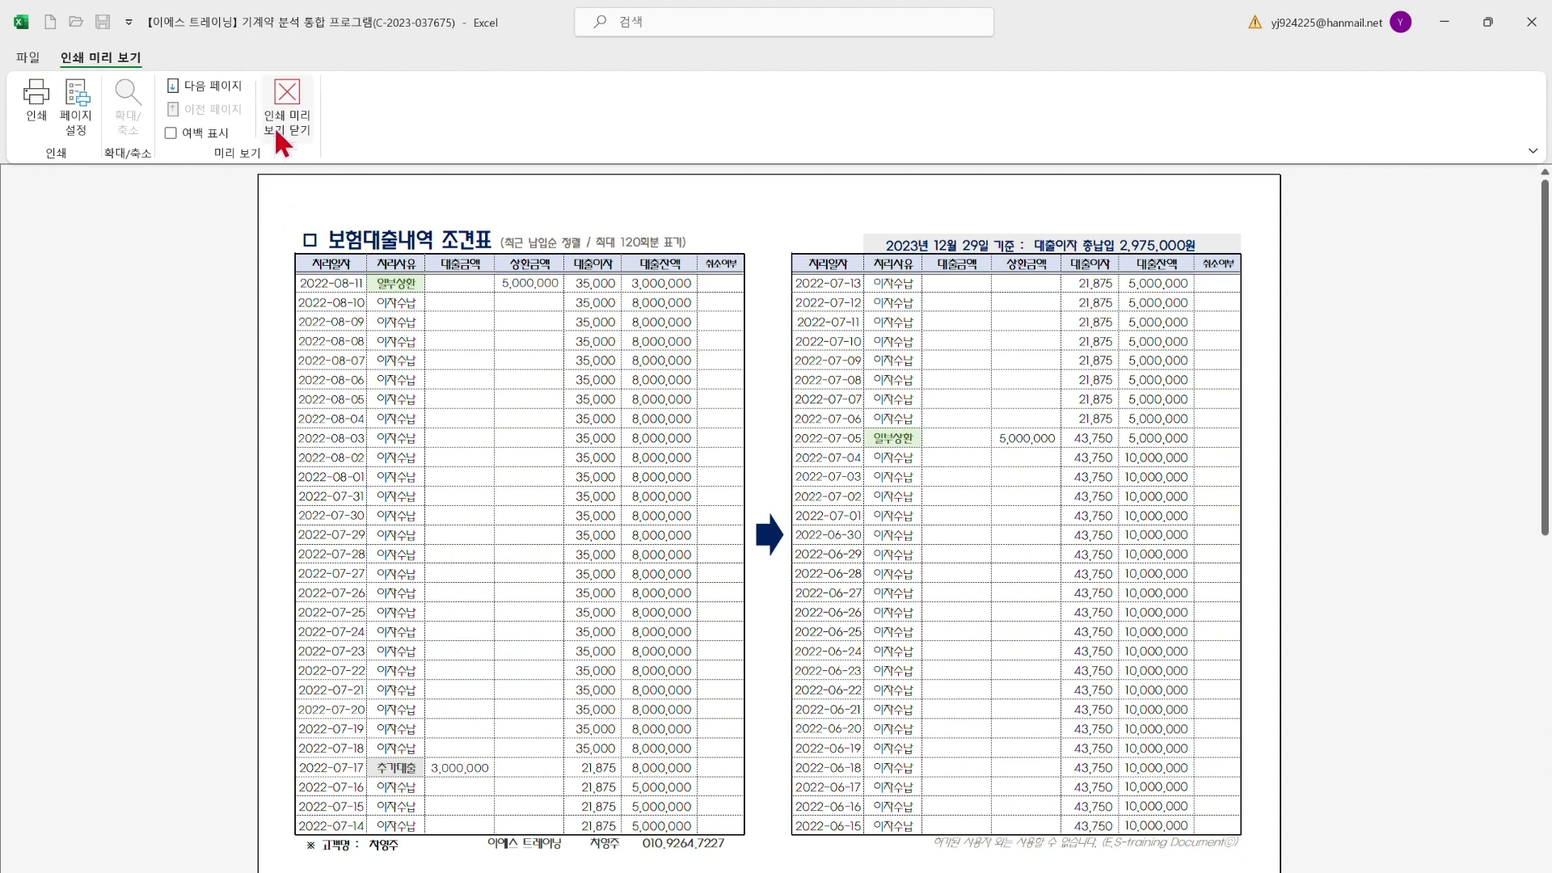
{"action": "left_click", "coordinate": [283, 138]}
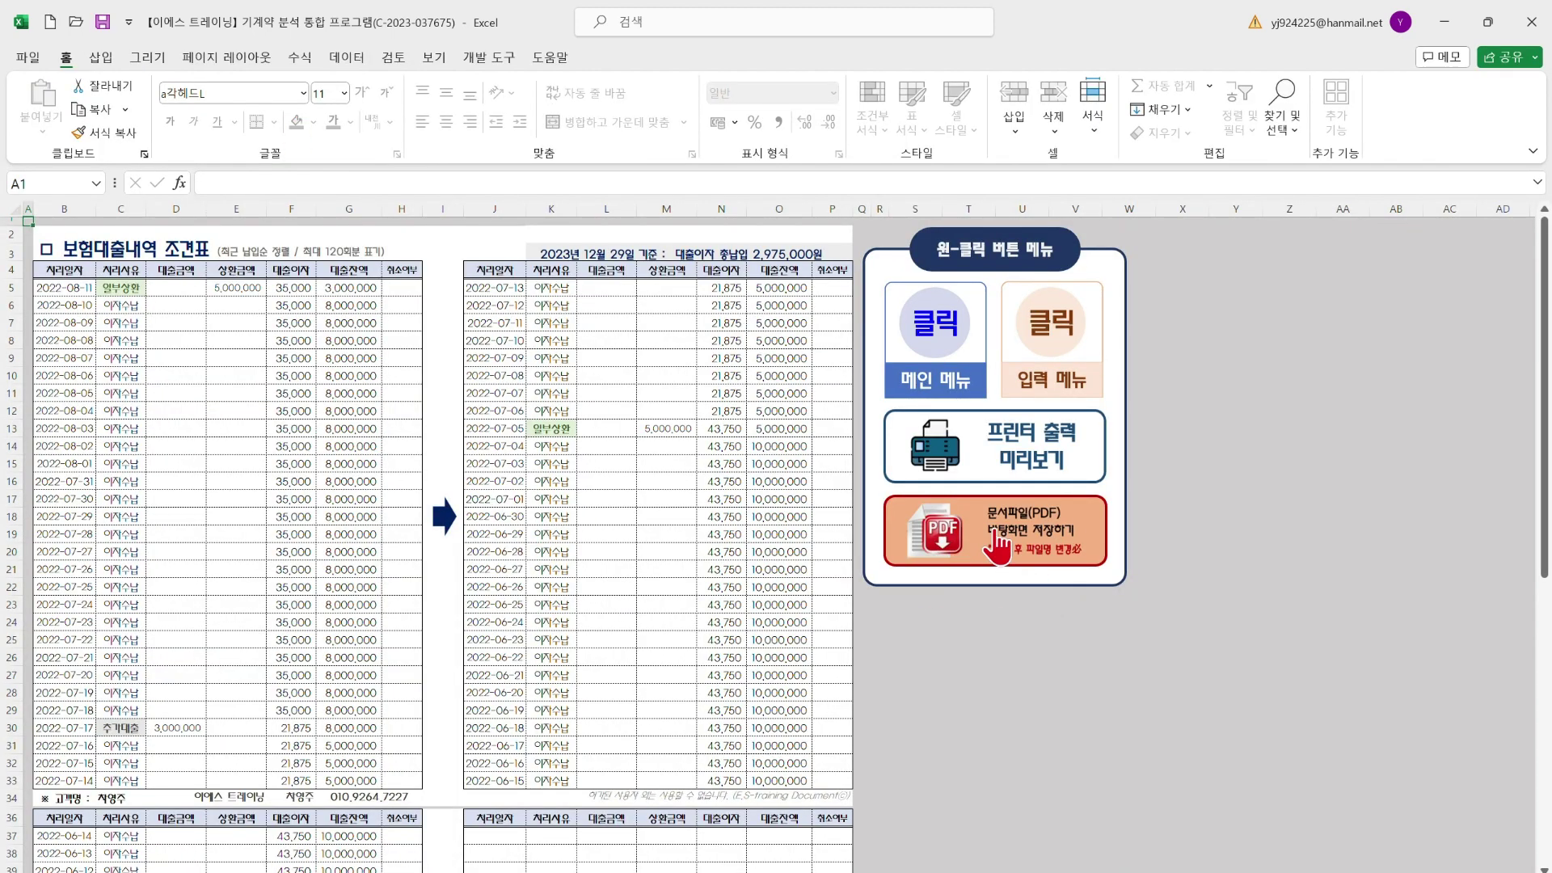
{"action": "left_click", "coordinate": [1041, 351]}
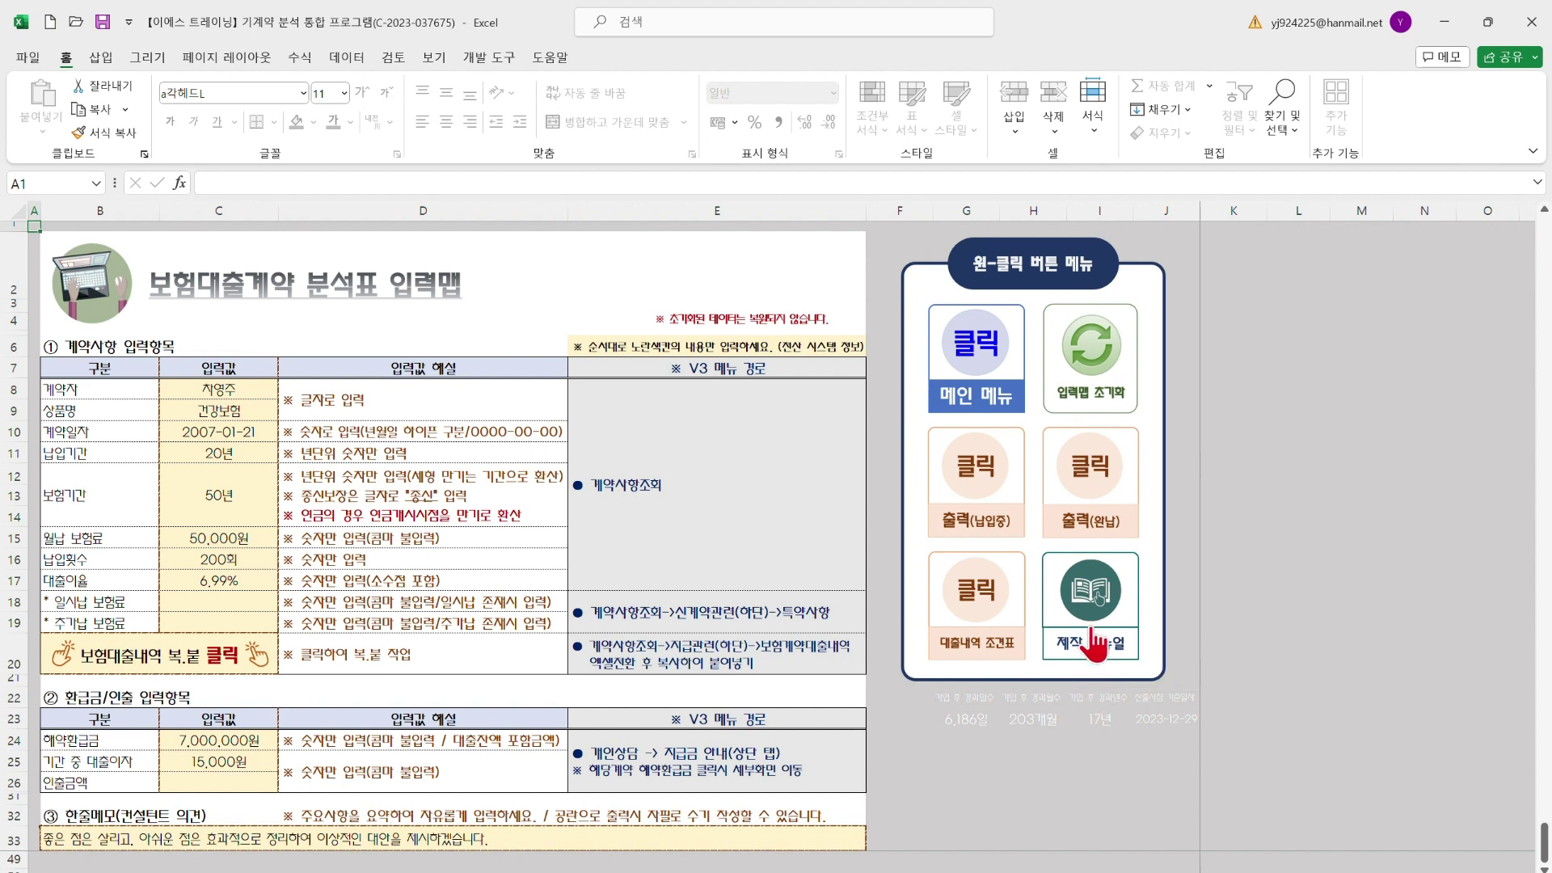
Open the 보험대출계약 분석Tool 제작&활용 매뉴얼 cafe article and read through its slides, back to the top
{"action": "left_click", "coordinate": [1097, 608]}
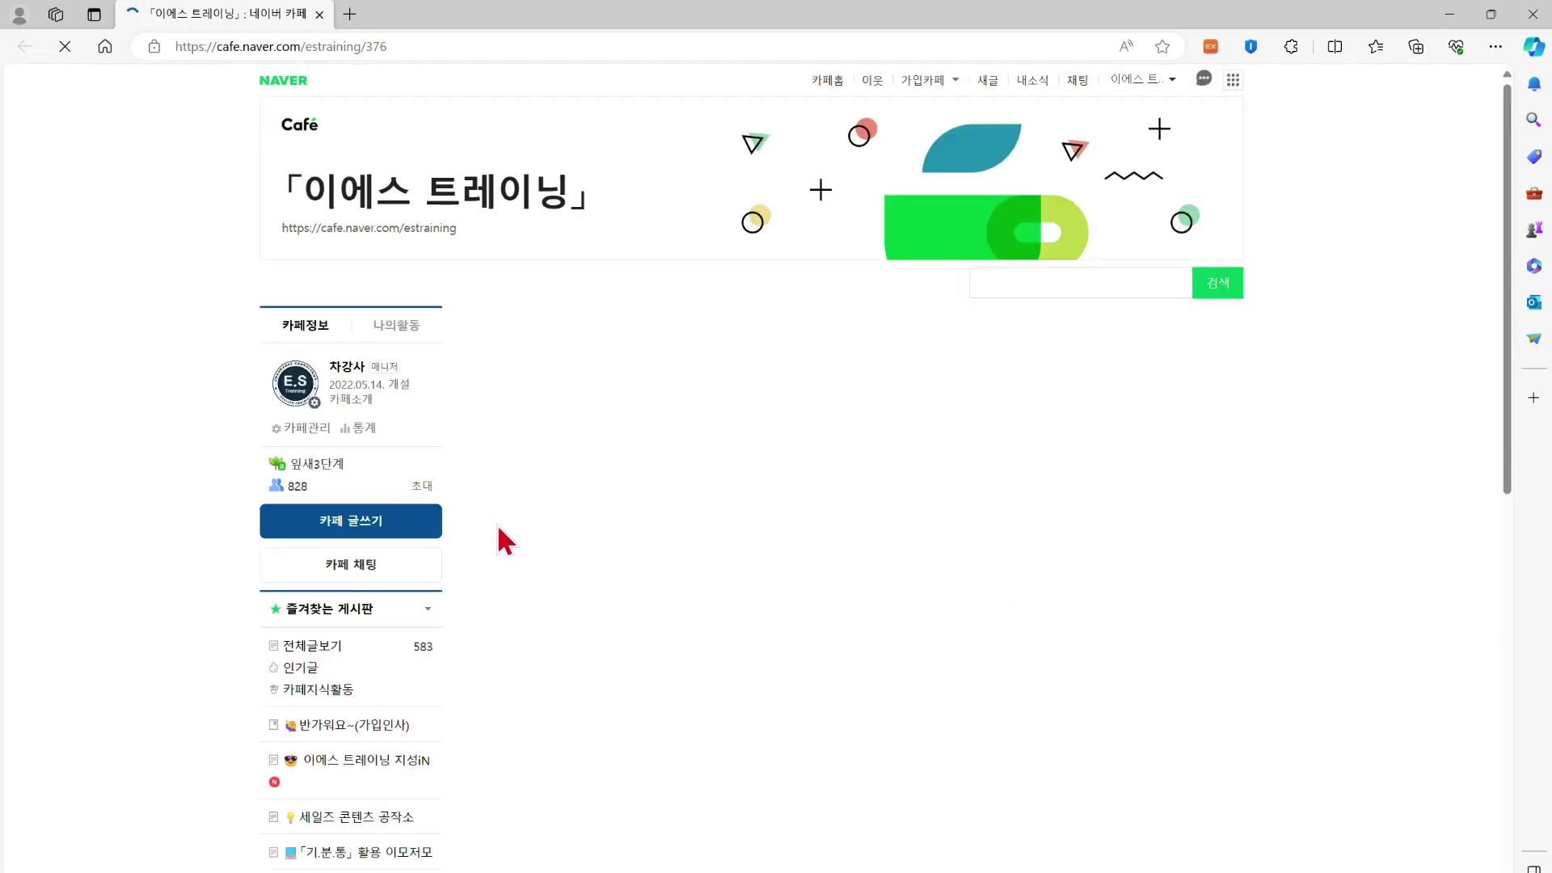
{"action": "scroll", "coordinate": [643, 531], "scroll_direction": "down", "scroll_amount": 15}
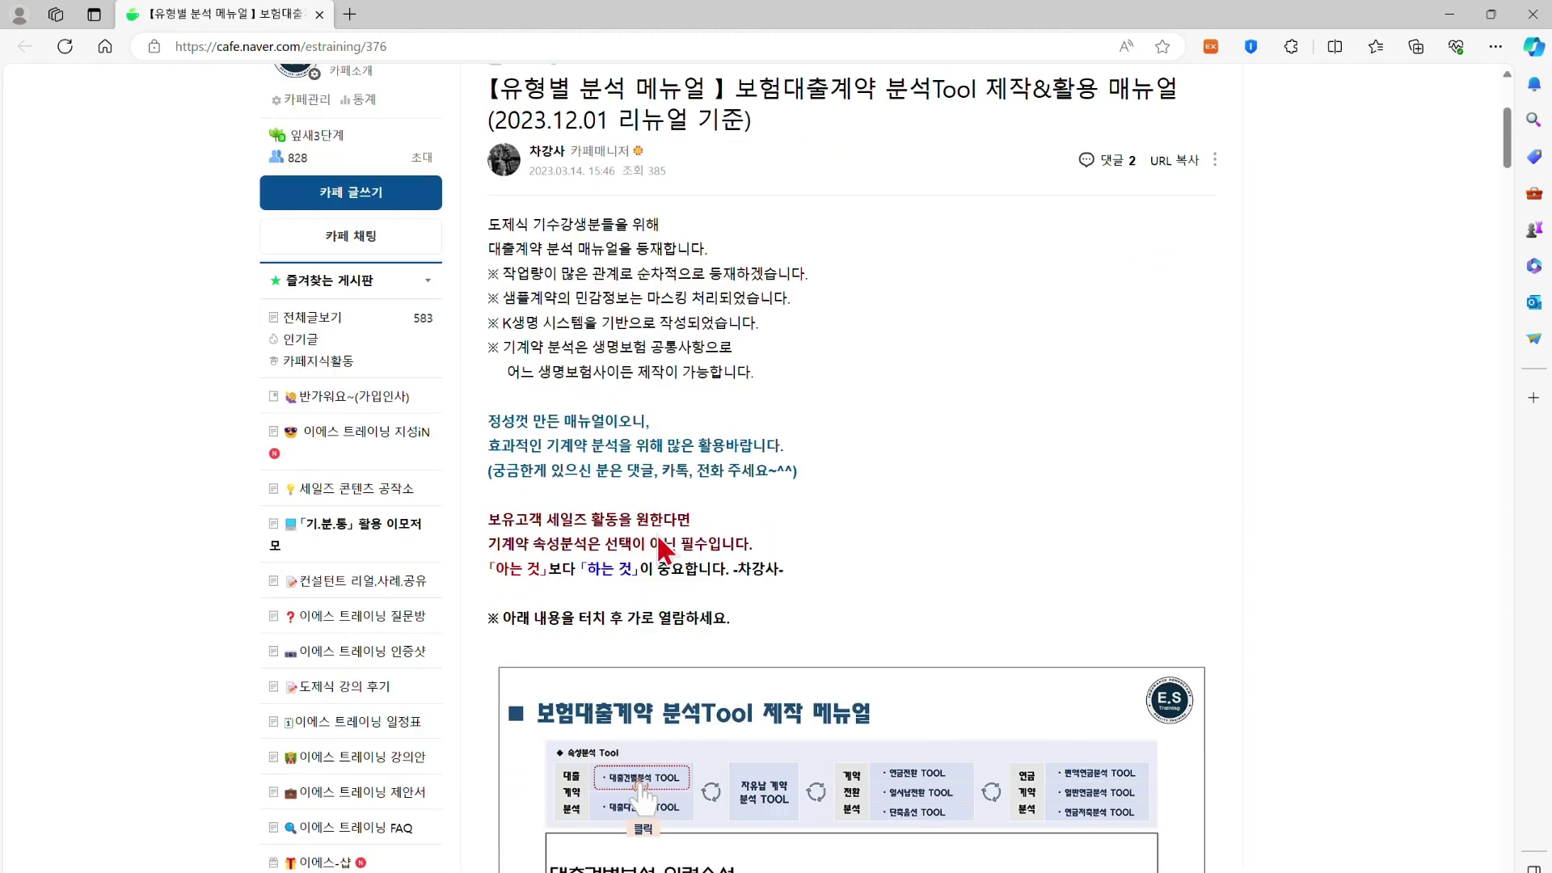
{"action": "scroll", "coordinate": [671, 545], "scroll_direction": "down", "scroll_amount": 15}
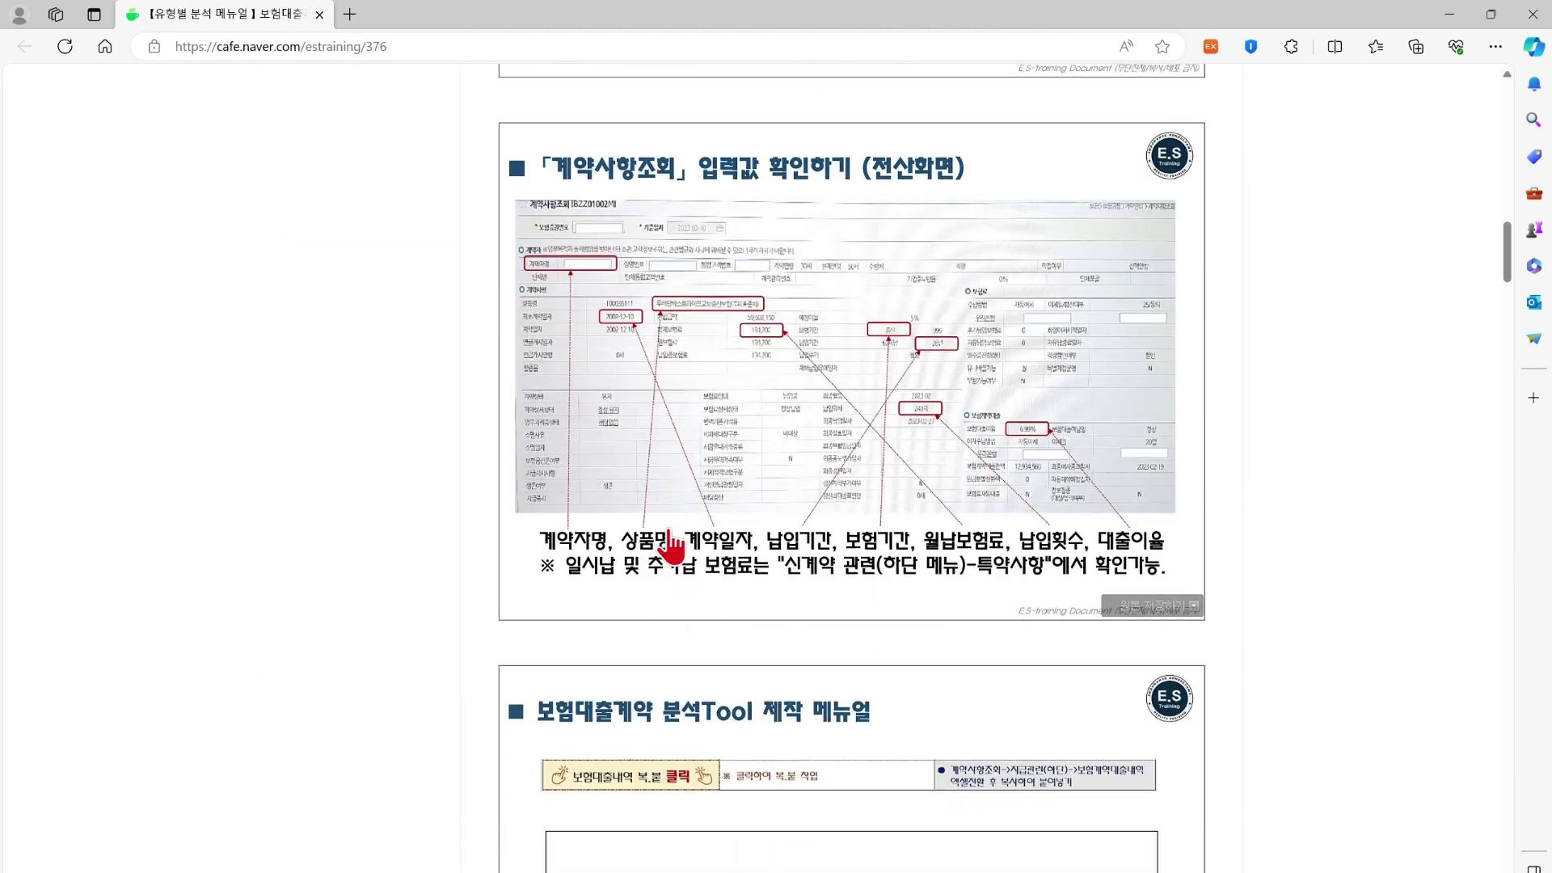
{"action": "scroll", "coordinate": [671, 545], "scroll_direction": "down", "scroll_amount": 20}
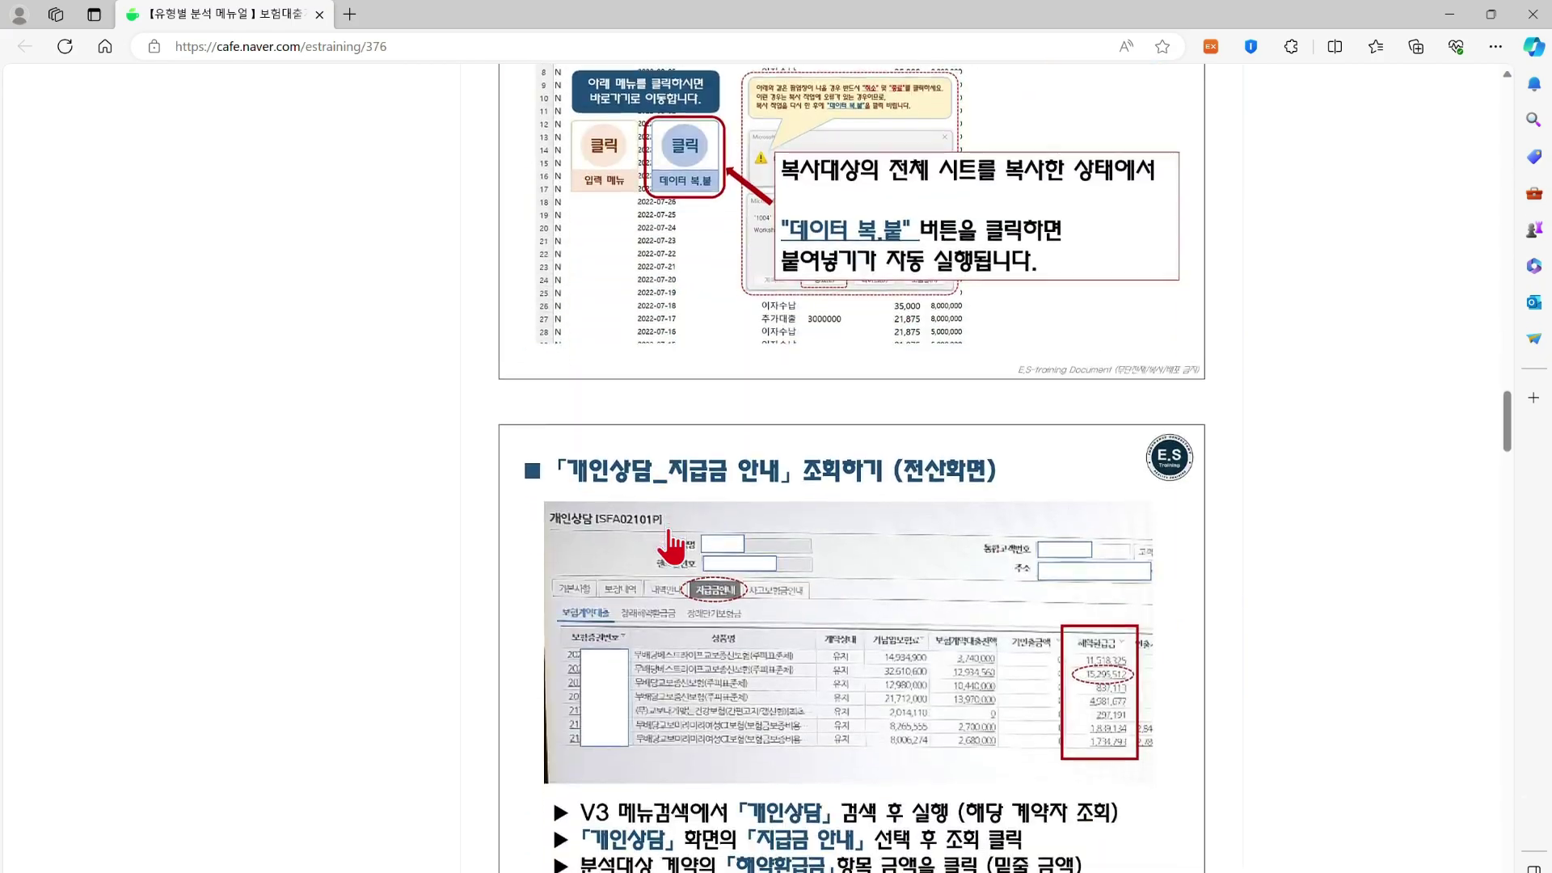
{"action": "scroll", "coordinate": [670, 546], "scroll_direction": "down", "scroll_amount": 20}
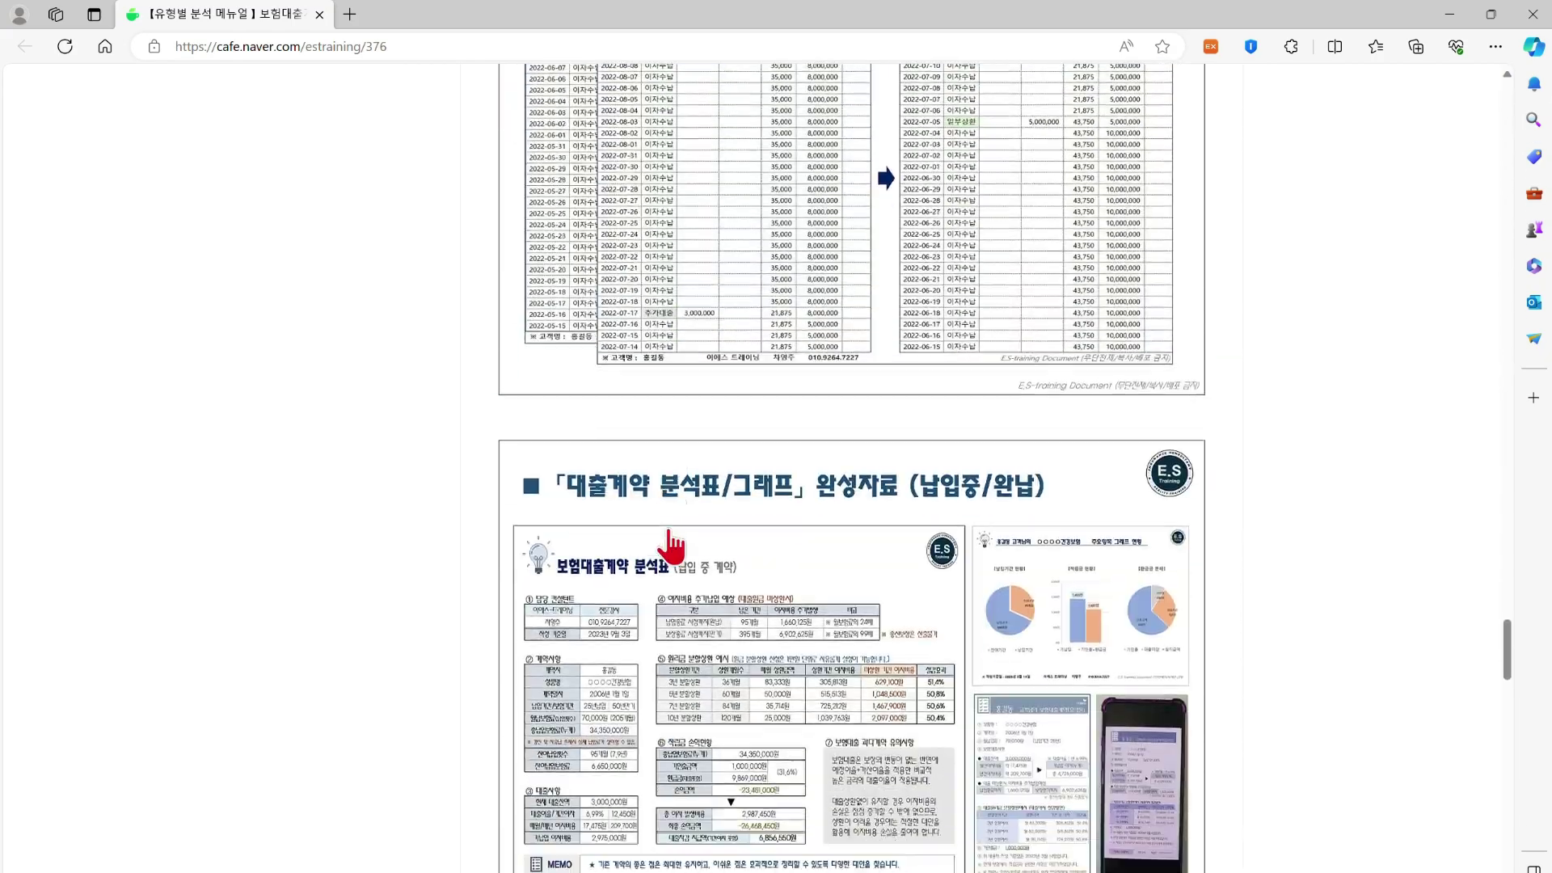
{"action": "scroll", "coordinate": [675, 546], "scroll_direction": "up", "scroll_amount": 8}
{"action": "scroll", "coordinate": [675, 546], "scroll_direction": "up", "scroll_amount": 5}
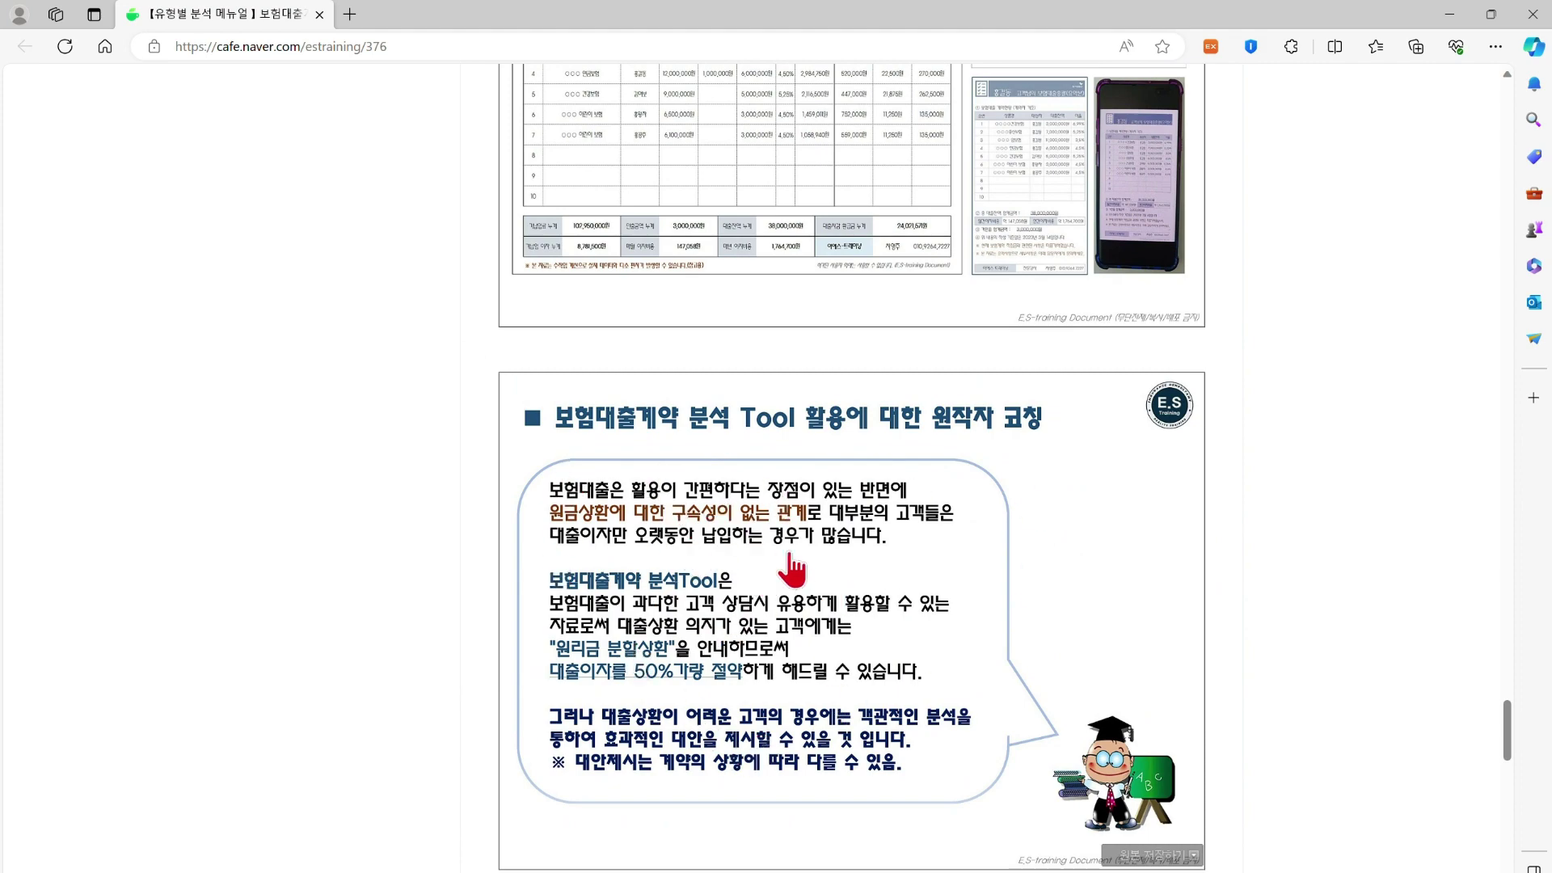
{"action": "scroll", "coordinate": [824, 595], "scroll_direction": "up", "scroll_amount": 15}
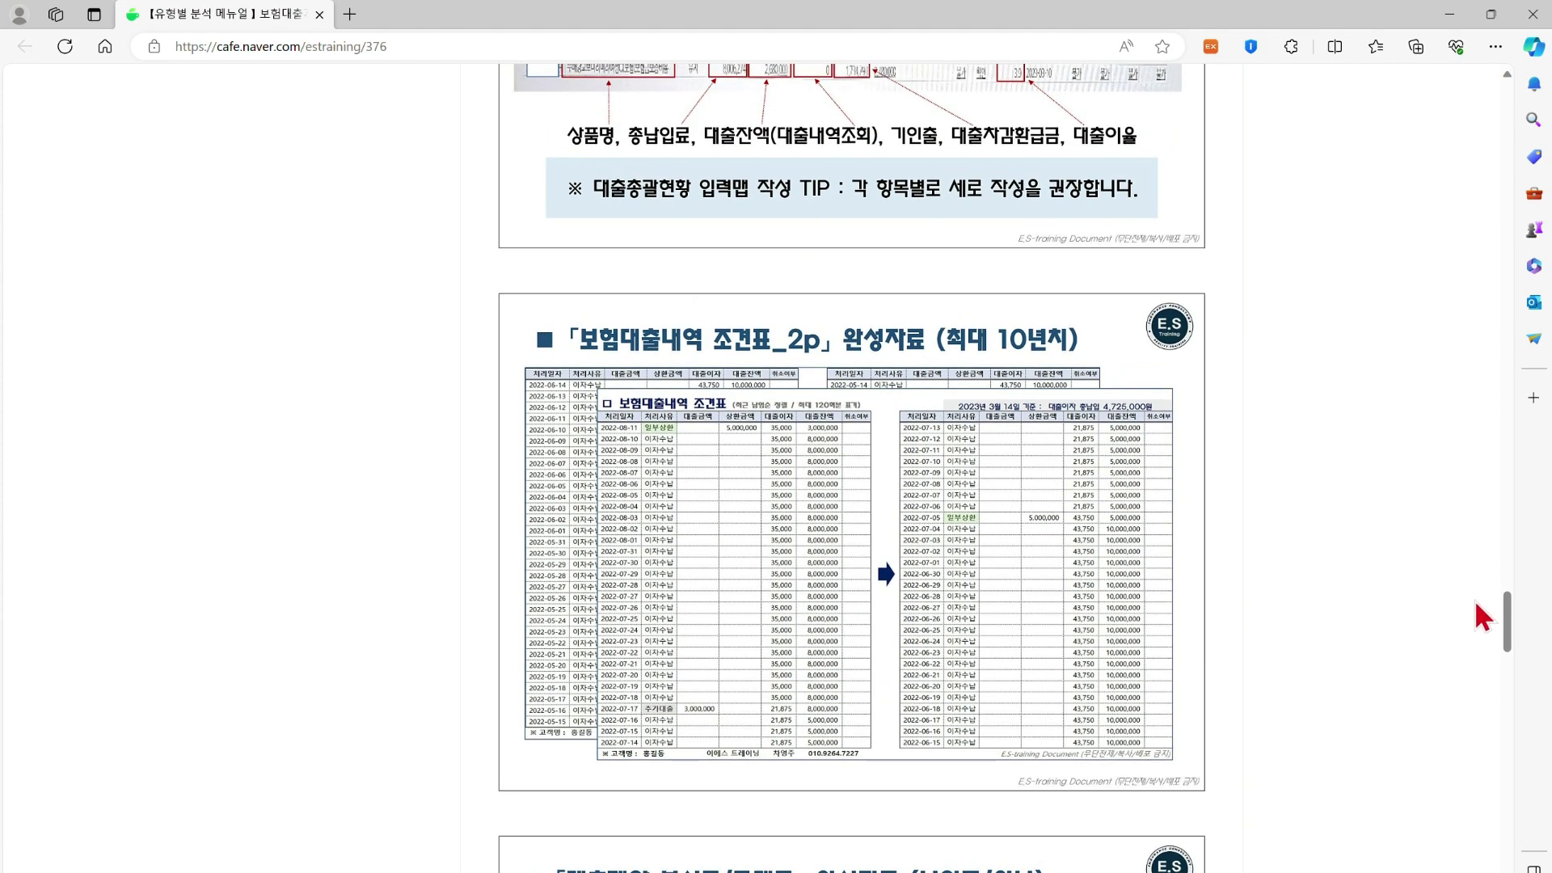
{"action": "left_click_drag", "start_coordinate": [1507, 618], "coordinate": [1511, 116]}
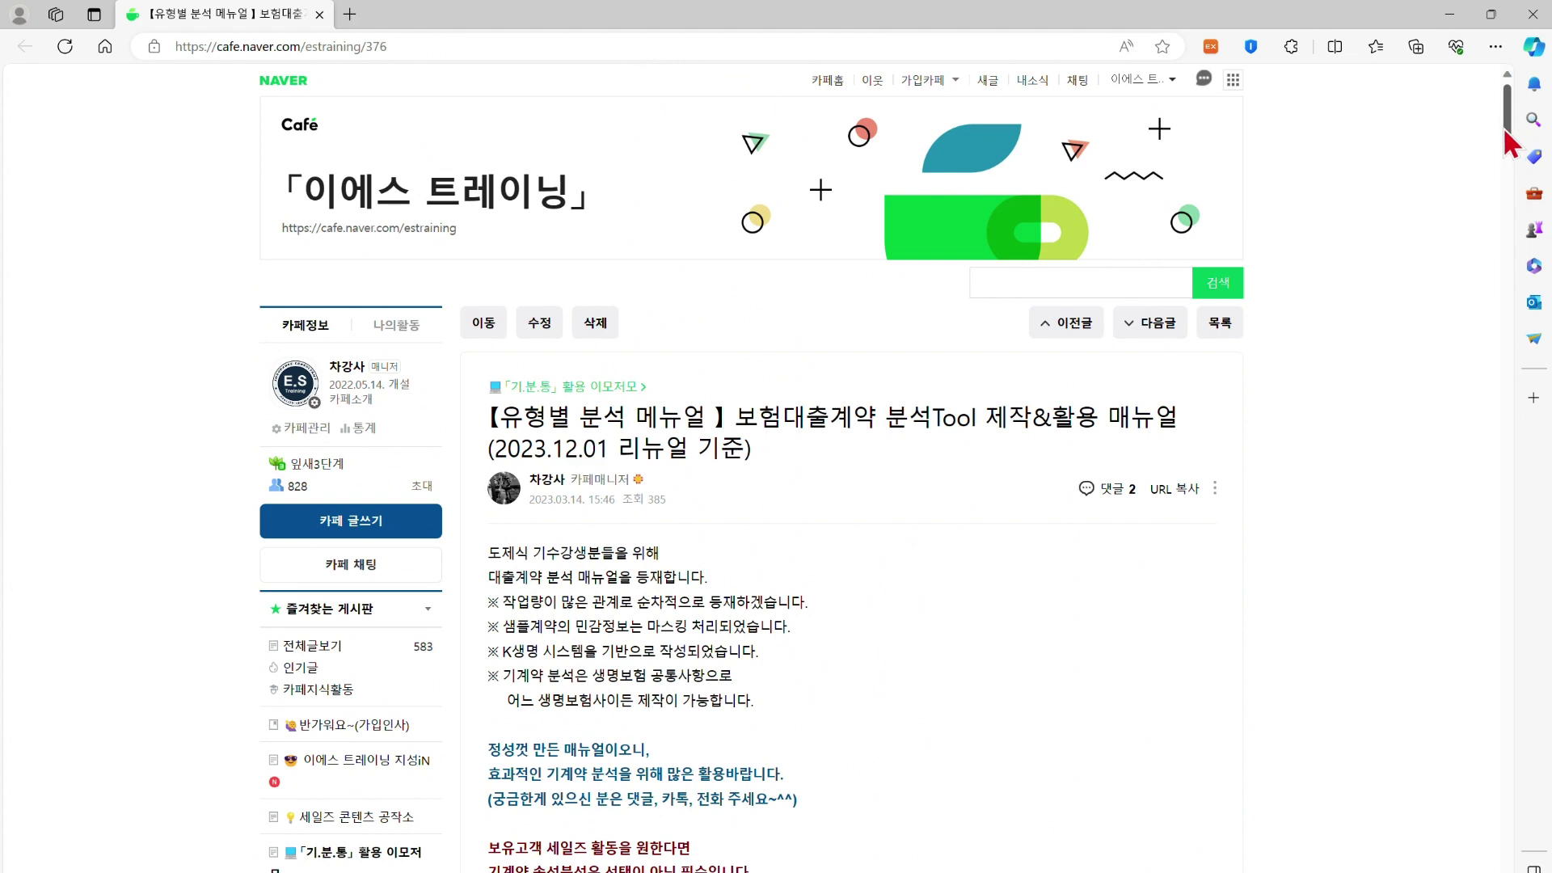
Close the browser and go to the 기계약 분석 통합 프로그램 main menu sheet
{"action": "left_click", "coordinate": [1536, 16]}
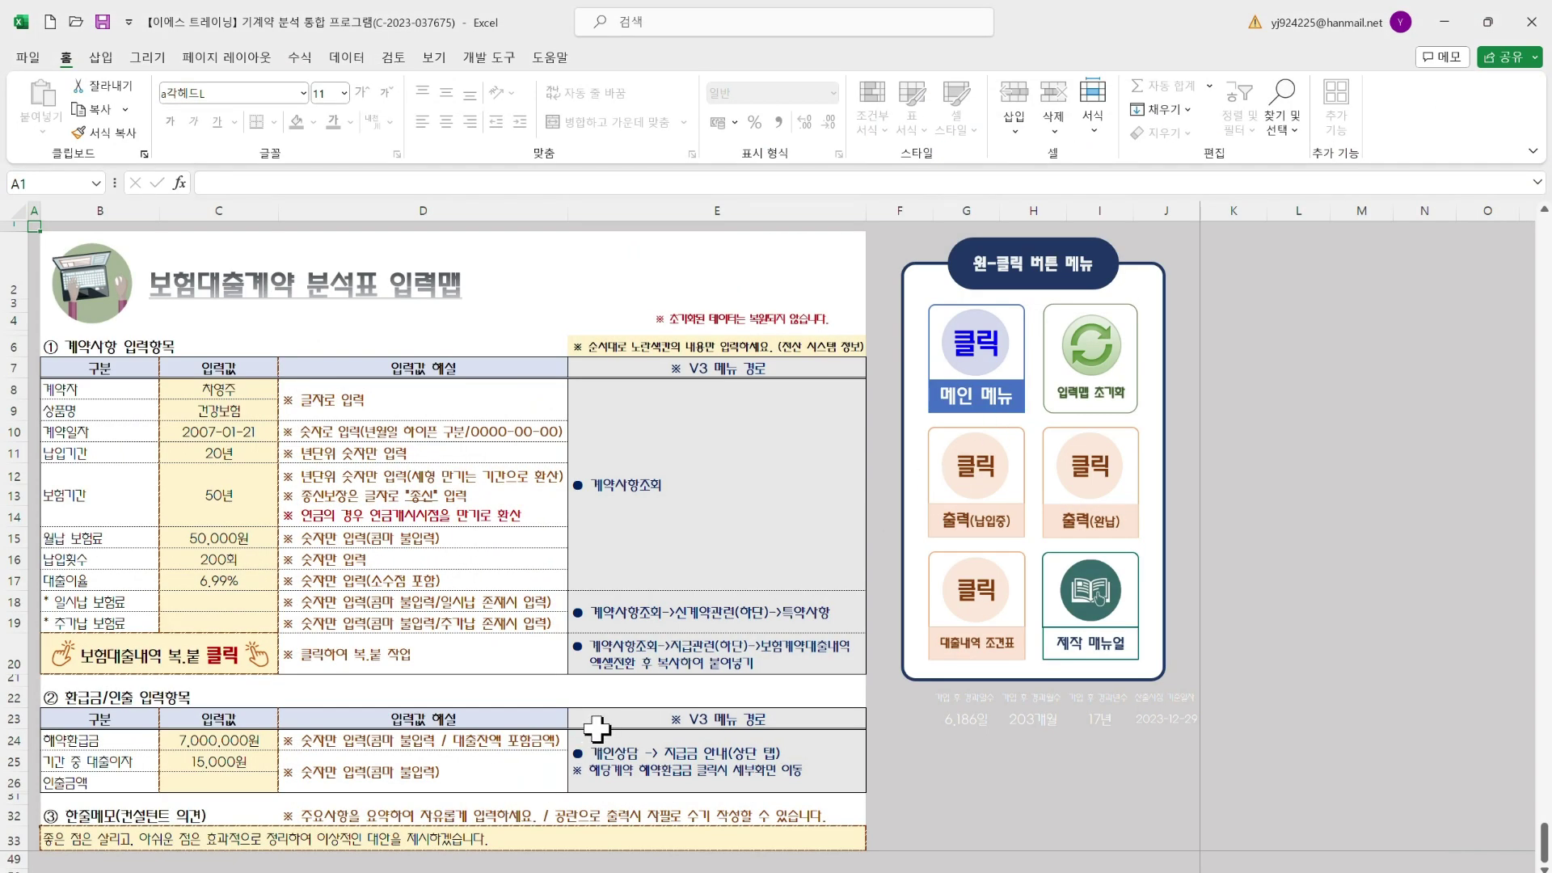
{"action": "left_click", "coordinate": [982, 380]}
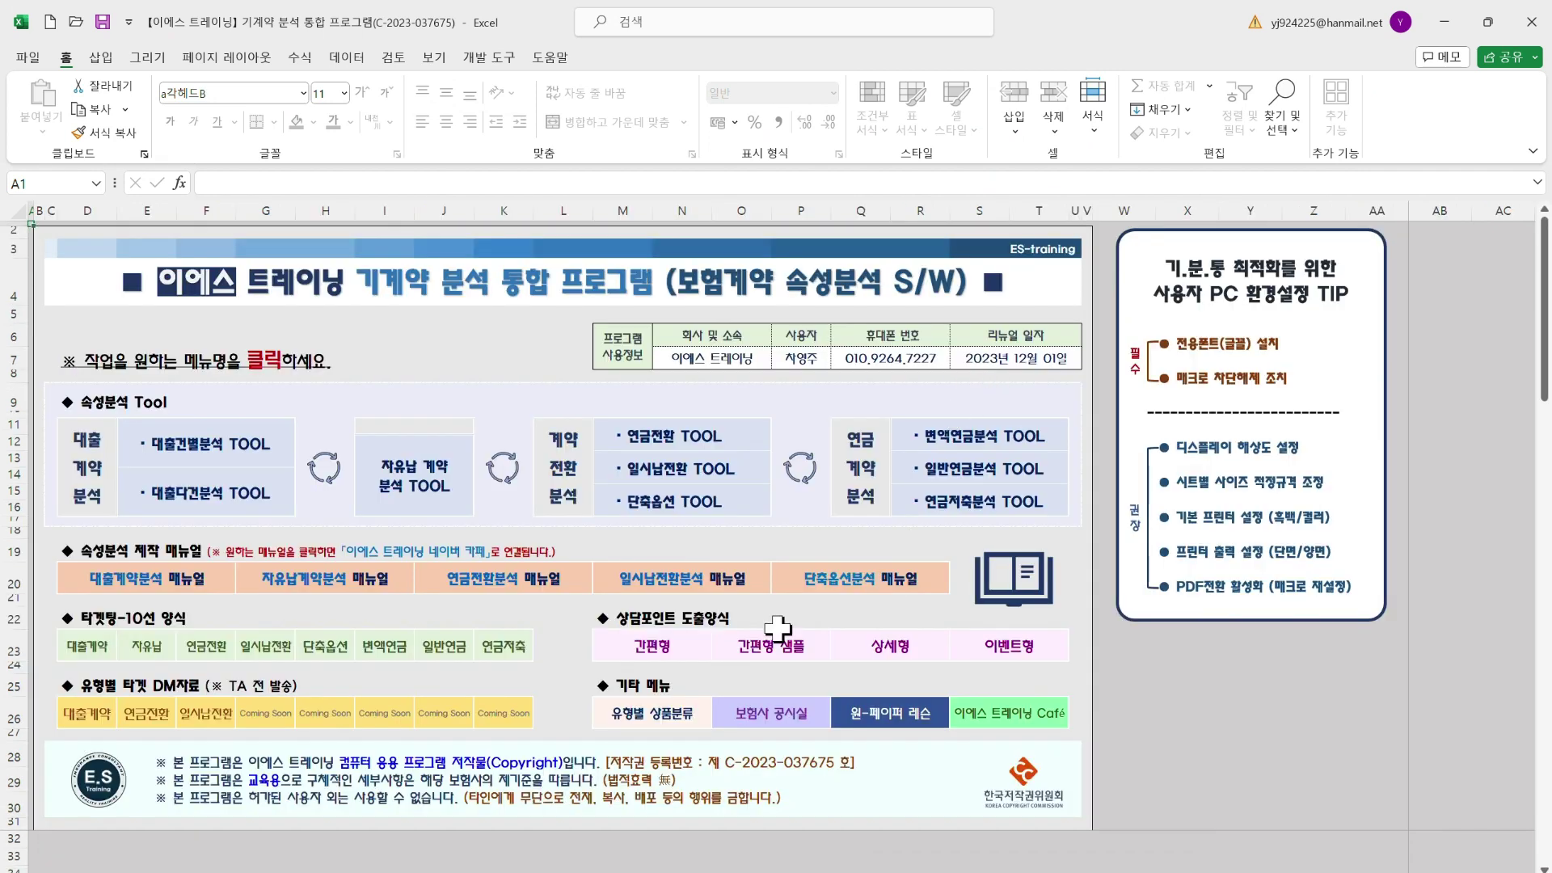
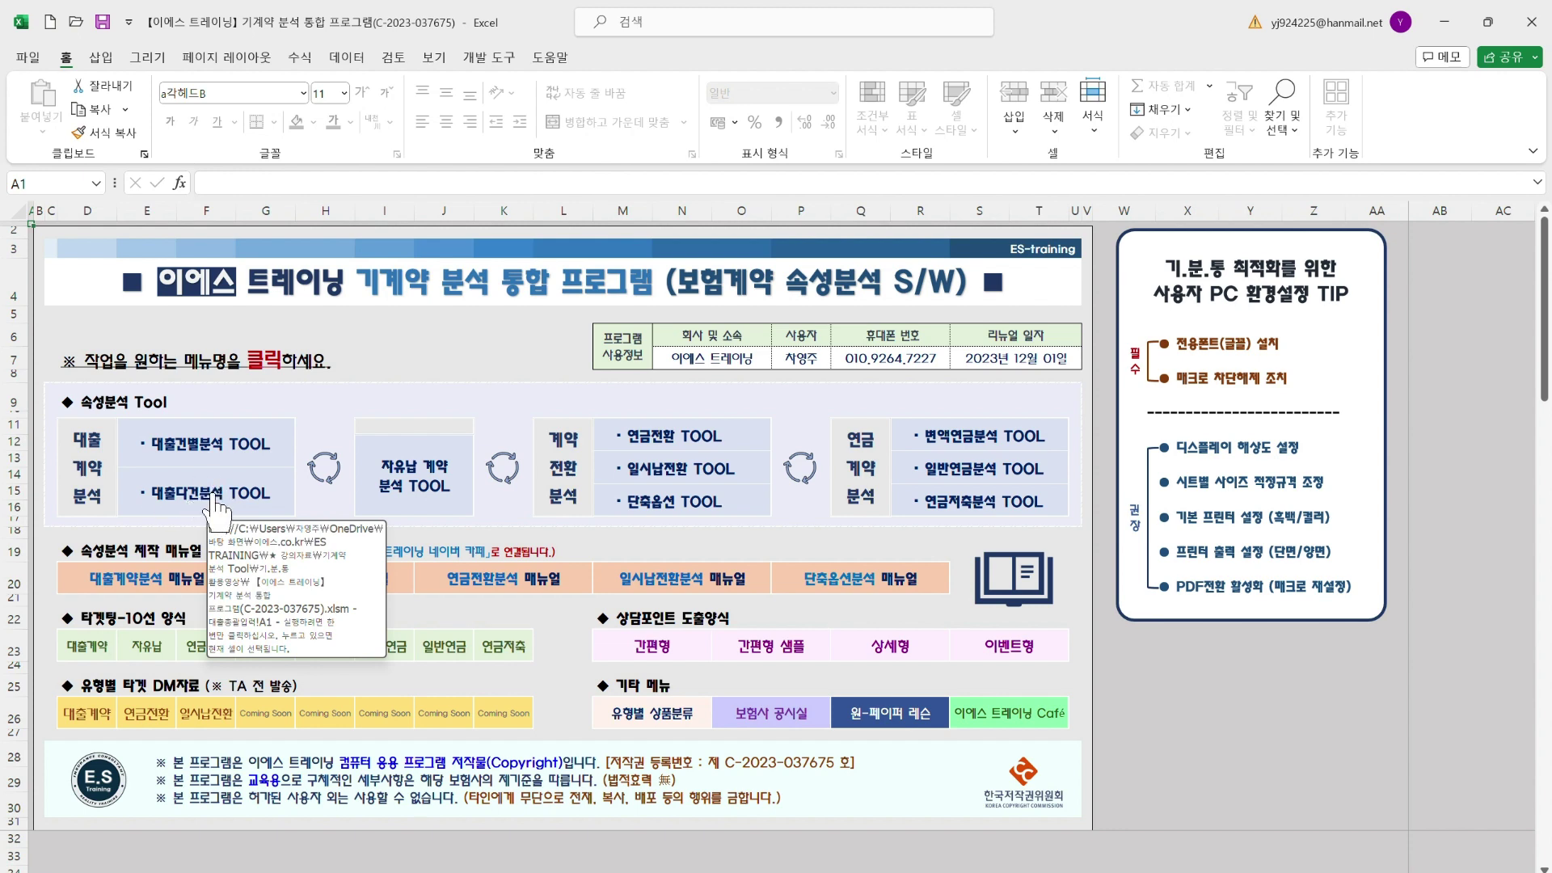
Jump from the main menu to the 대출다건분석 TOOL loan input map sheet
{"action": "left_click", "coordinate": [214, 511]}
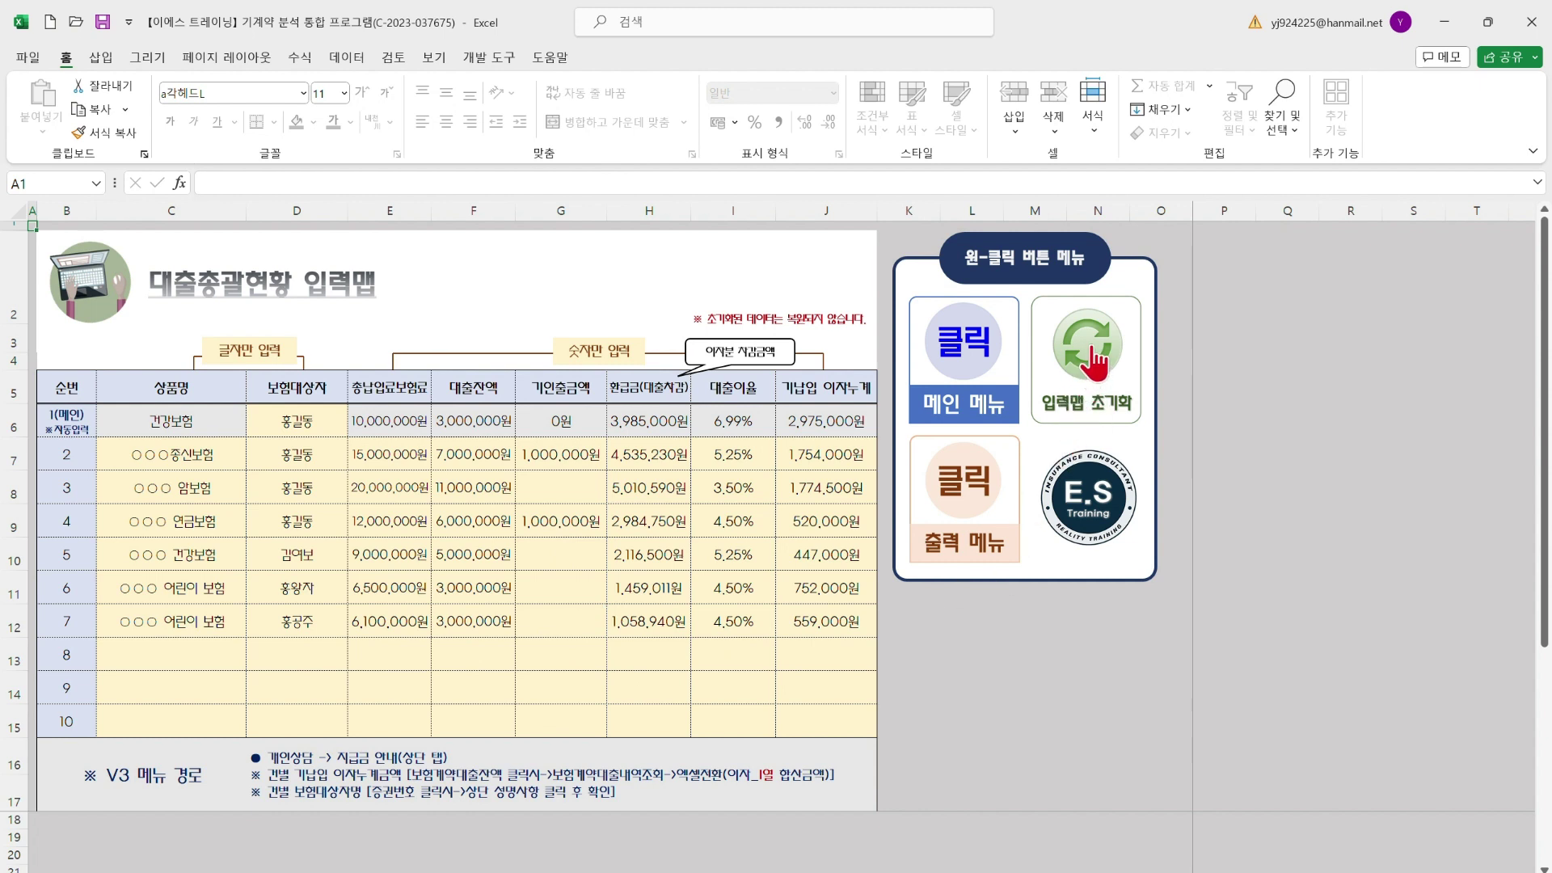
Run the 입력맵 초기화 reset so only the example row's figures remain, then bring up the manual
{"action": "left_click", "coordinate": [1095, 365]}
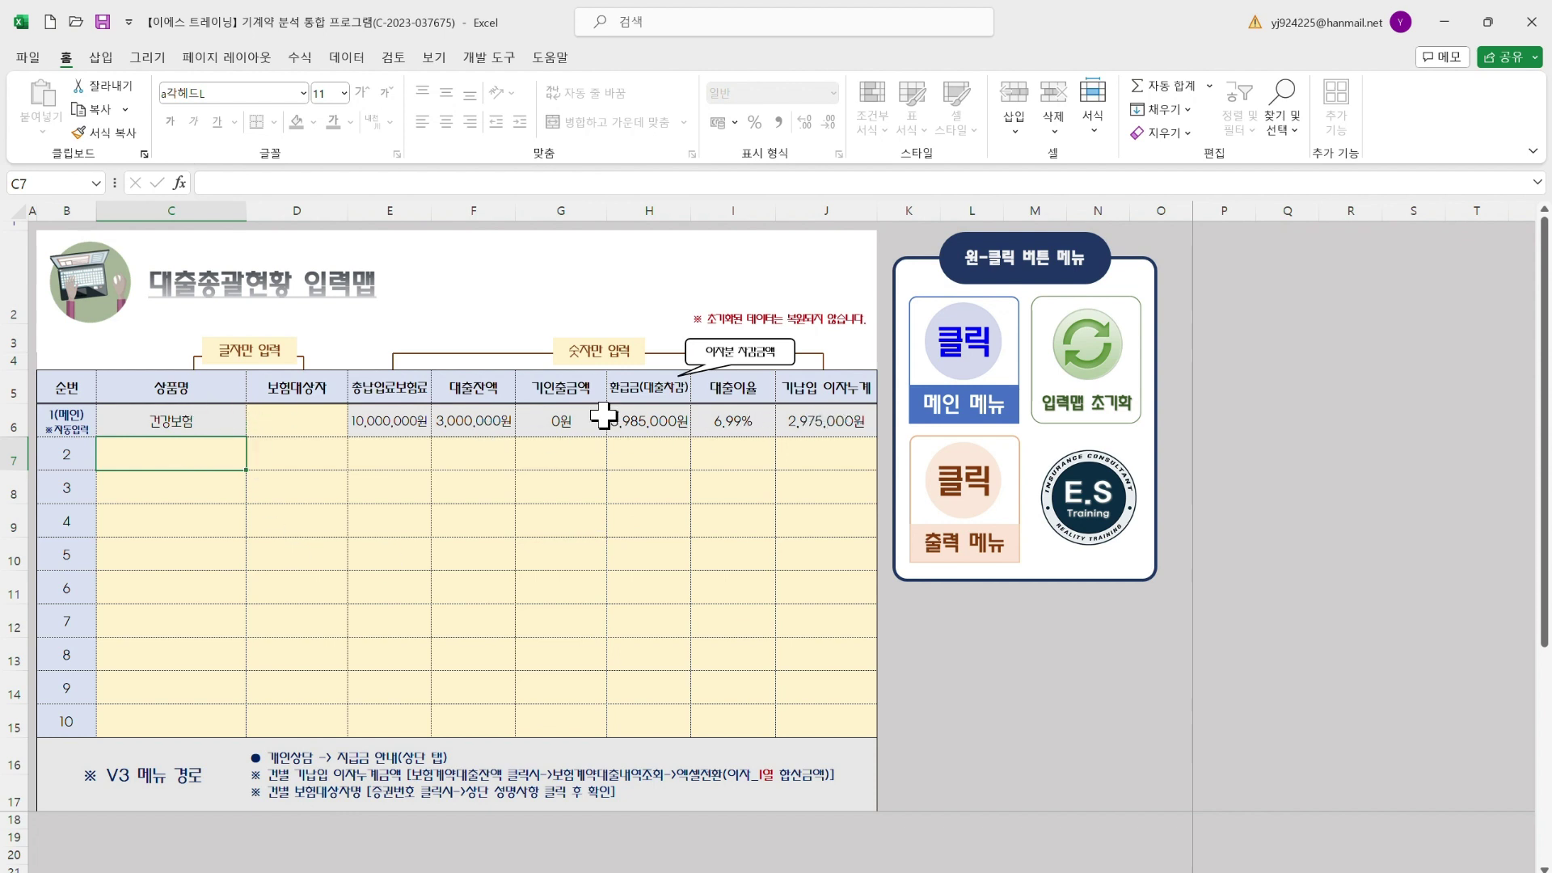
{"action": "left_click", "coordinate": [274, 417]}
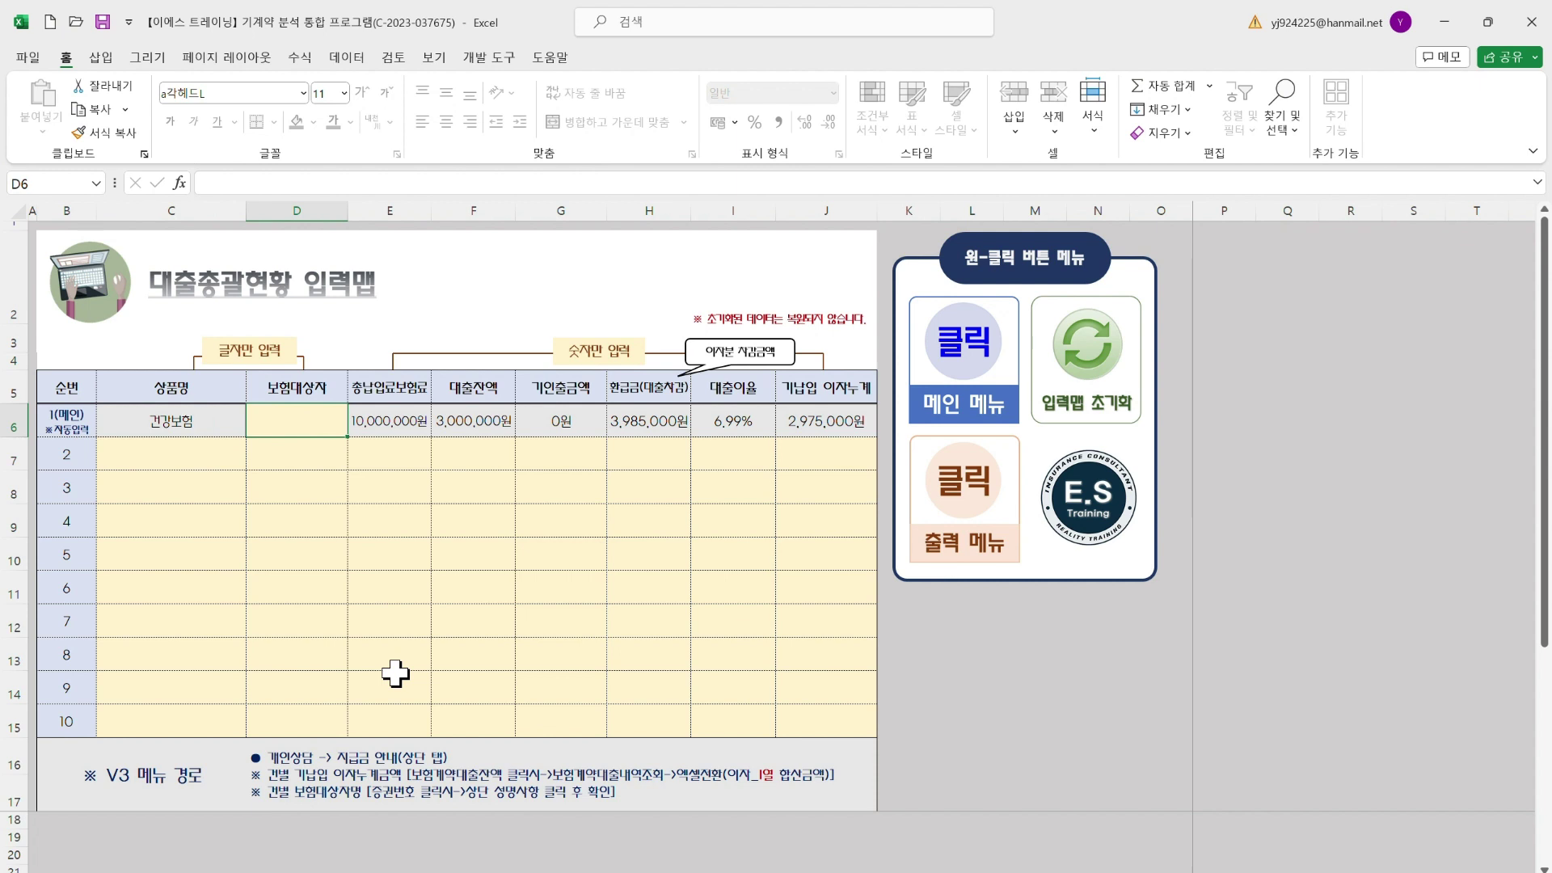
{"action": "left_click", "coordinate": [397, 656]}
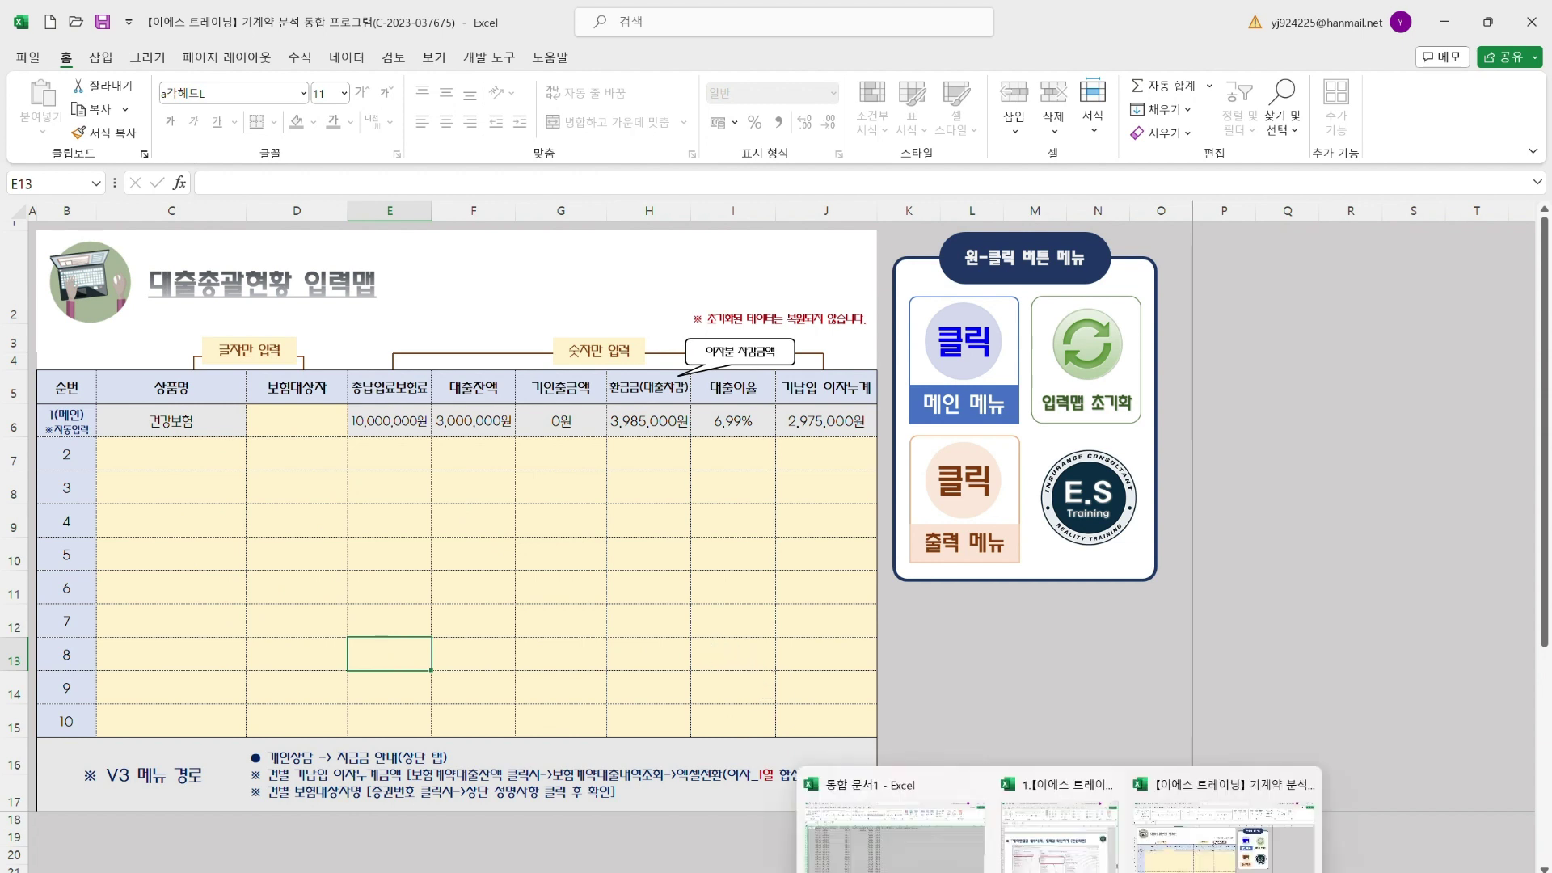
{"action": "left_click", "coordinate": [1065, 861]}
Scroll the manual to the 개인상담_지급금 안내 guide, then return to the input sheet
{"action": "scroll", "coordinate": [930, 558], "scroll_direction": "down", "scroll_amount": 12}
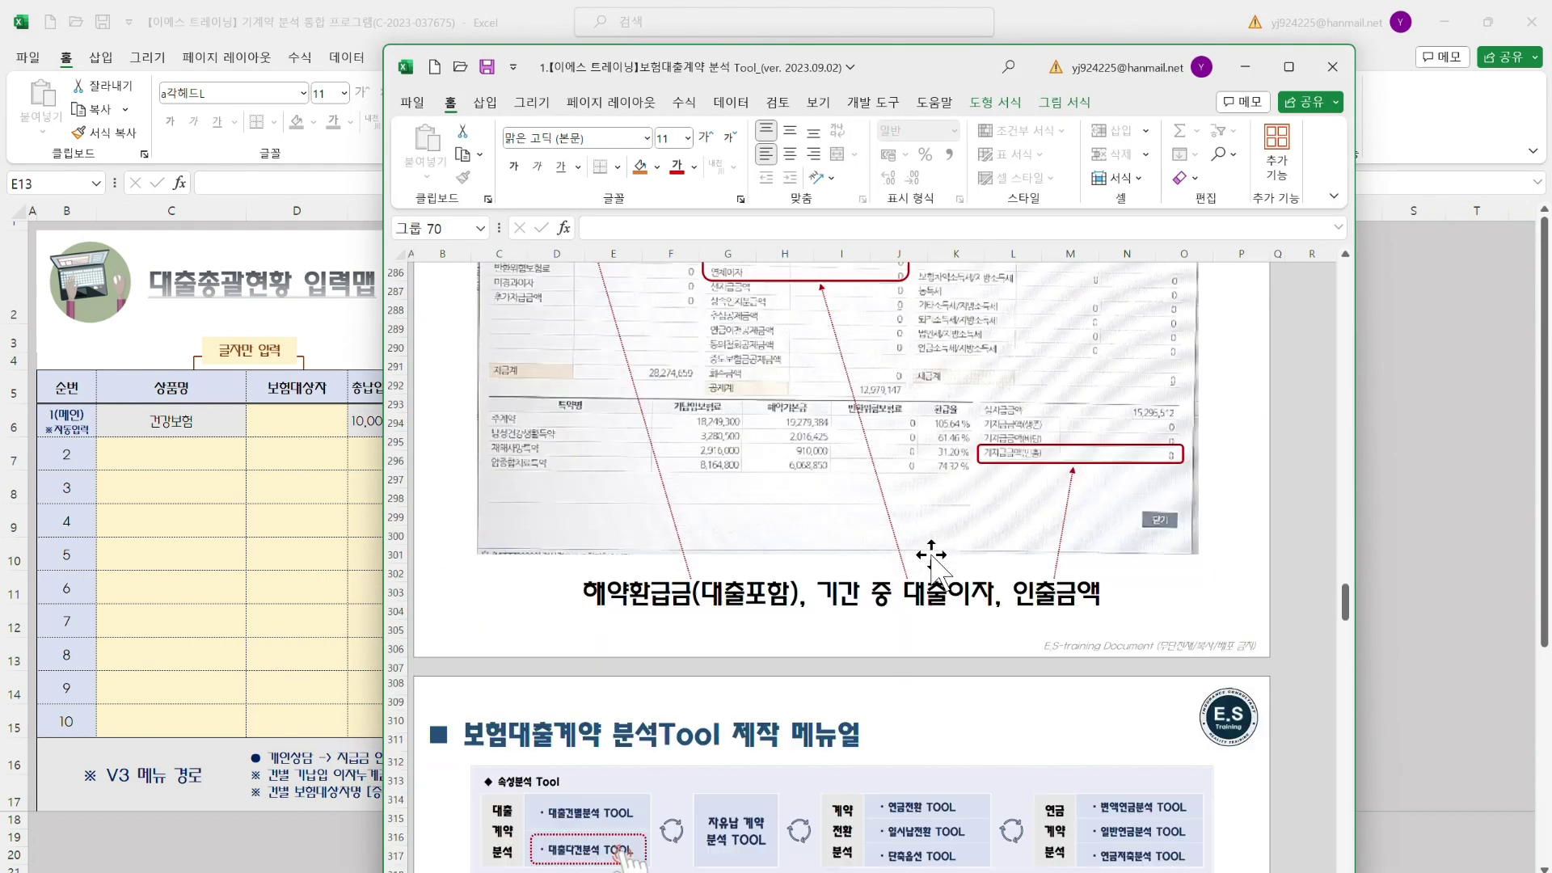
{"action": "scroll", "coordinate": [930, 558], "scroll_direction": "down", "scroll_amount": 18}
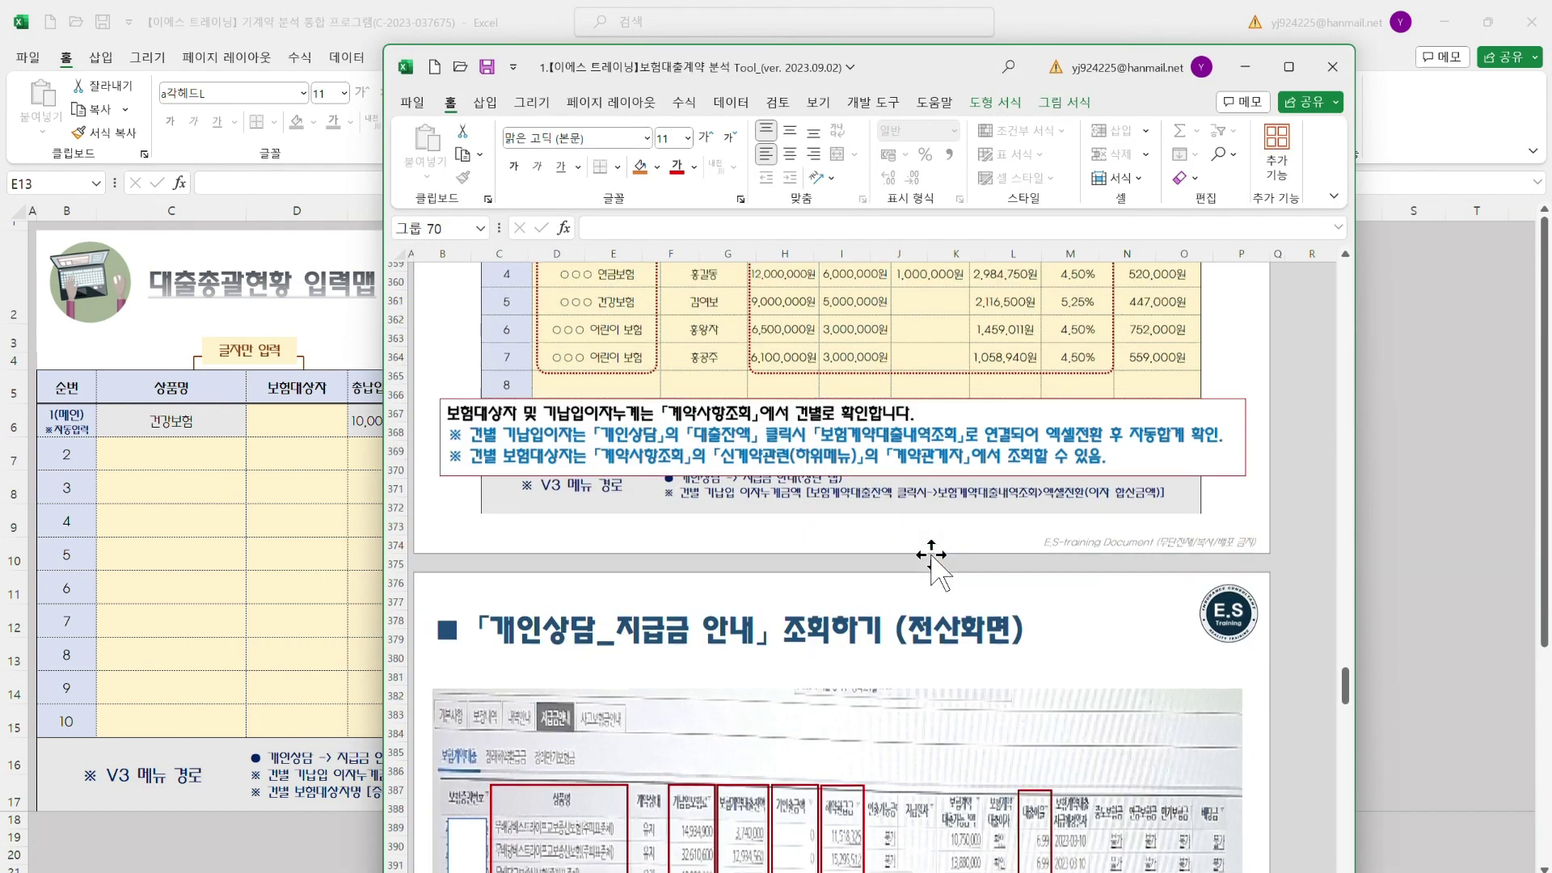
{"action": "scroll", "coordinate": [930, 557], "scroll_direction": "down", "scroll_amount": 3}
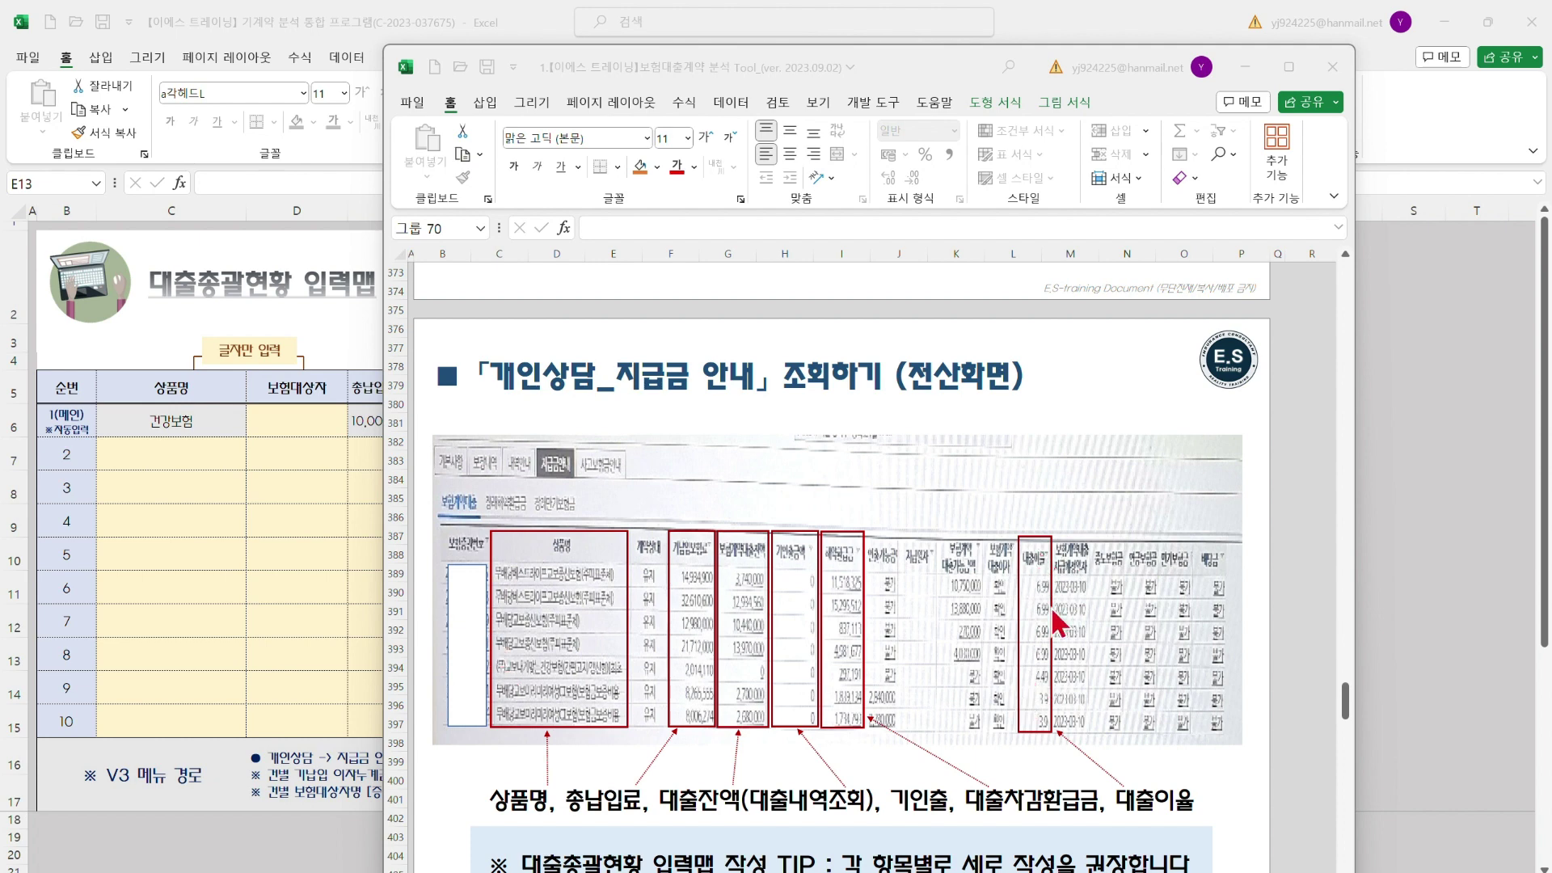
{"action": "key", "text": "alt+Tab"}
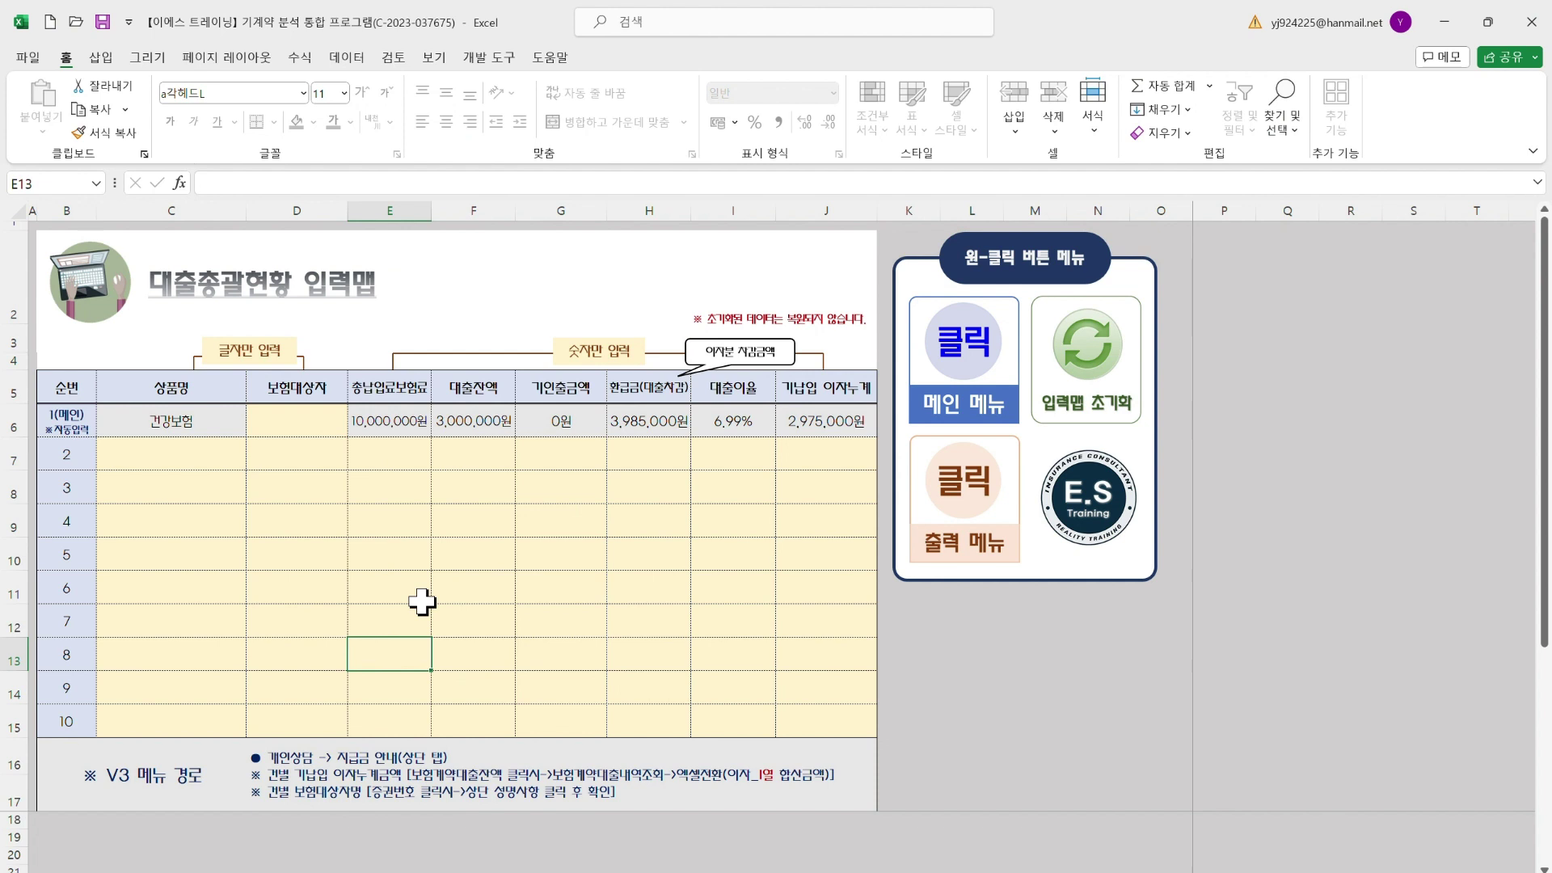
{"action": "left_click_drag", "start_coordinate": [169, 451], "coordinate": [832, 461]}
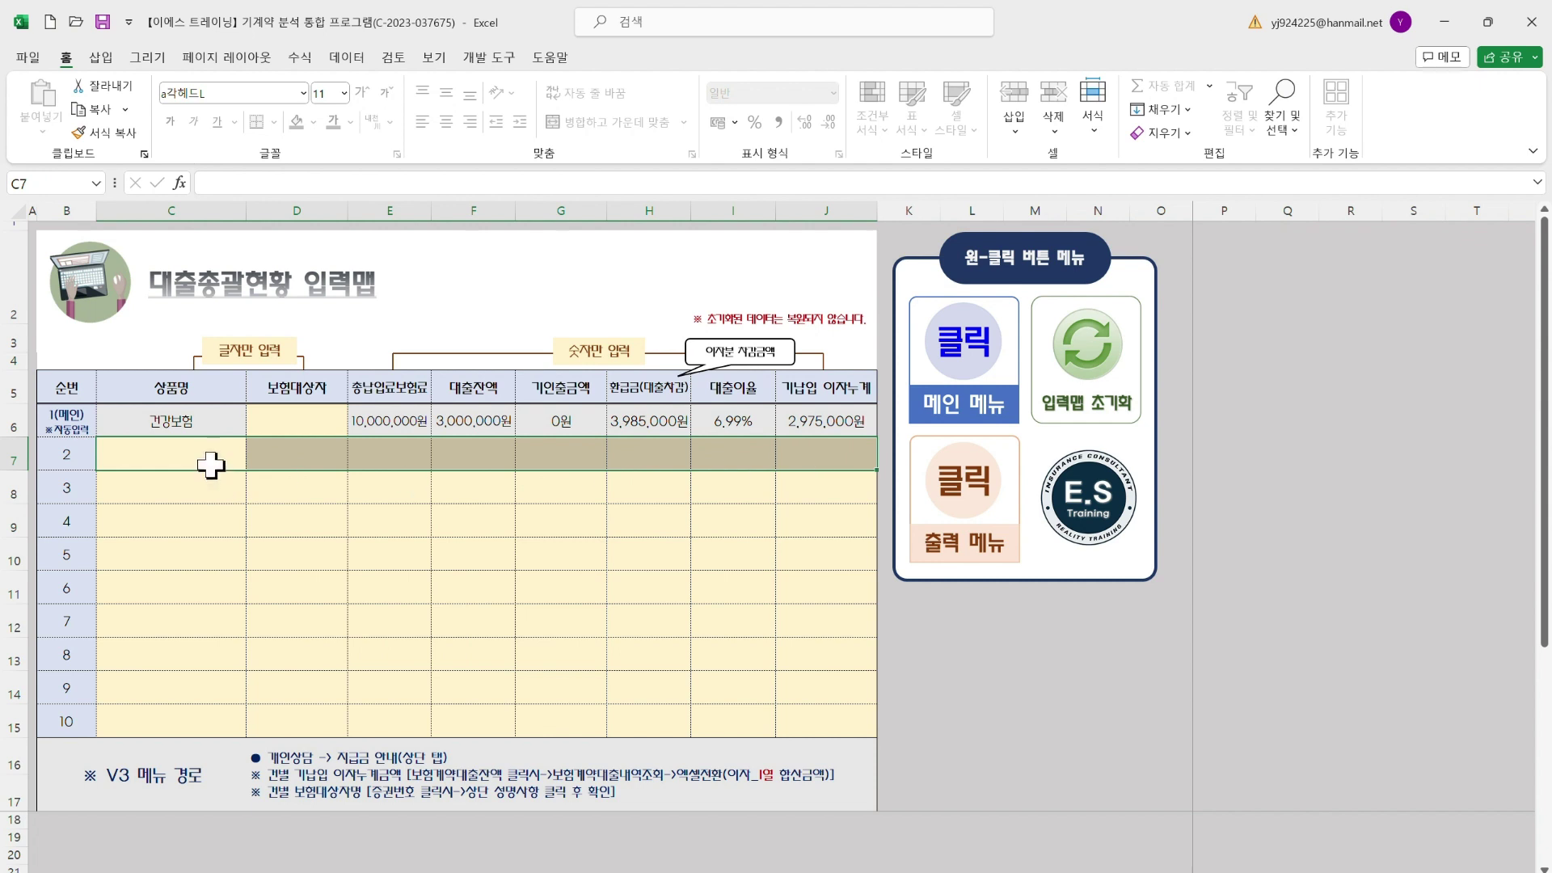
{"action": "left_click_drag", "start_coordinate": [210, 464], "coordinate": [215, 728]}
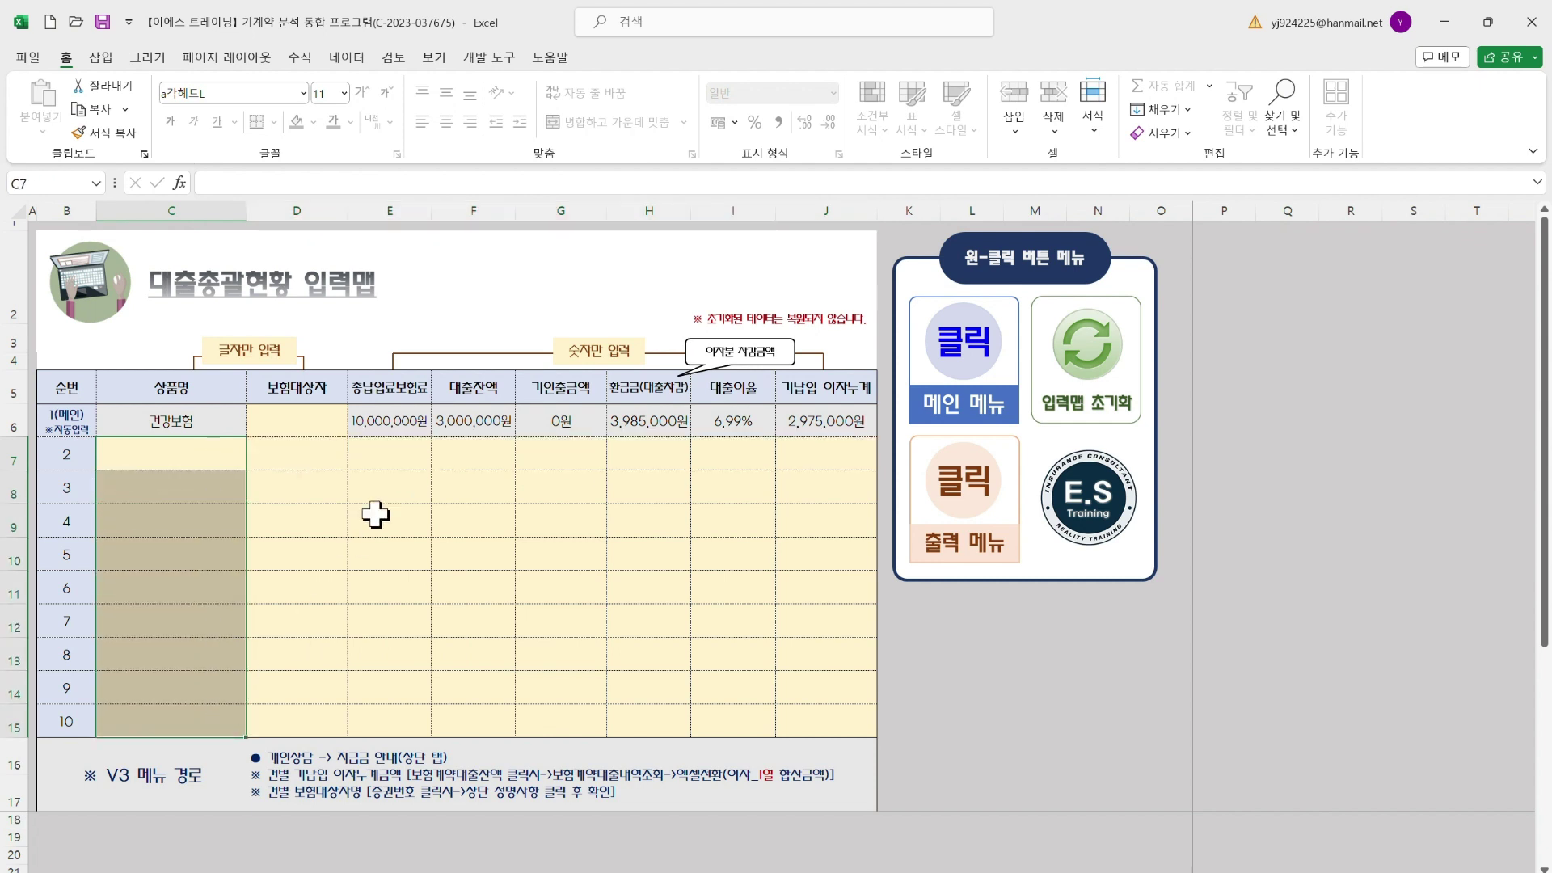
{"action": "left_click_drag", "start_coordinate": [400, 453], "coordinate": [408, 709]}
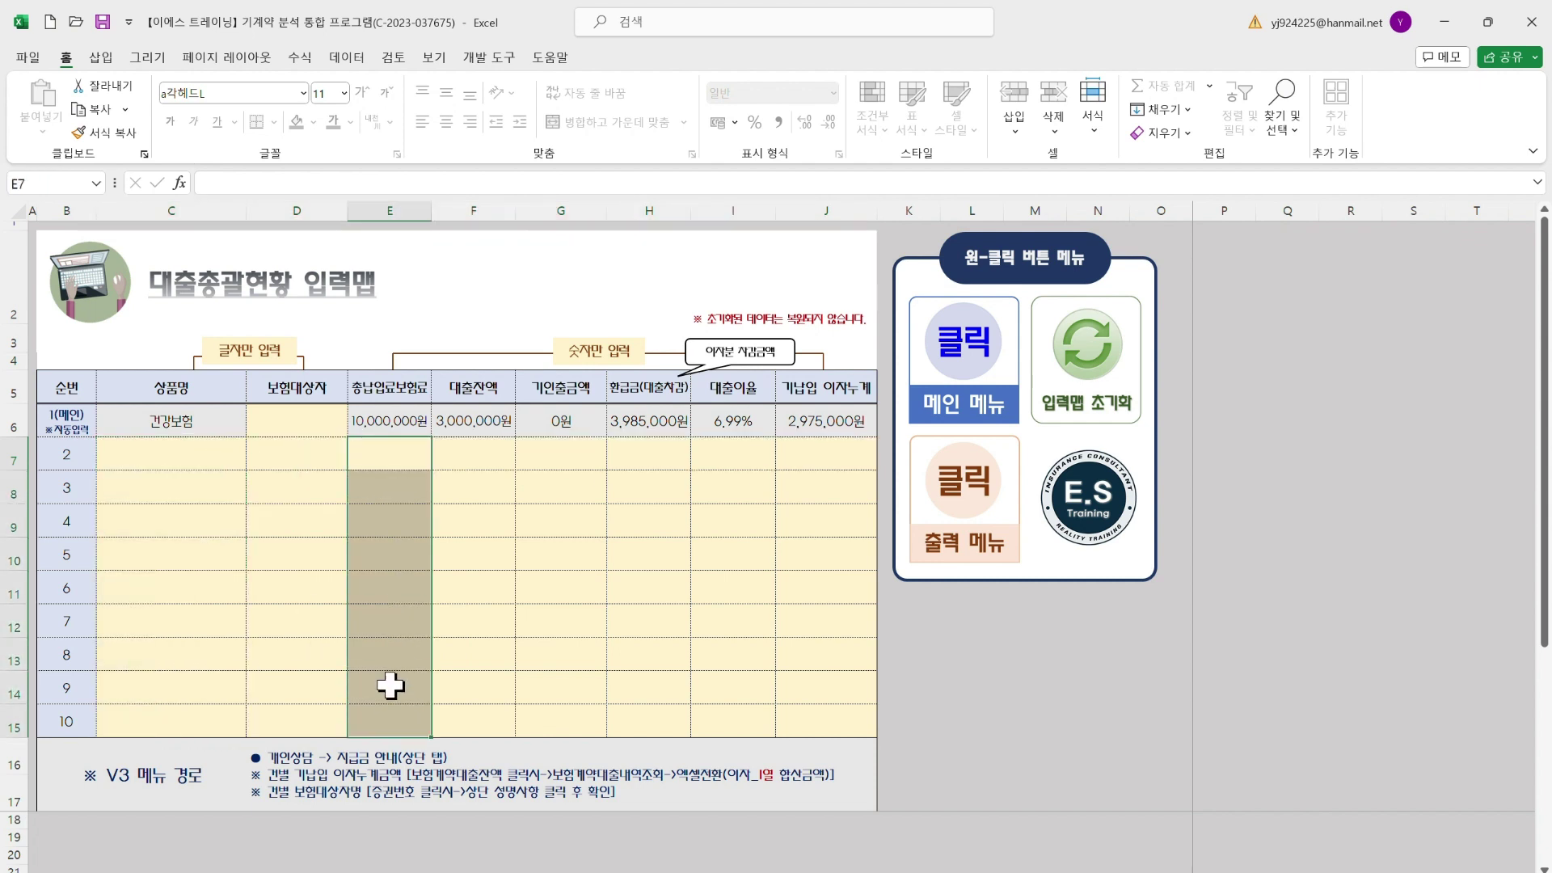
{"action": "left_click", "coordinate": [181, 589]}
{"action": "left_click", "coordinate": [305, 388]}
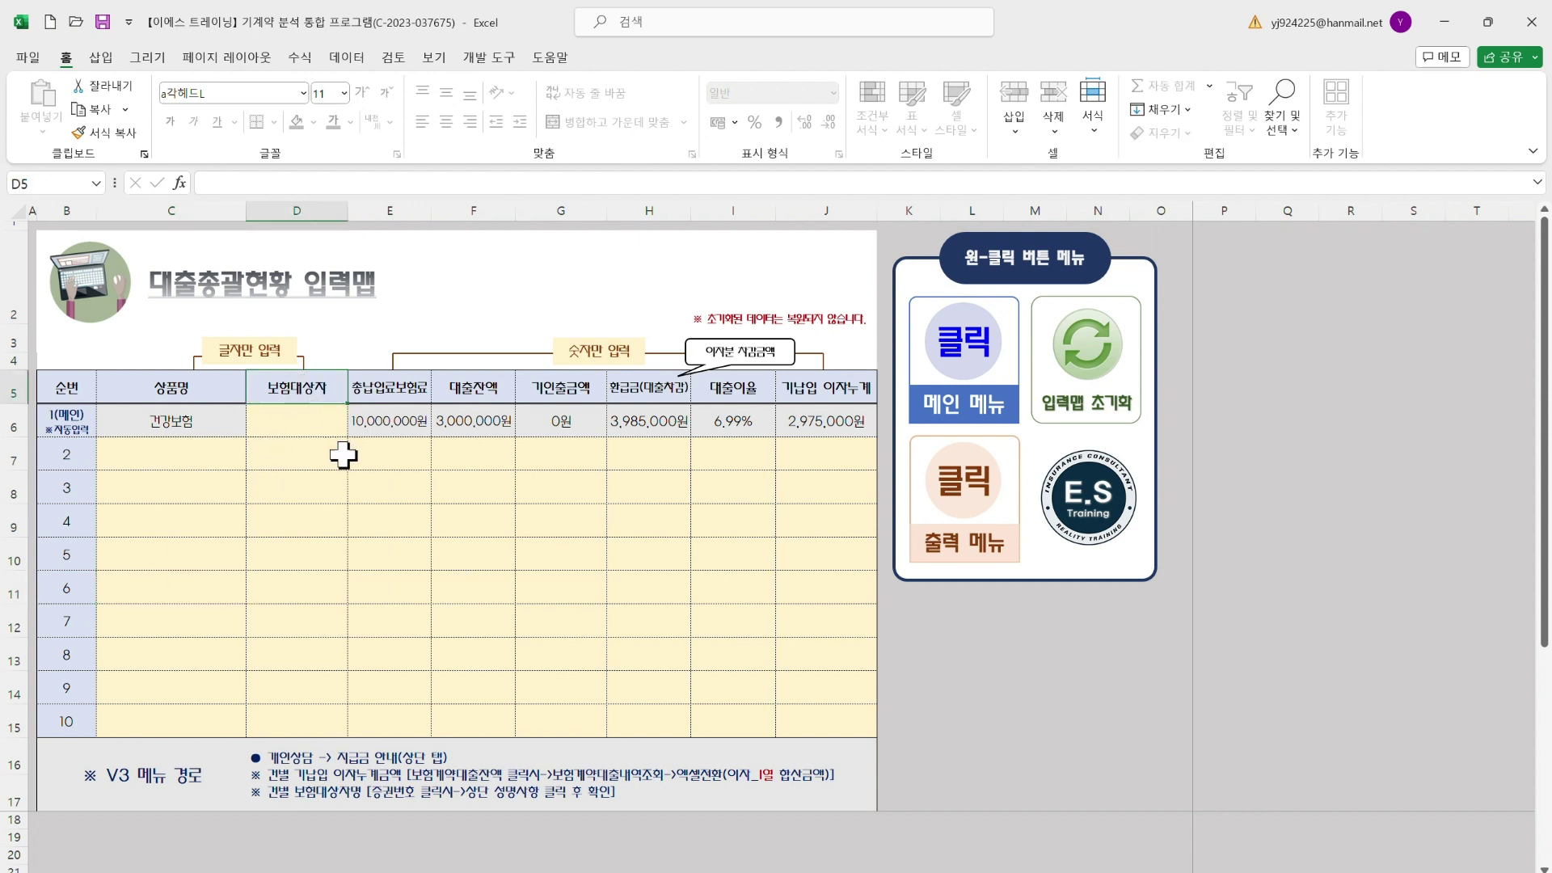
{"action": "left_click", "coordinate": [806, 388]}
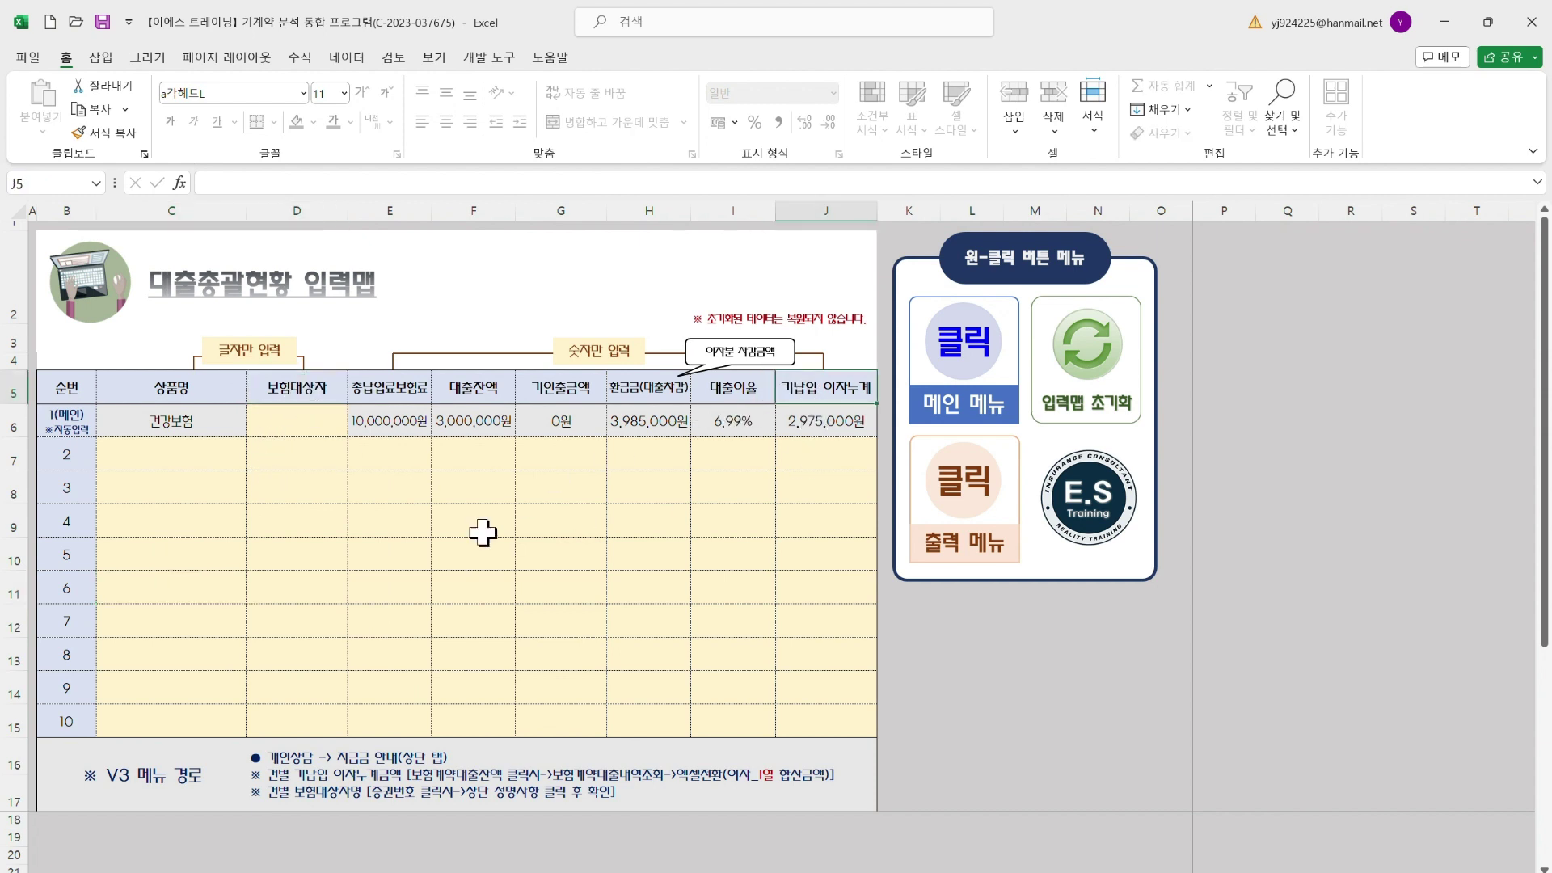
{"action": "mouse_move", "coordinate": [982, 864]}
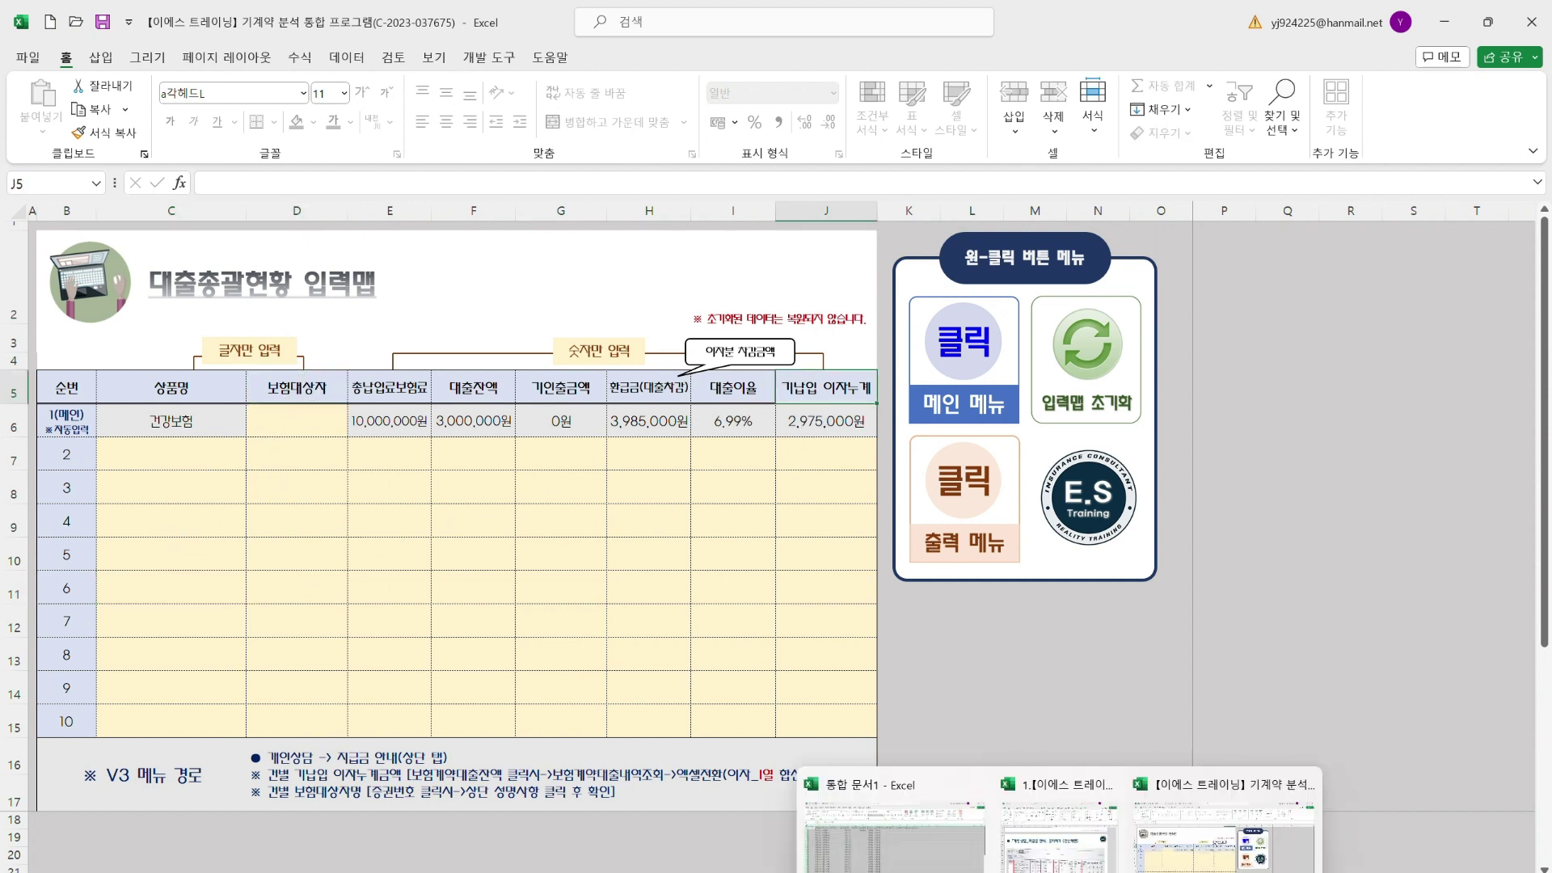
{"action": "left_click", "coordinate": [1055, 836]}
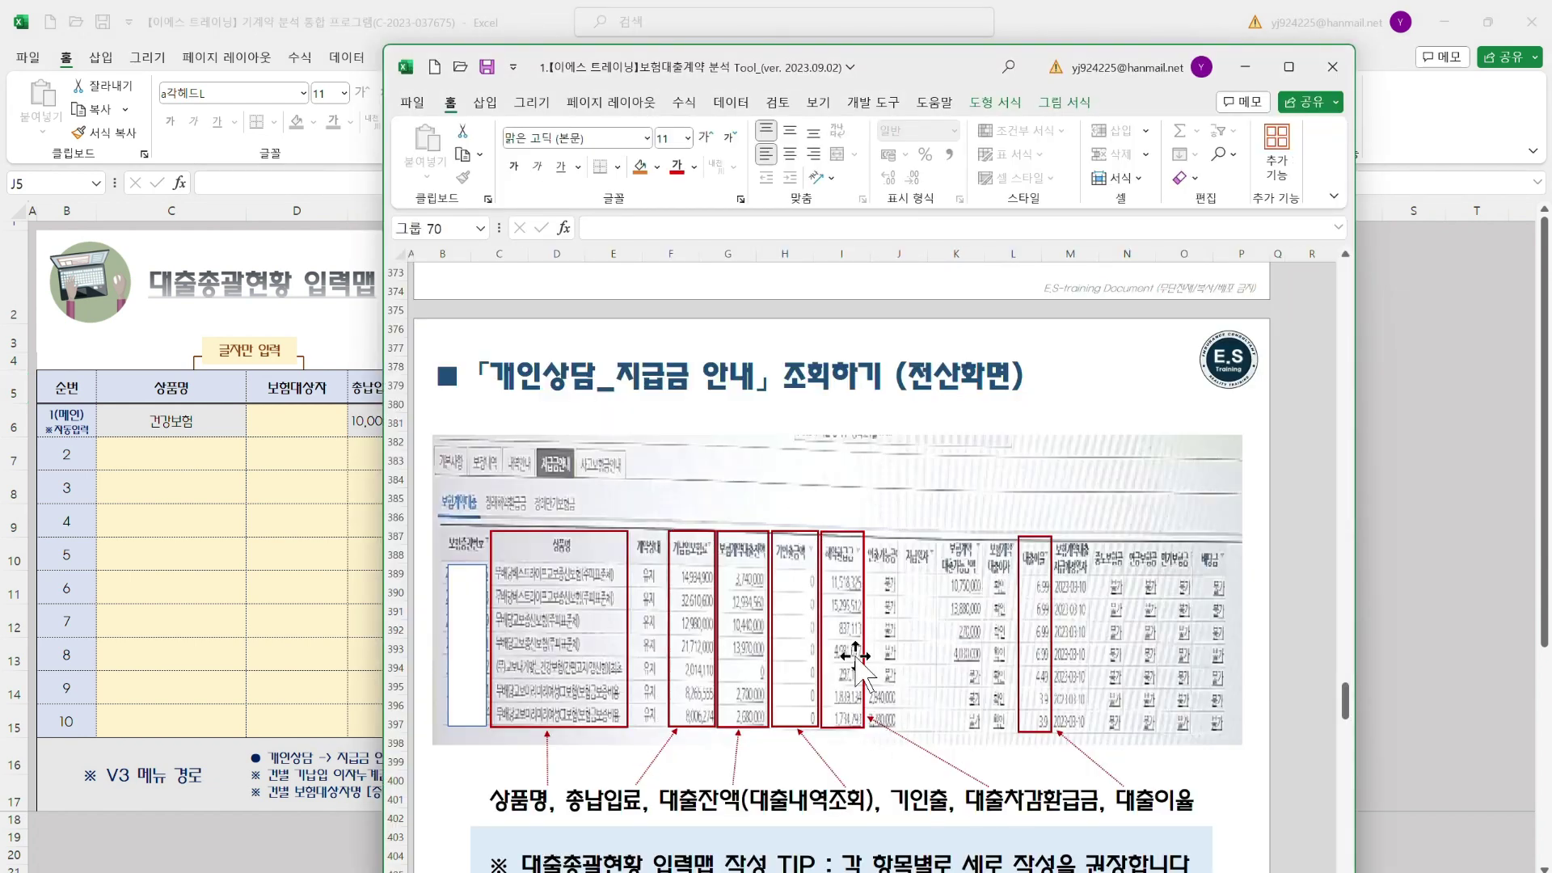
{"action": "left_click", "coordinate": [313, 578]}
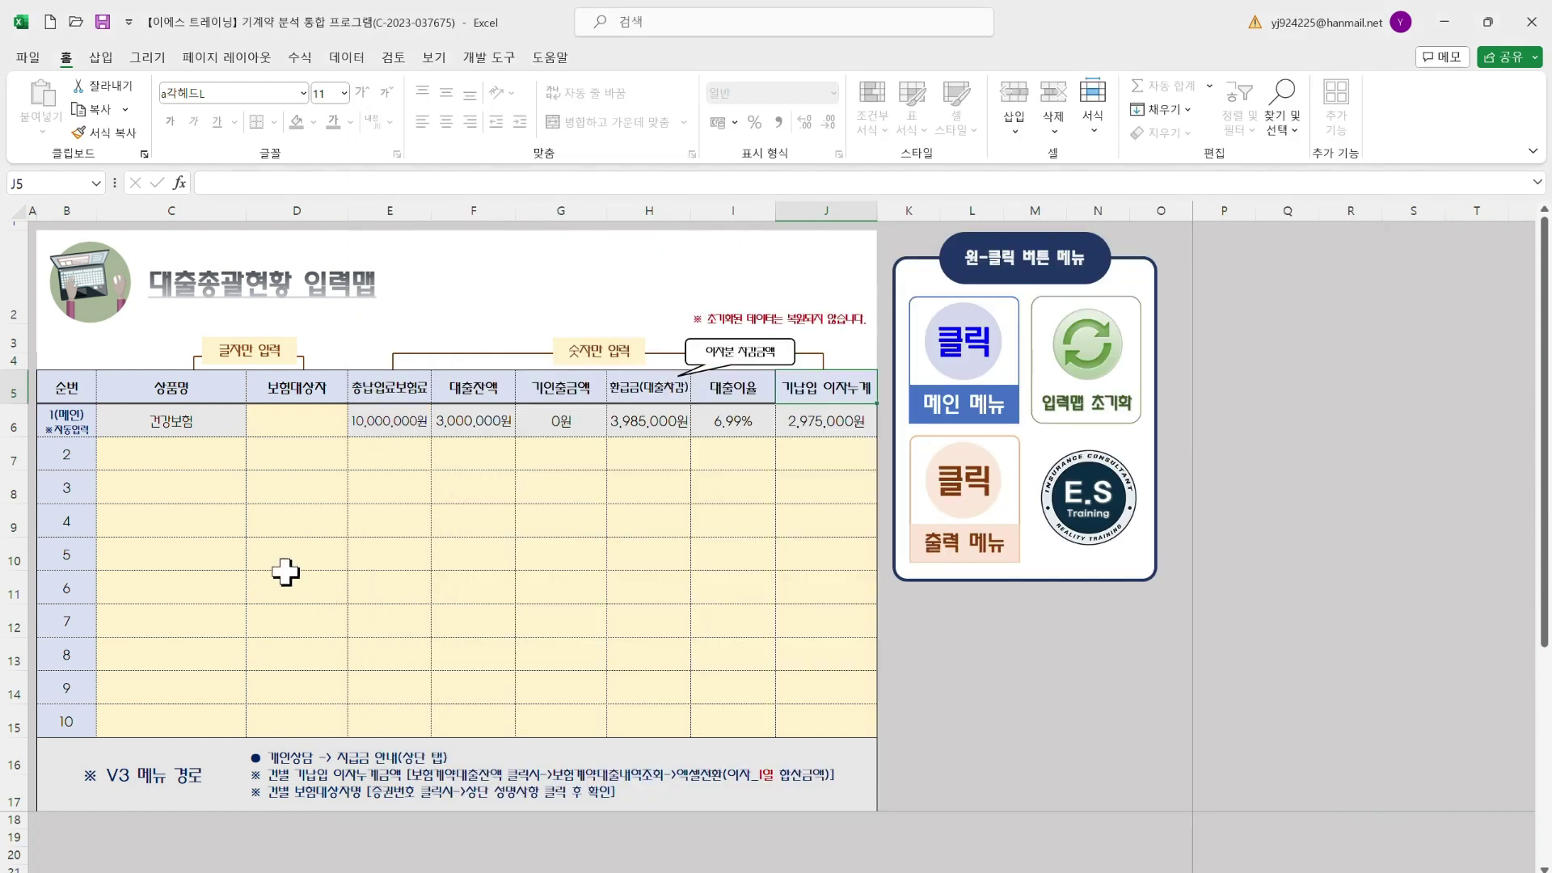
{"action": "left_click", "coordinate": [200, 461]}
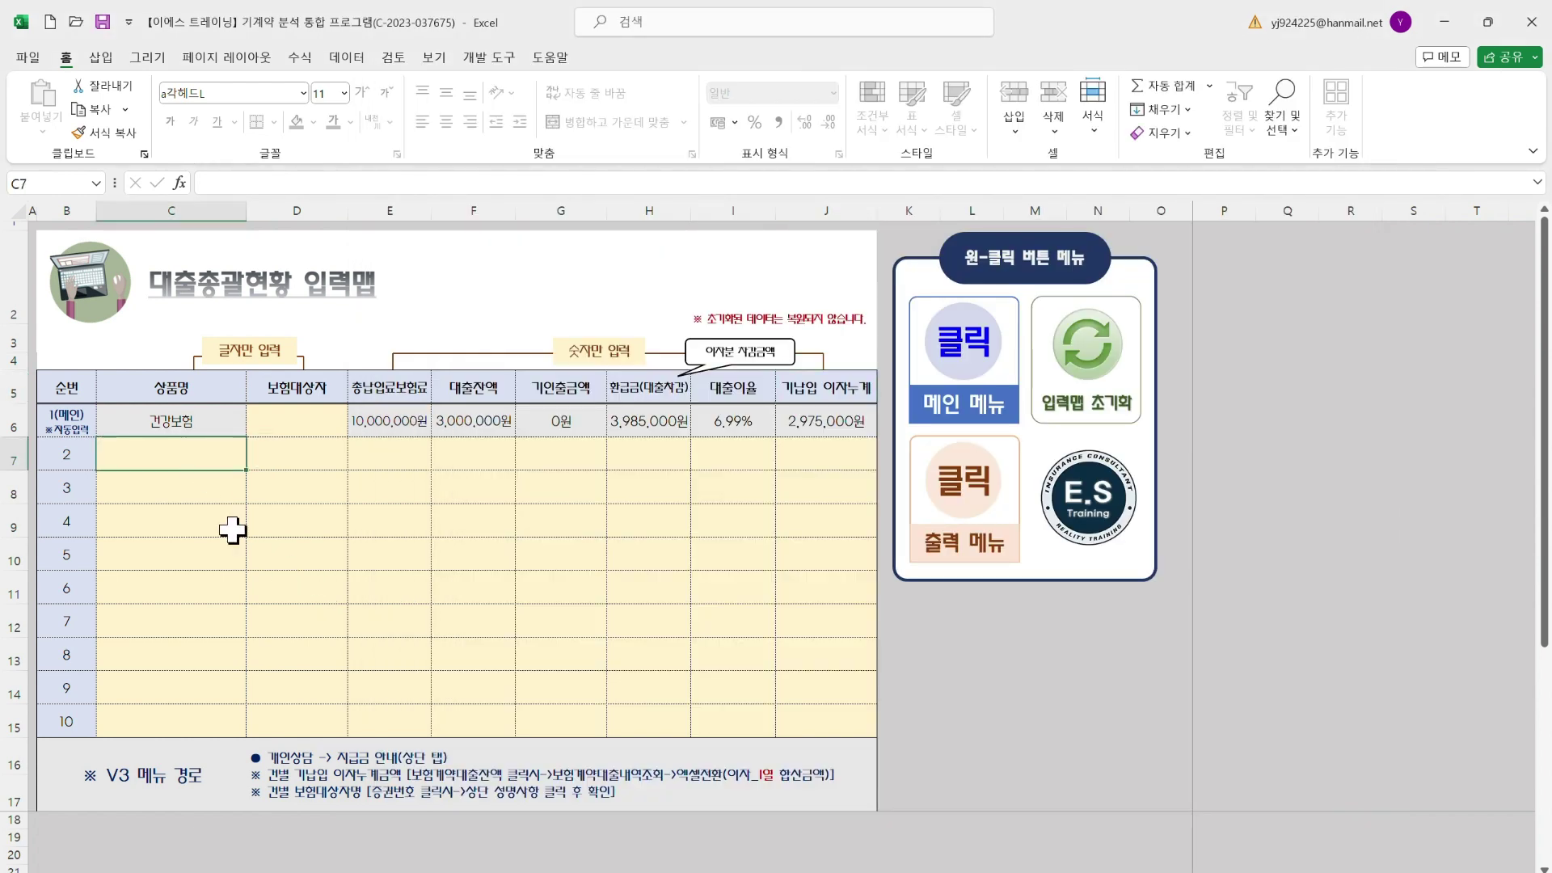
Enter the products 암보험, 종신보험 and 연금보험 in rows 2–4
{"action": "type", "text": "ㅇ"}
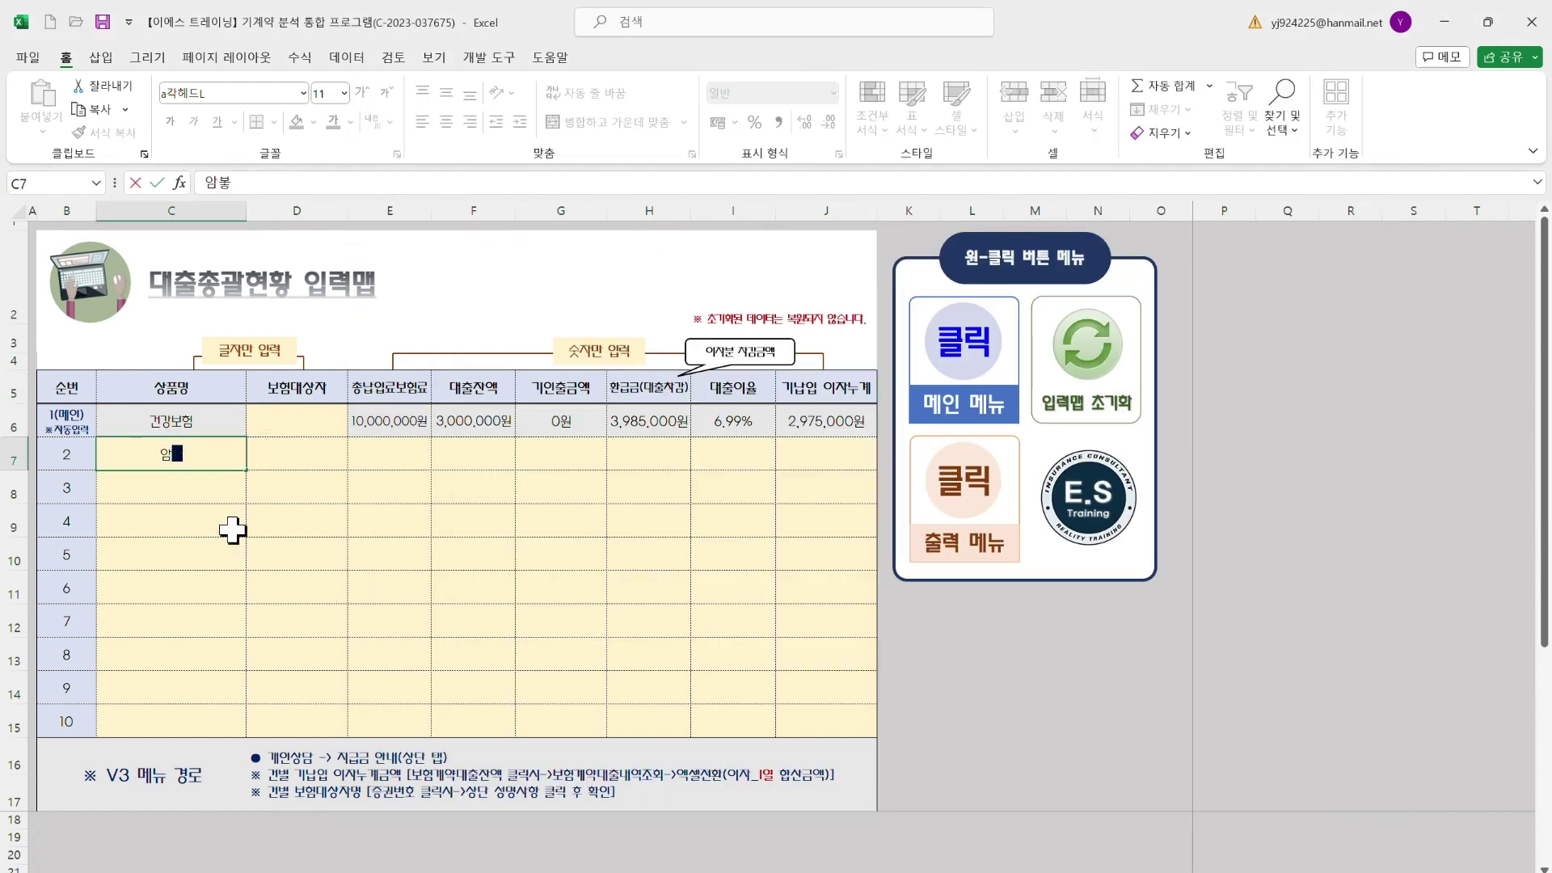
{"action": "type", "text": "보험"}
{"action": "key", "text": "Return"}
{"action": "type", "text": "ㅈ"}
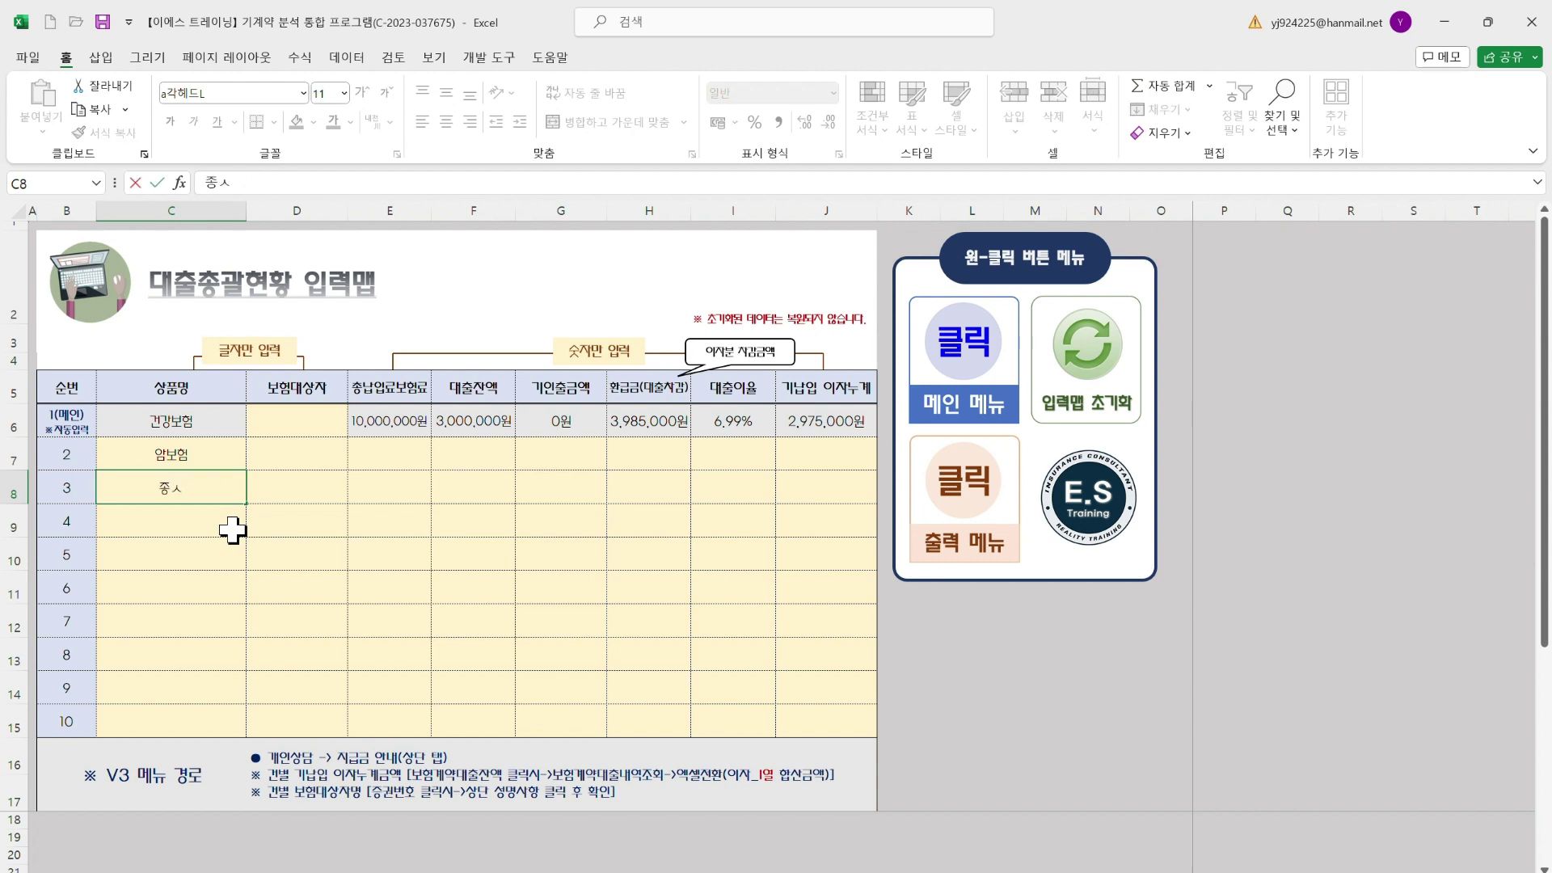
{"action": "type", "text": "신보허"}
{"action": "type", "text": "연금보험"}
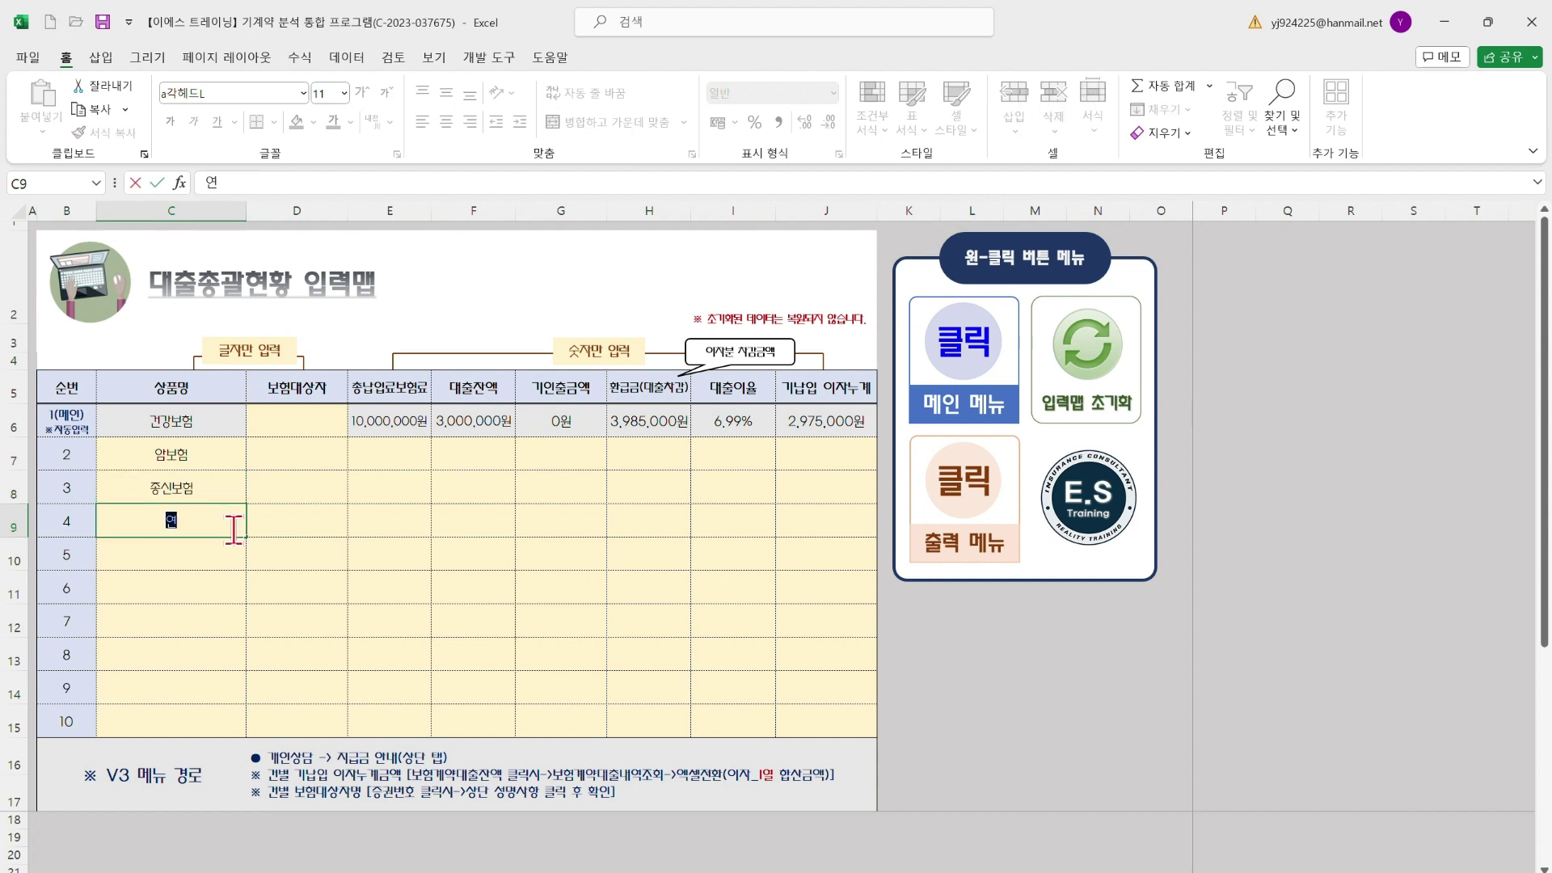
{"action": "key", "text": "Return"}
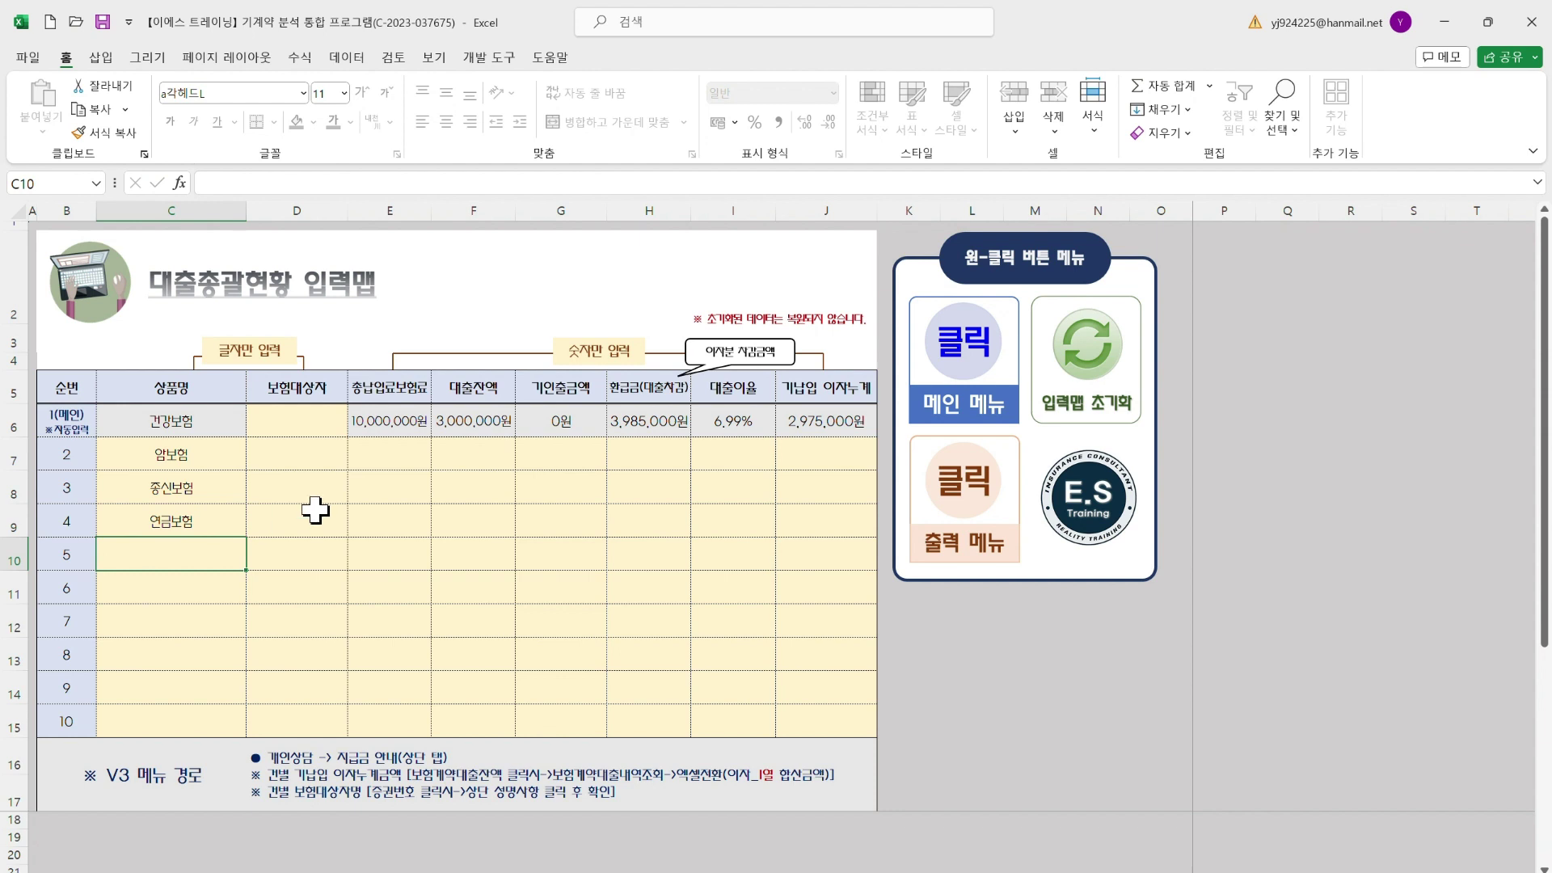
Enter total premiums 5,000,000, 15,000,000 and 20,000,000원 for rows 2–4, correcting row 3
{"action": "left_click", "coordinate": [400, 449]}
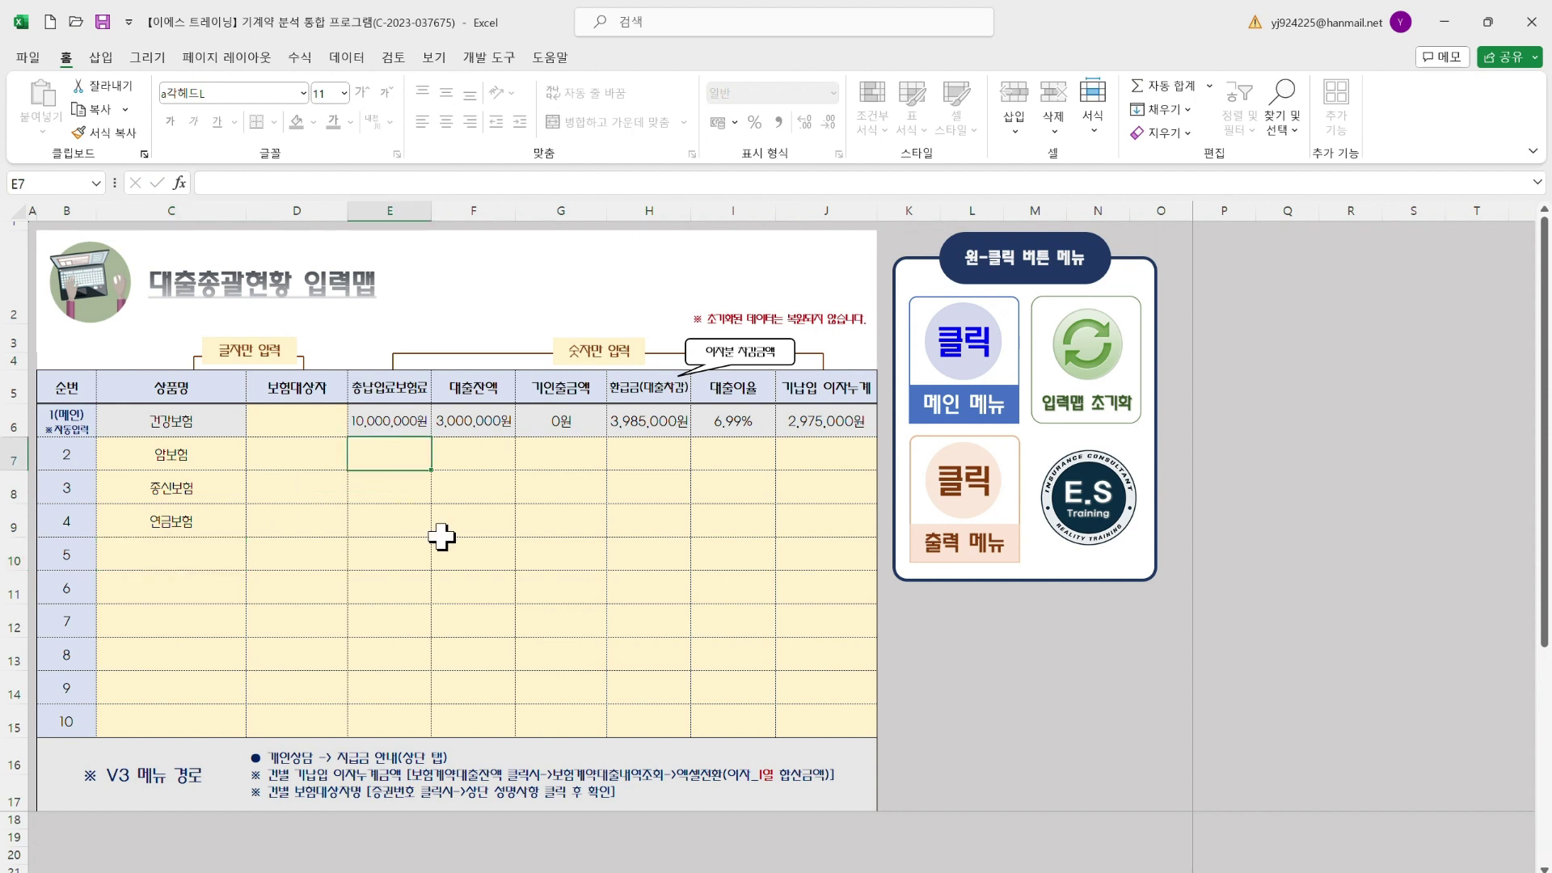
{"action": "type", "text": "5000000"}
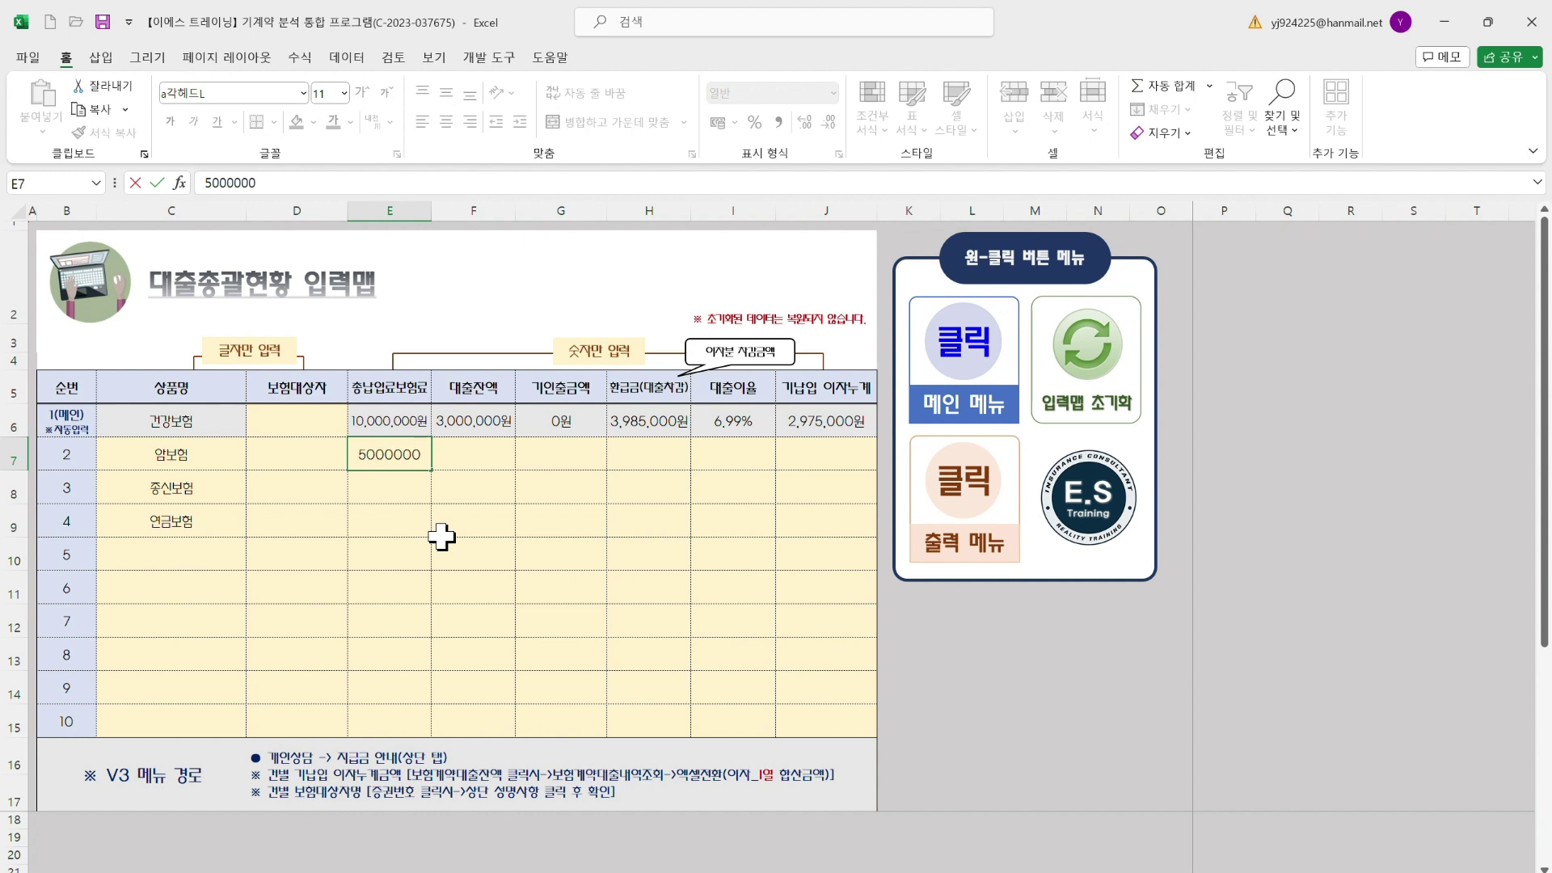
{"action": "key", "text": "Return"}
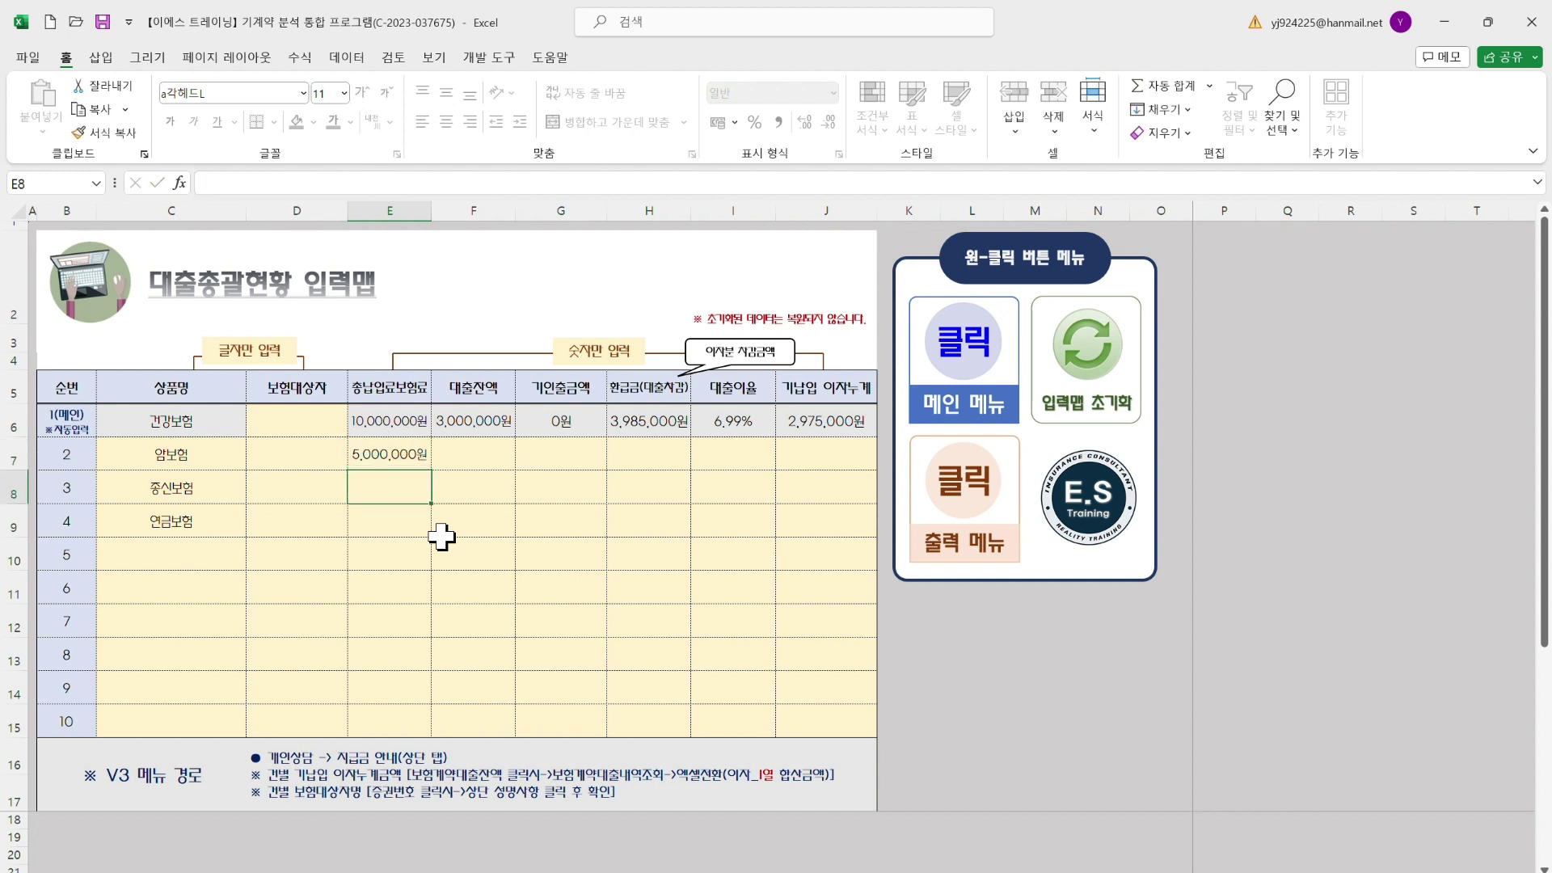
{"action": "type", "text": "1"}
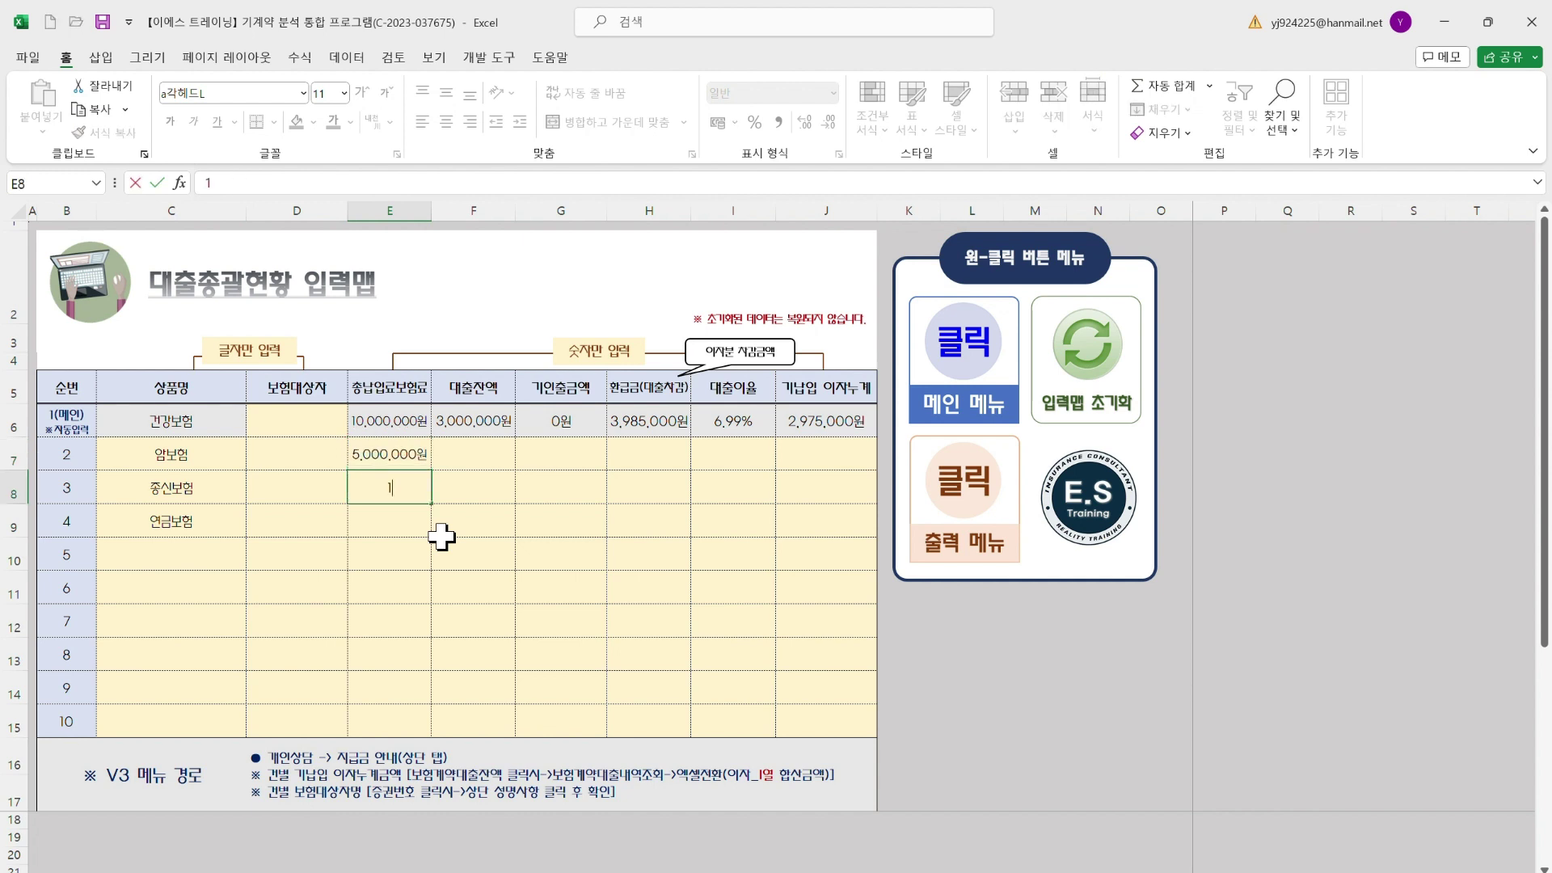
{"action": "type", "text": "50,000,000"}
{"action": "key", "text": "Return"}
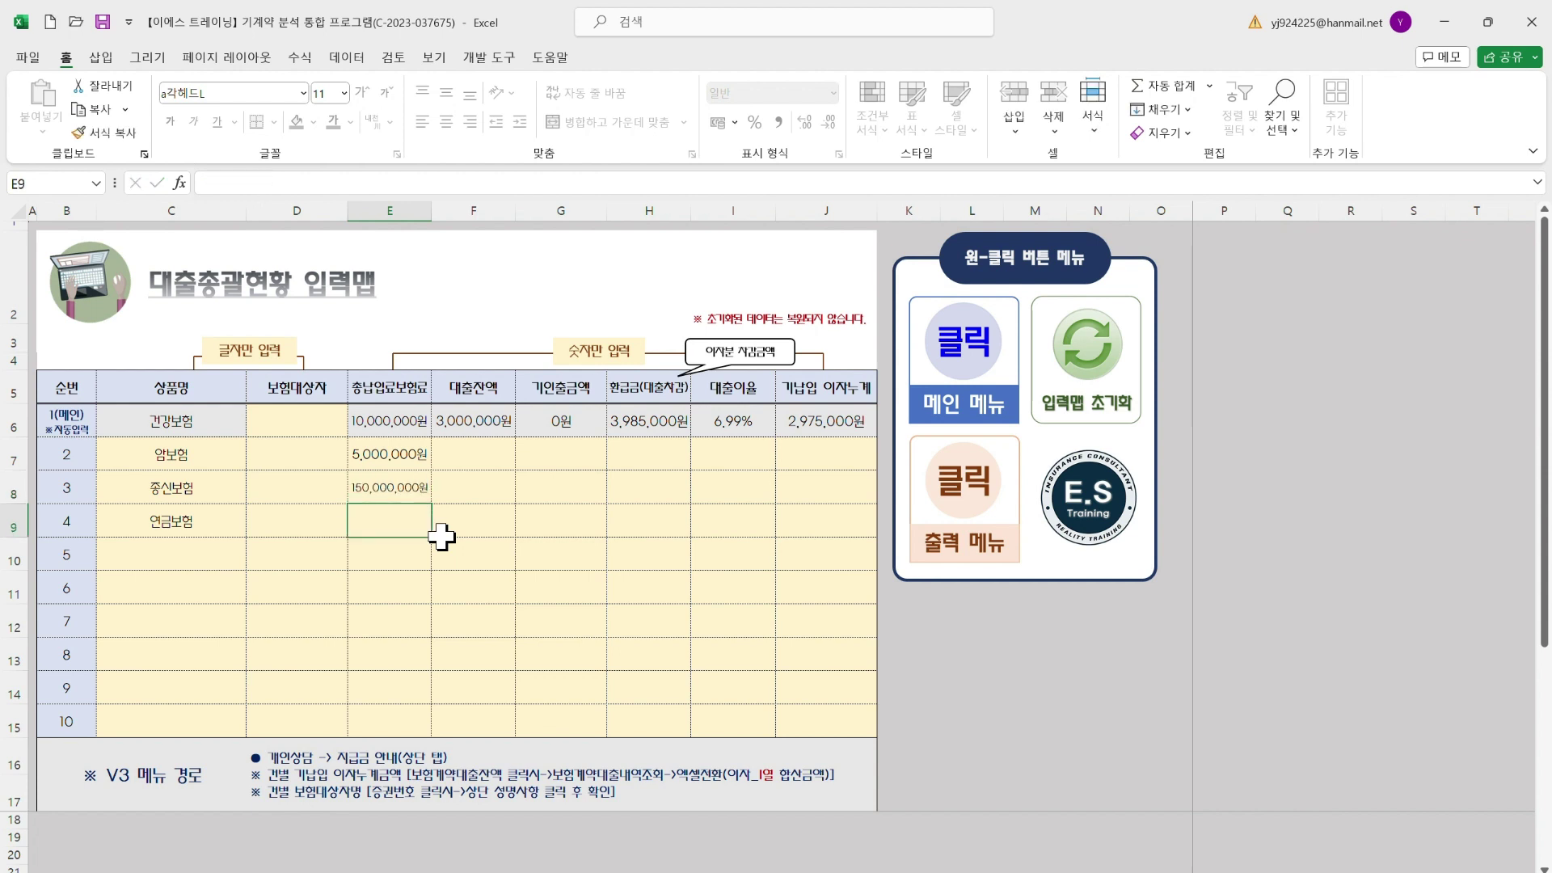
{"action": "key", "text": "Up"}
{"action": "key", "text": "F2"}
{"action": "key", "text": "BackSpace"}
{"action": "key", "text": "BackSpace"}
{"action": "key", "text": "BackSpace"}
{"action": "key", "text": "BackSpace"}
{"action": "key", "text": "BackSpace"}
{"action": "key", "text": "BackSpace"}
{"action": "key", "text": "BackSpace"}
{"action": "type", "text": "000"}
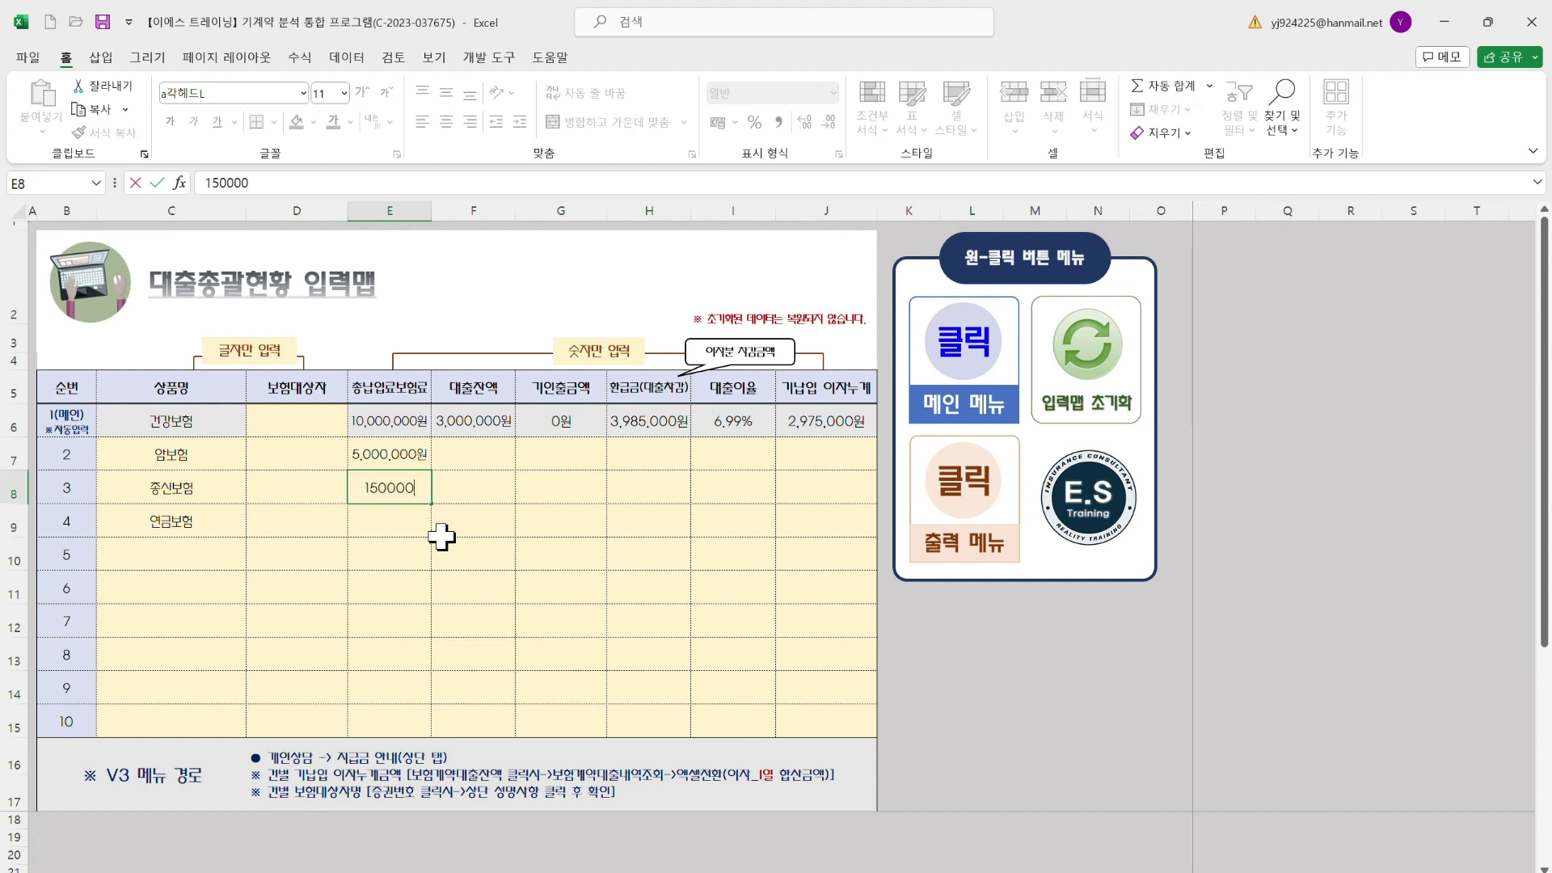
{"action": "type", "text": ",000"}
{"action": "key", "text": "Return"}
{"action": "type", "text": "2"}
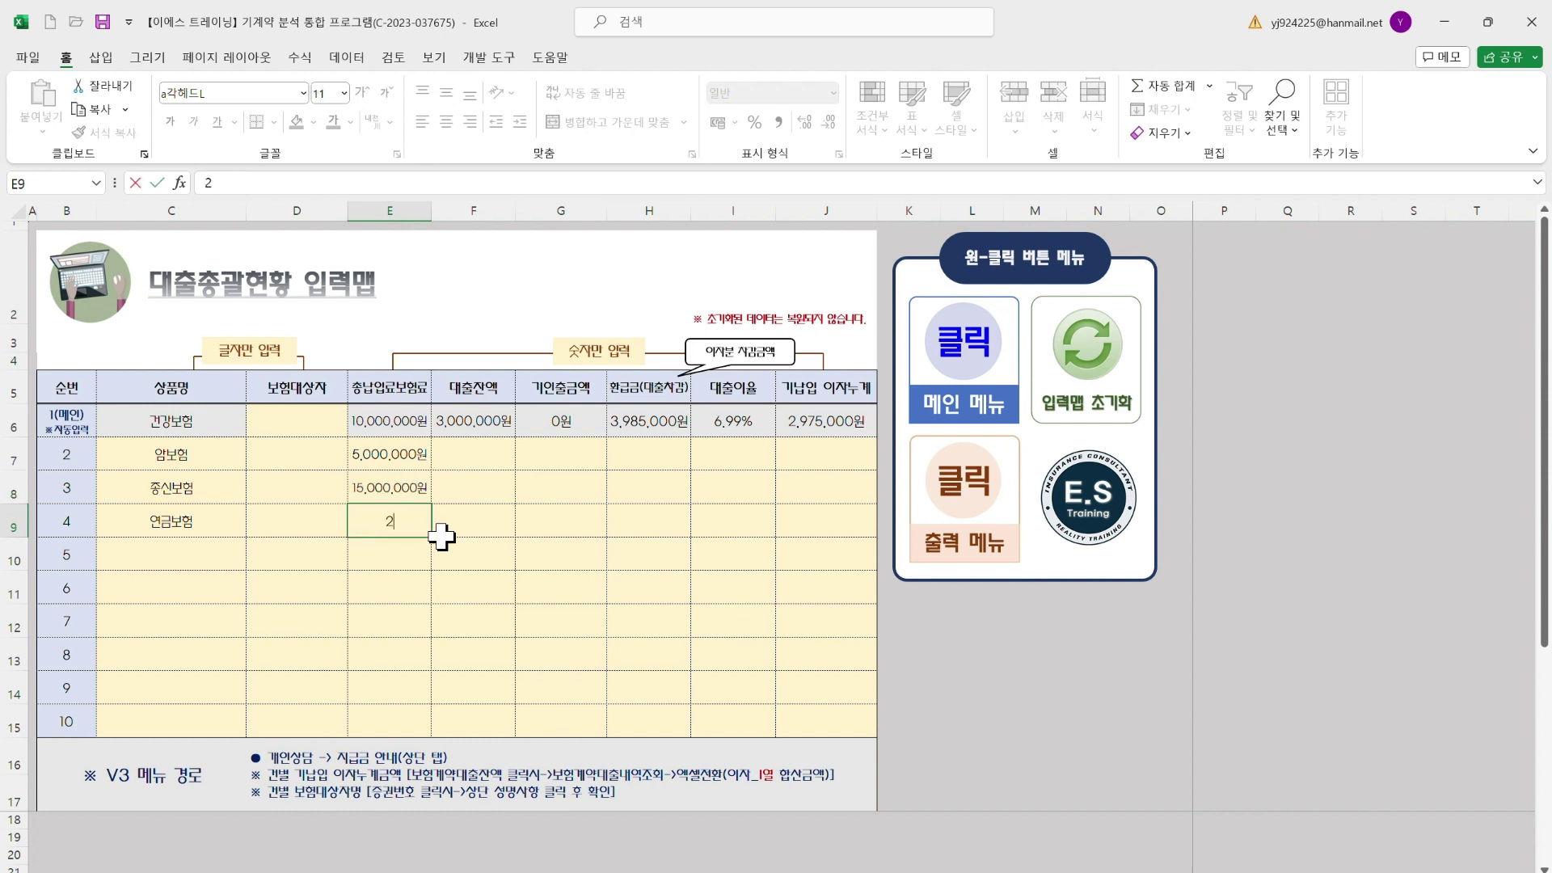
{"action": "type", "text": "0,000,000"}
{"action": "key", "text": "Return"}
Enter loan balances 2,000,000, 10,000,000 and 10,000,000원 for rows 2–4
{"action": "left_click", "coordinate": [442, 533]}
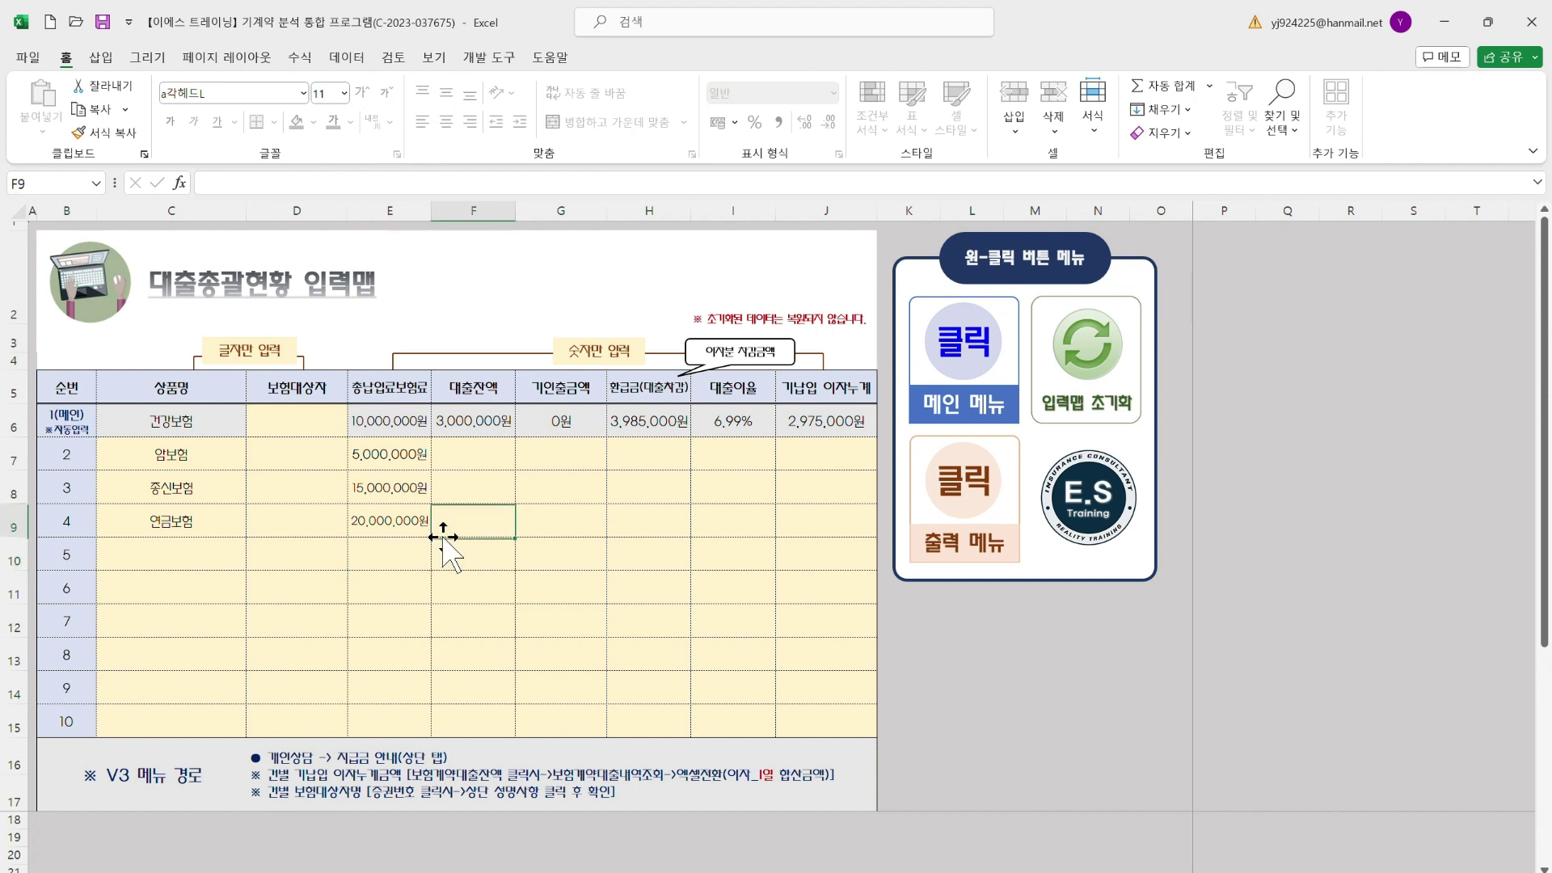
{"action": "key", "text": "Up"}
{"action": "key", "text": "Up"}
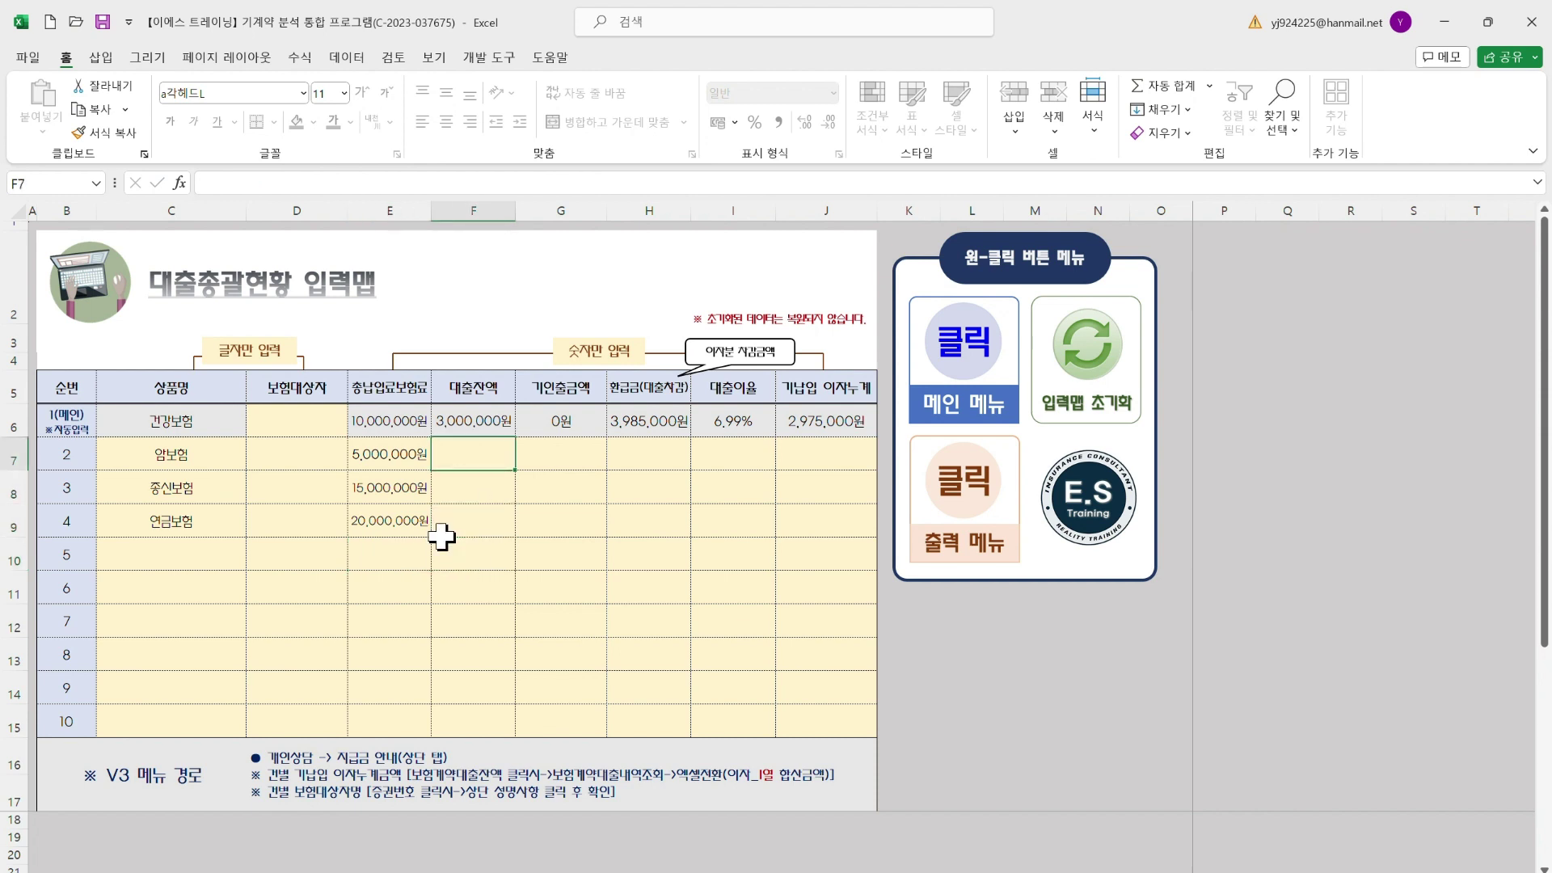
{"action": "type", "text": "2000000"}
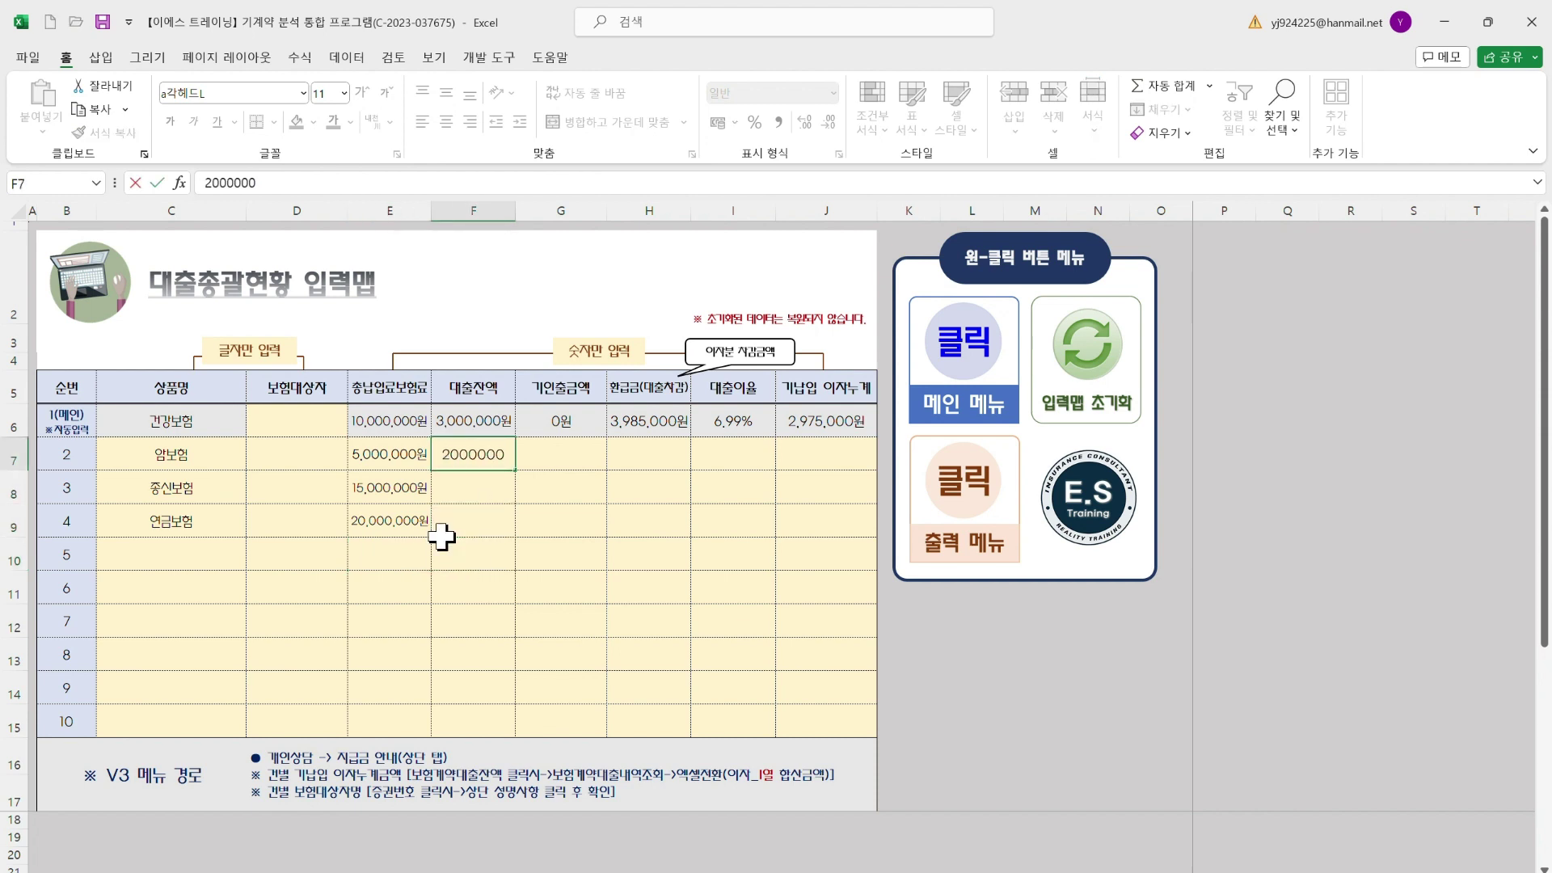
{"action": "key", "text": "Return"}
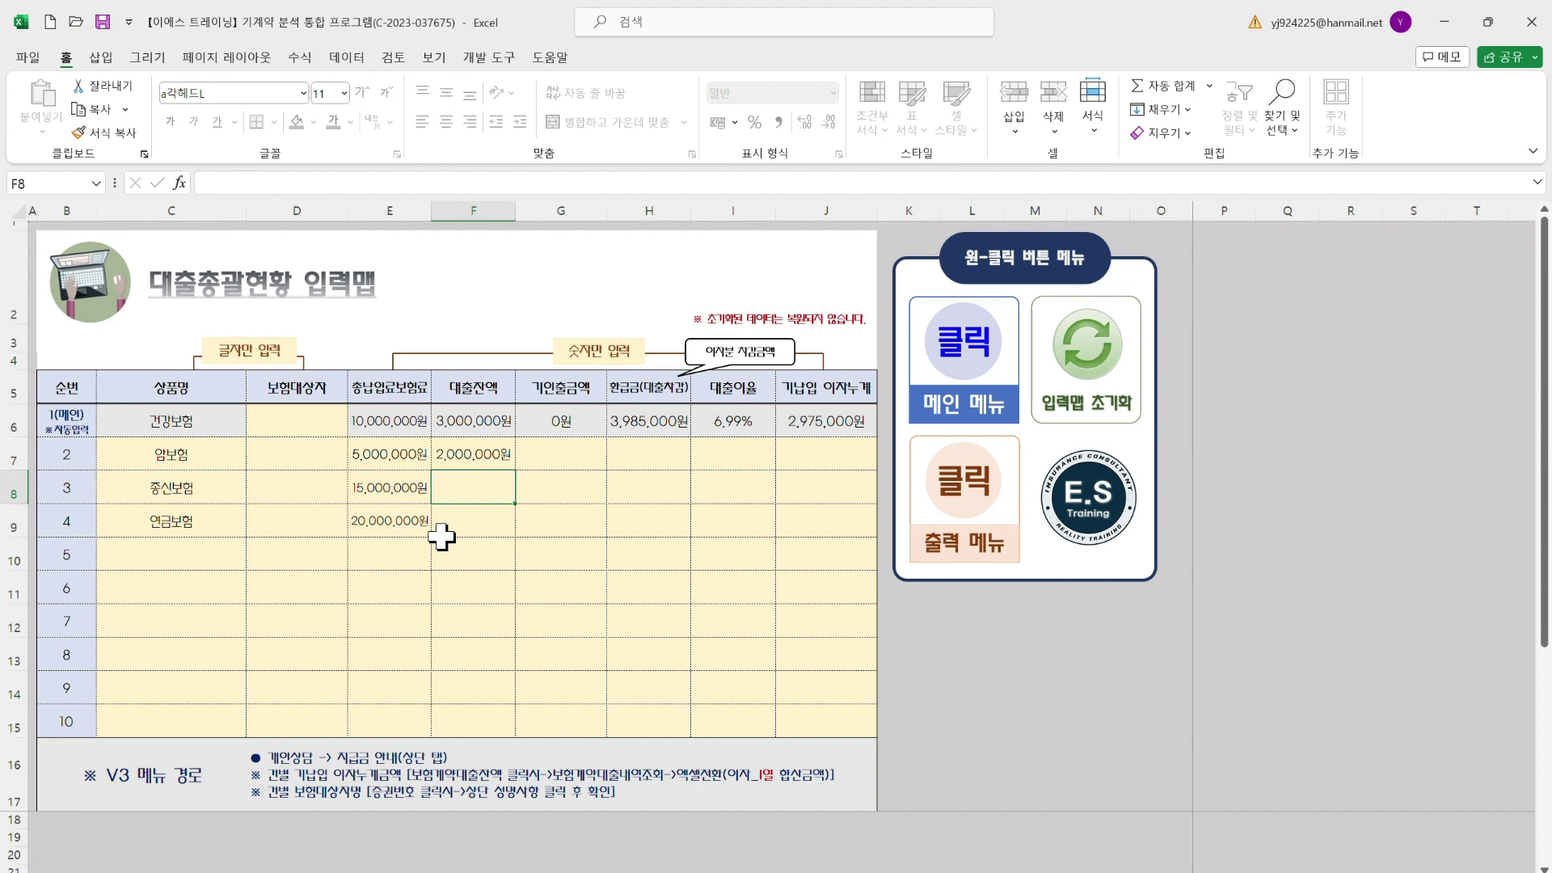
{"action": "type", "text": "10000"}
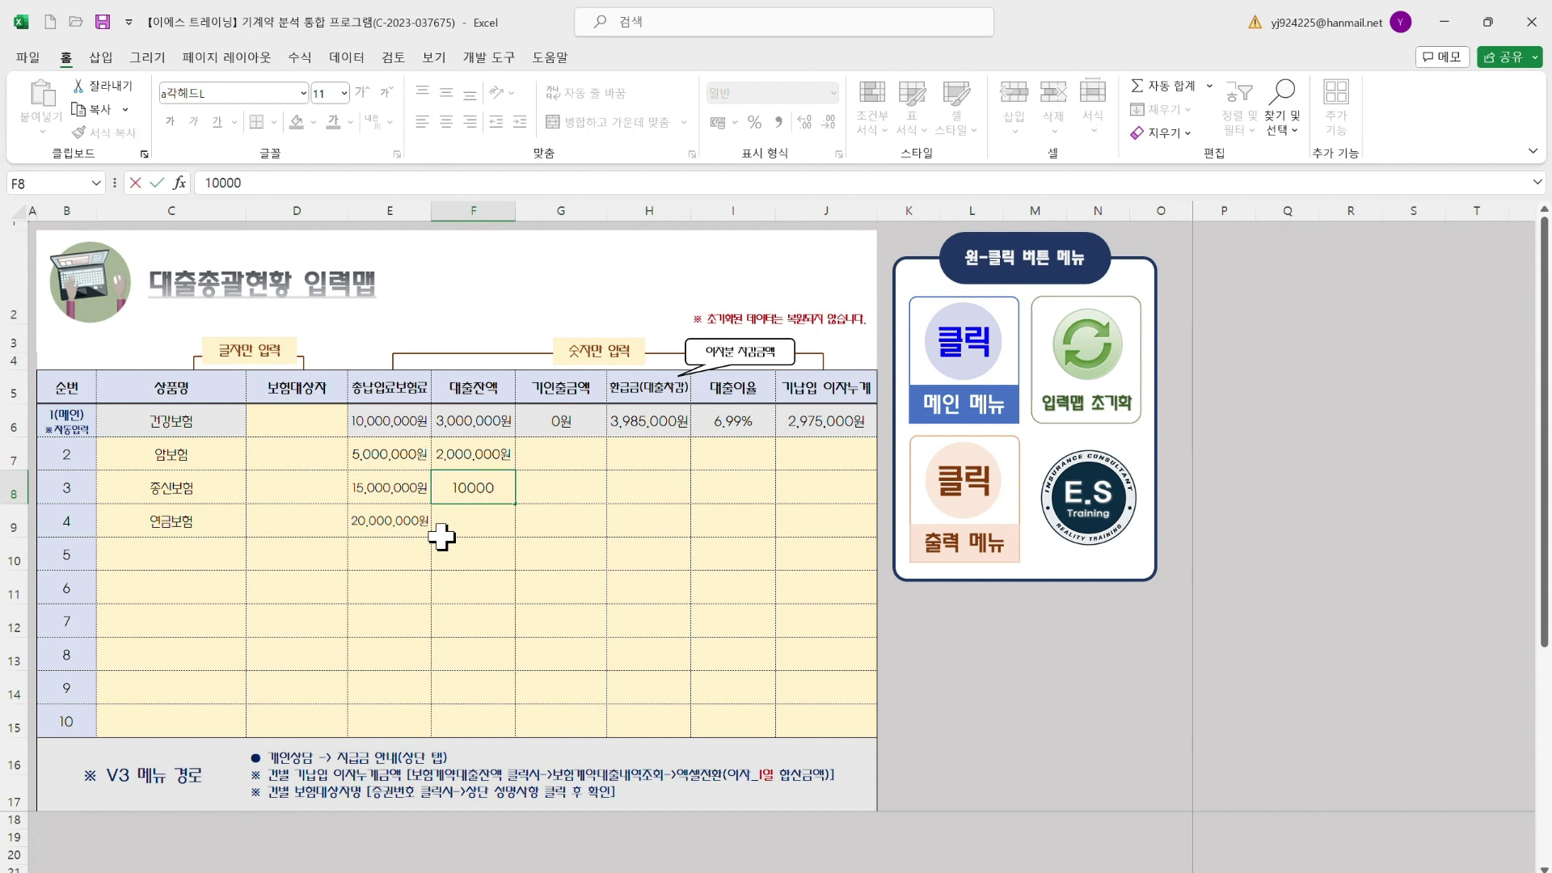
{"action": "type", "text": ",000,000"}
{"action": "key", "text": "Return"}
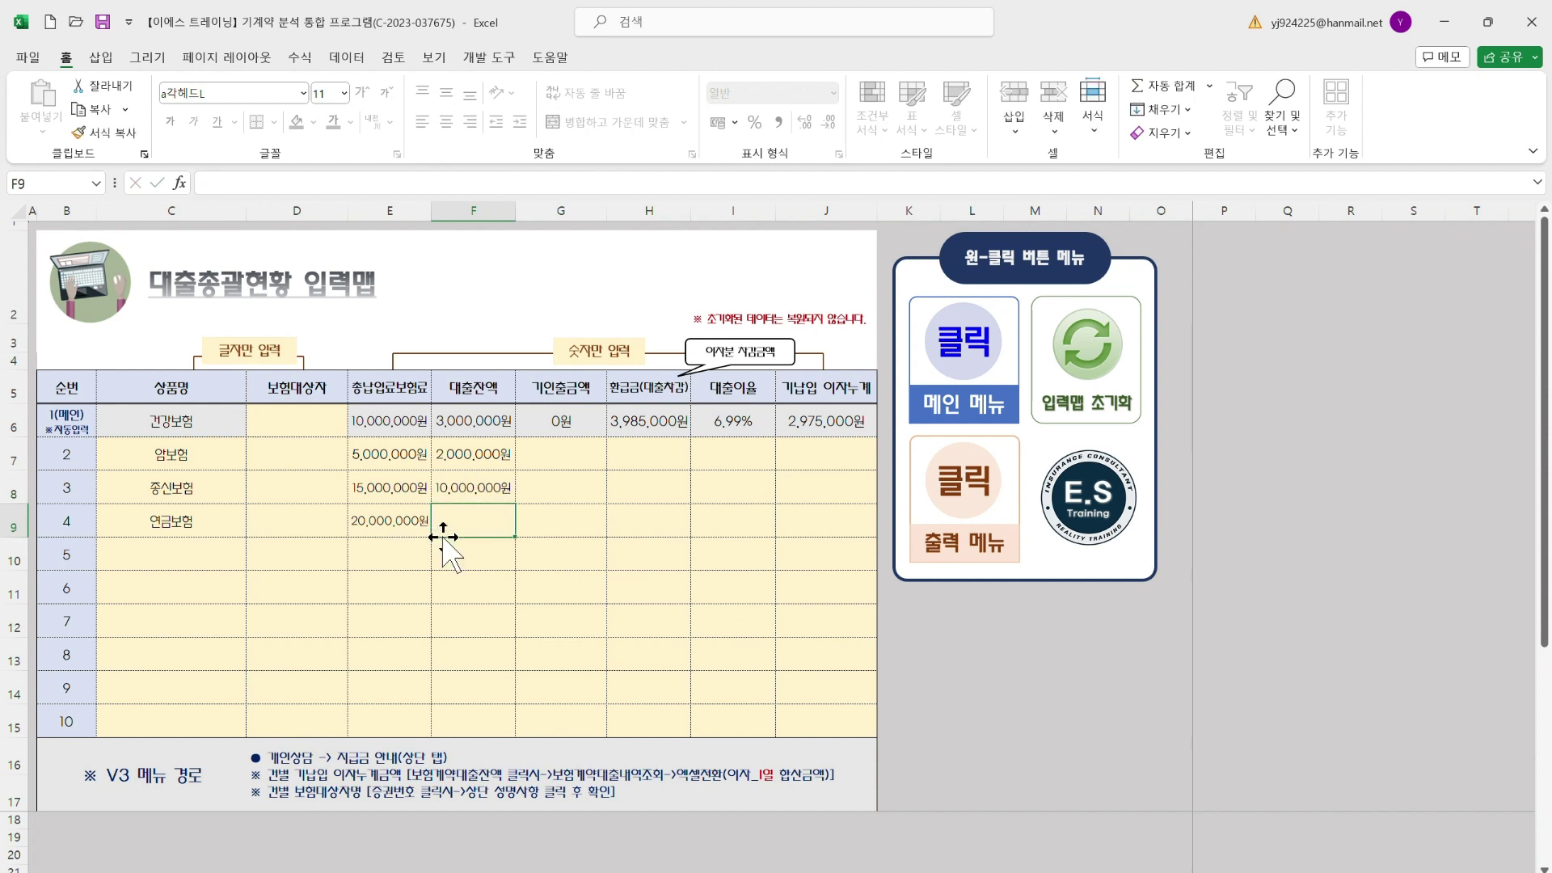
{"action": "type", "text": "10"}
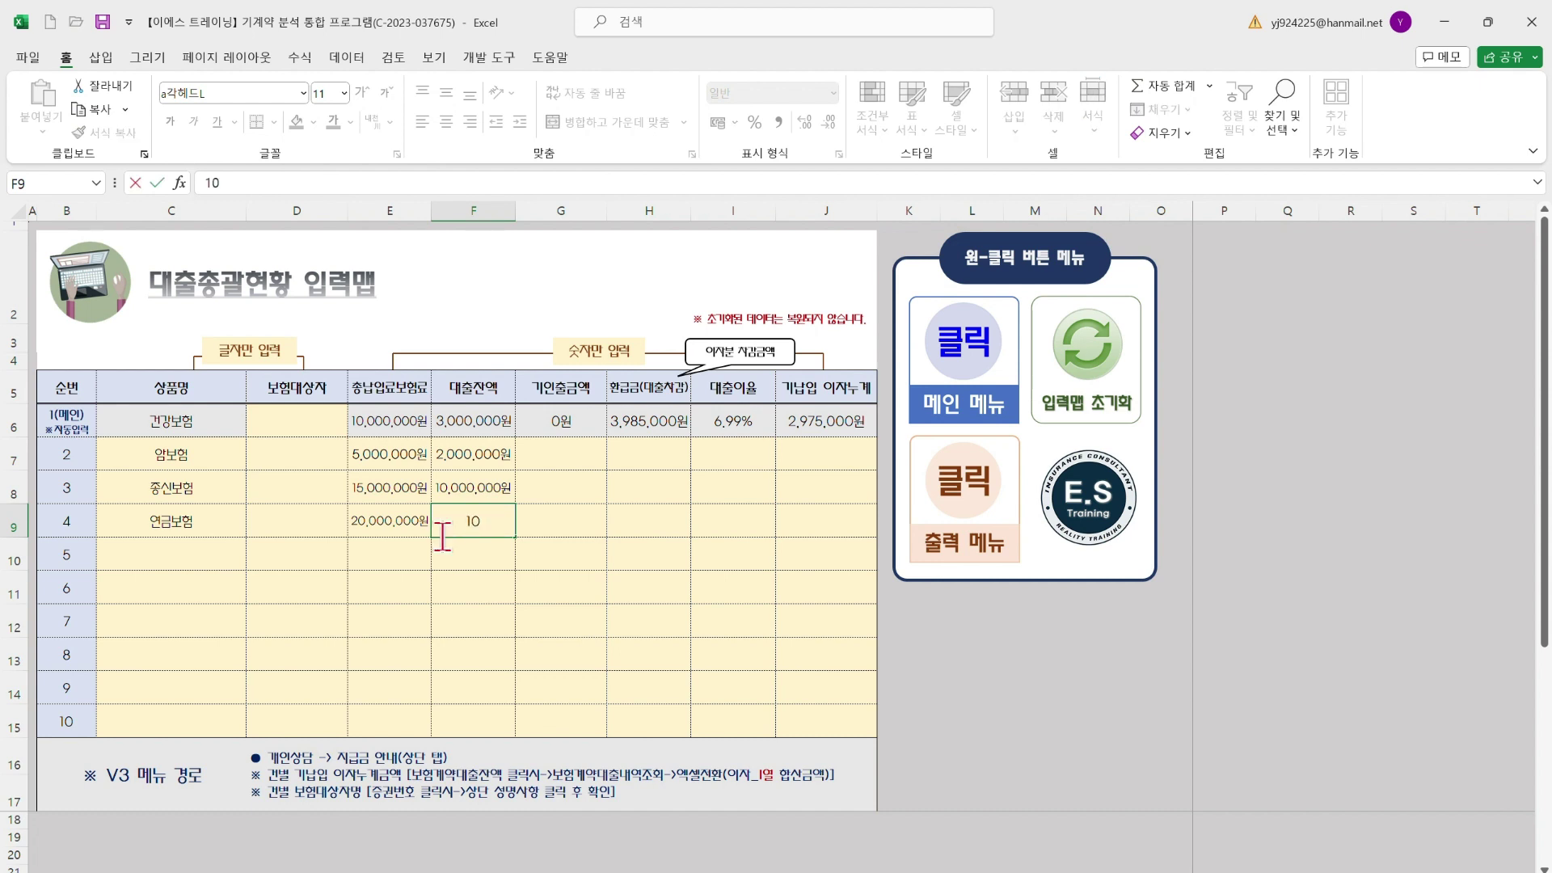
{"action": "type", "text": ",000,000"}
{"action": "key", "text": "Return"}
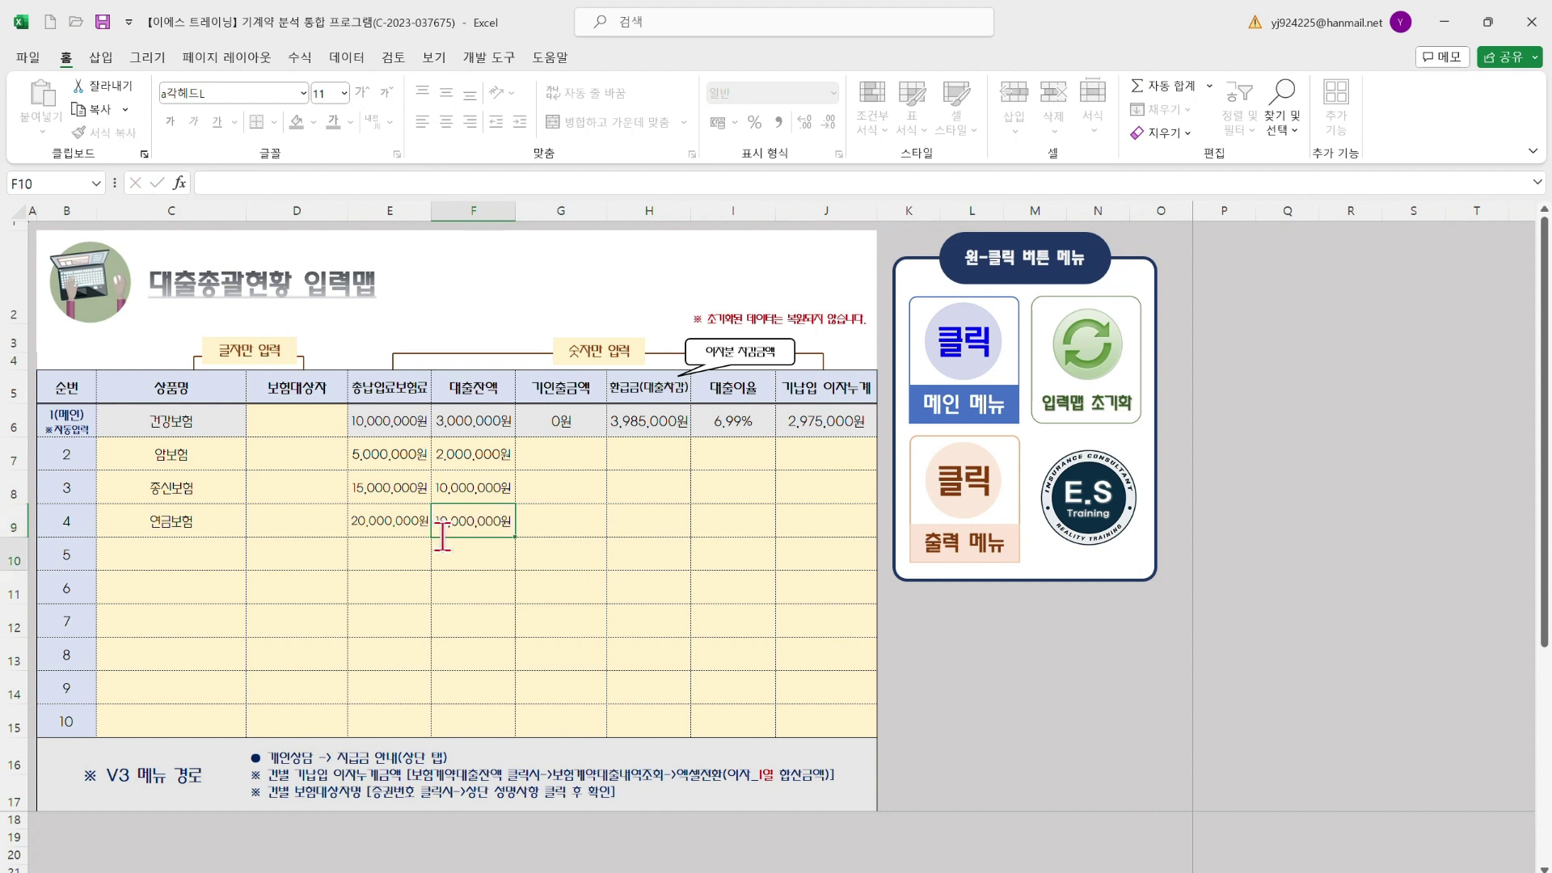
{"action": "key", "text": "Right"}
{"action": "key", "text": "Up"}
{"action": "key", "text": "Up"}
{"action": "key", "text": "Up"}
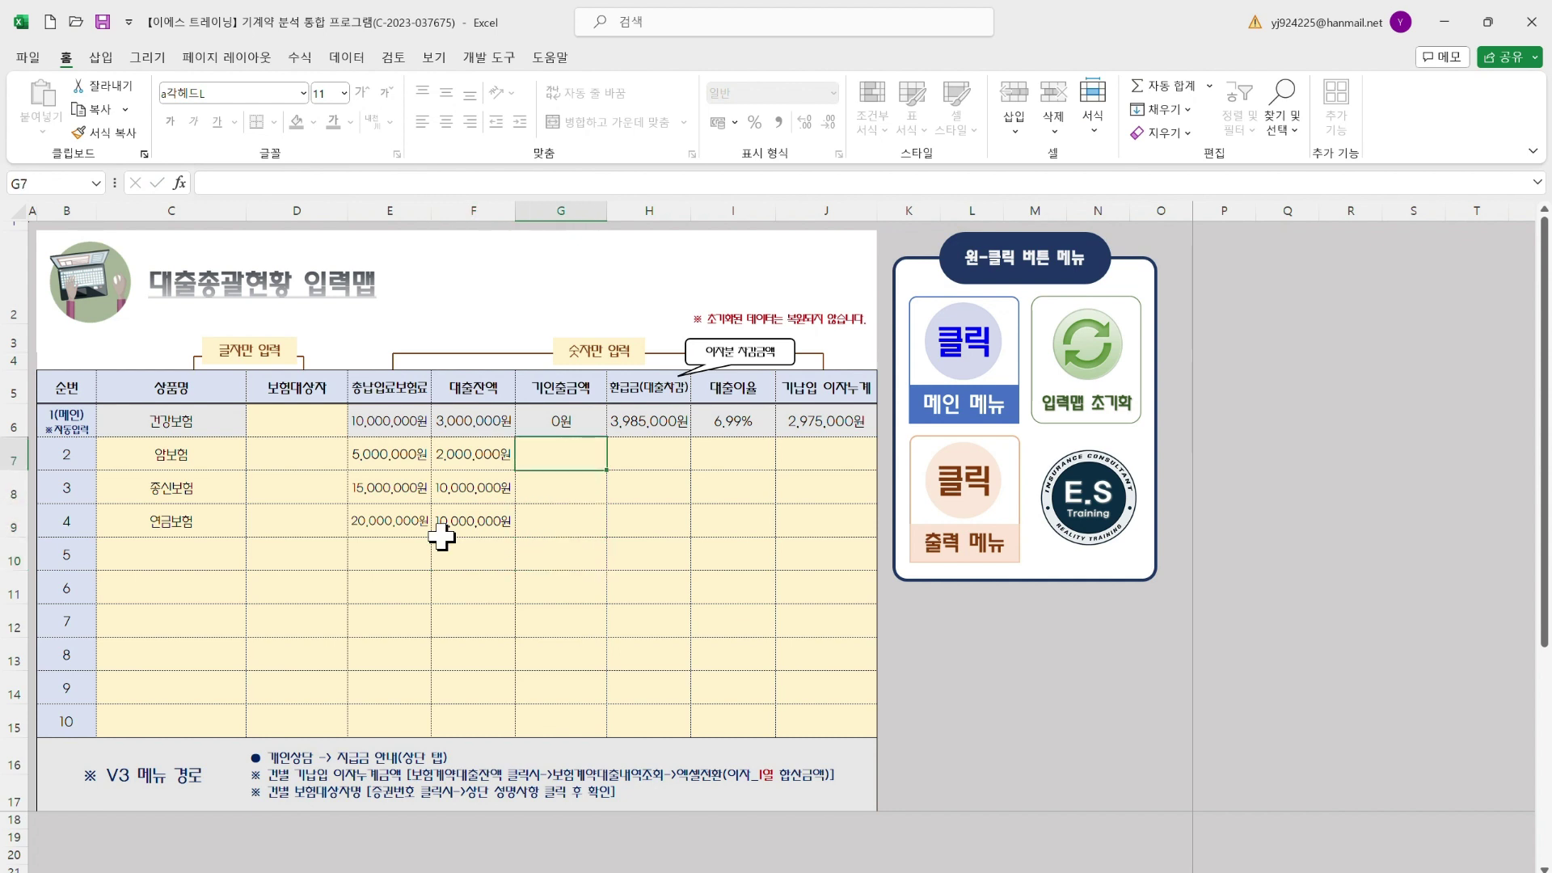
Enter withdrawals of 0, 0 and 3,000,000원 in G7:G9
{"action": "type", "text": "0"}
{"action": "key", "text": "Return"}
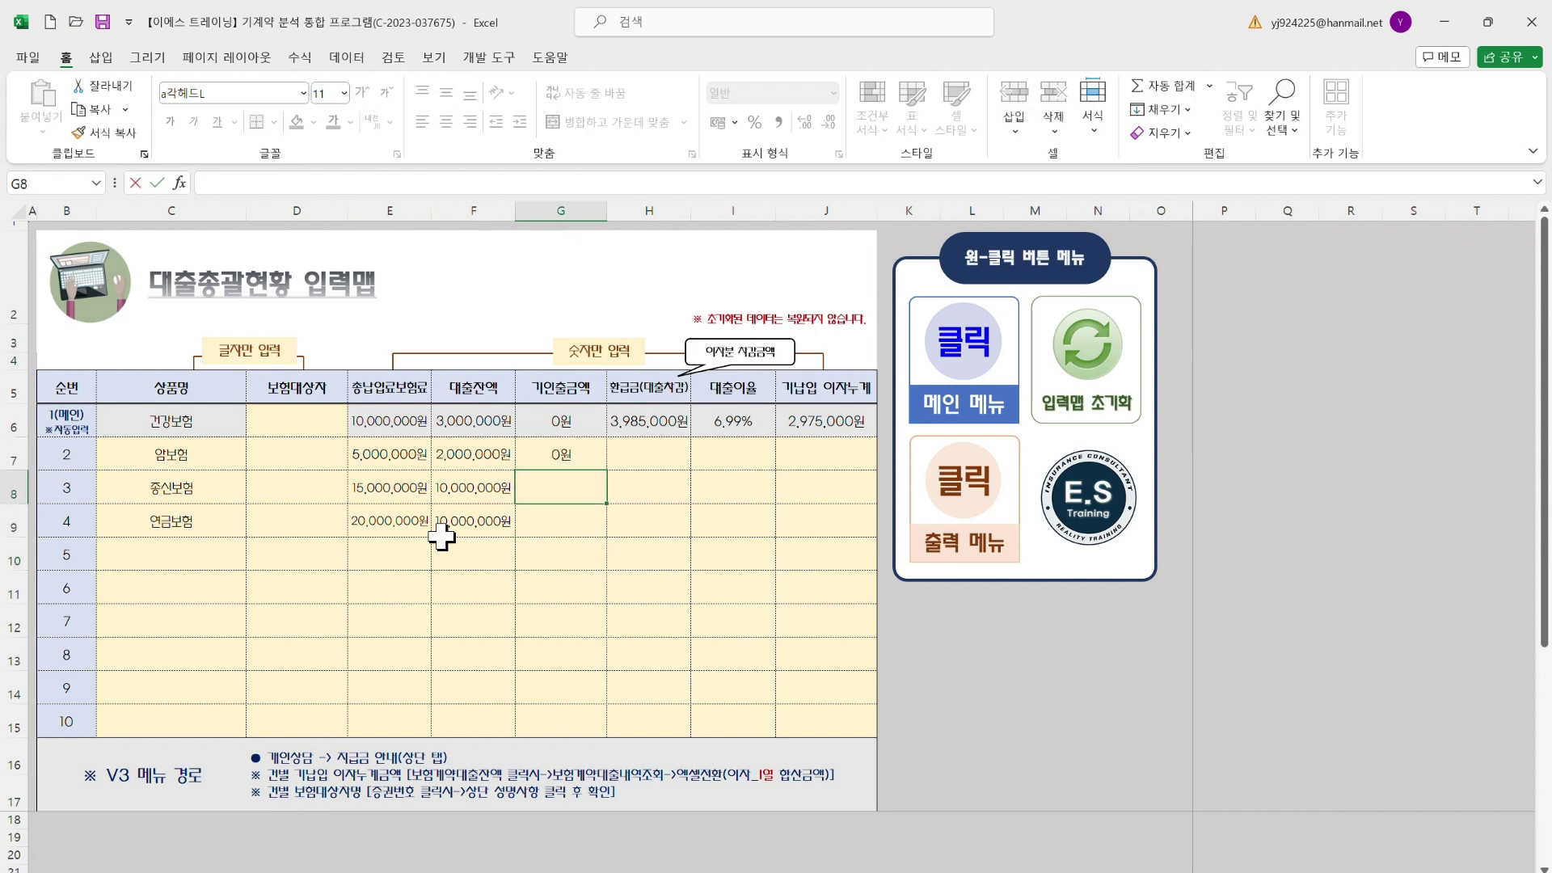
{"action": "type", "text": "0"}
{"action": "key", "text": "Return"}
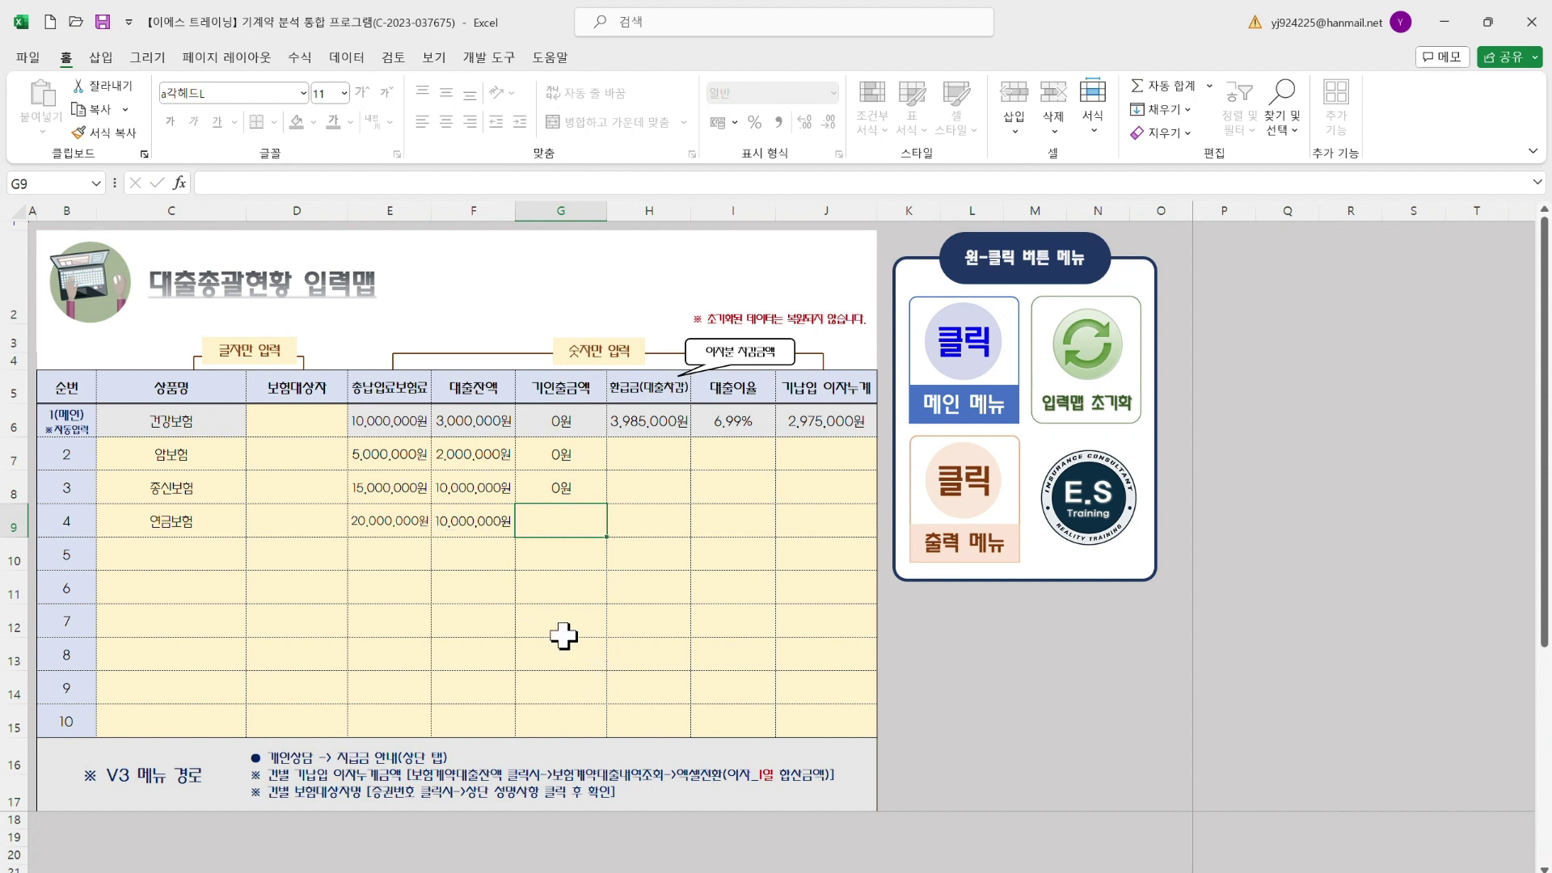
{"action": "type", "text": "3,"}
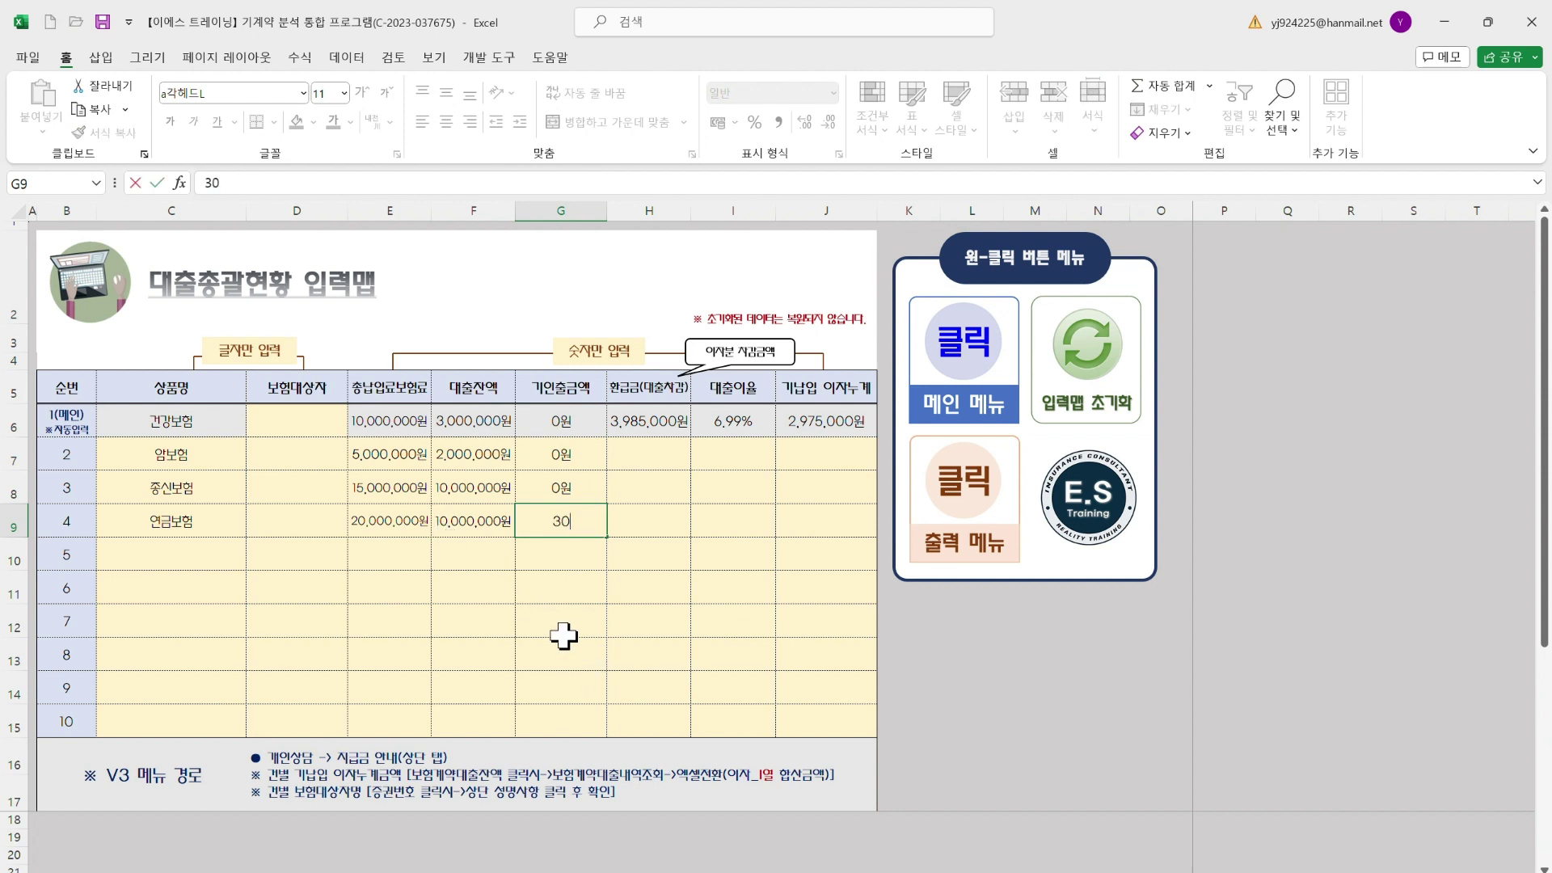
{"action": "type", "text": "000,000"}
{"action": "key", "text": "Return"}
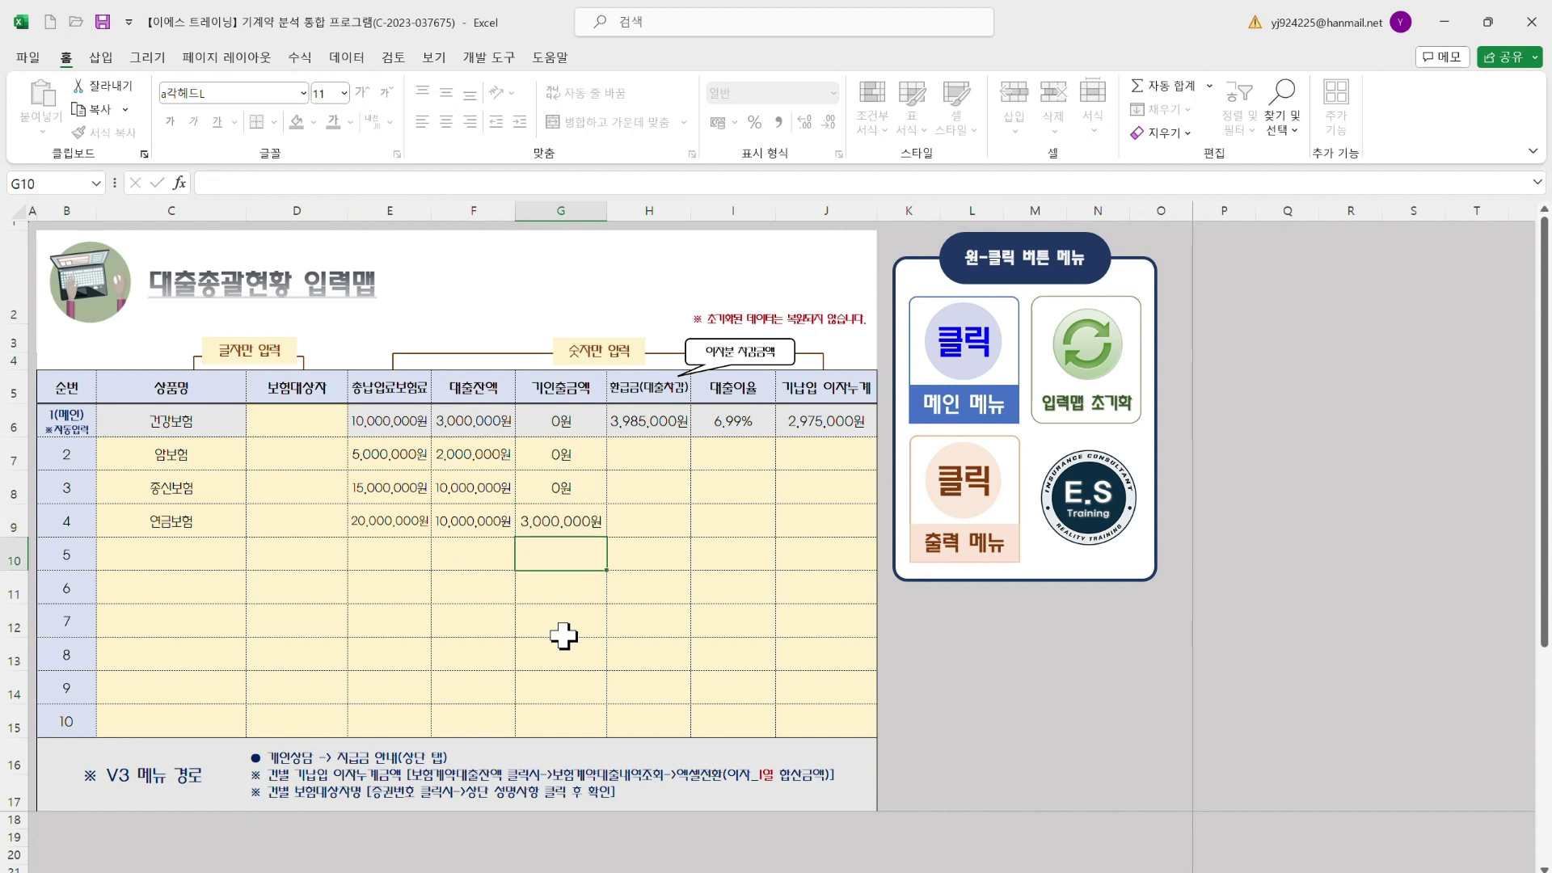
Enter repayments 1,500,000 and 3,500,000원 in H7:H8 and type 5,500,000 for row 4
{"action": "left_click", "coordinate": [656, 452]}
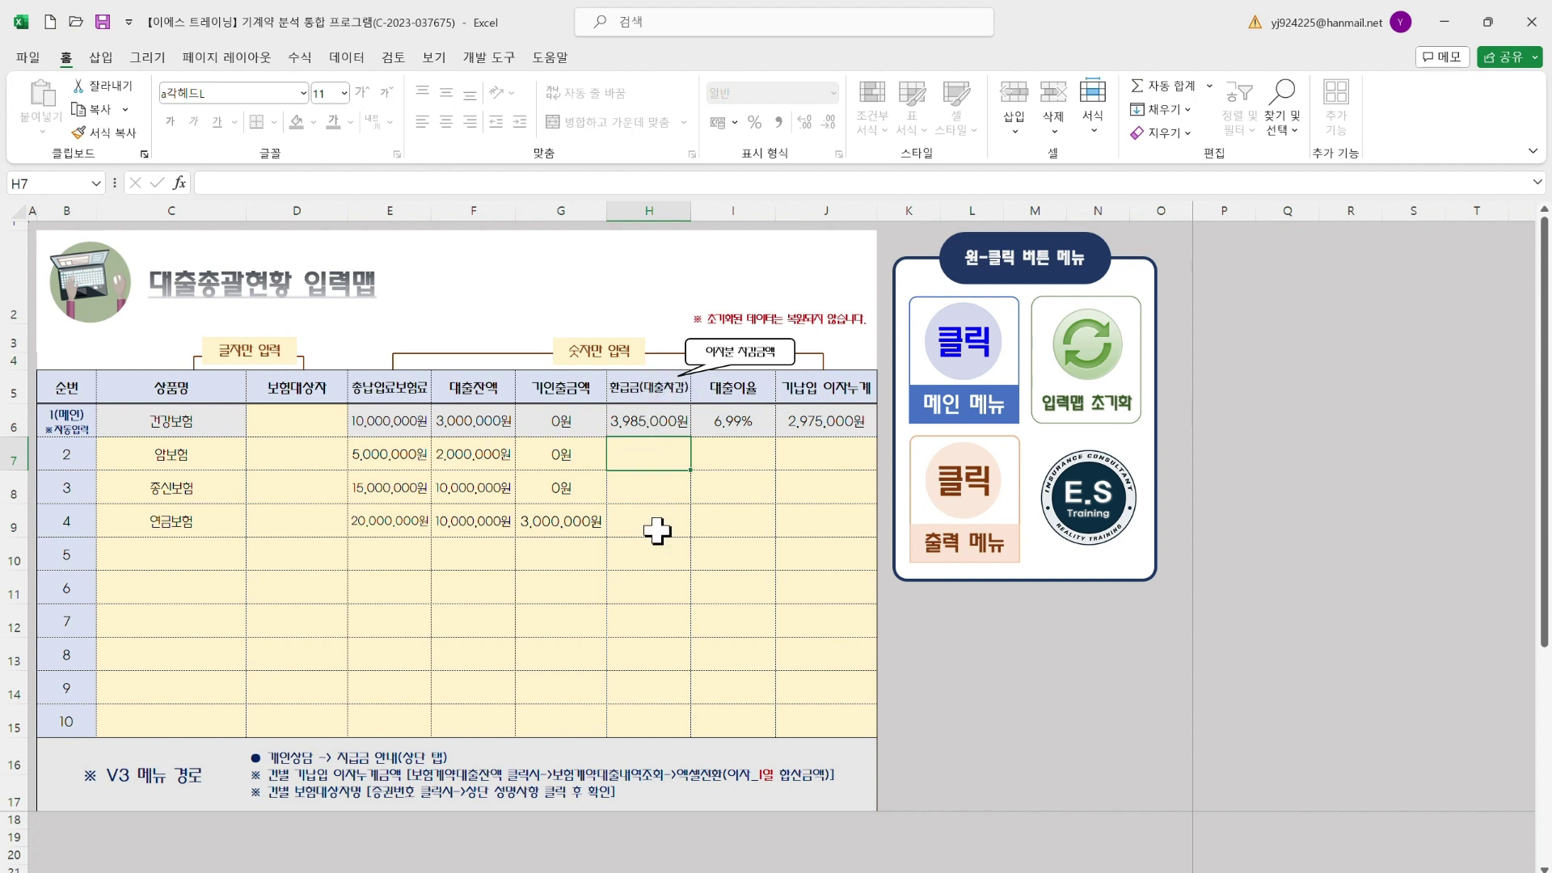
{"action": "type", "text": "1500000"}
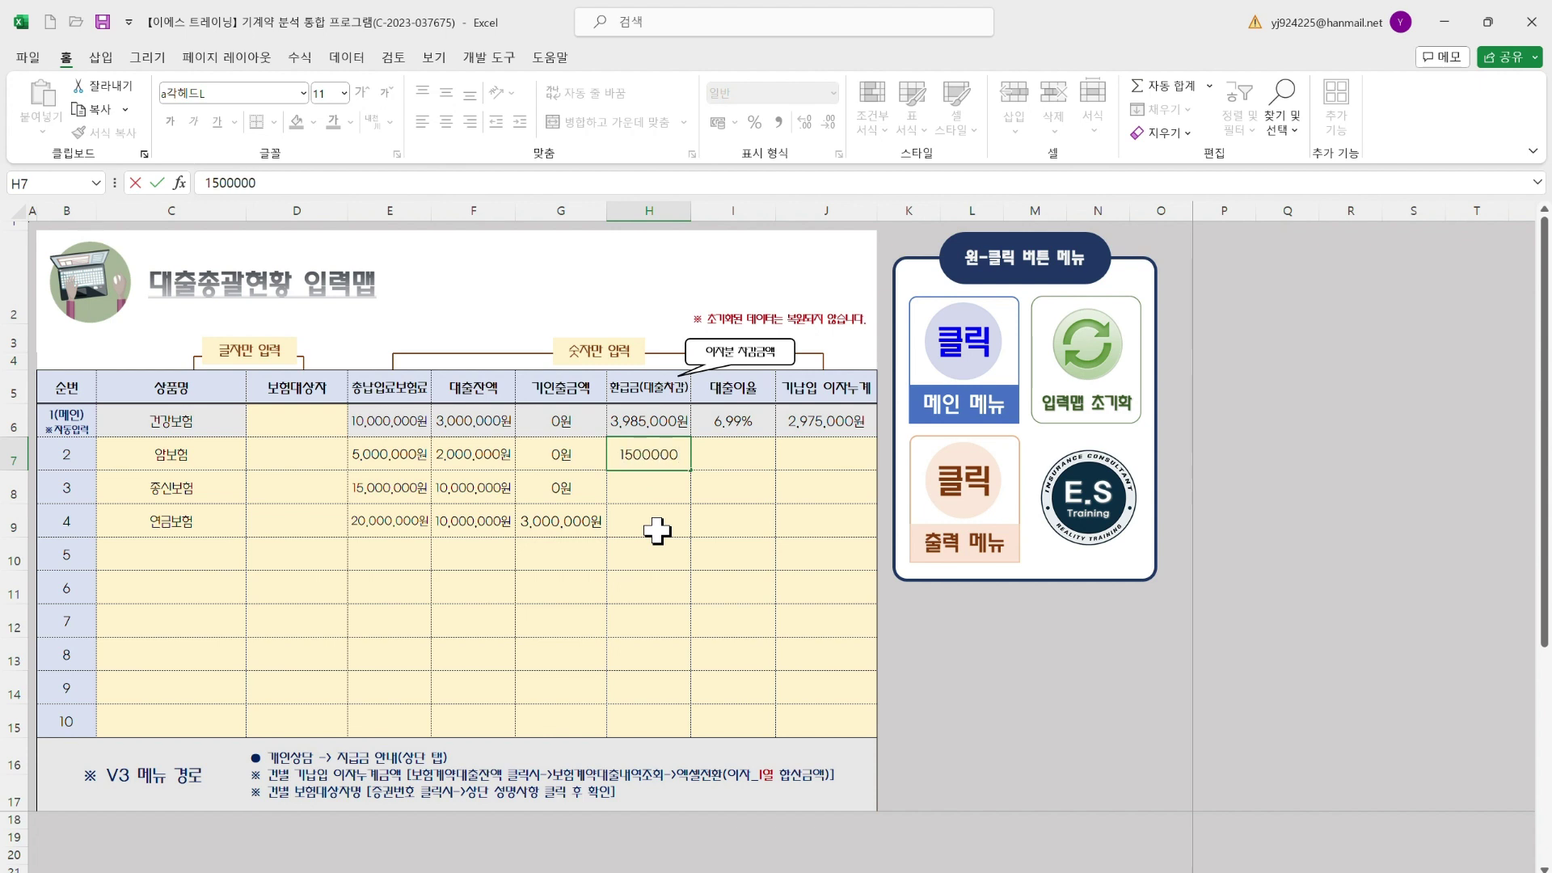
{"action": "key", "text": "Return"}
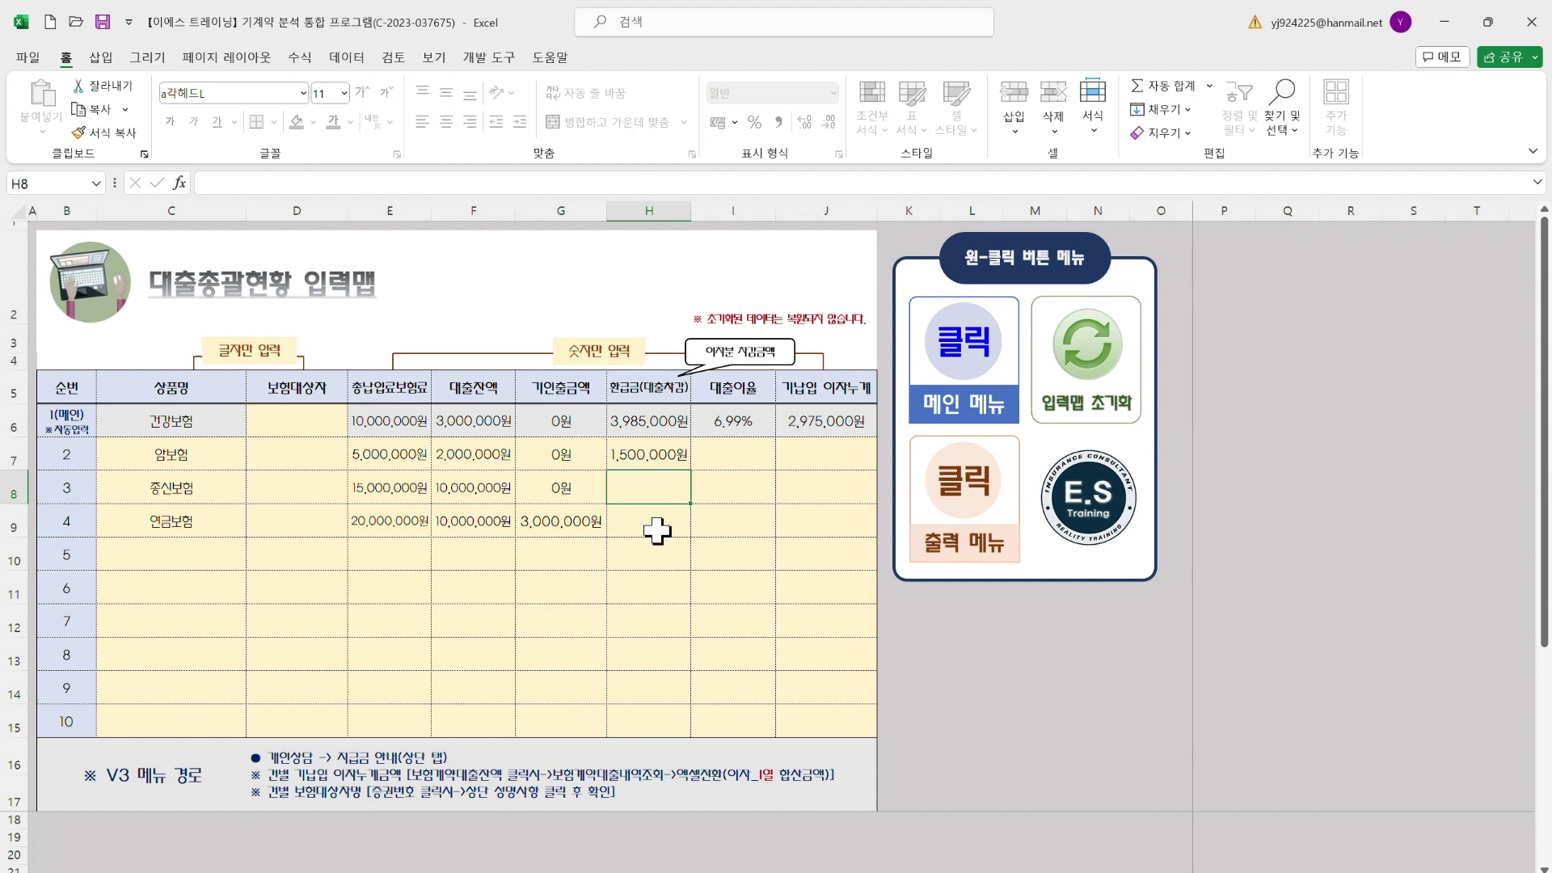
{"action": "type", "text": "3,500,000"}
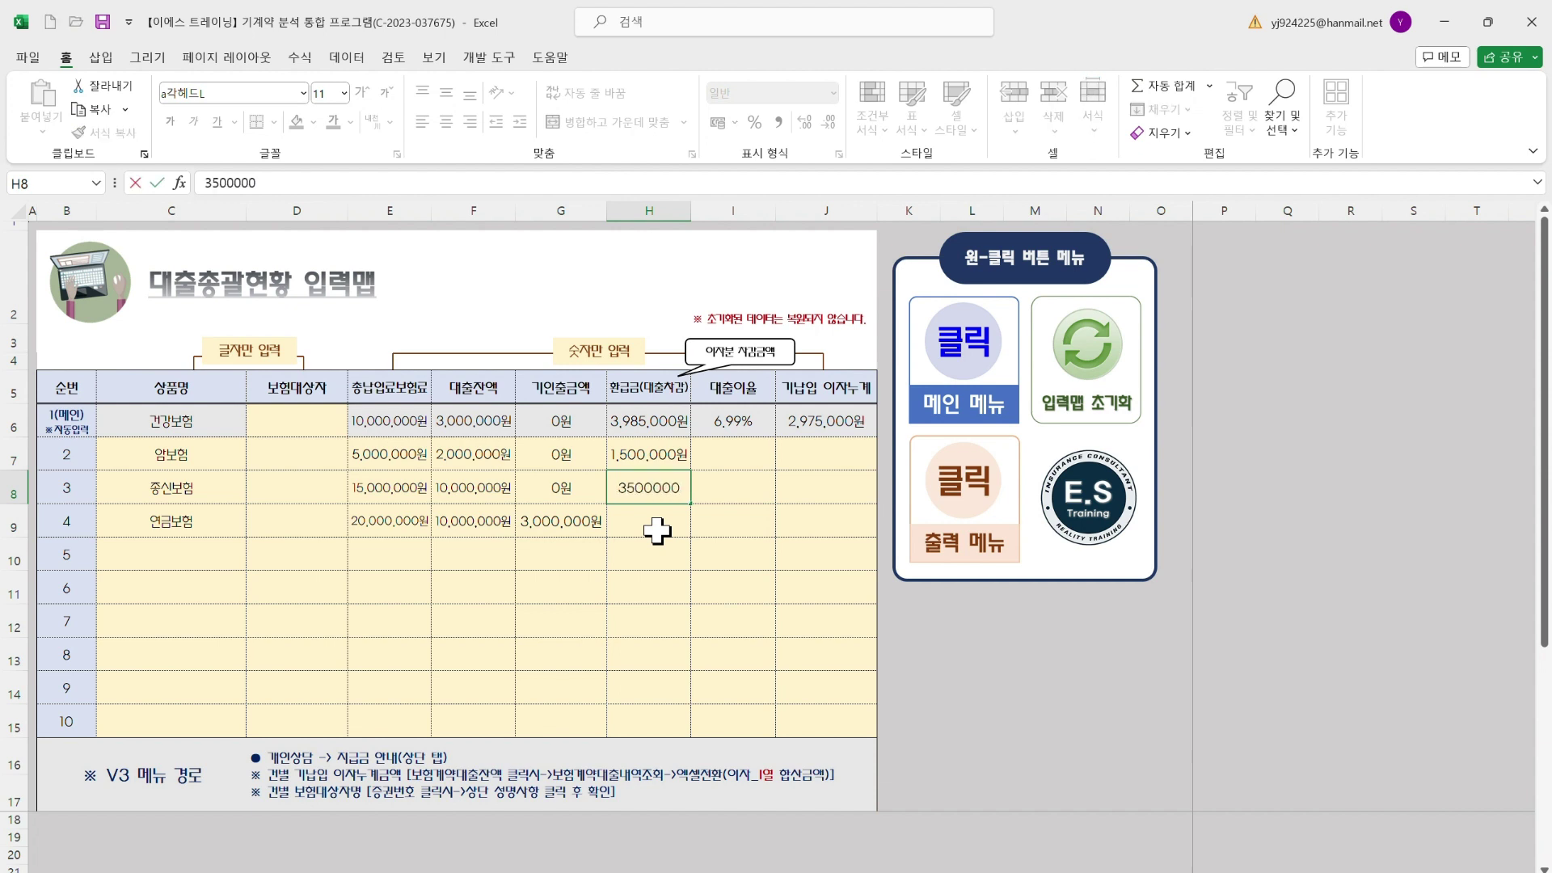
{"action": "key", "text": "Return"}
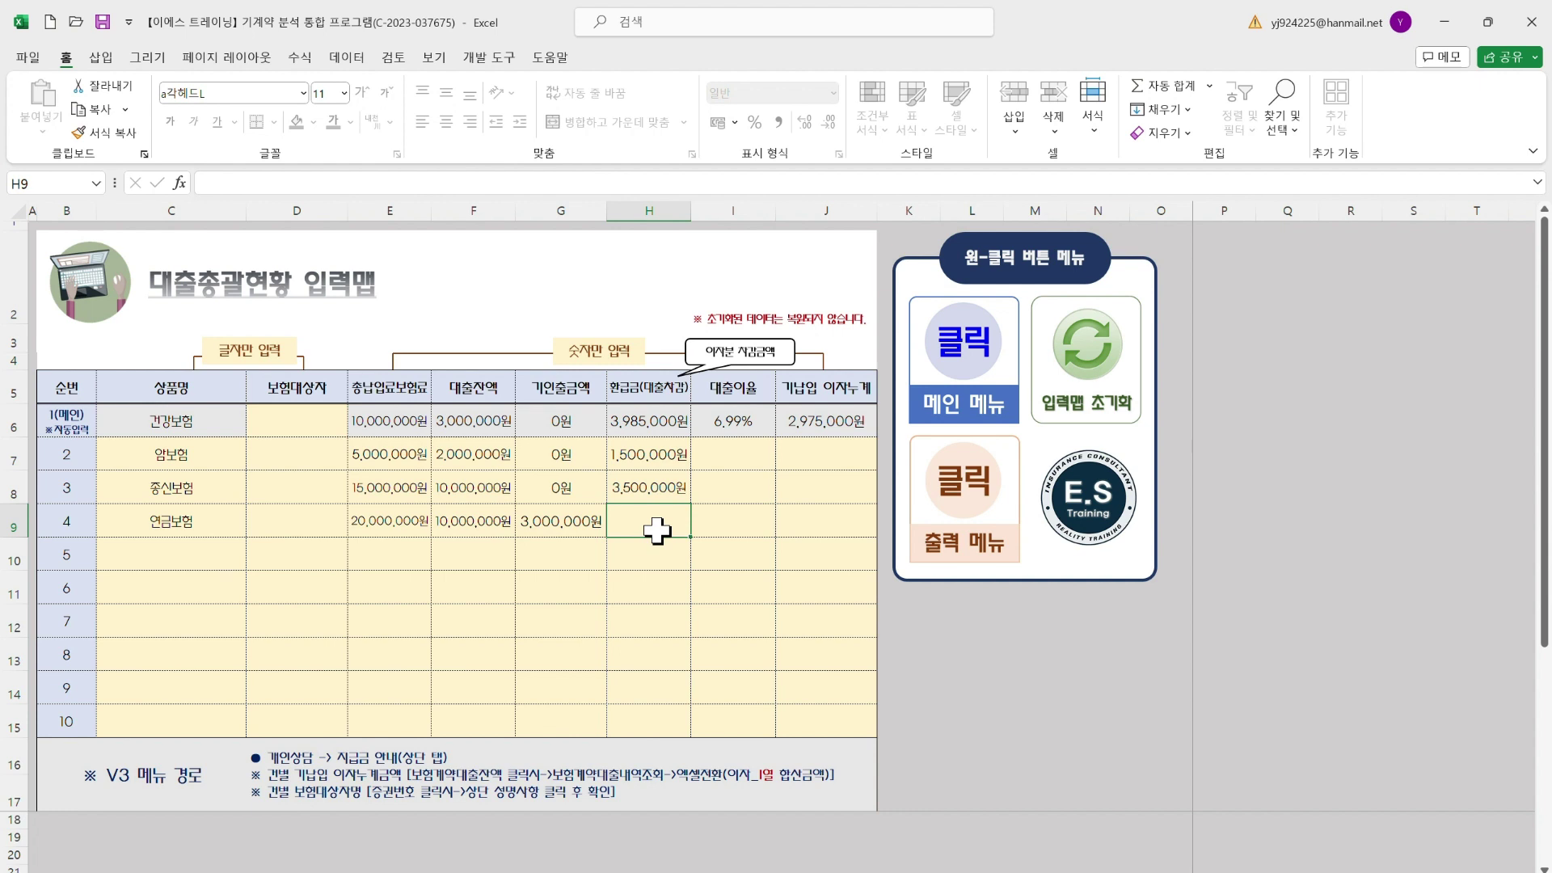
{"action": "type", "text": "5"}
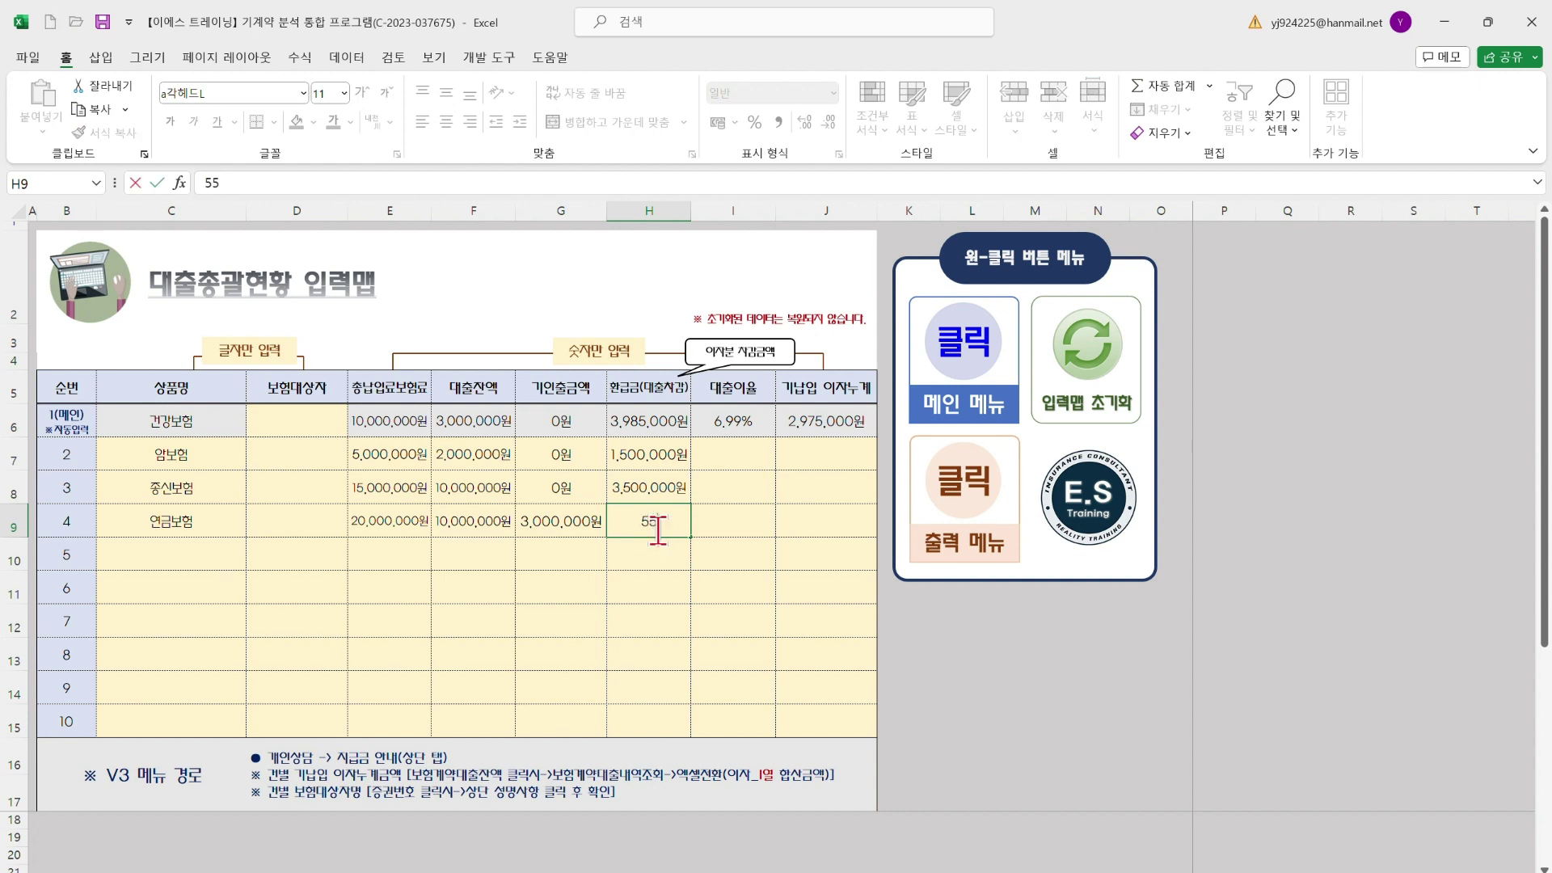
{"action": "type", "text": ",500,000"}
Confirm row 4's 5,500,000원 repayment and enter loan rates 5.99, 6.25 and 5.25% in I7:I9
{"action": "key", "text": "Return"}
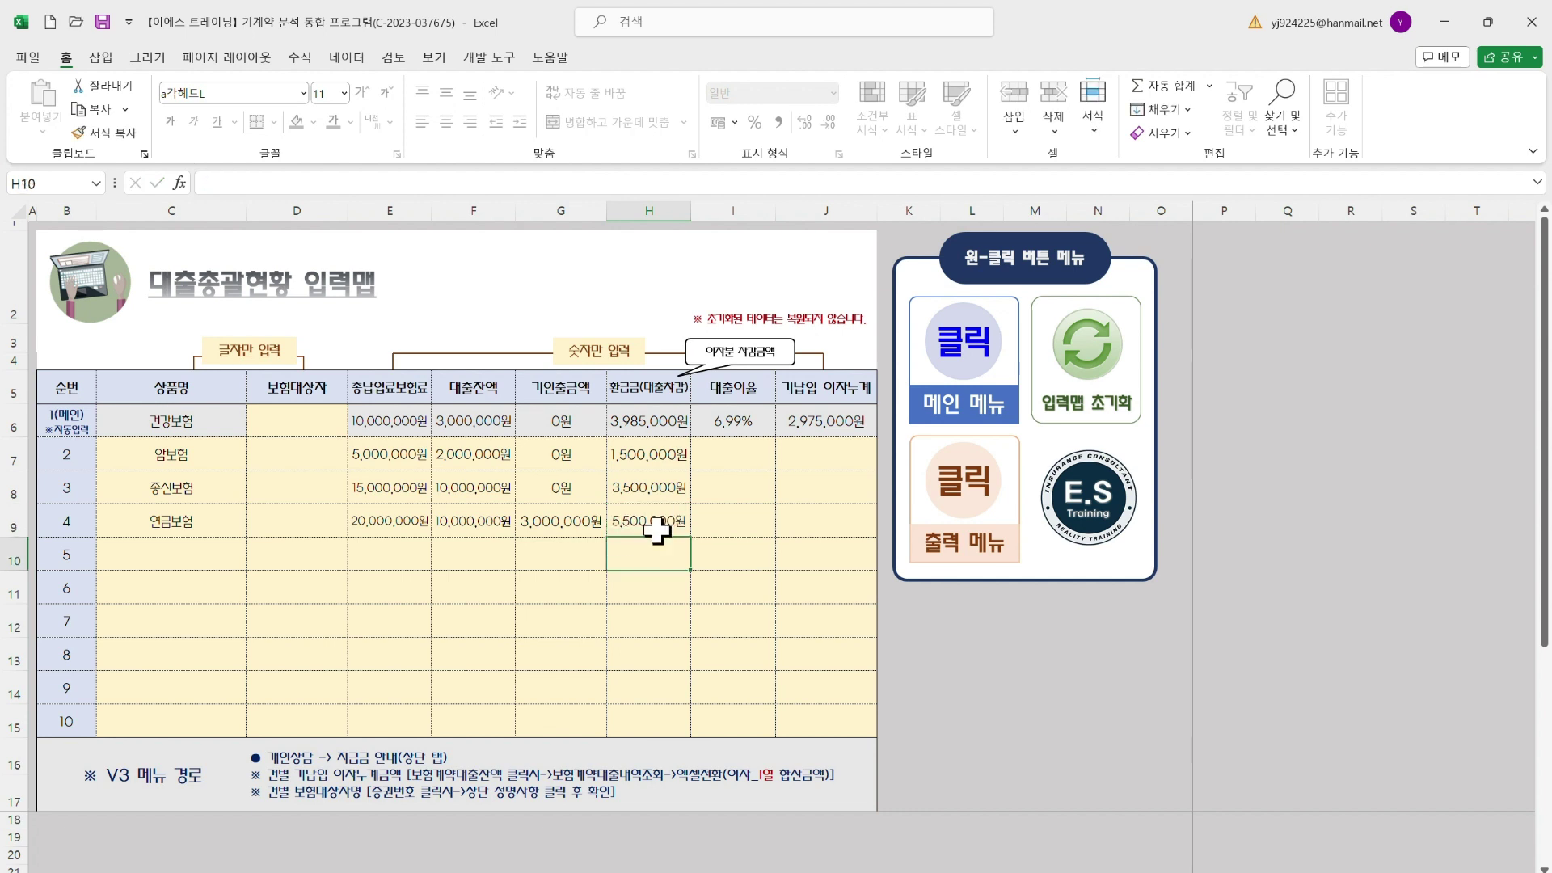
{"action": "left_click", "coordinate": [731, 447]}
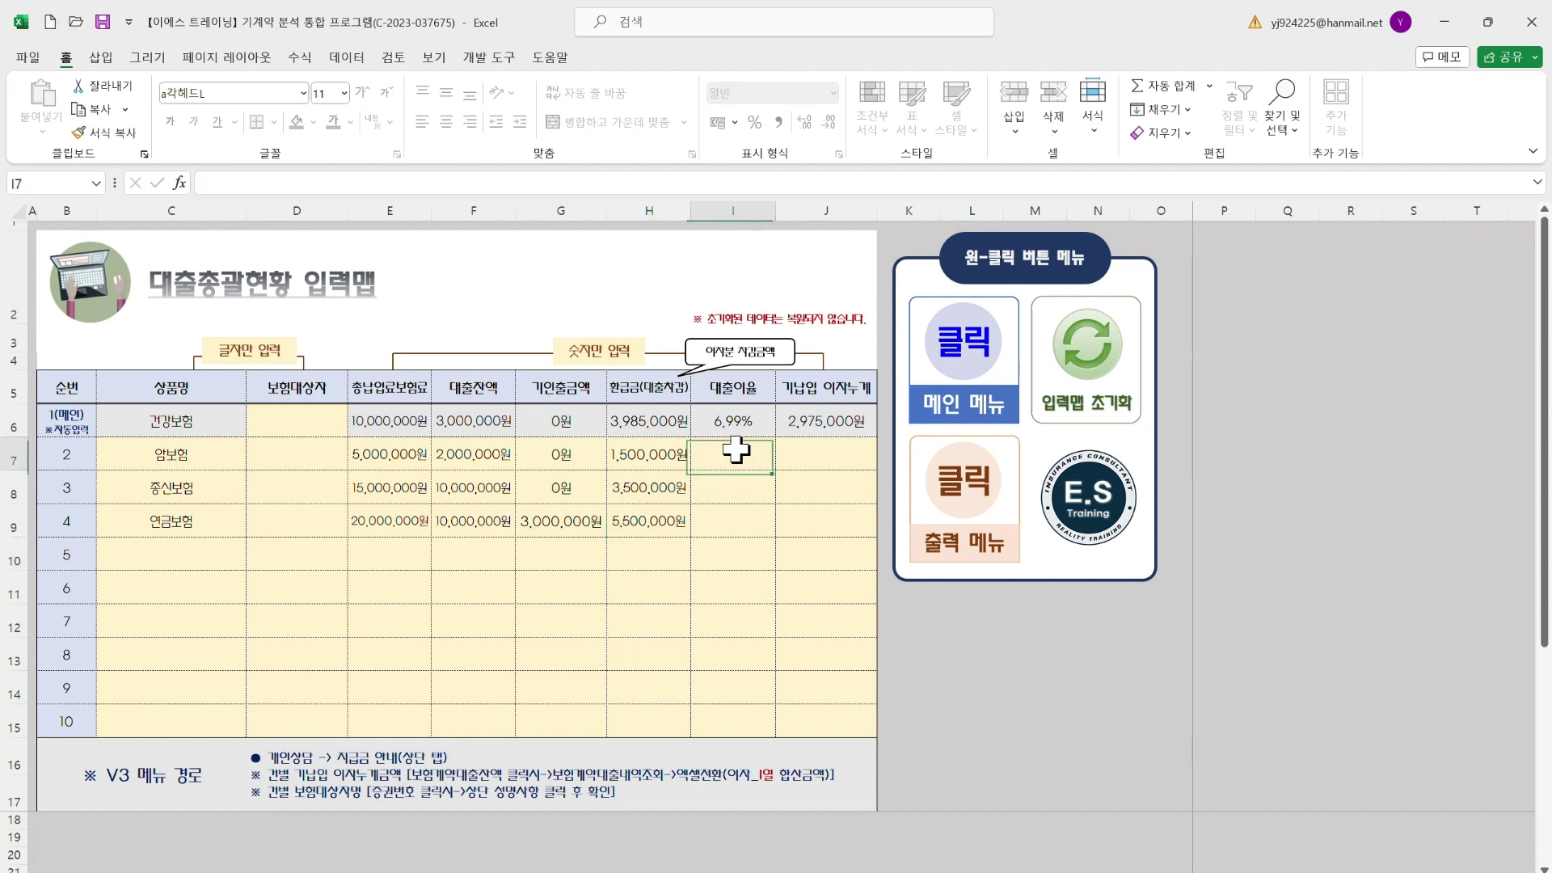
{"action": "type", "text": "5.99"}
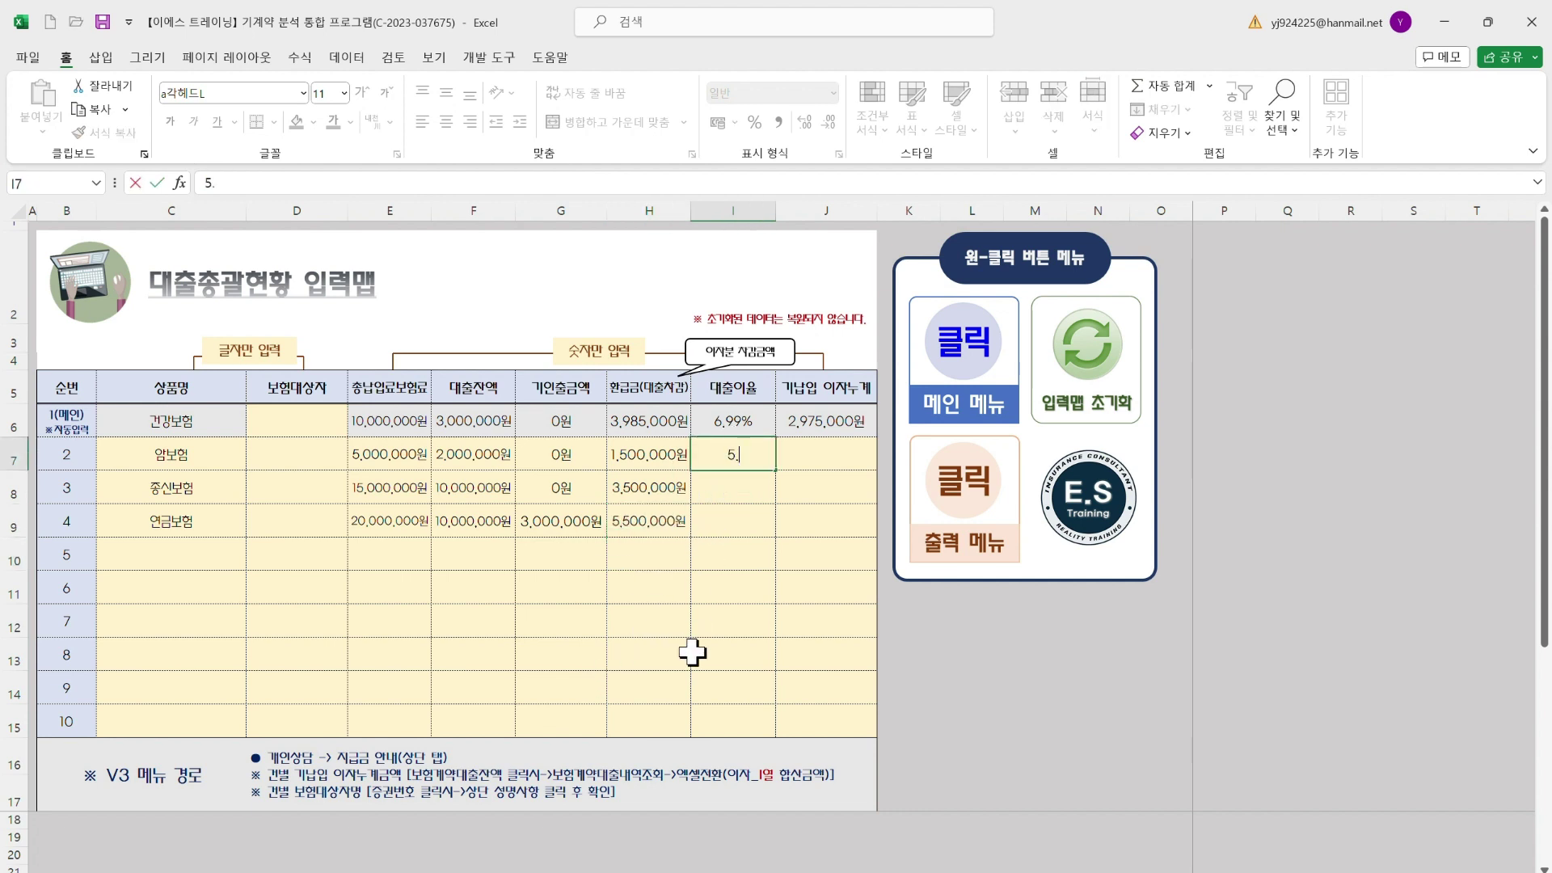
{"action": "key", "text": "Return"}
{"action": "type", "text": "6.25"}
{"action": "key", "text": "Return"}
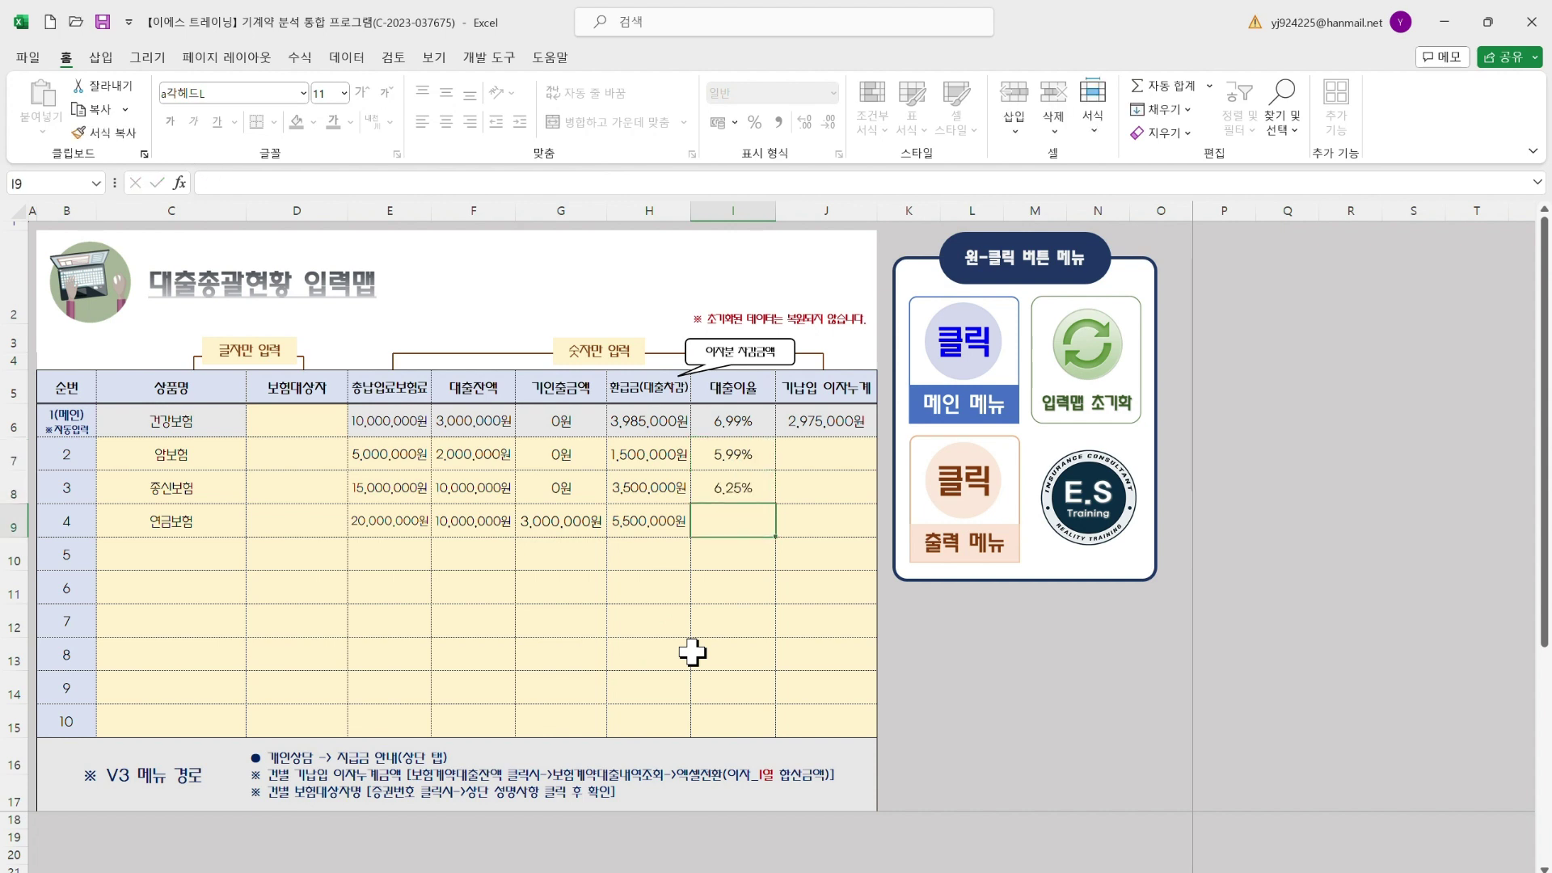
{"action": "type", "text": "5.25"}
{"action": "key", "text": "Return"}
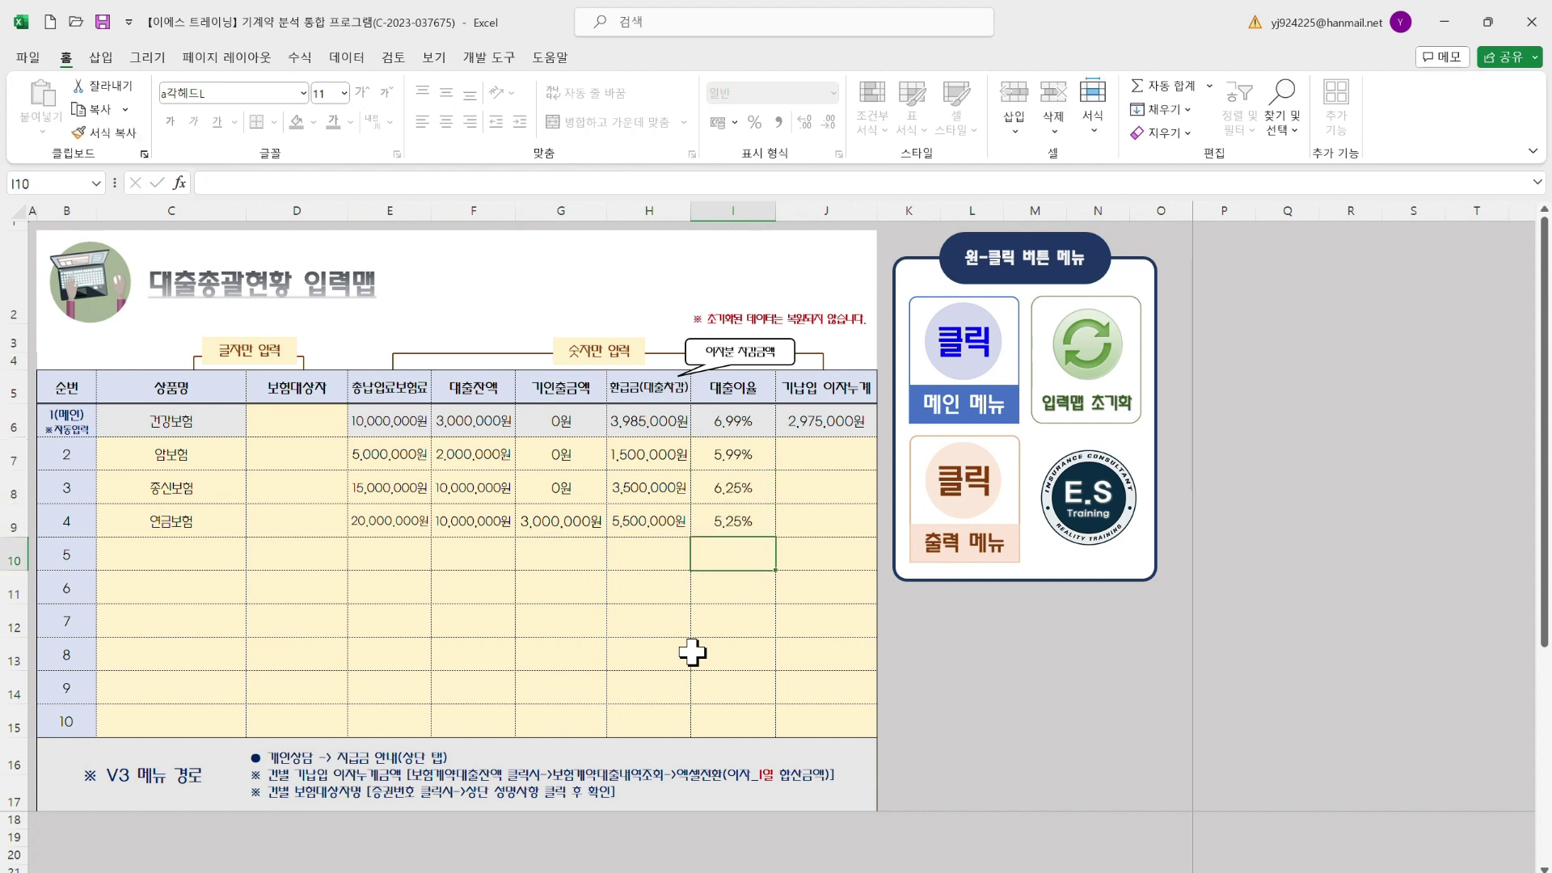
{"action": "key", "text": "alt+Tab"}
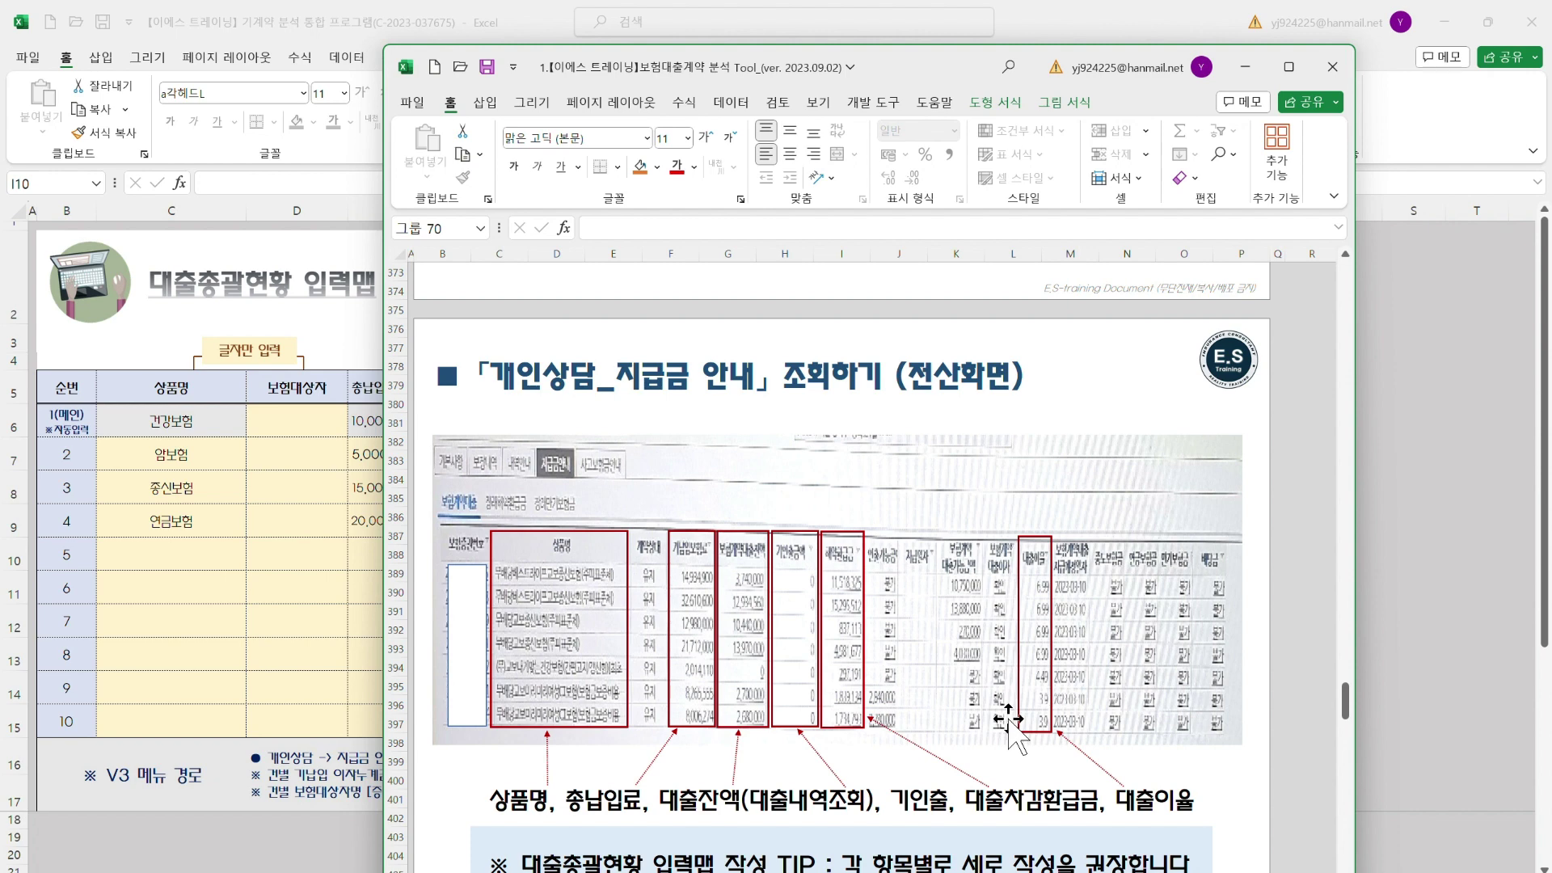
Select J7 for accrued interest, consult the Tool guide, then switch to the 통합 문서1 workbook
{"action": "left_click", "coordinate": [274, 616]}
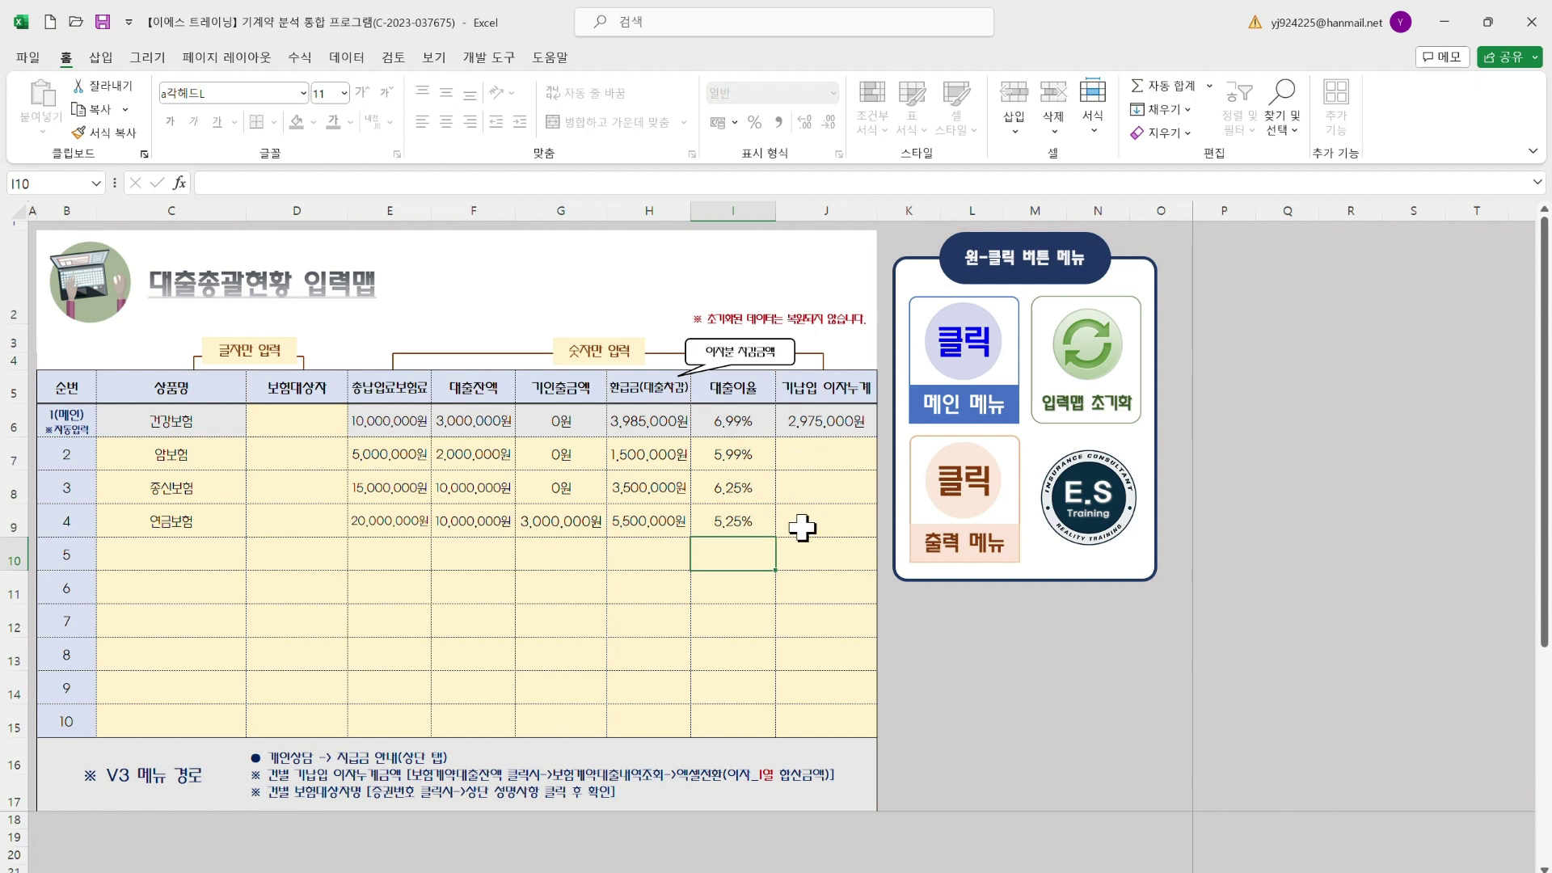
{"action": "left_click", "coordinate": [820, 457]}
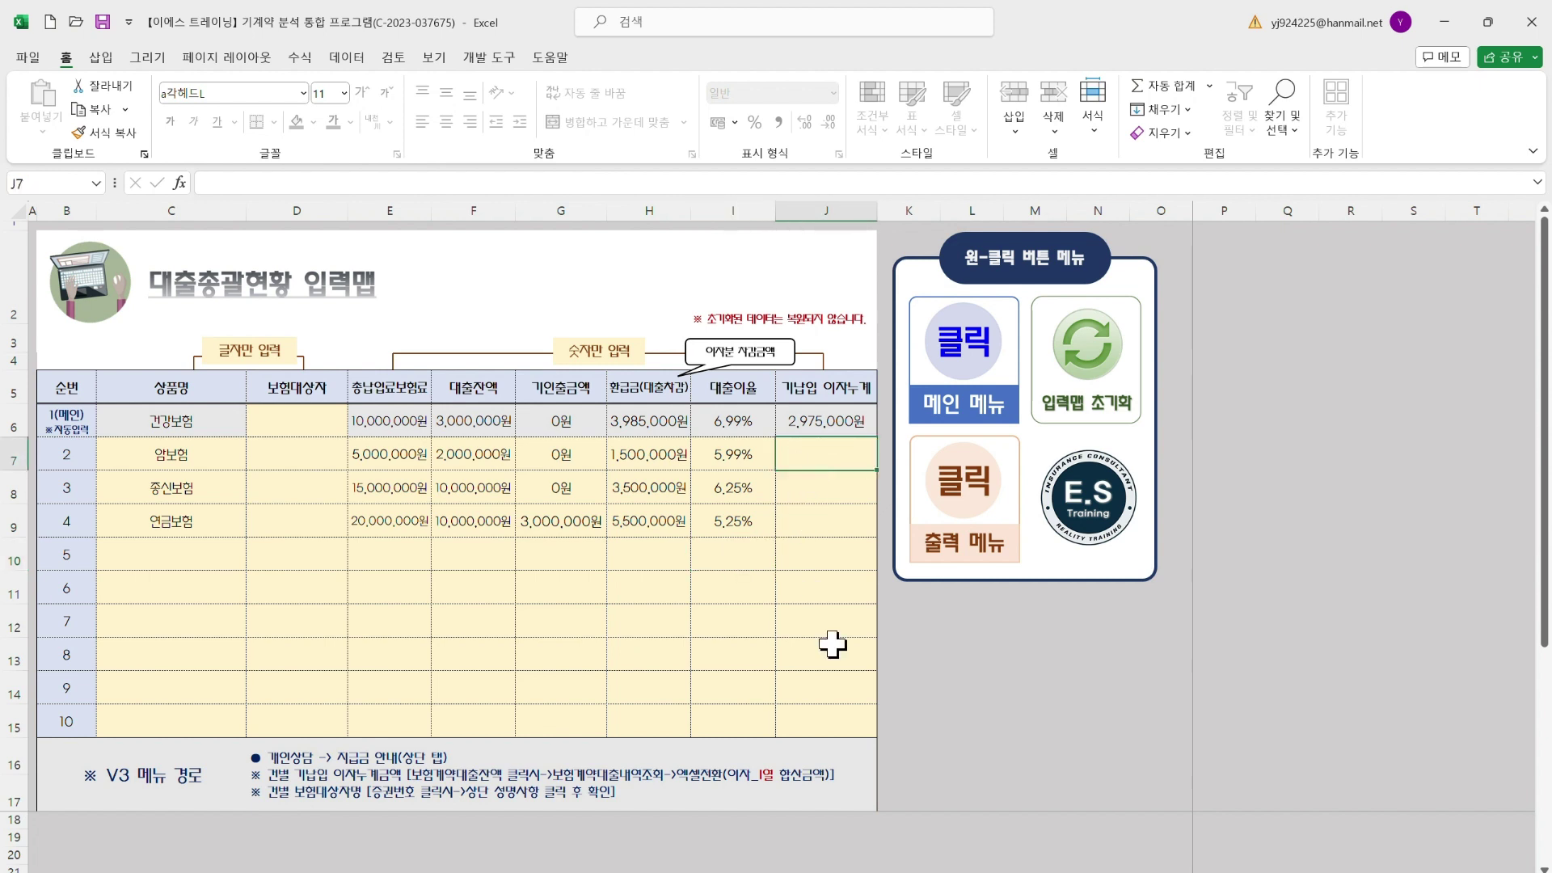
{"action": "mouse_move", "coordinate": [1058, 871]}
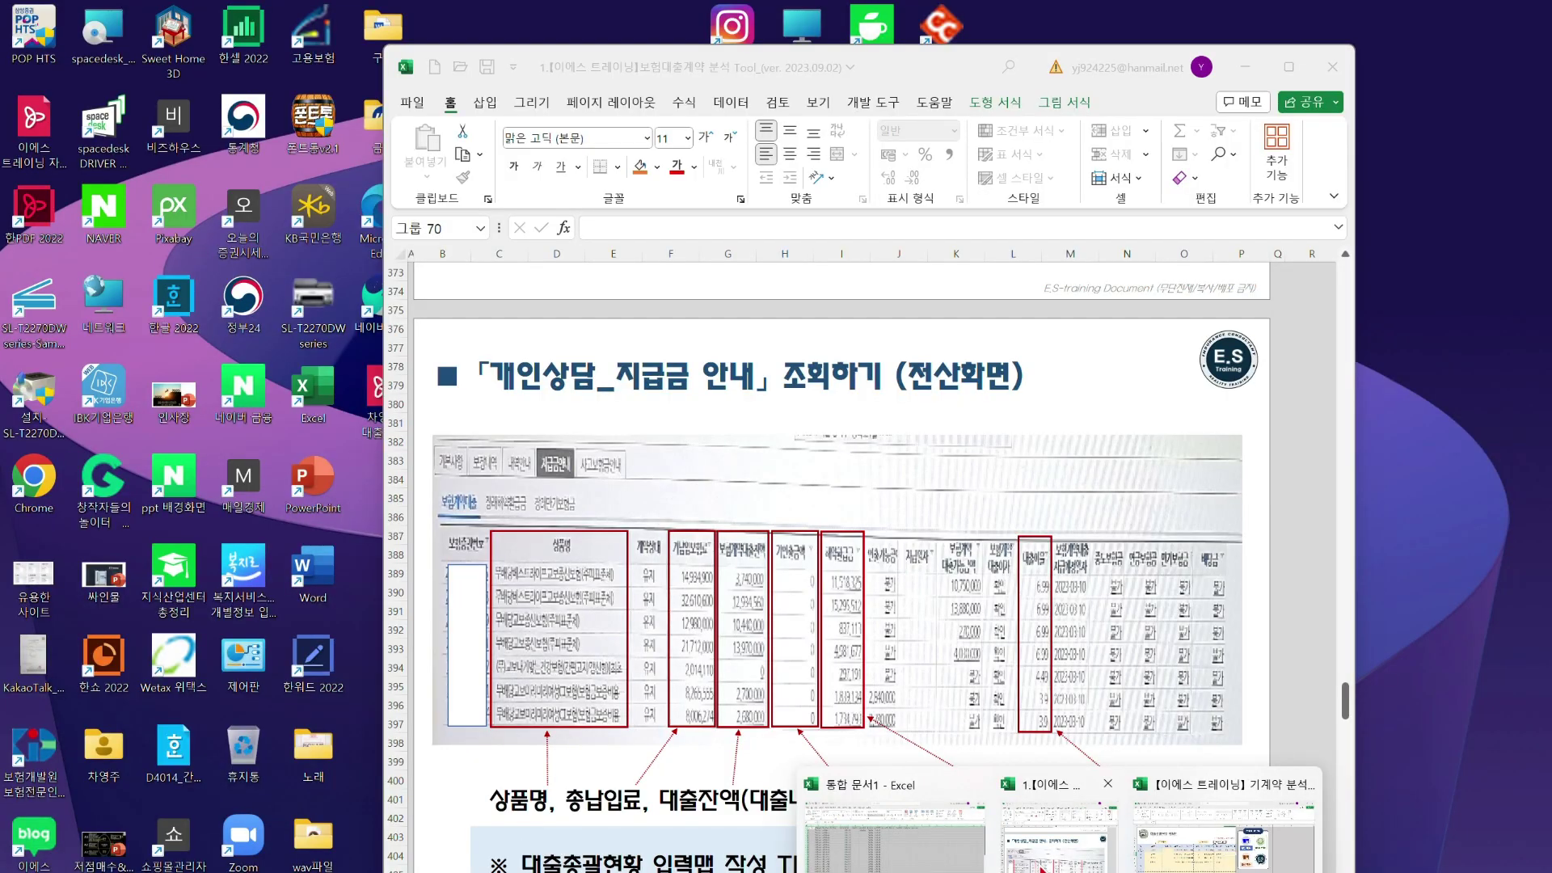
{"action": "left_click", "coordinate": [1059, 833]}
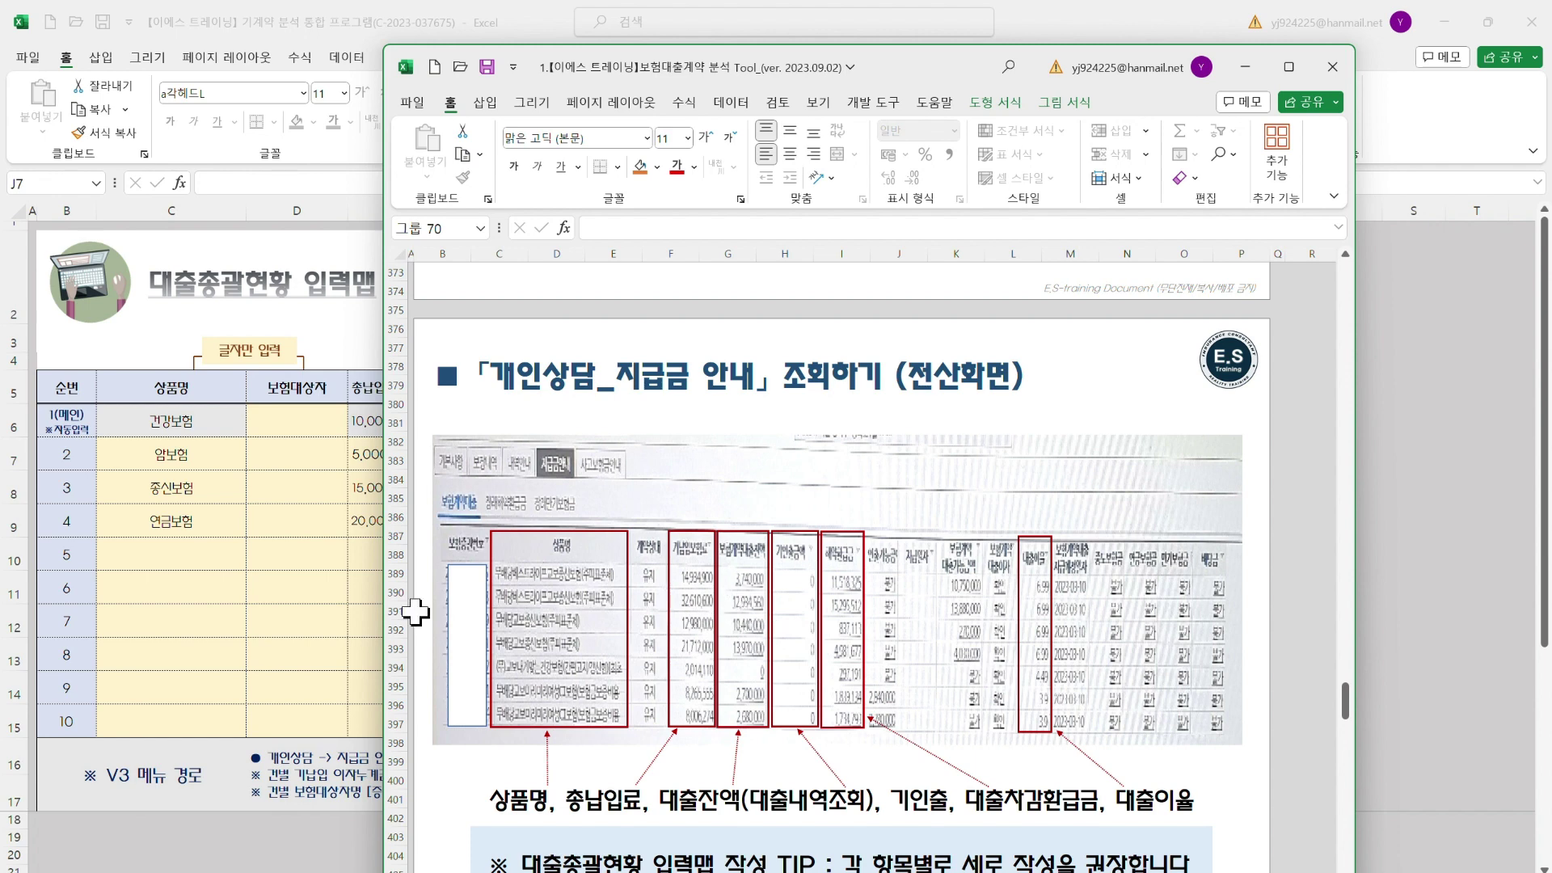
{"action": "left_click", "coordinate": [260, 639]}
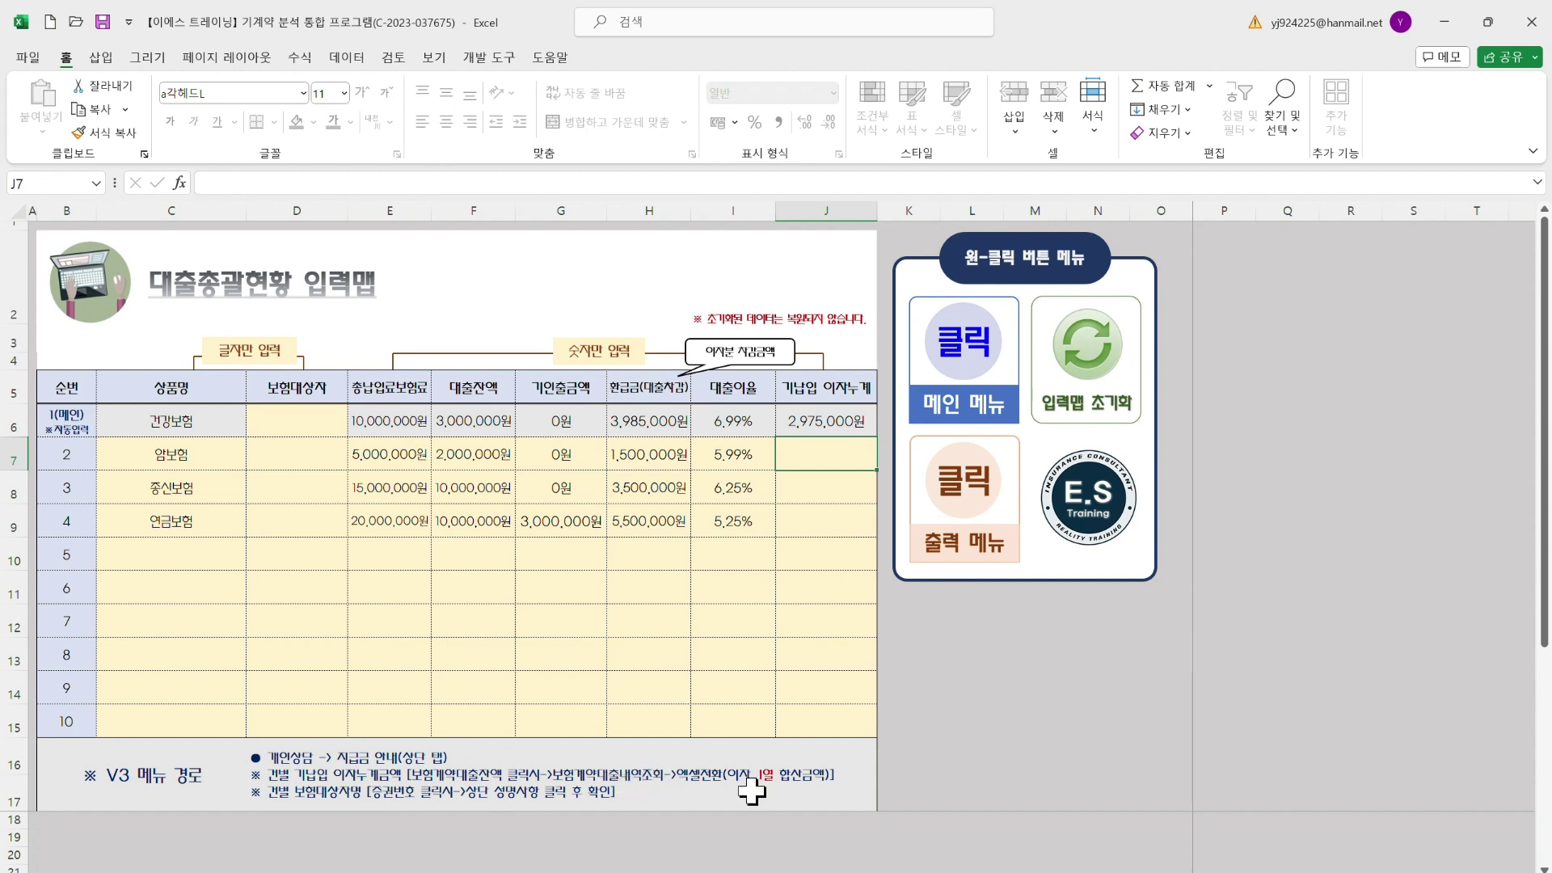
{"action": "mouse_move", "coordinate": [1059, 871]}
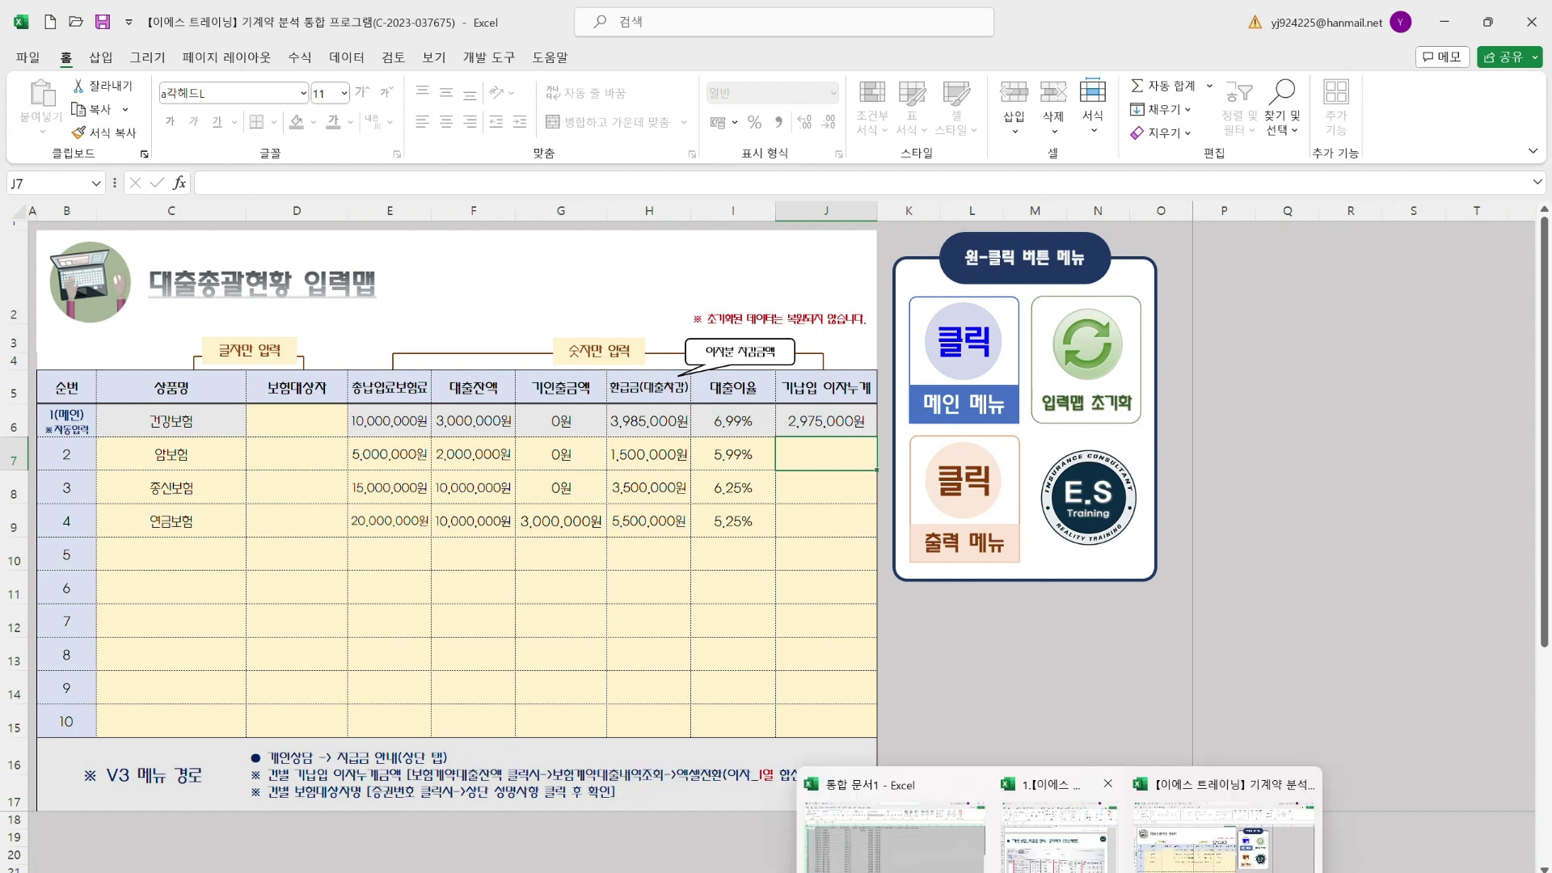
{"action": "left_click", "coordinate": [921, 861]}
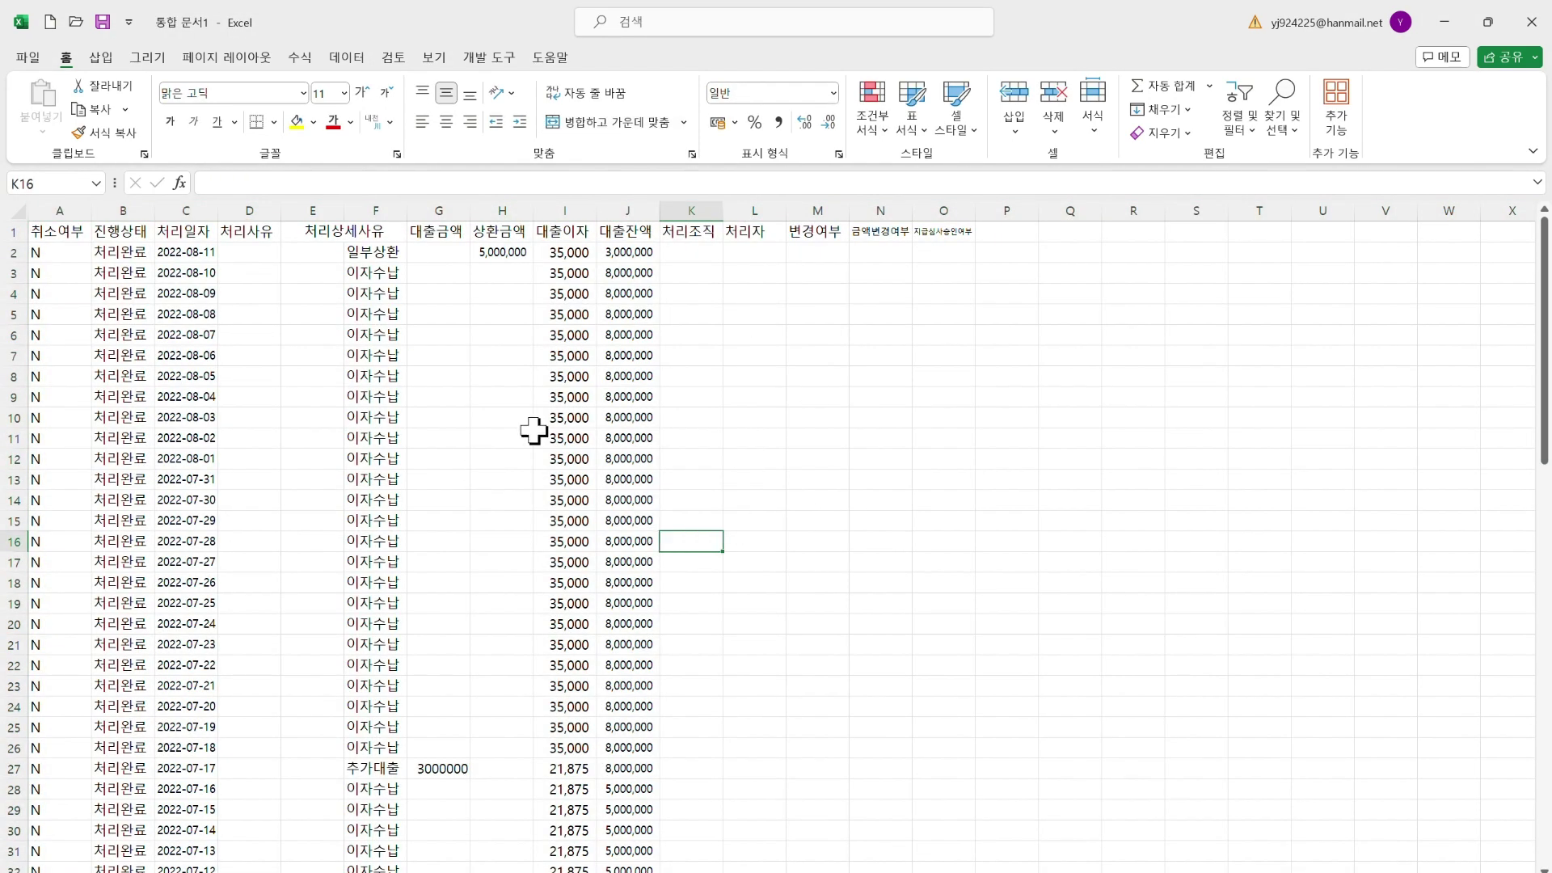
Check the 대출이자 column in 통합 문서1, then minimize it to reveal the input sheet
{"action": "left_click", "coordinate": [558, 230]}
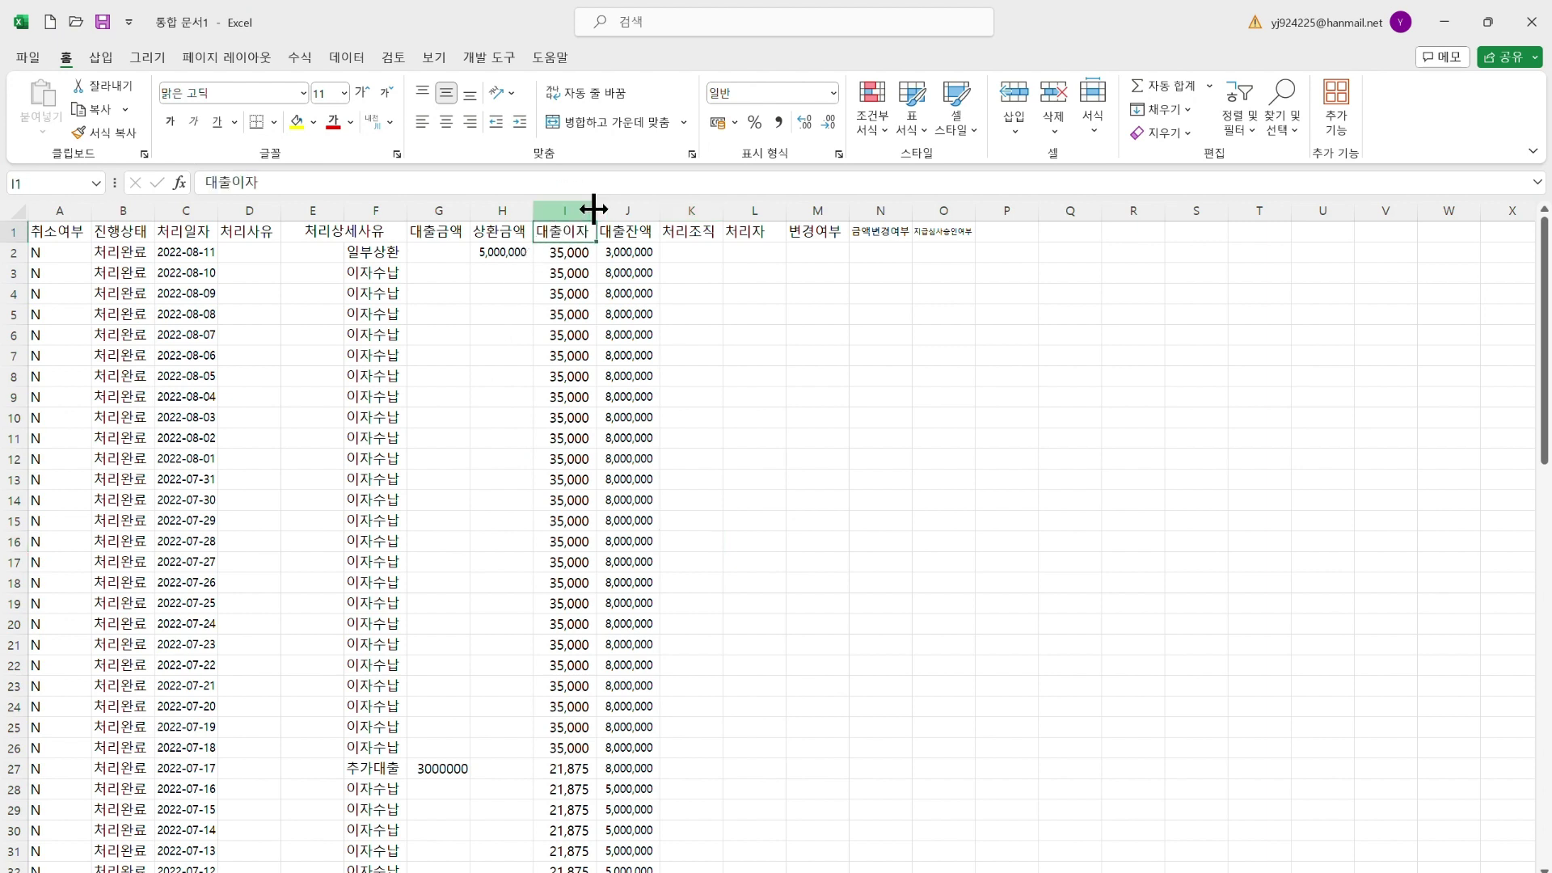
{"action": "left_click", "coordinate": [805, 374]}
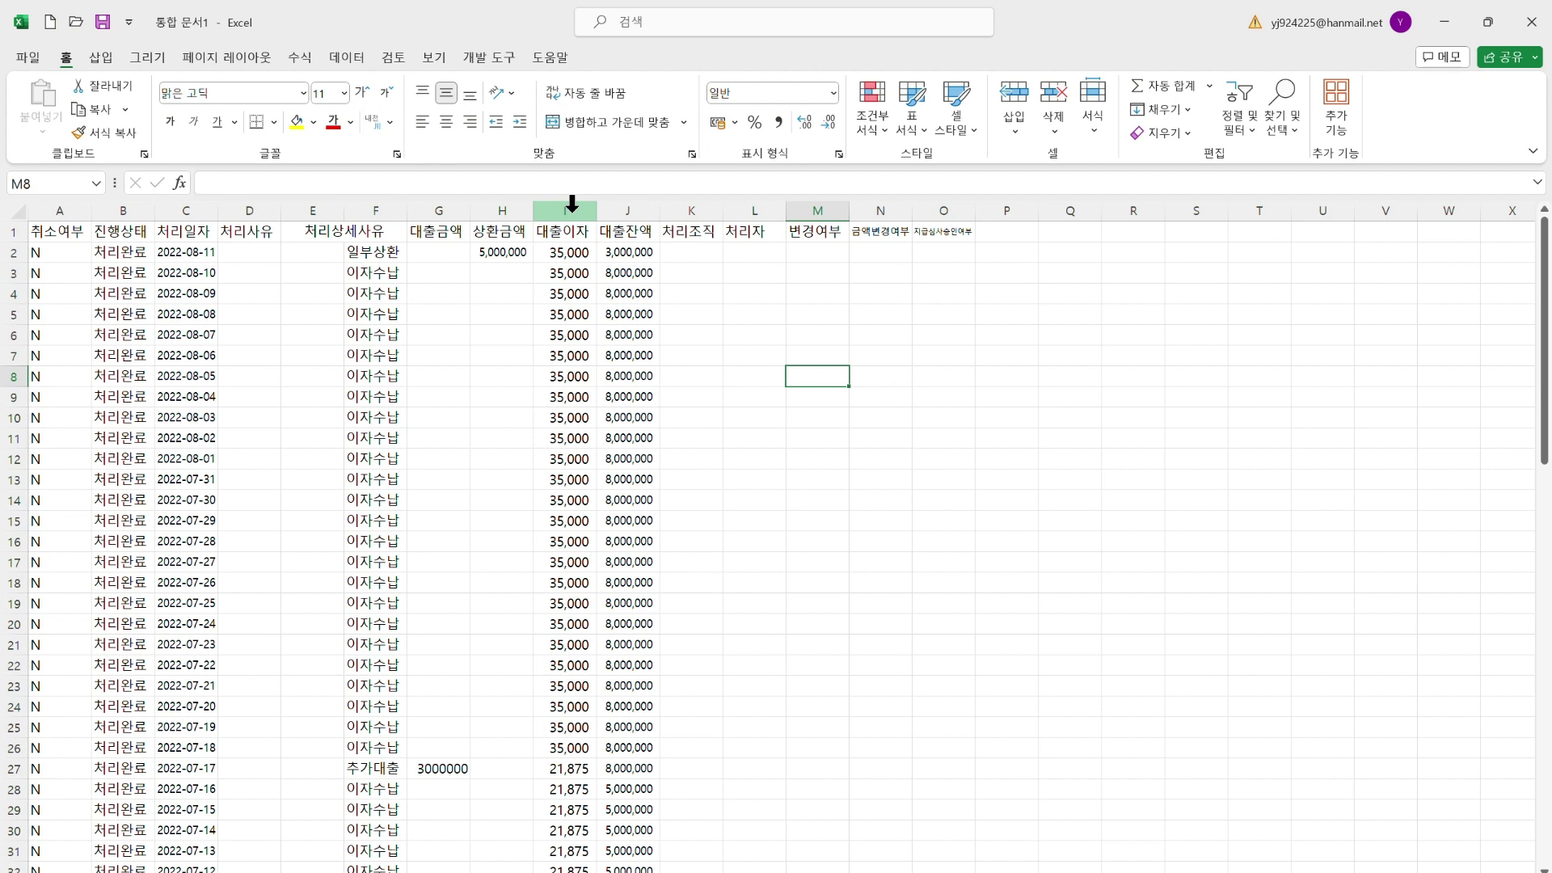
{"action": "left_click", "coordinate": [572, 203]}
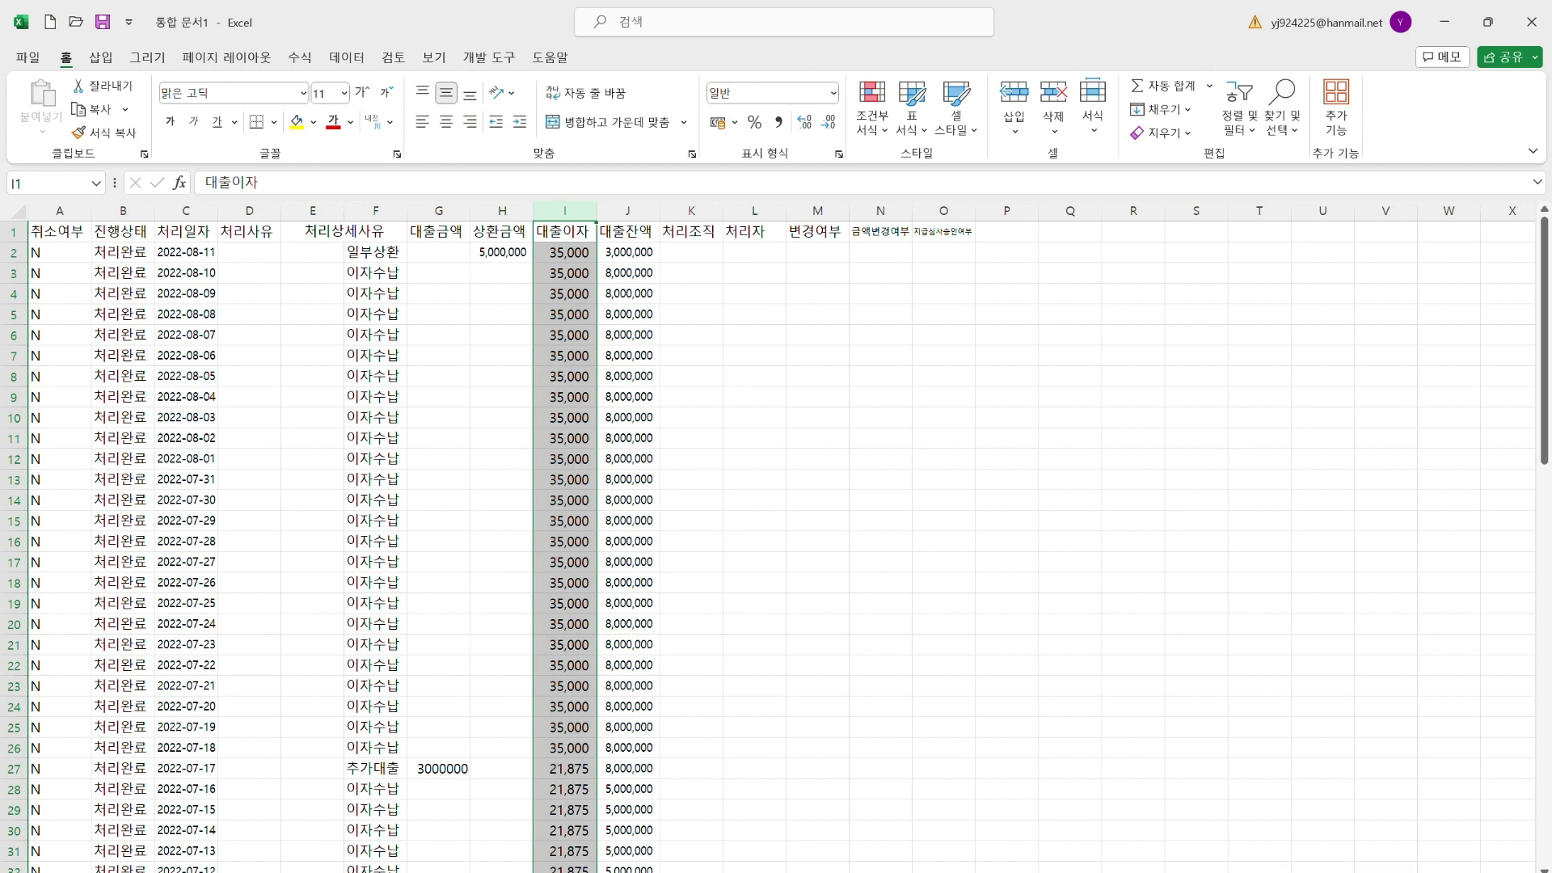
{"action": "left_click", "coordinate": [1202, 537]}
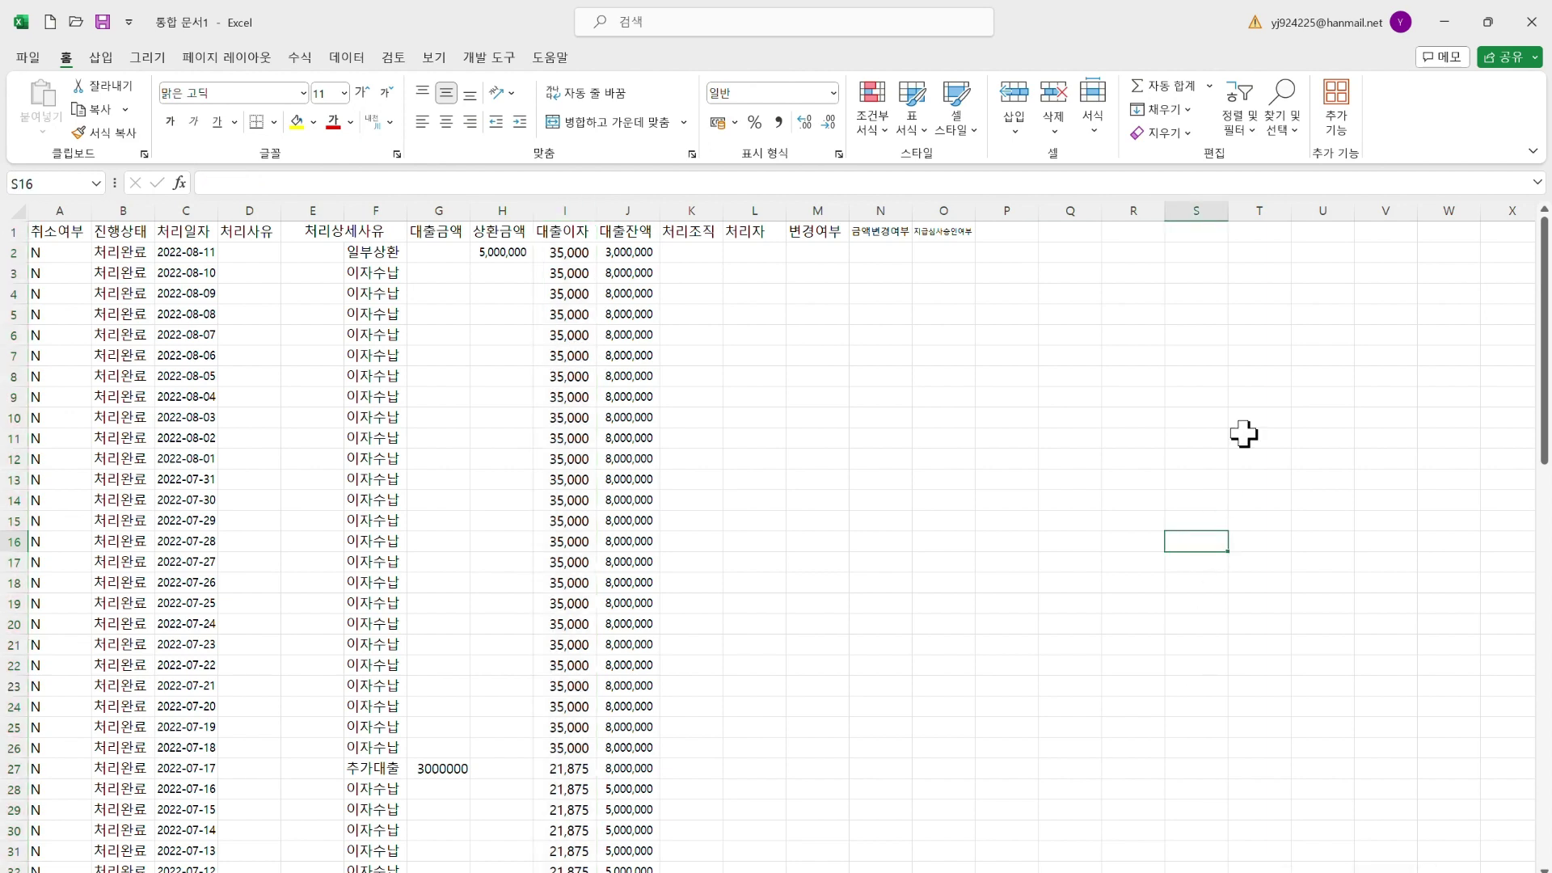
{"action": "left_click", "coordinate": [1445, 24]}
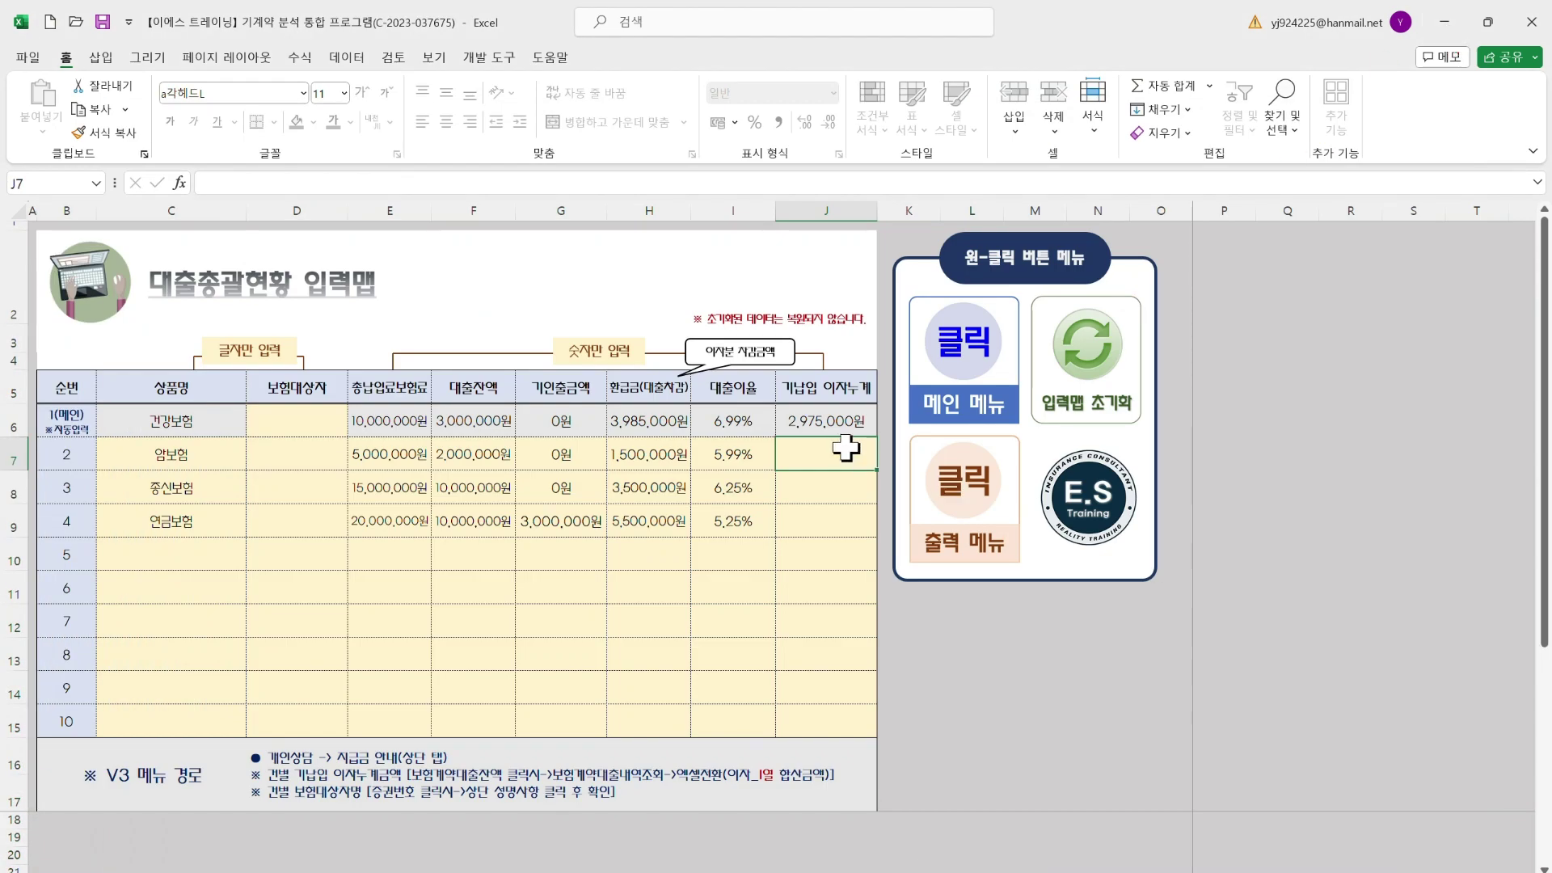
Enter accrued interest 1,524,500, 2,544,002 and 256,210원 in J7:J9, then select D6:D9
{"action": "type", "text": "1,524,500"}
{"action": "key", "text": "Return"}
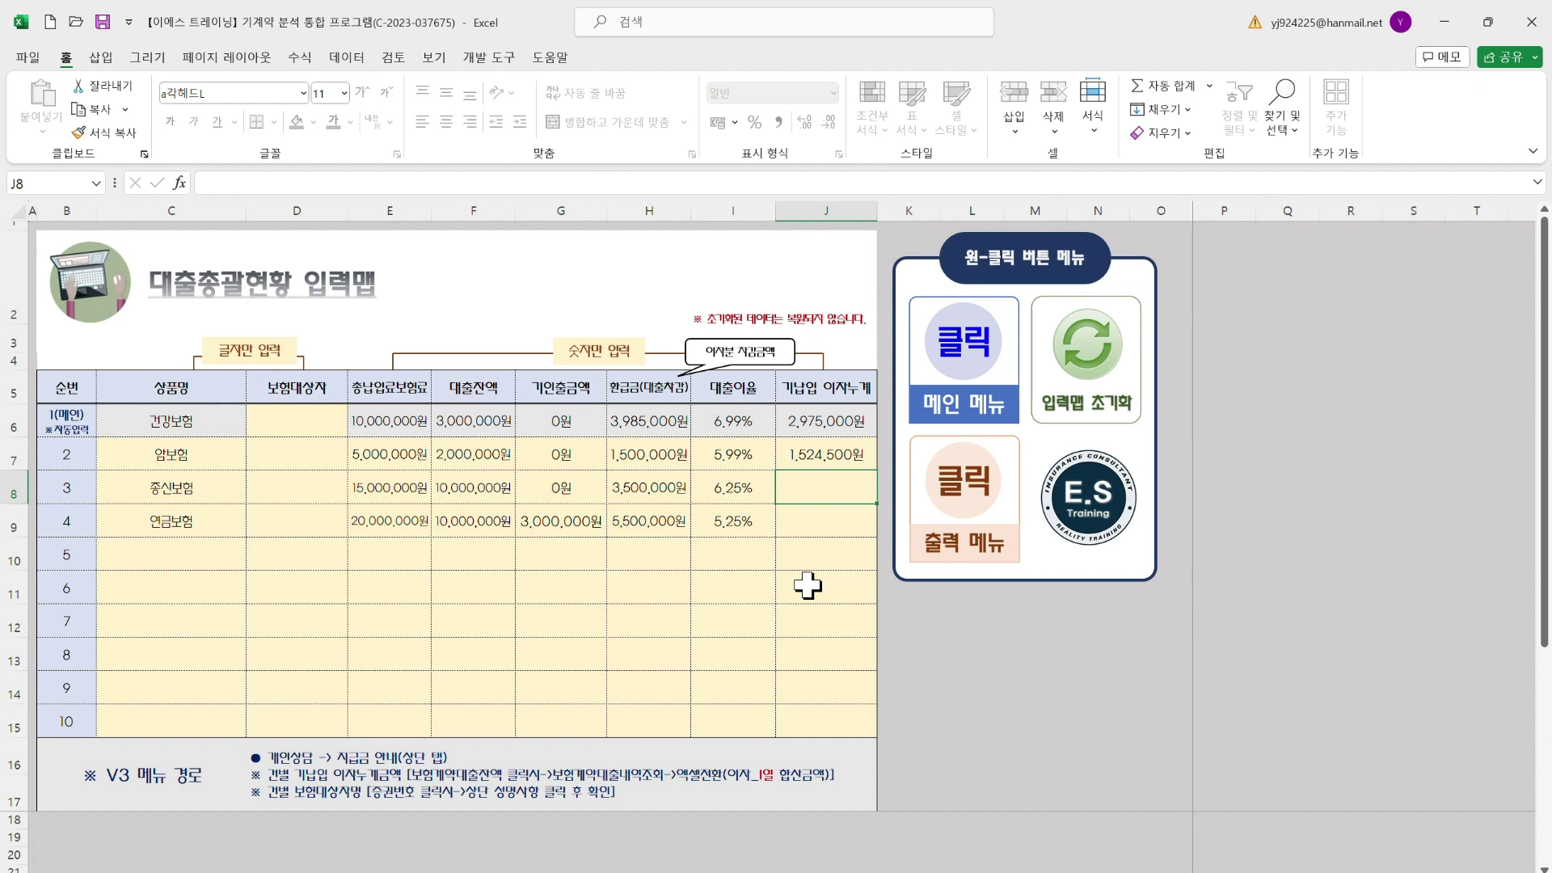
{"action": "type", "text": "56"}
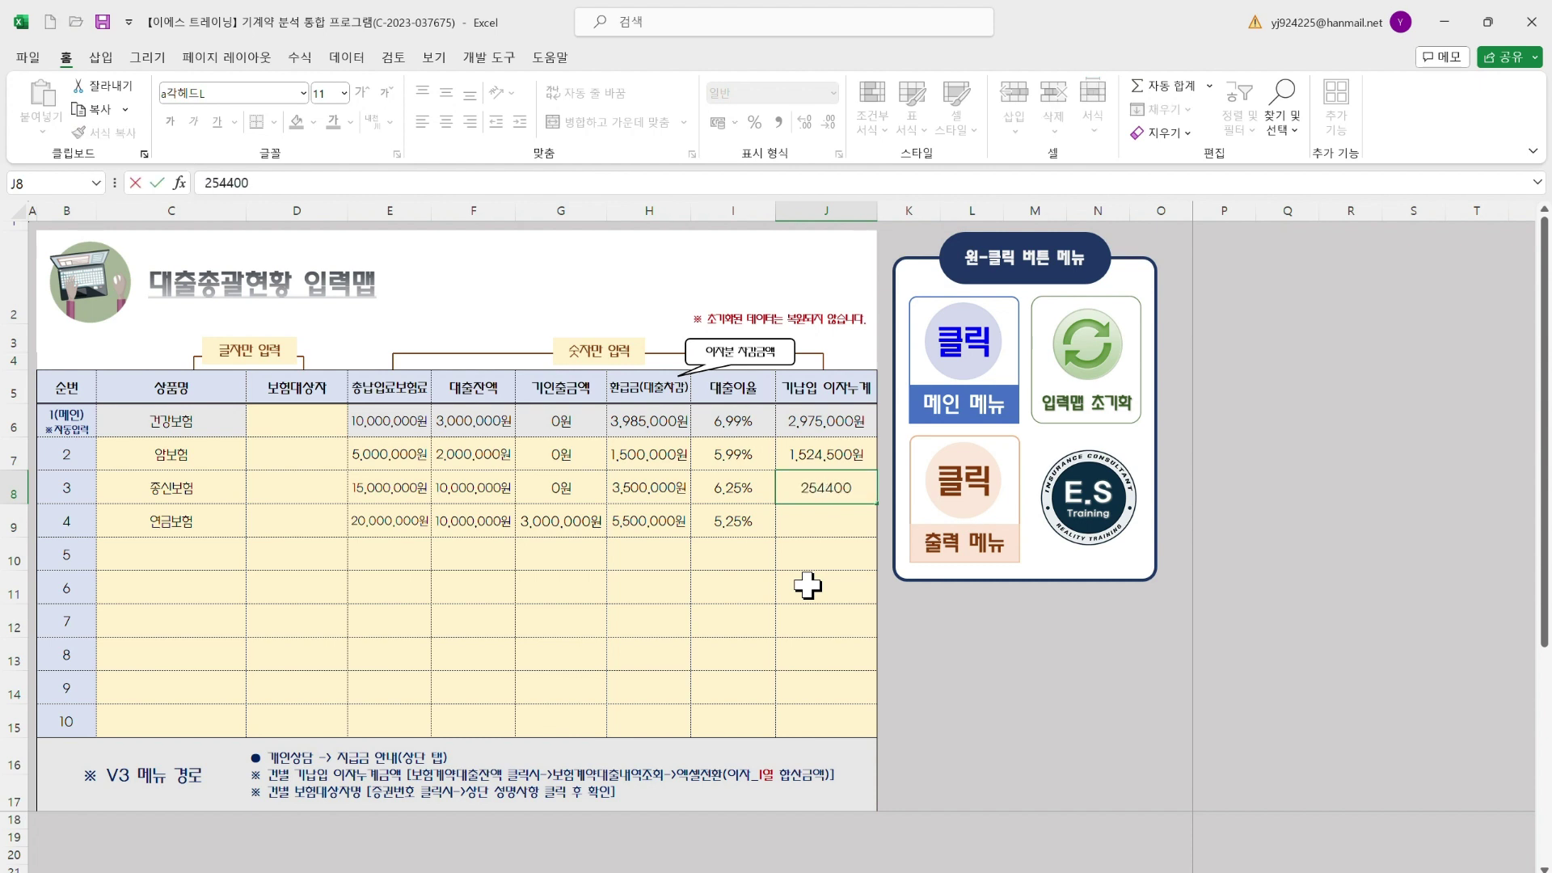
{"action": "type", "text": "2"}
{"action": "key", "text": "Return"}
{"action": "type", "text": "210"}
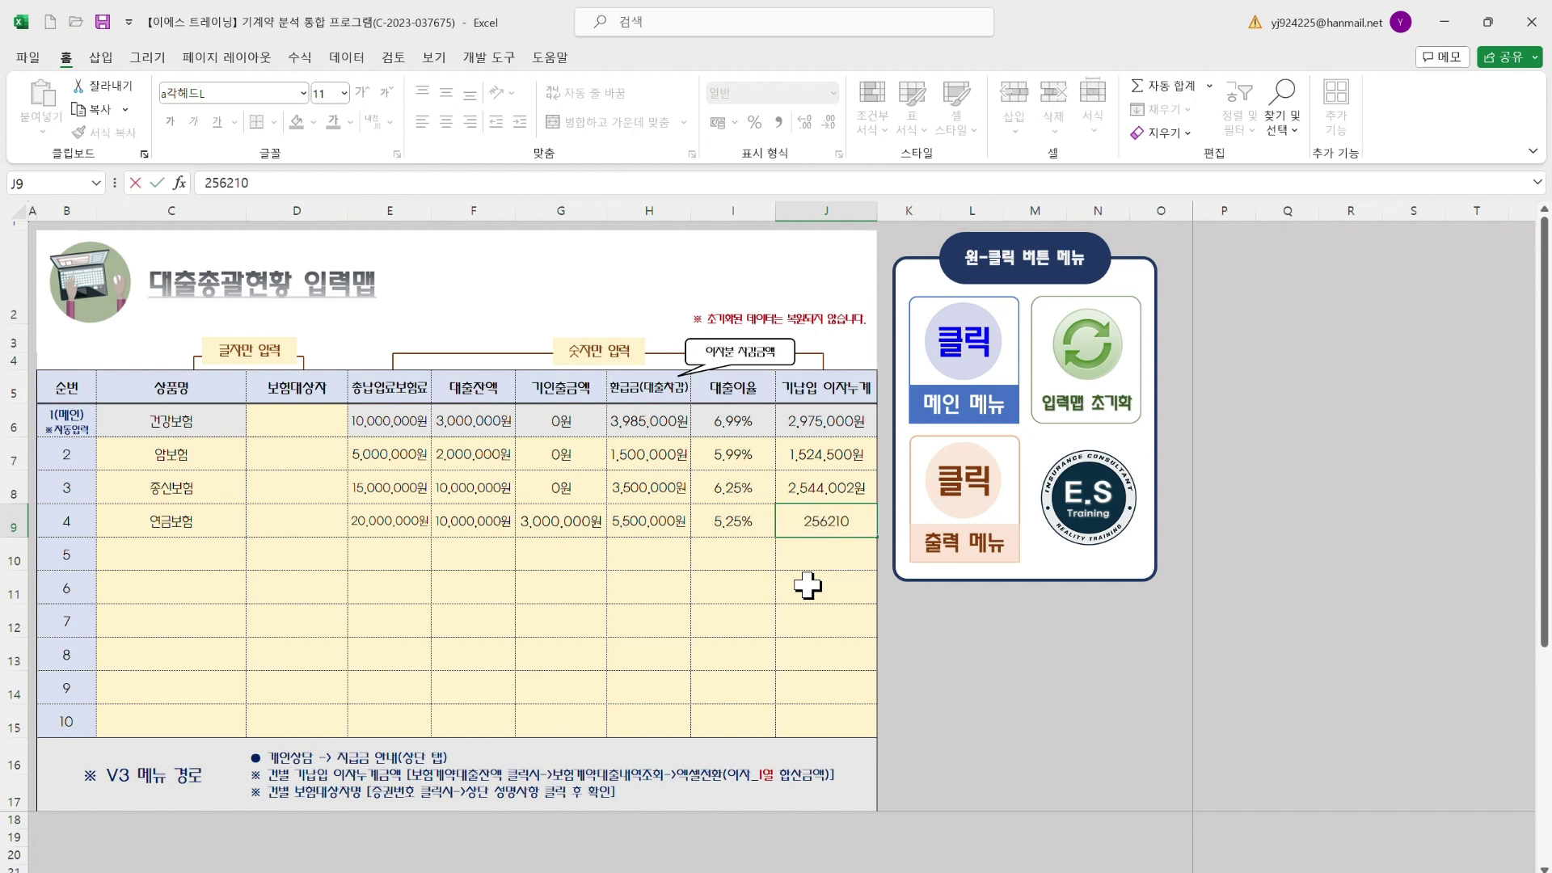
{"action": "key", "text": "Return"}
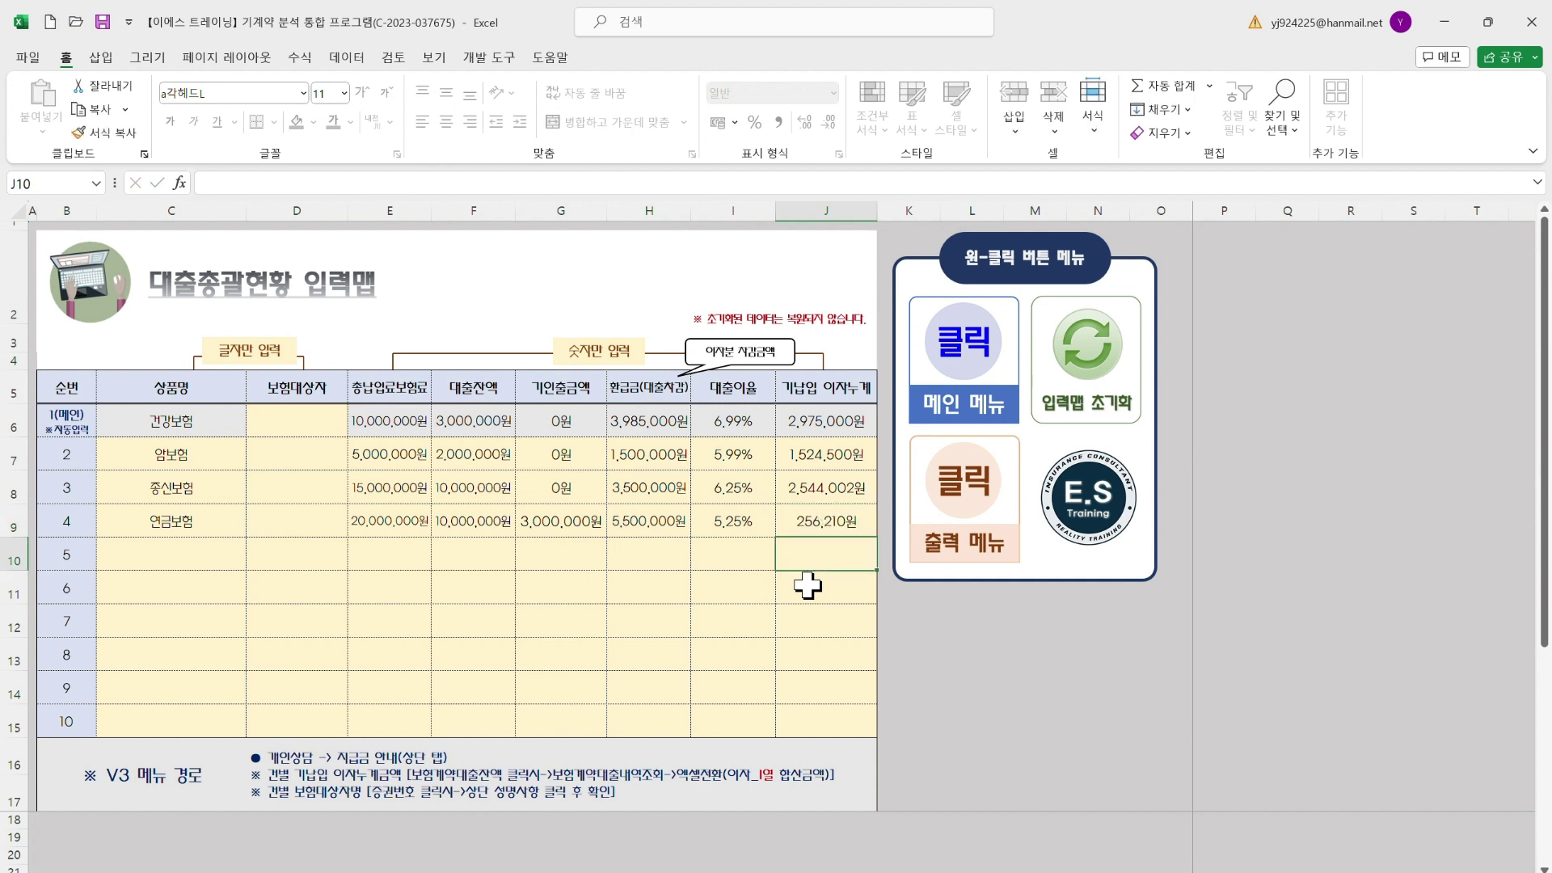
{"action": "left_click_drag", "start_coordinate": [831, 450], "coordinate": [817, 526]}
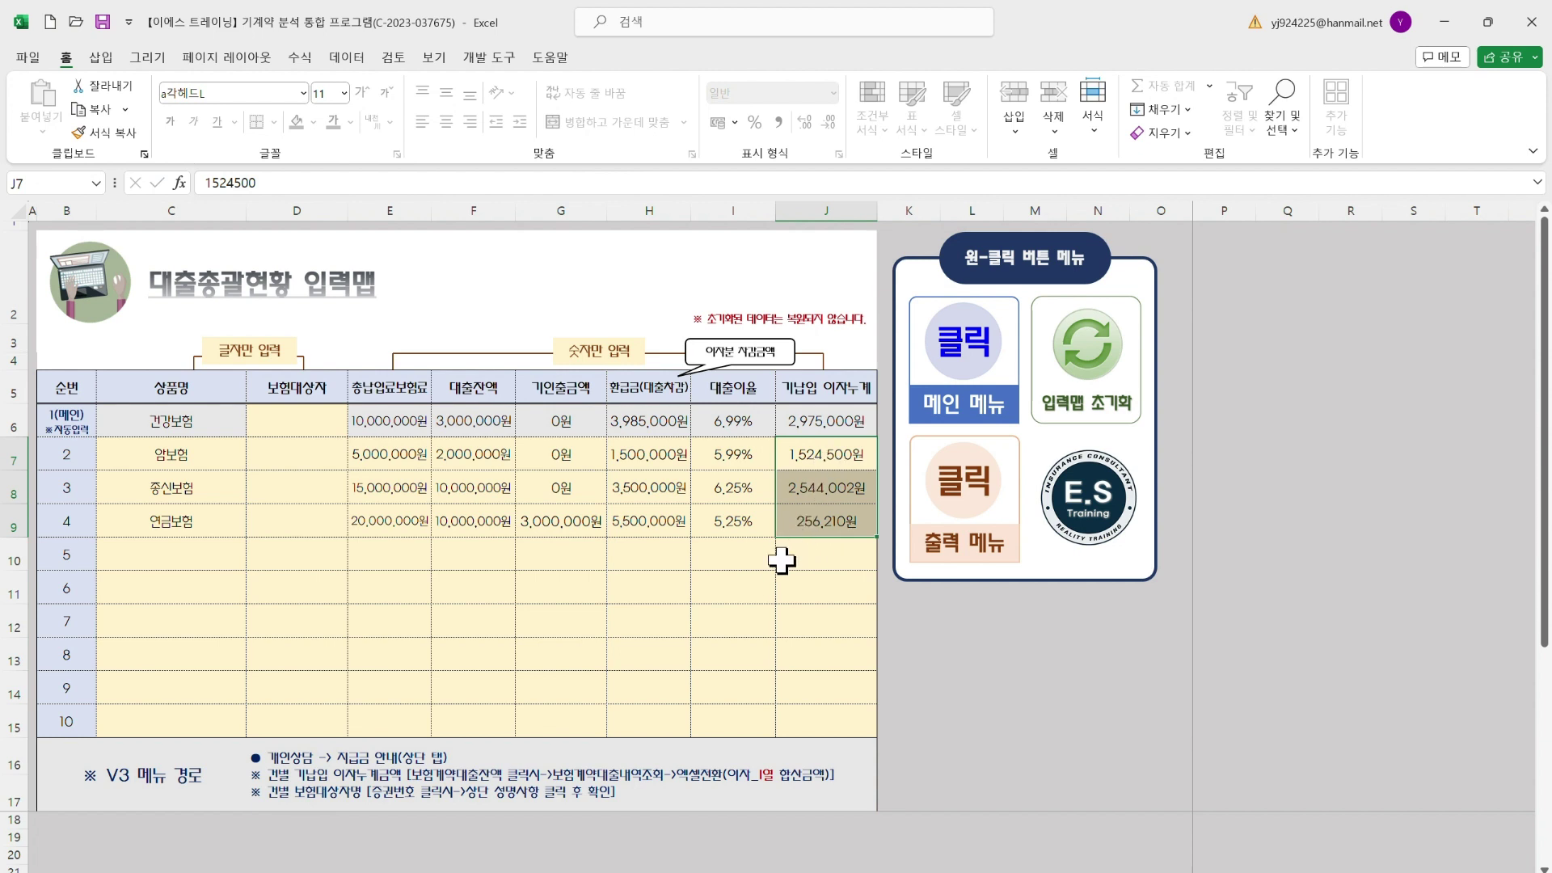
{"action": "left_click_drag", "start_coordinate": [330, 437], "coordinate": [314, 532]}
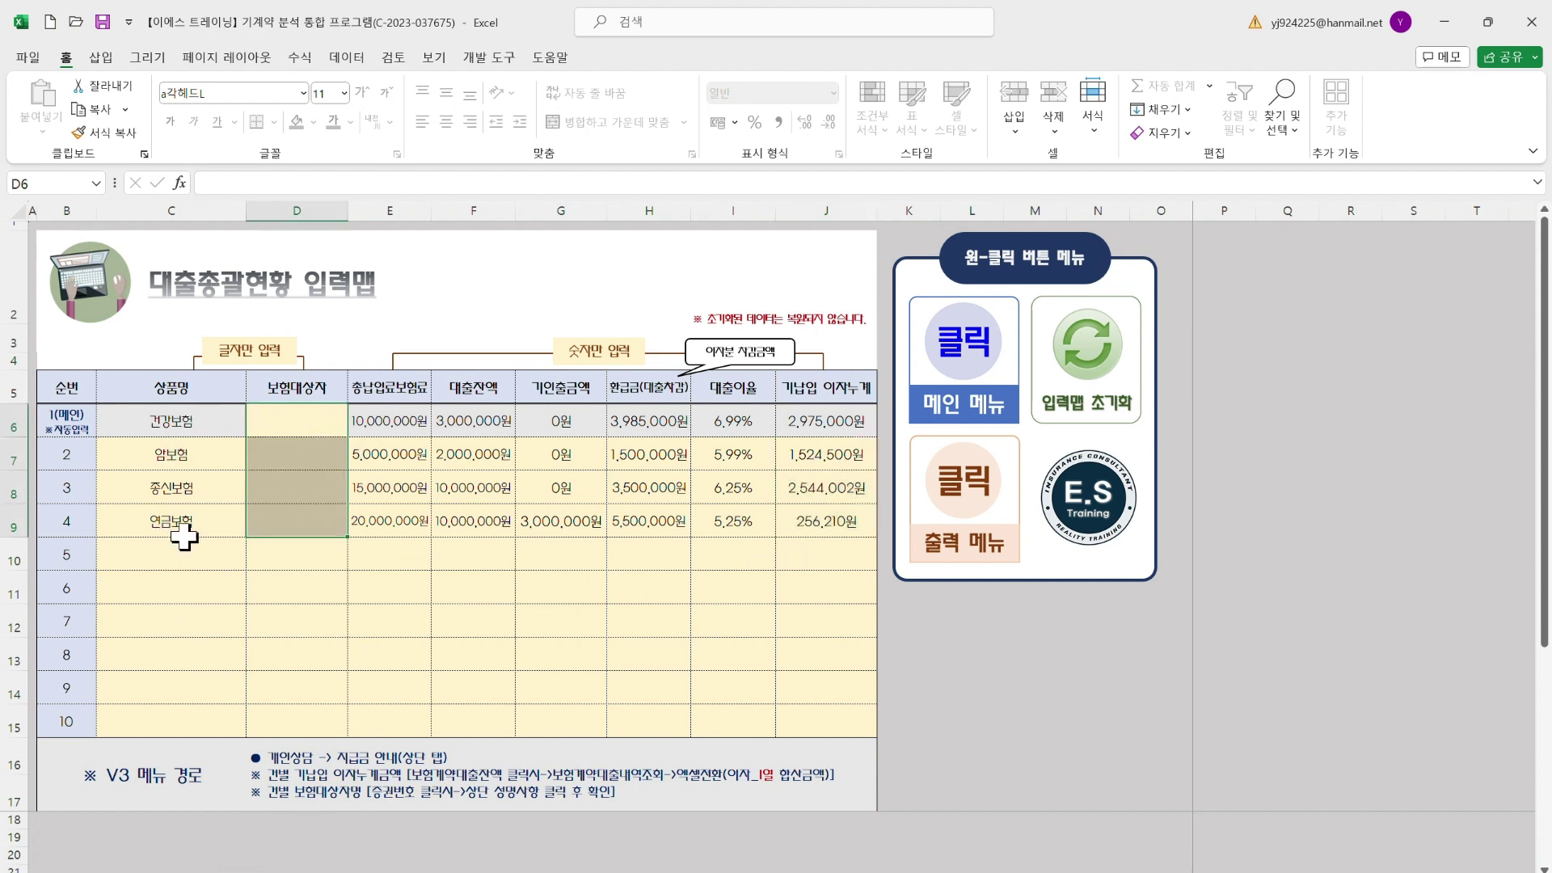
Step through the insured-name cells D6:D9 and check the loan analysis guide workbook
{"action": "left_click", "coordinate": [305, 414]}
{"action": "left_click", "coordinate": [309, 454]}
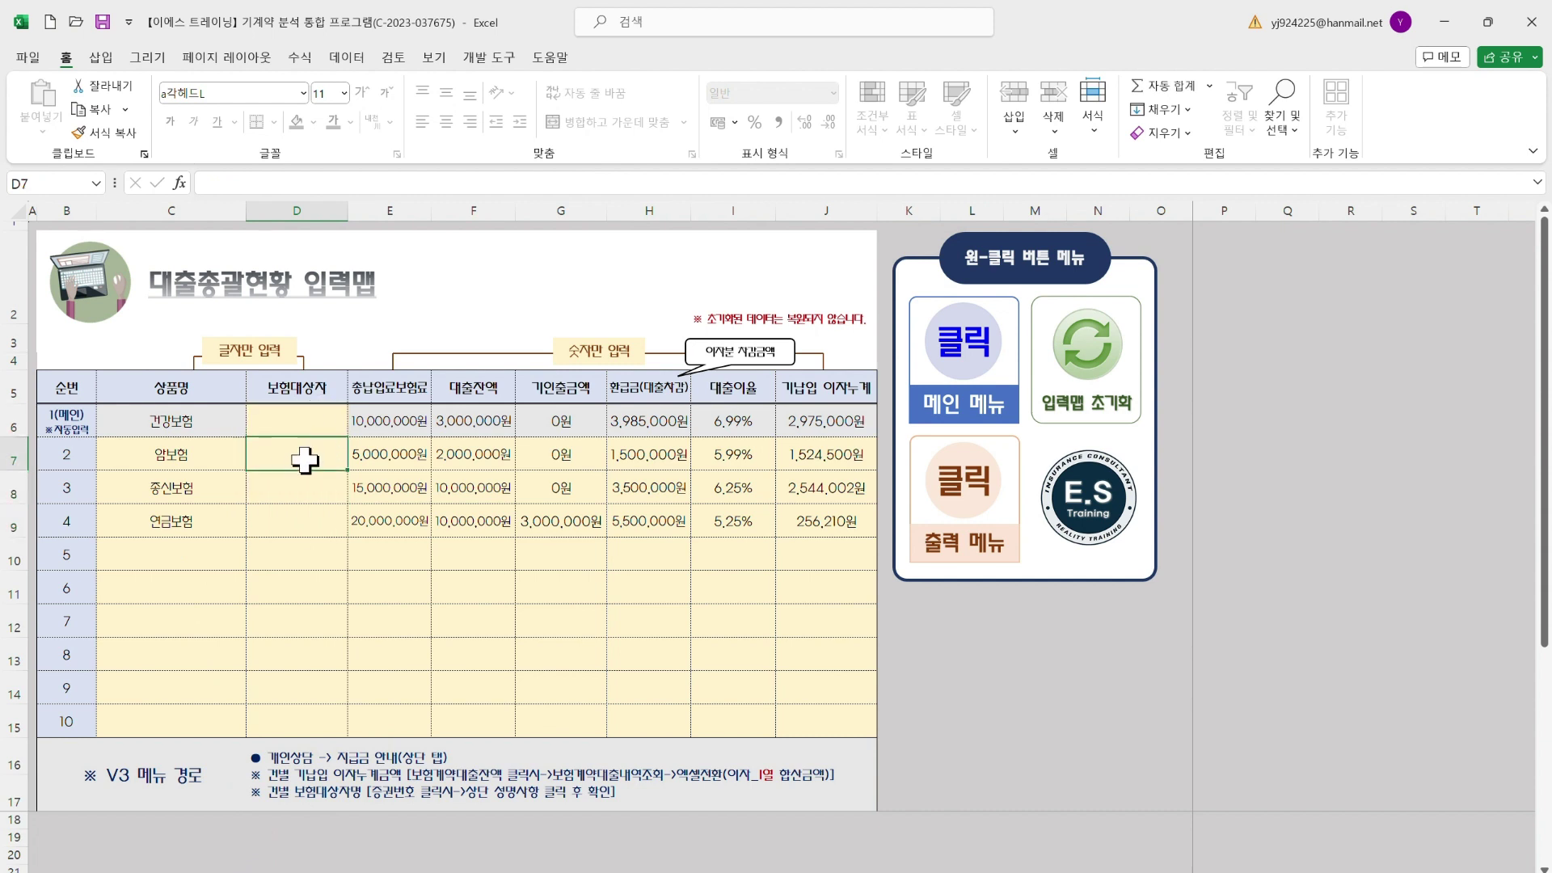
{"action": "left_click", "coordinate": [298, 492]}
{"action": "left_click", "coordinate": [298, 526]}
{"action": "left_click", "coordinate": [307, 414]}
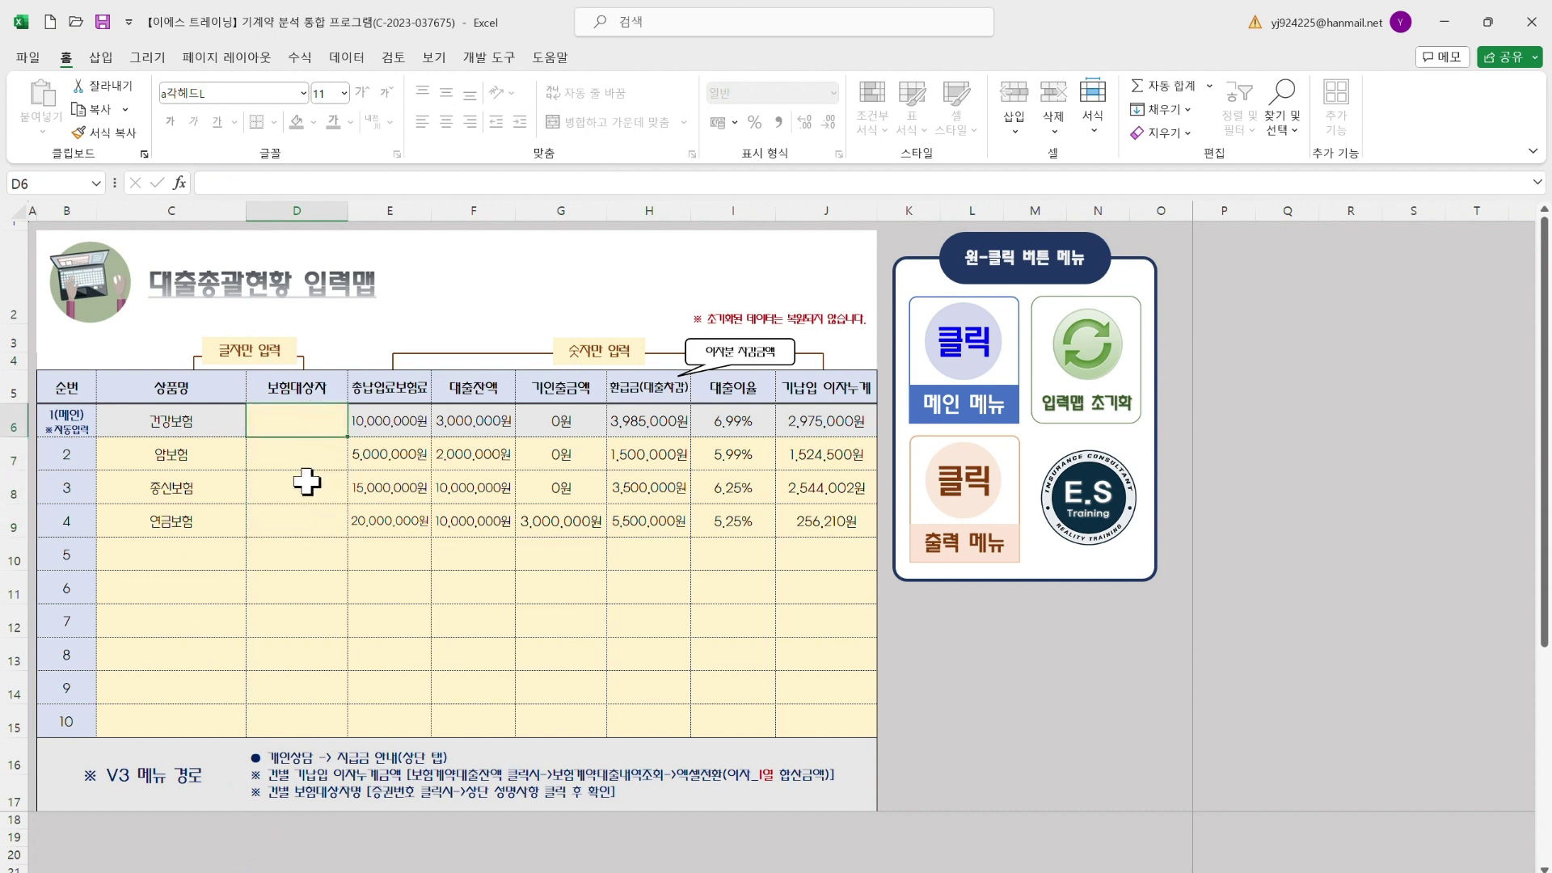
{"action": "mouse_move", "coordinate": [1059, 871]}
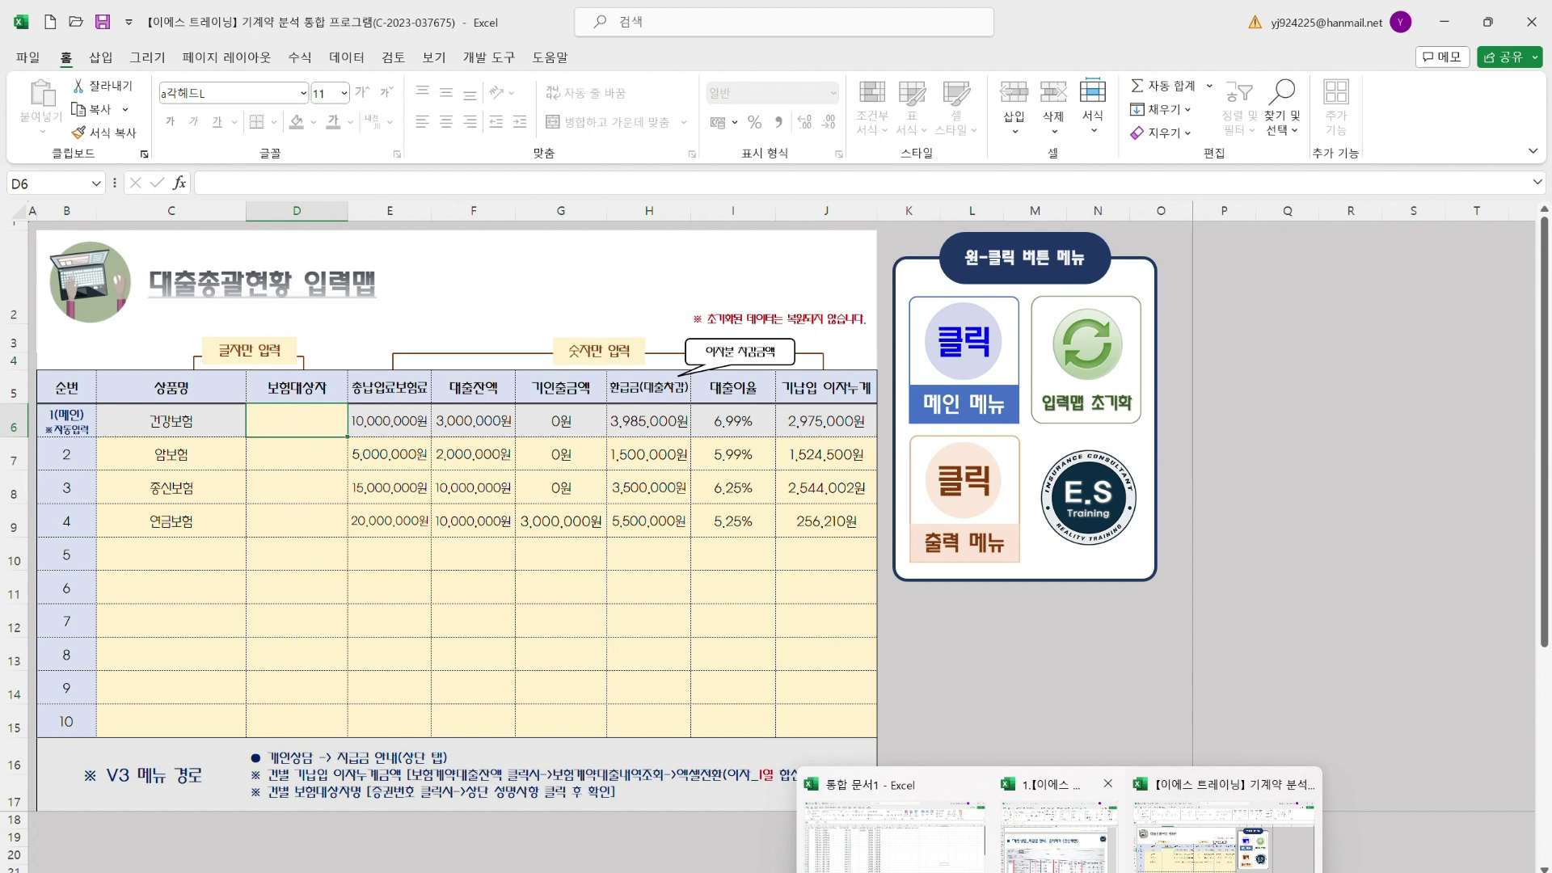
{"action": "left_click", "coordinate": [1055, 836]}
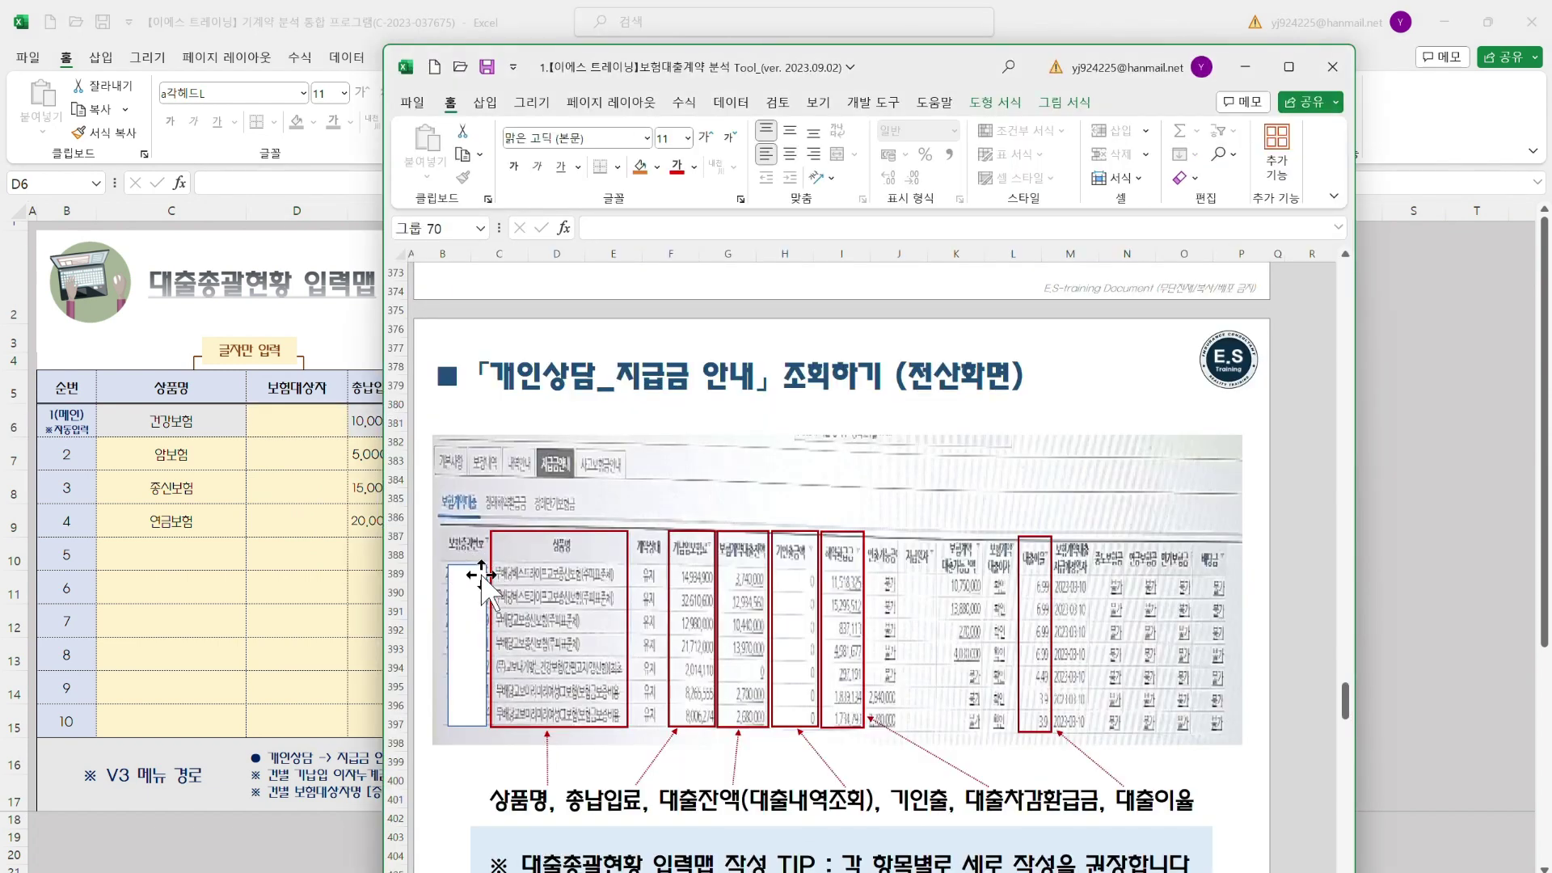
{"action": "left_click", "coordinate": [265, 599]}
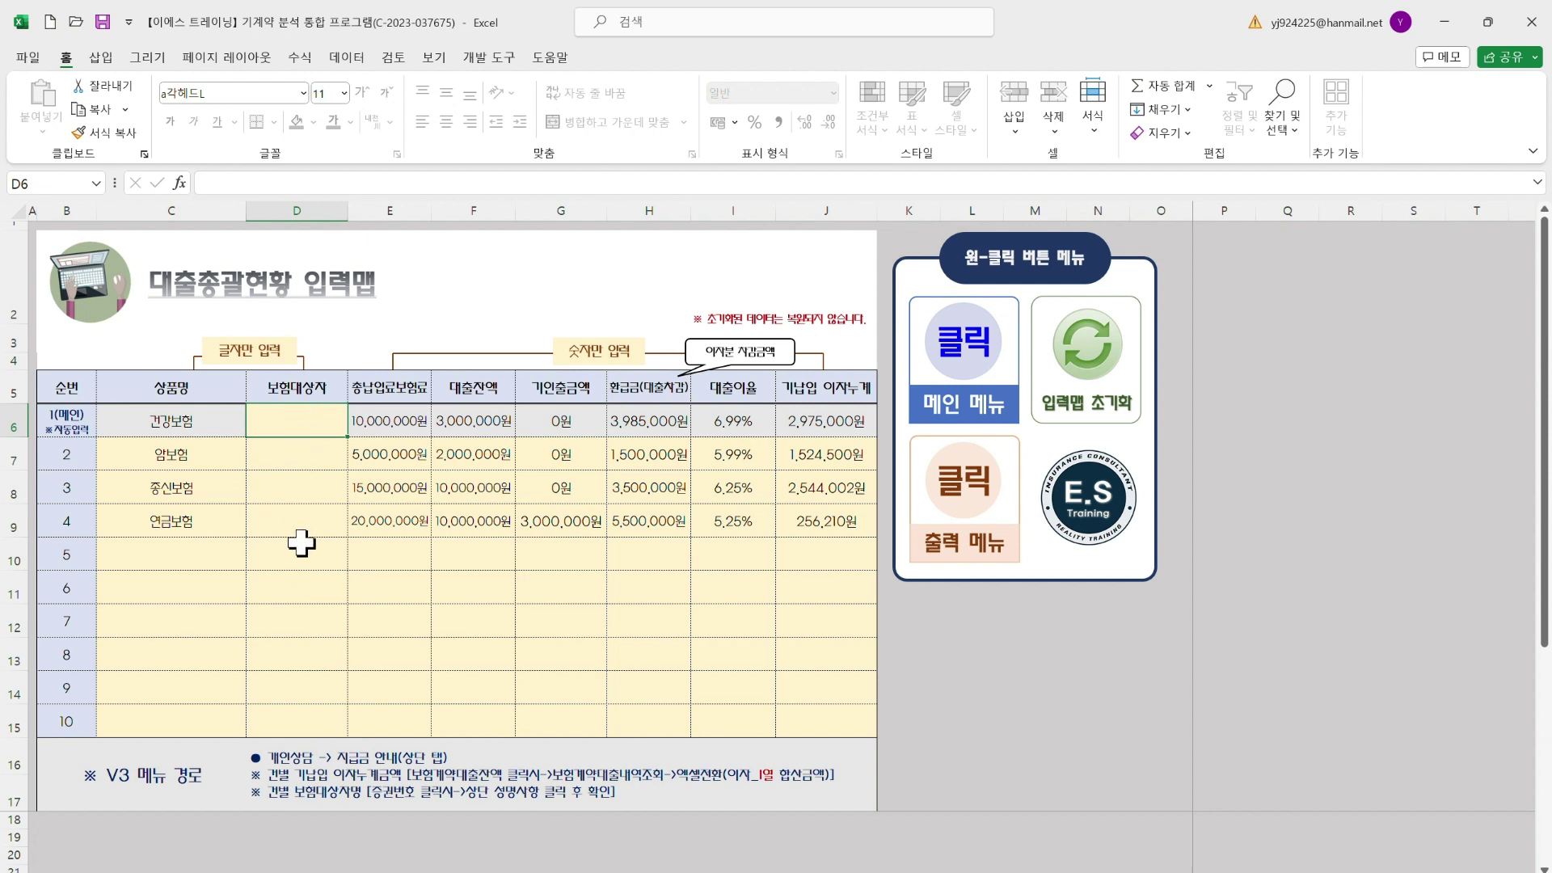
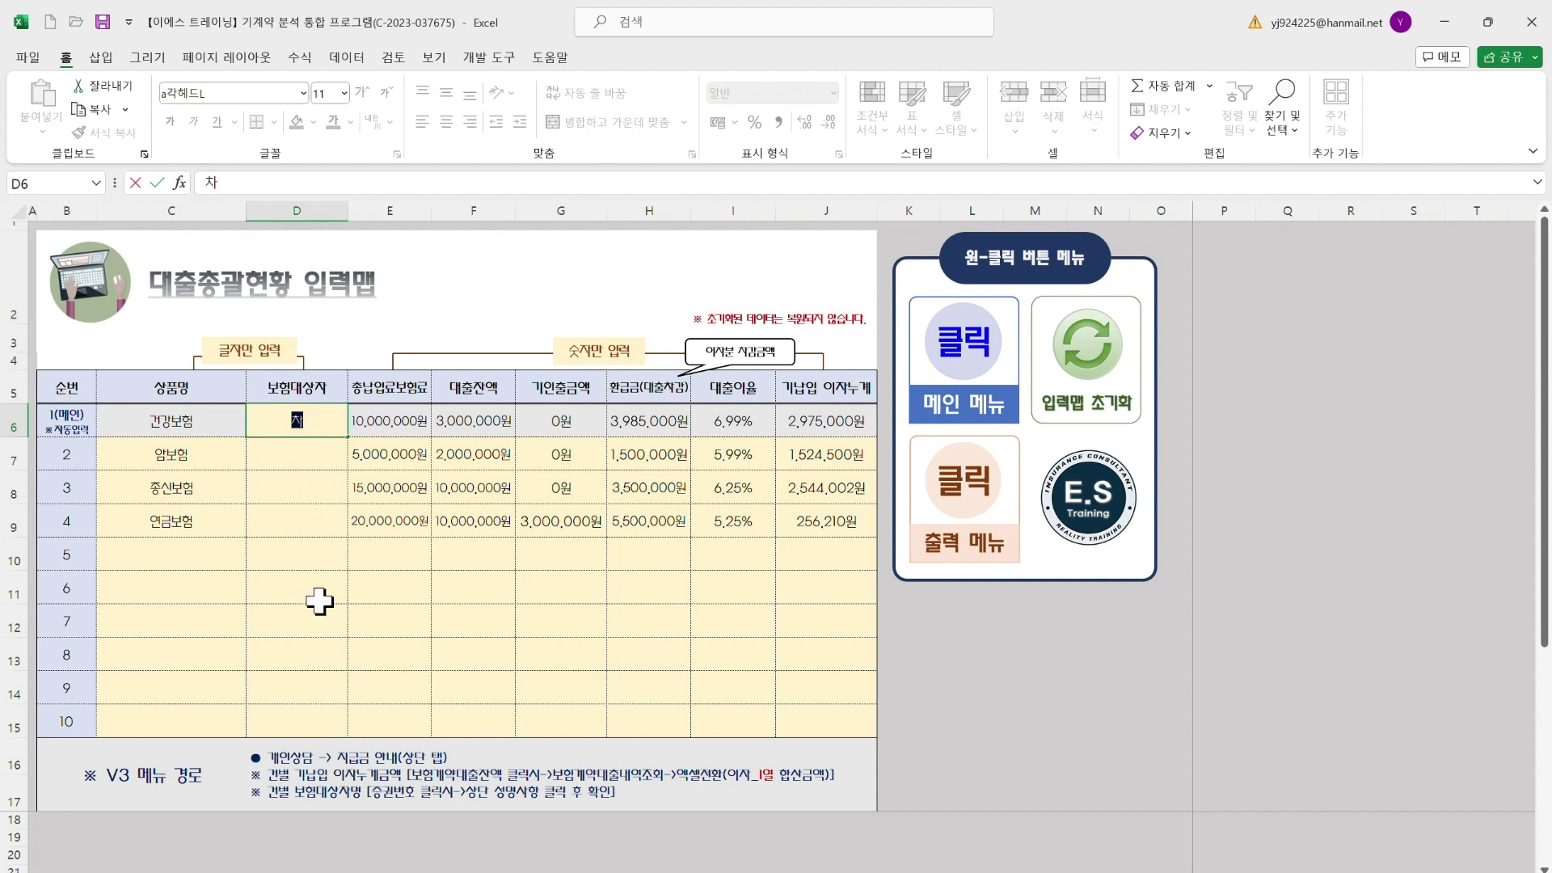
Fill the insured person's name into all four policy rows via autocomplete and open the summary report
{"action": "key", "text": "Return"}
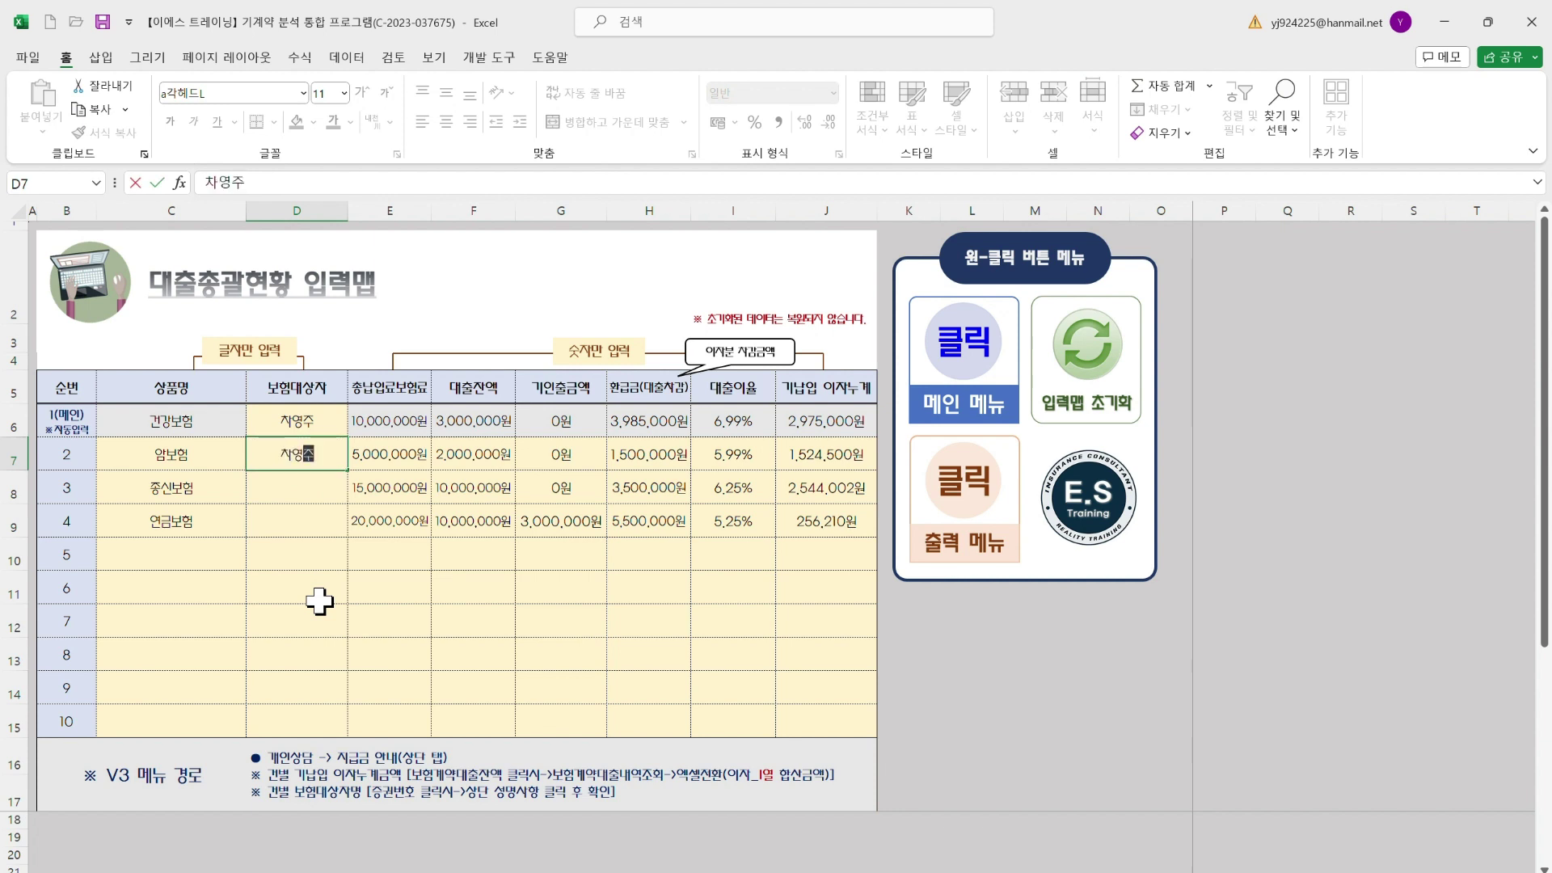
{"action": "key", "text": "Return"}
{"action": "type", "text": "차"}
{"action": "key", "text": "Return"}
{"action": "type", "text": "차"}
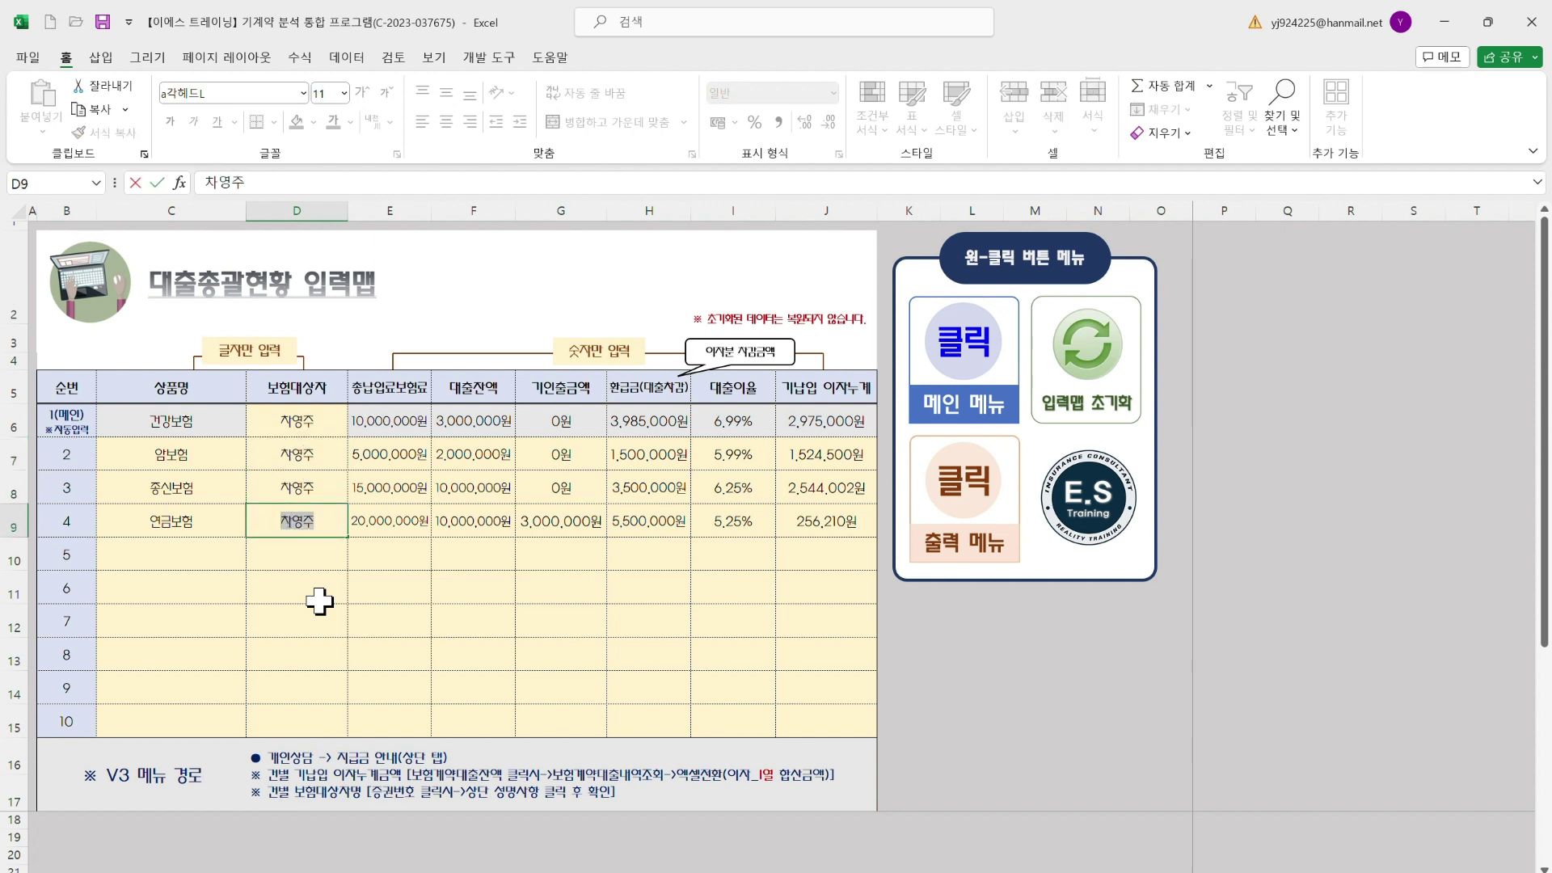
{"action": "left_click", "coordinate": [319, 601]}
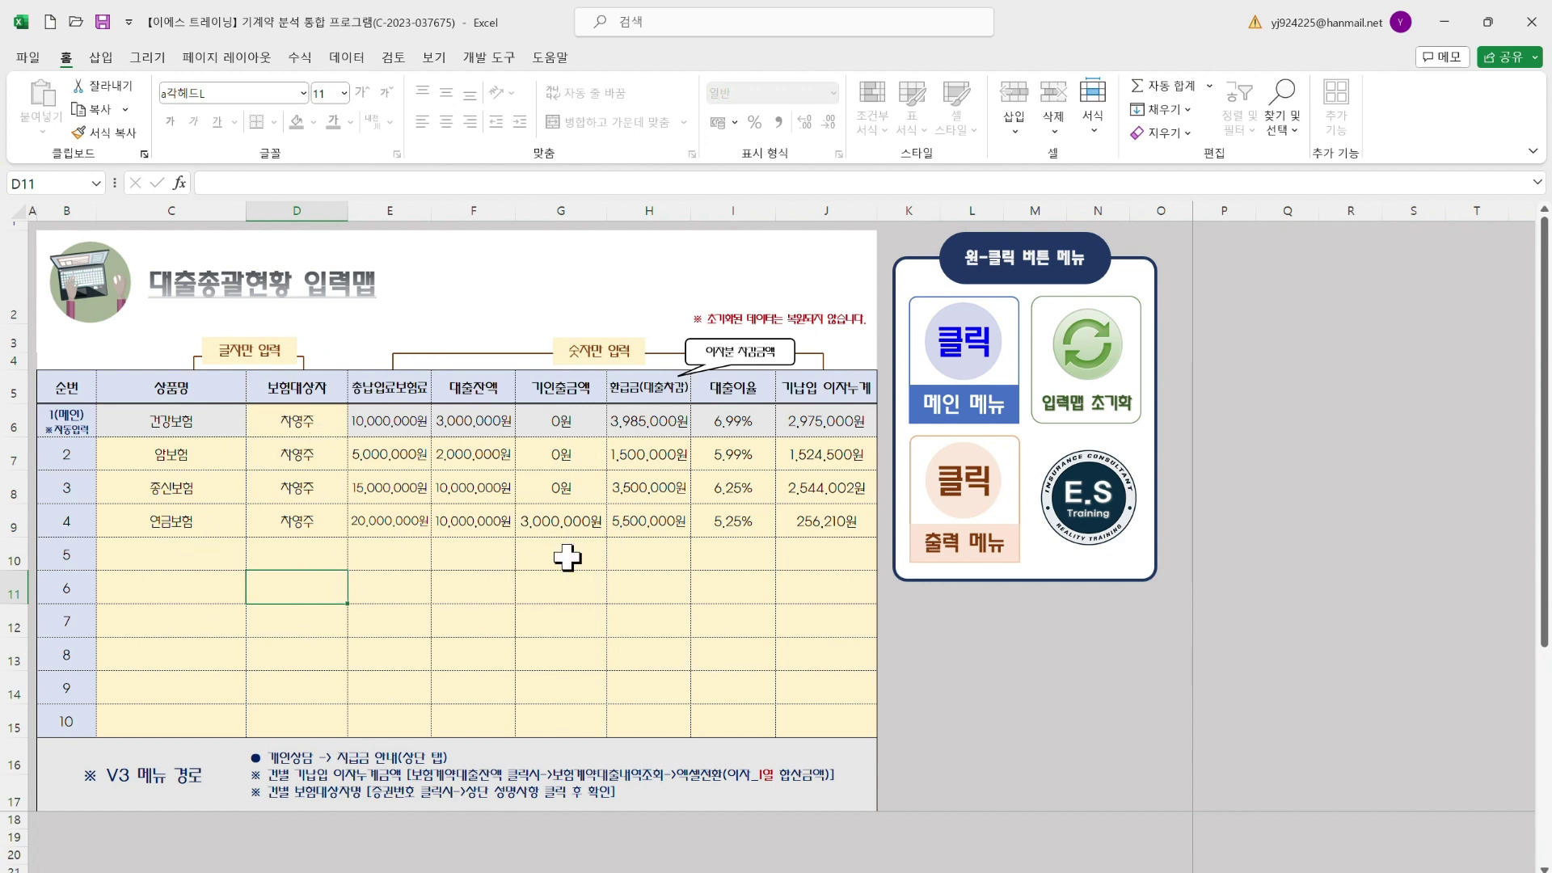
{"action": "left_click", "coordinate": [987, 534]}
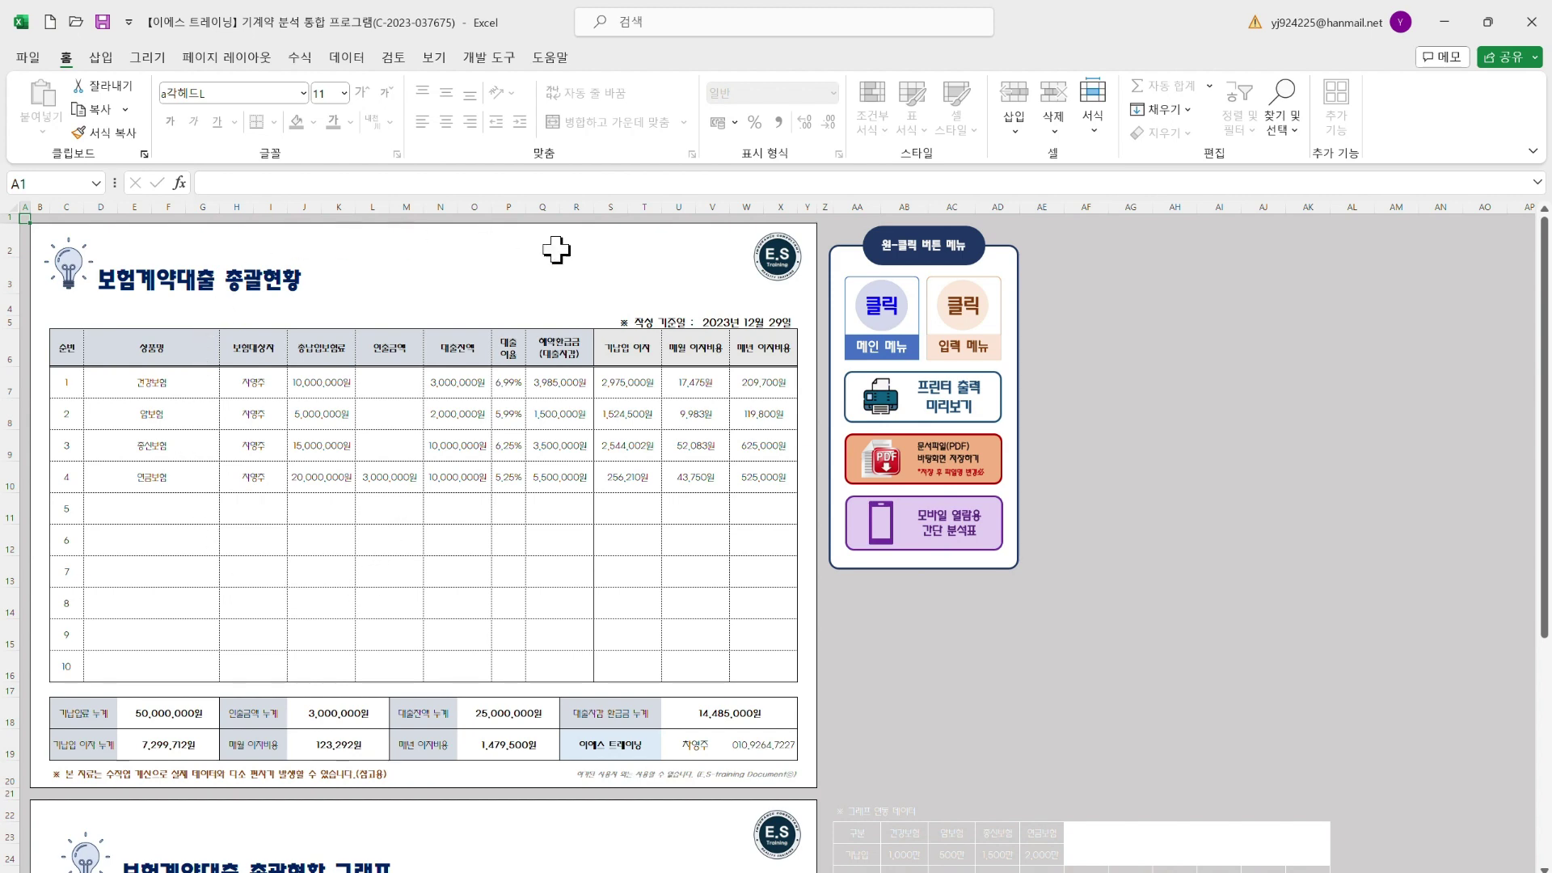
{"action": "scroll", "coordinate": [472, 431], "scroll_direction": "down", "scroll_amount": 9}
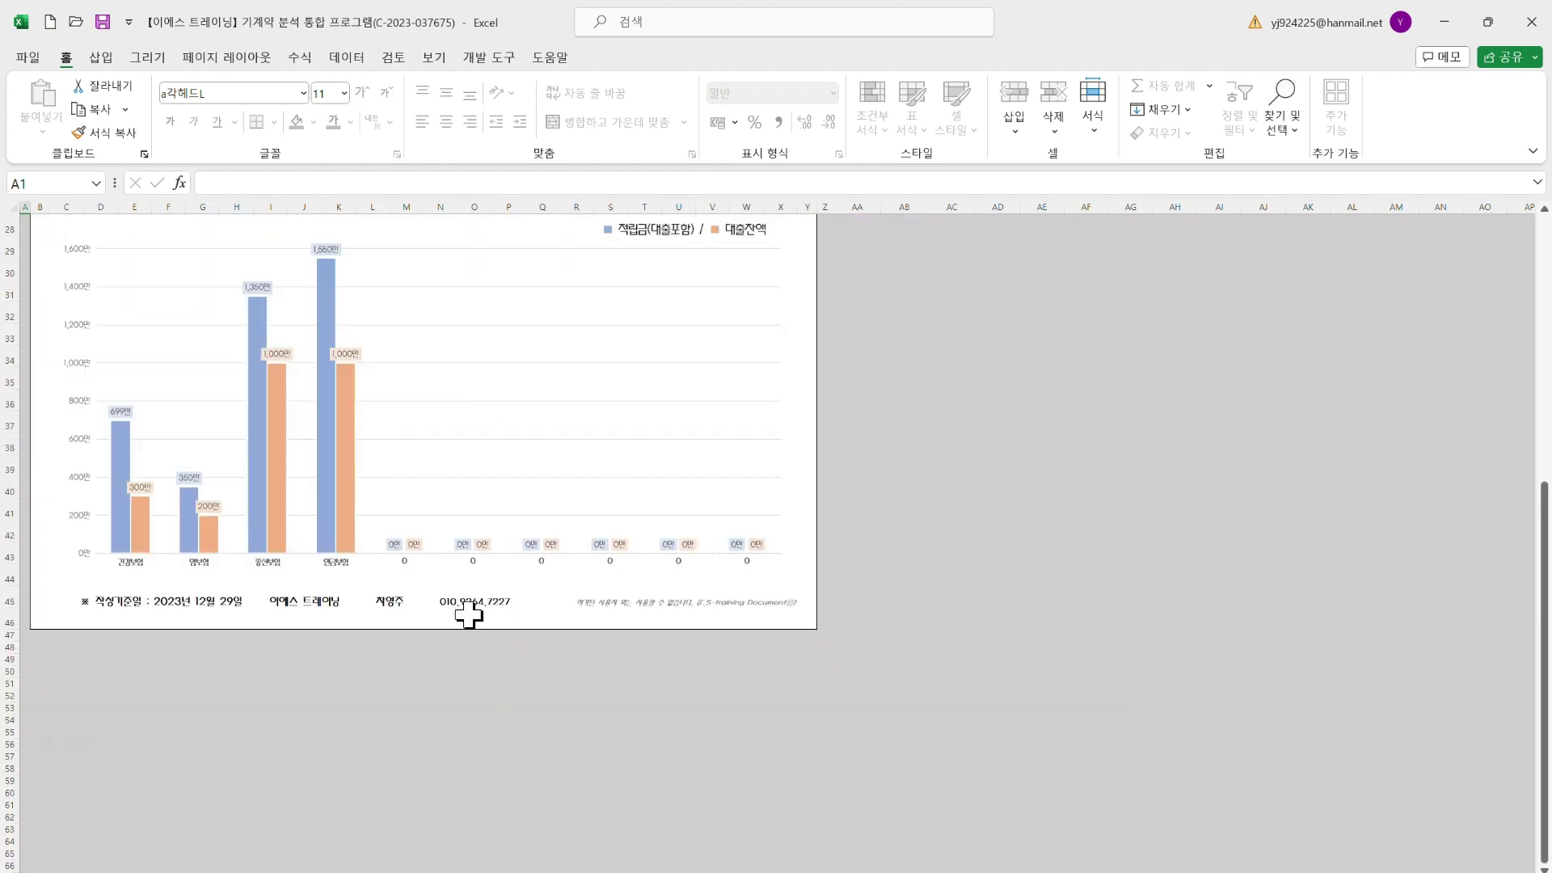
{"action": "scroll", "coordinate": [461, 609], "scroll_direction": "up", "scroll_amount": 3}
{"action": "scroll", "coordinate": [345, 651], "scroll_direction": "up", "scroll_amount": 6}
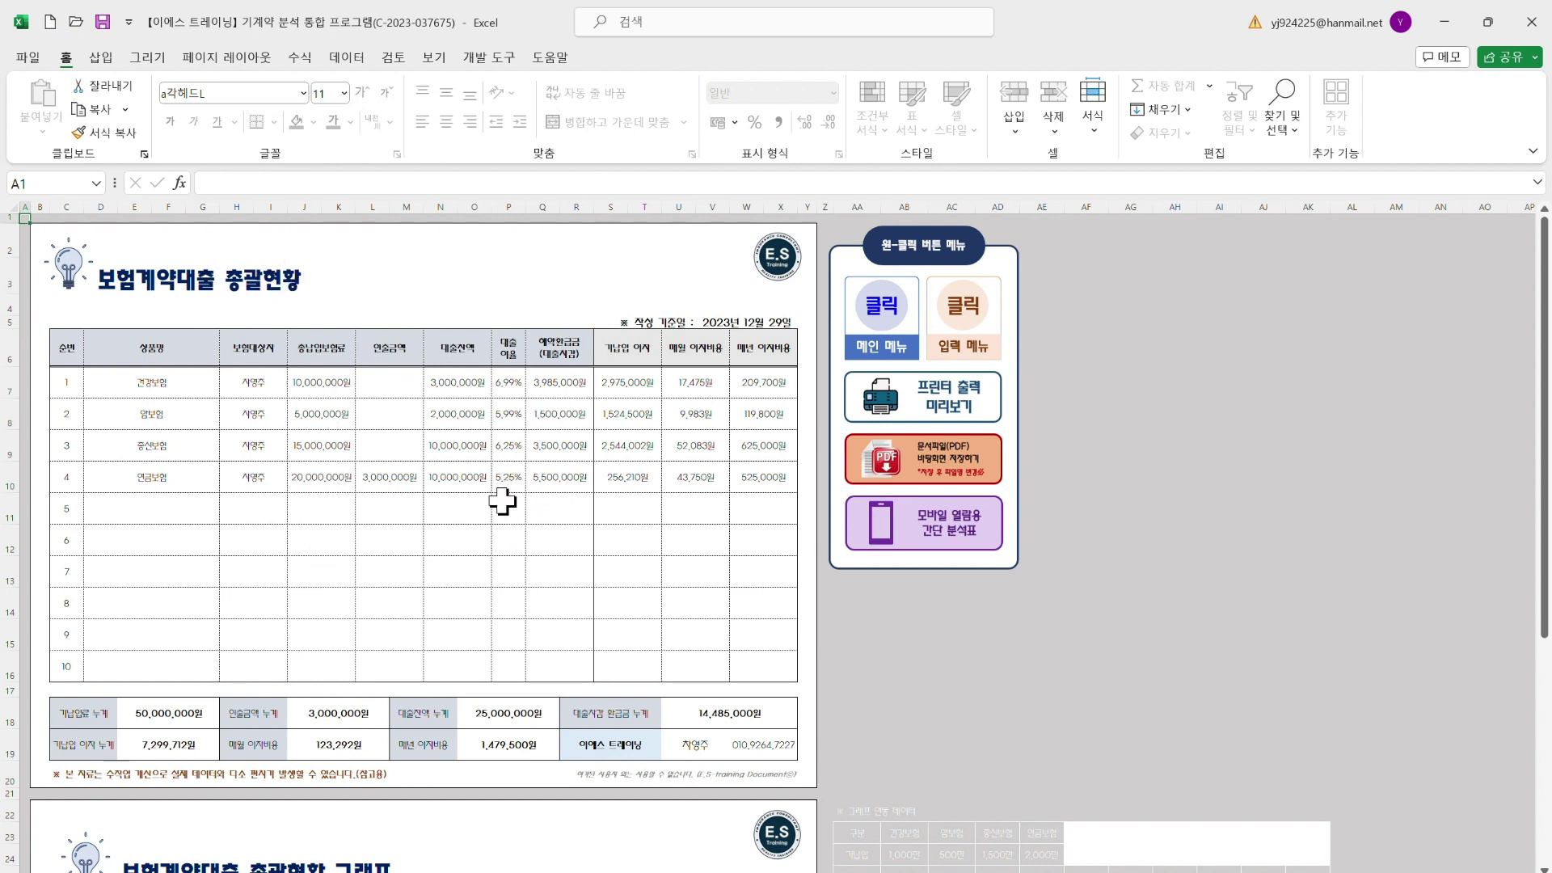
{"action": "left_click", "coordinate": [154, 715]}
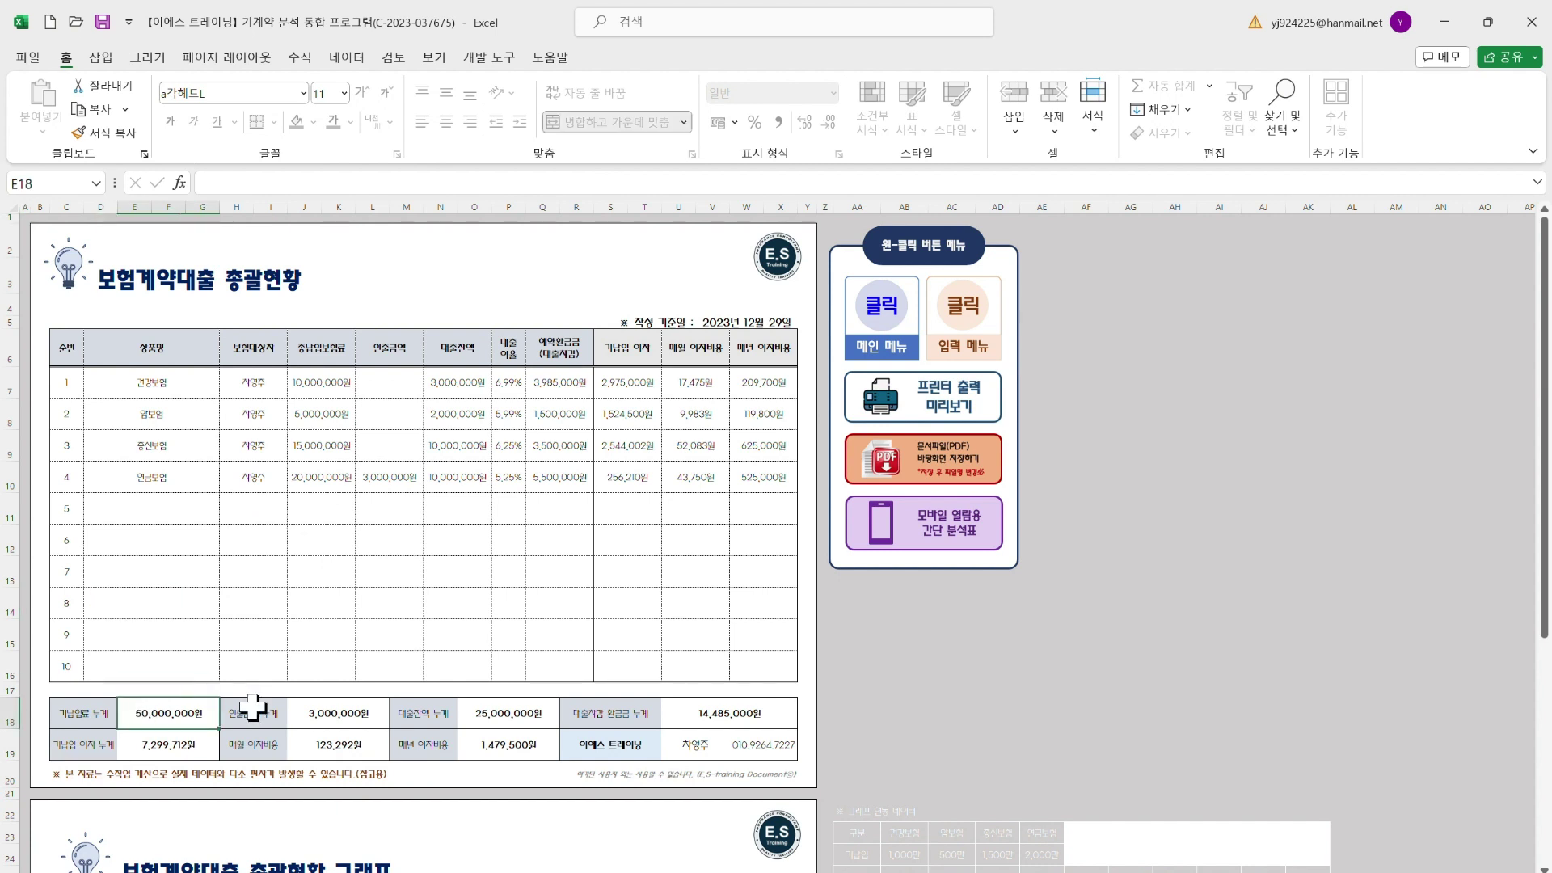
{"action": "left_click", "coordinate": [324, 711]}
{"action": "left_click", "coordinate": [512, 709]}
{"action": "left_click", "coordinate": [727, 715]}
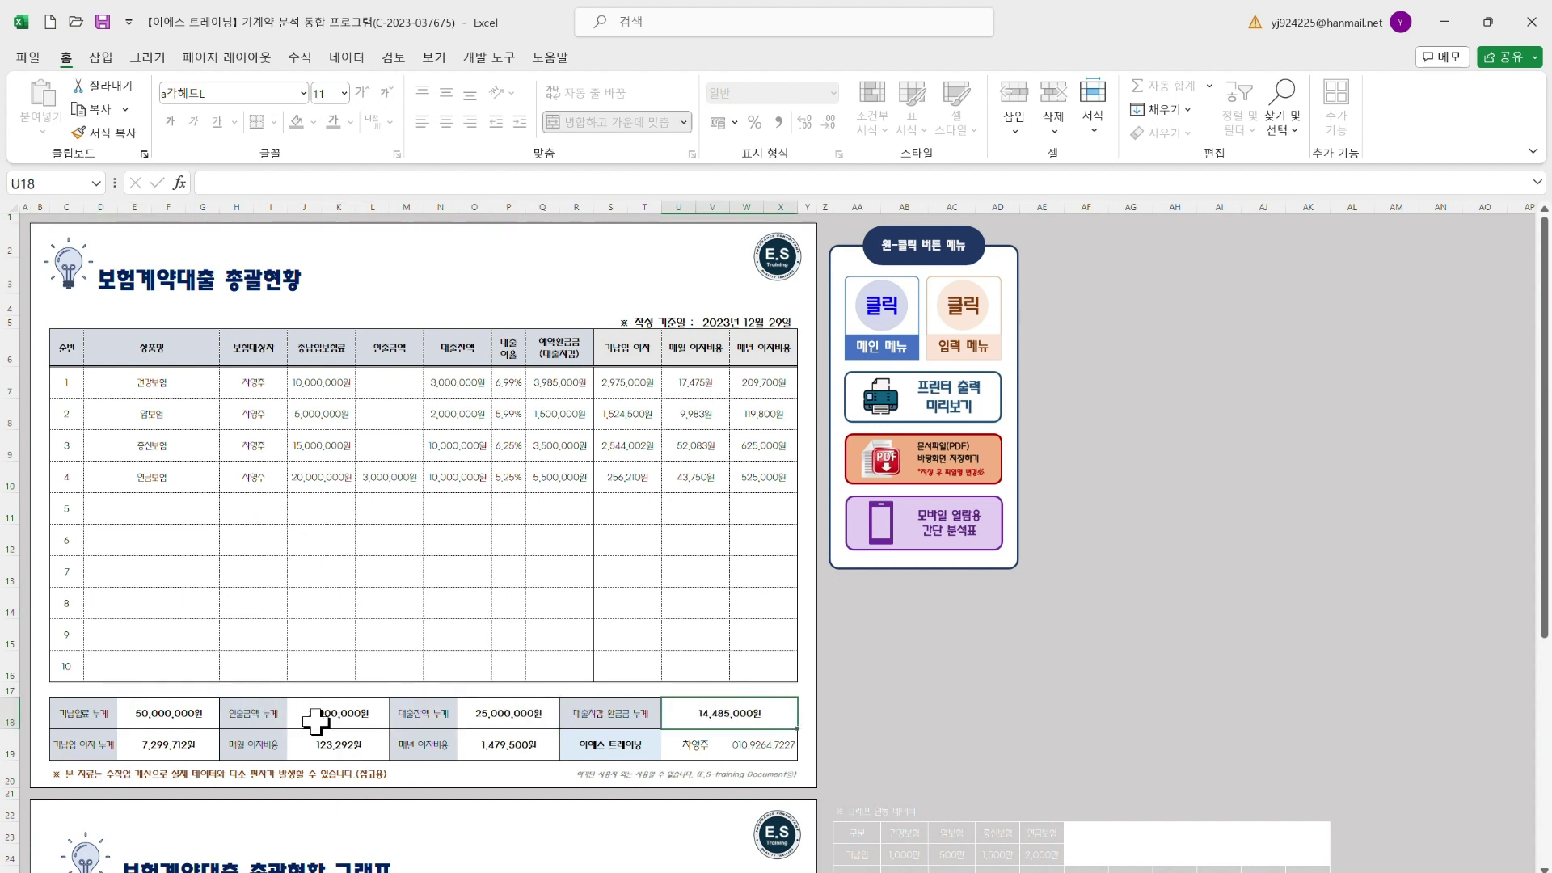
{"action": "left_click", "coordinate": [170, 739]}
{"action": "left_click", "coordinate": [323, 733]}
{"action": "left_click", "coordinate": [529, 742]}
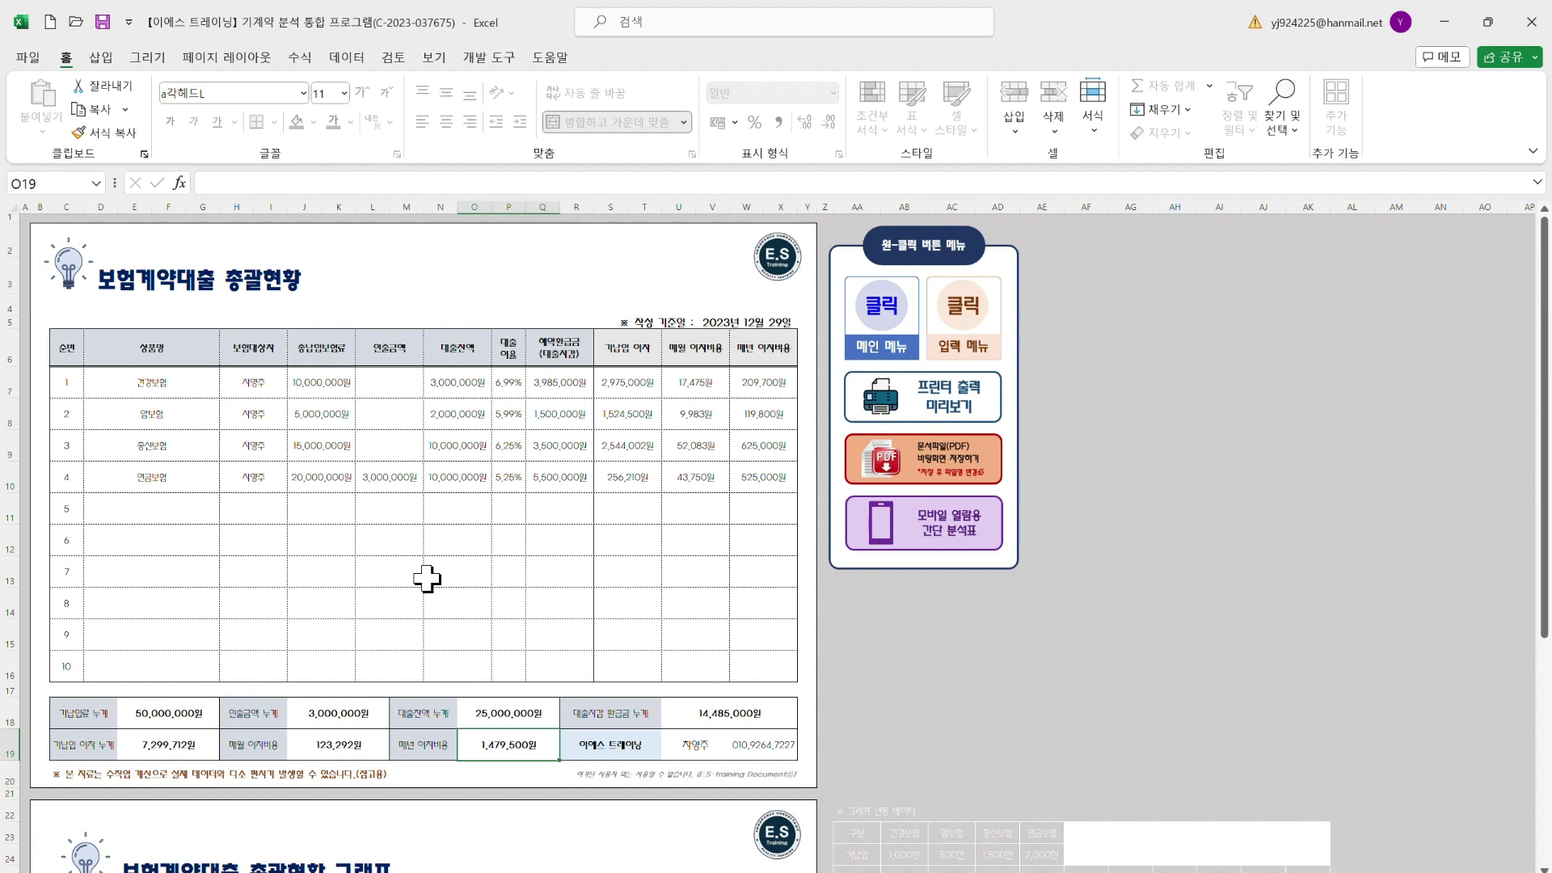
{"action": "scroll", "coordinate": [427, 579], "scroll_direction": "down", "scroll_amount": 7}
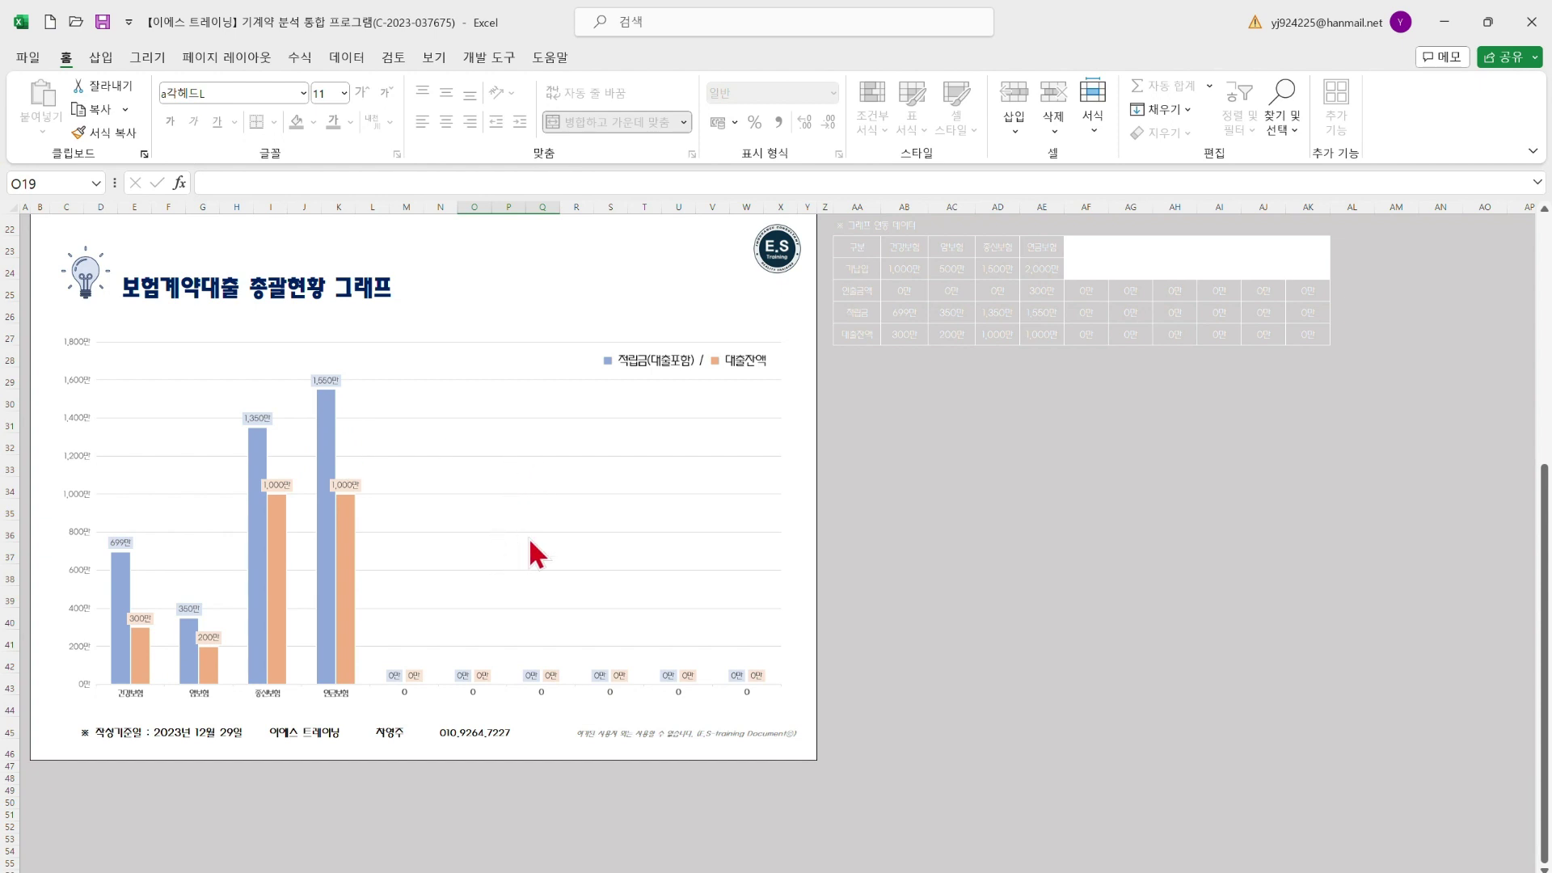
Review the summary report's print preview, scrolling through its pages, then close it
{"action": "left_click", "coordinate": [980, 567]}
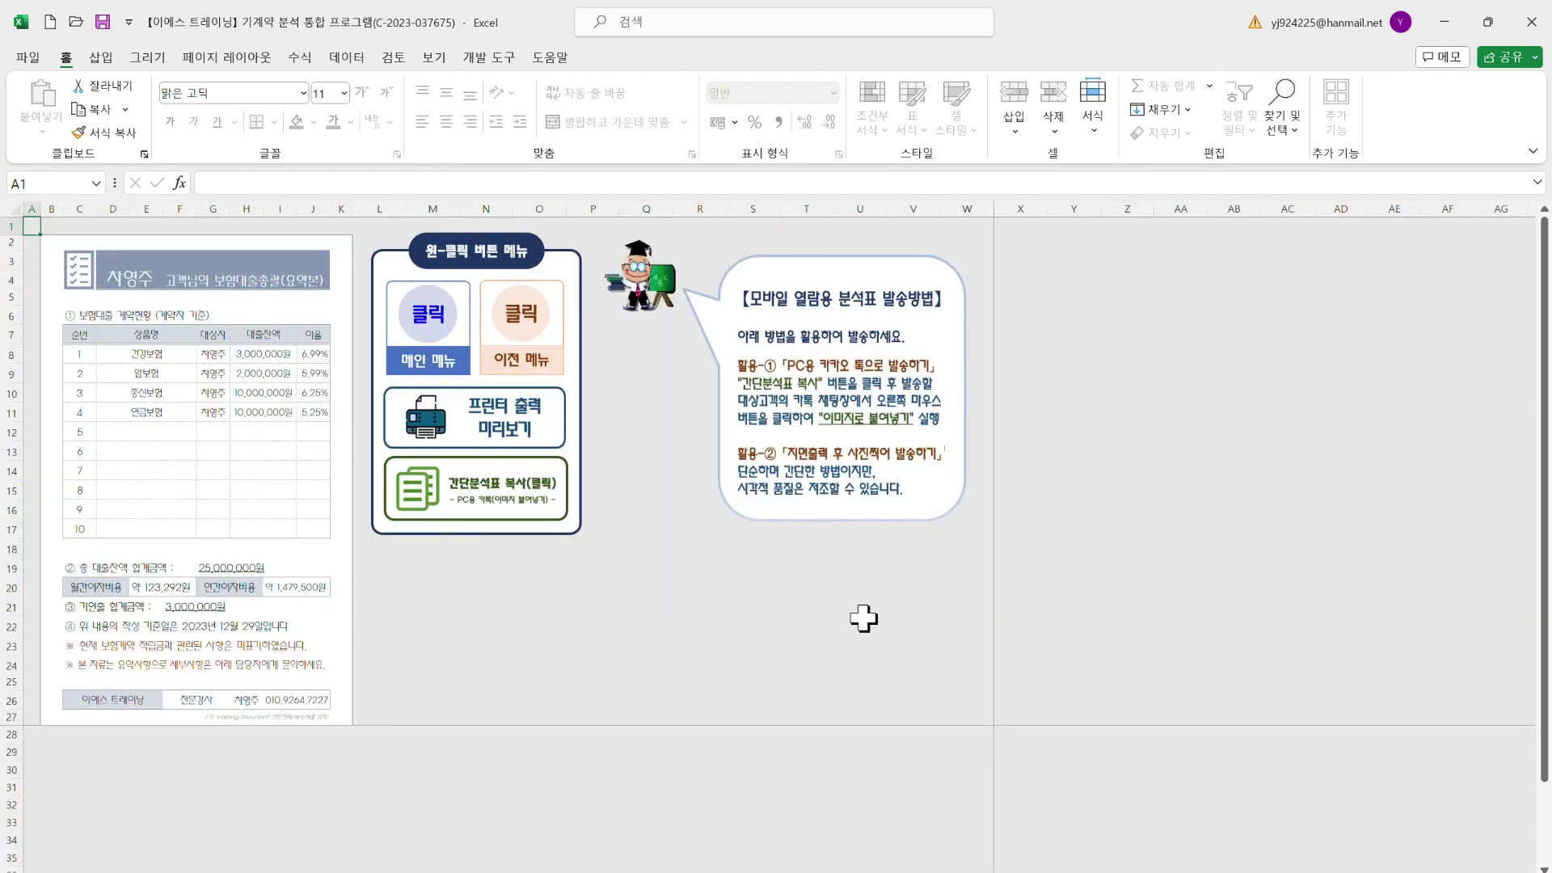
{"action": "left_click", "coordinate": [502, 324]}
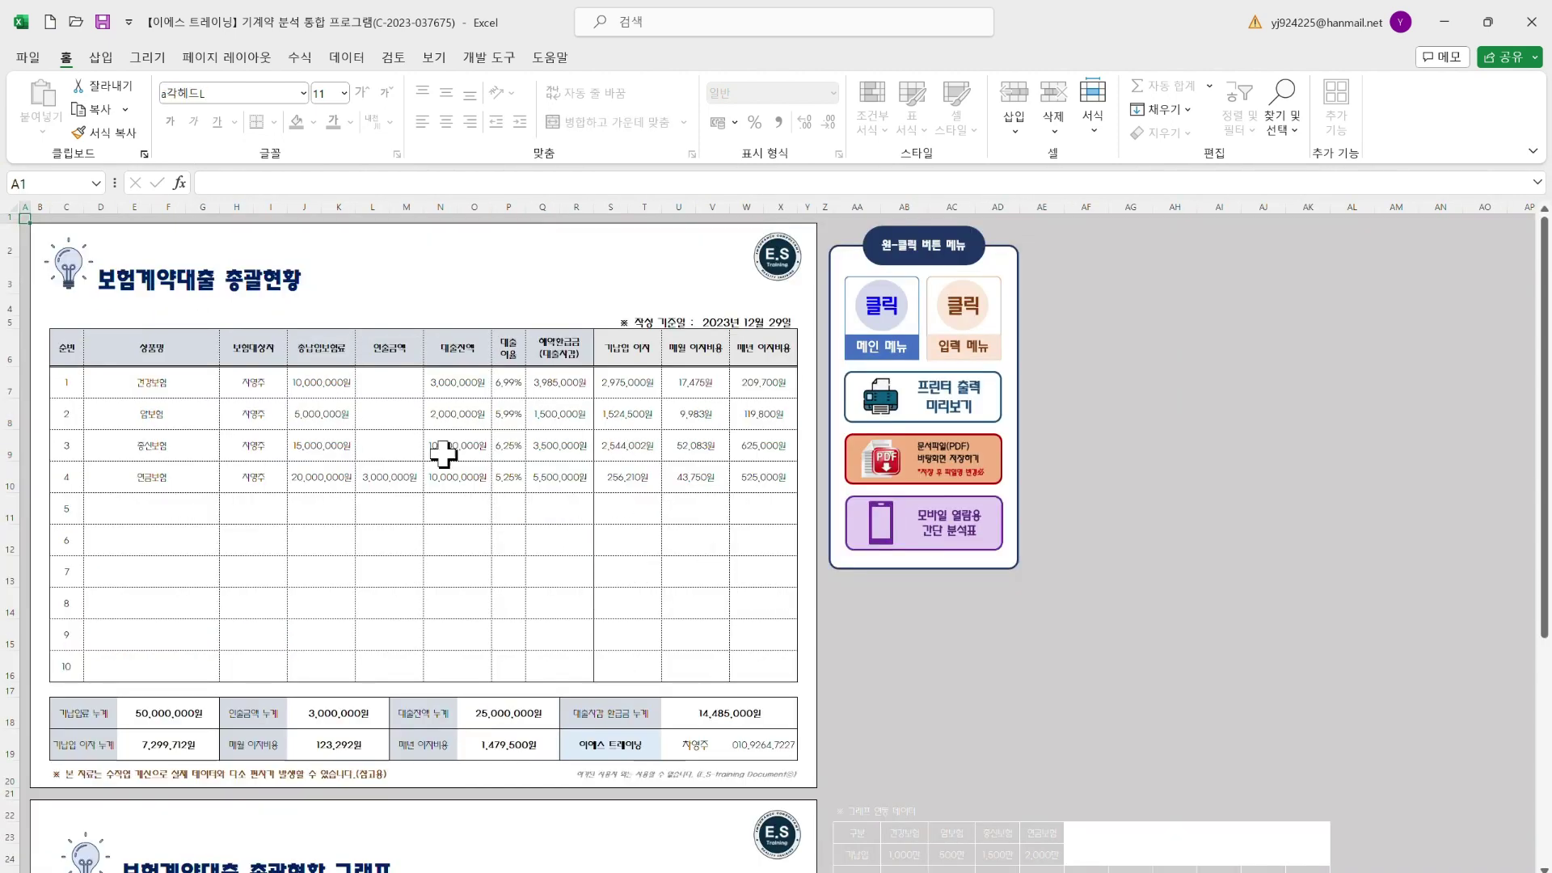
{"action": "left_click", "coordinate": [936, 402]}
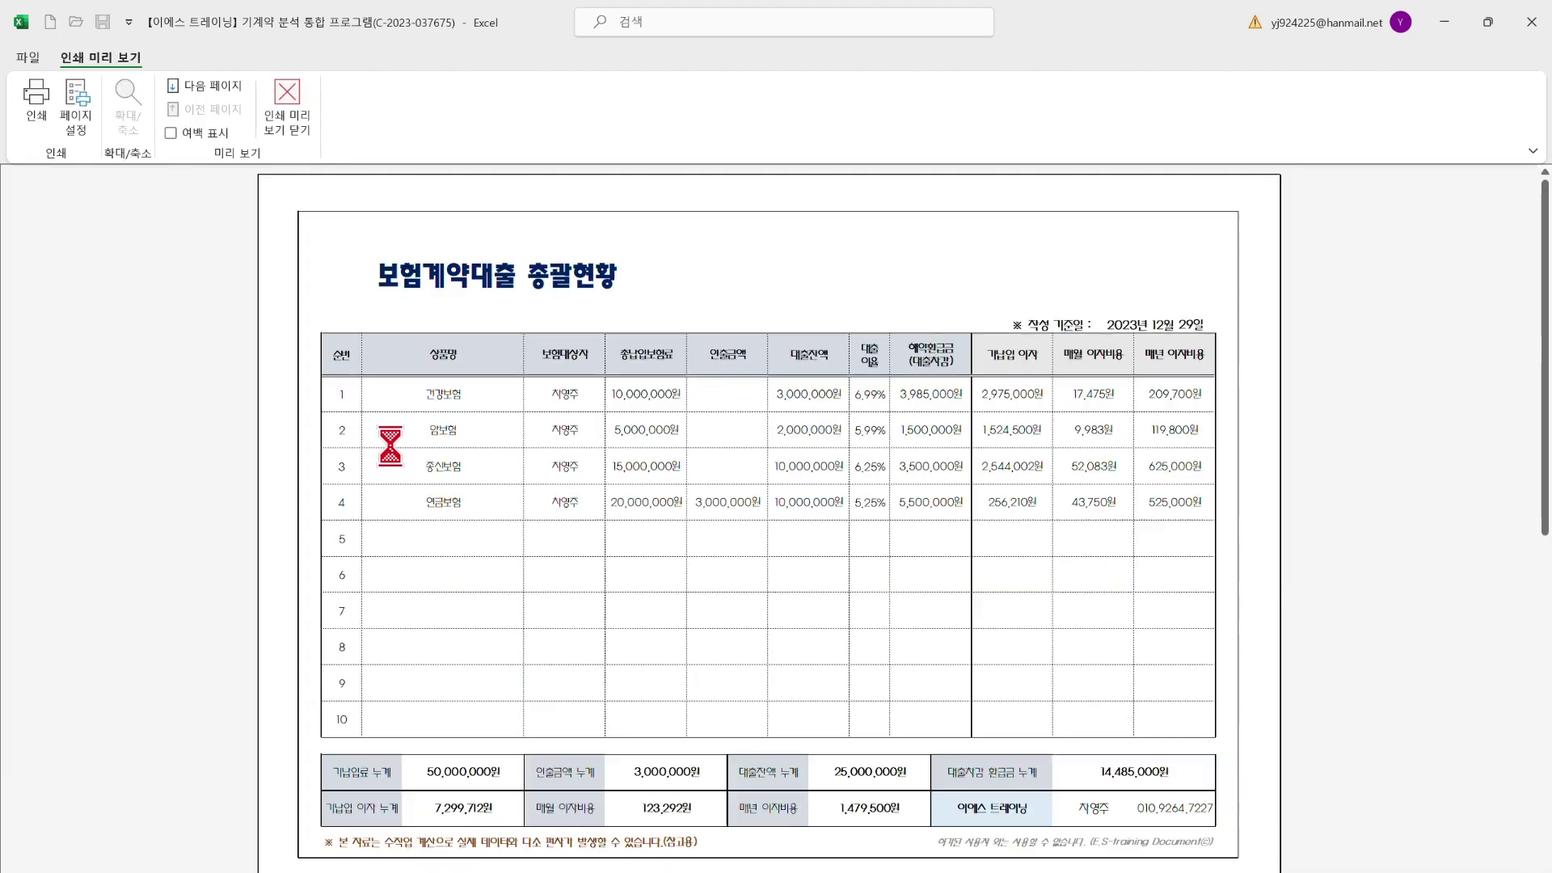
{"action": "scroll", "coordinate": [573, 554], "scroll_direction": "down", "scroll_amount": 1}
{"action": "scroll", "coordinate": [610, 519], "scroll_direction": "up", "scroll_amount": 1}
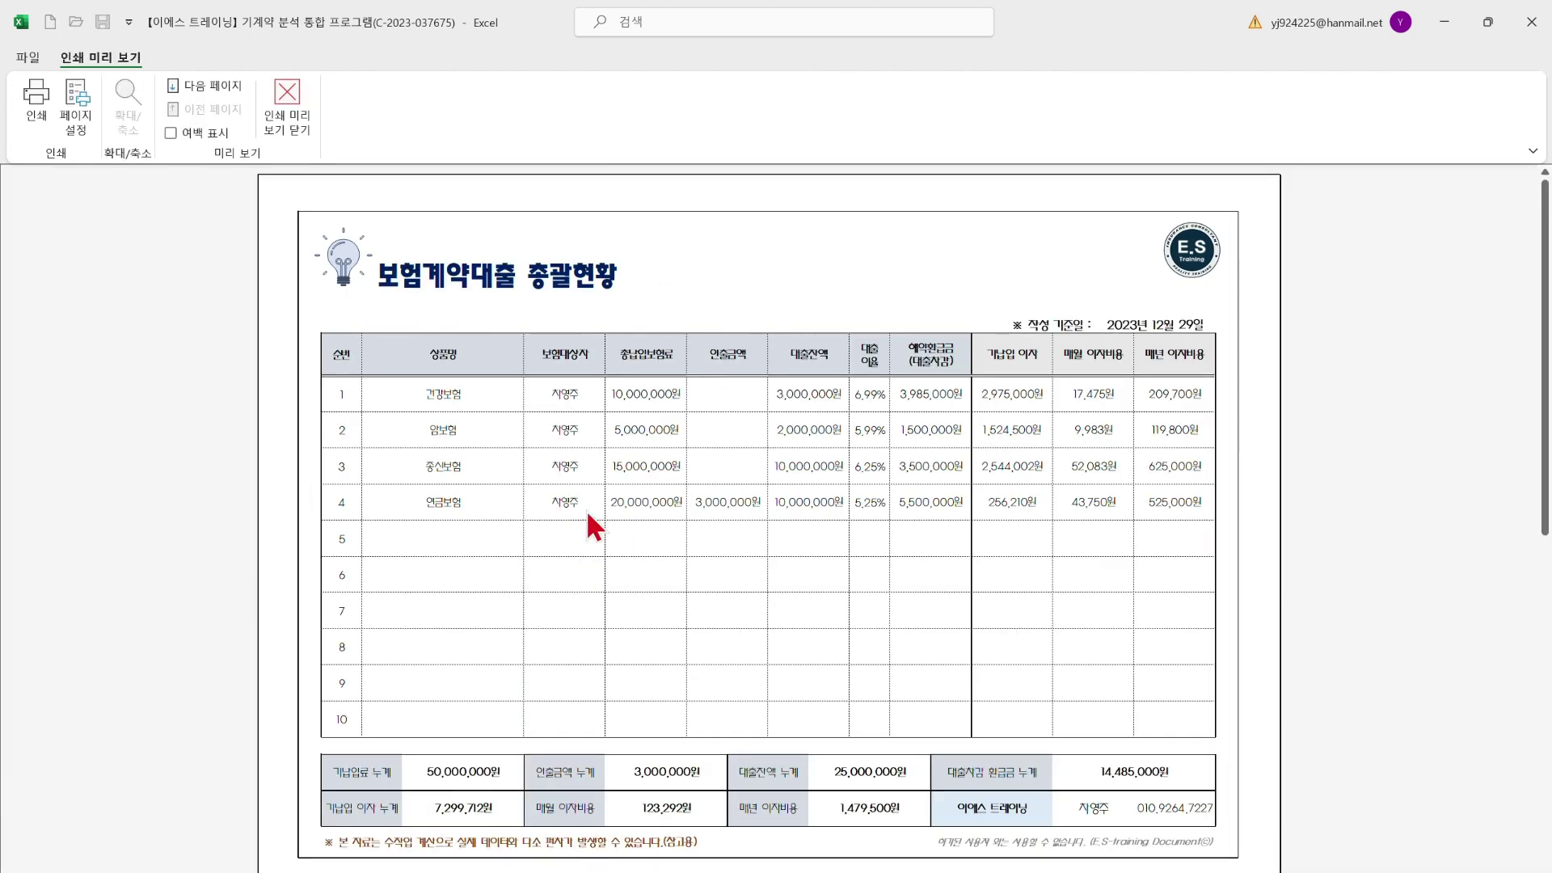
{"action": "left_click", "coordinate": [287, 105]}
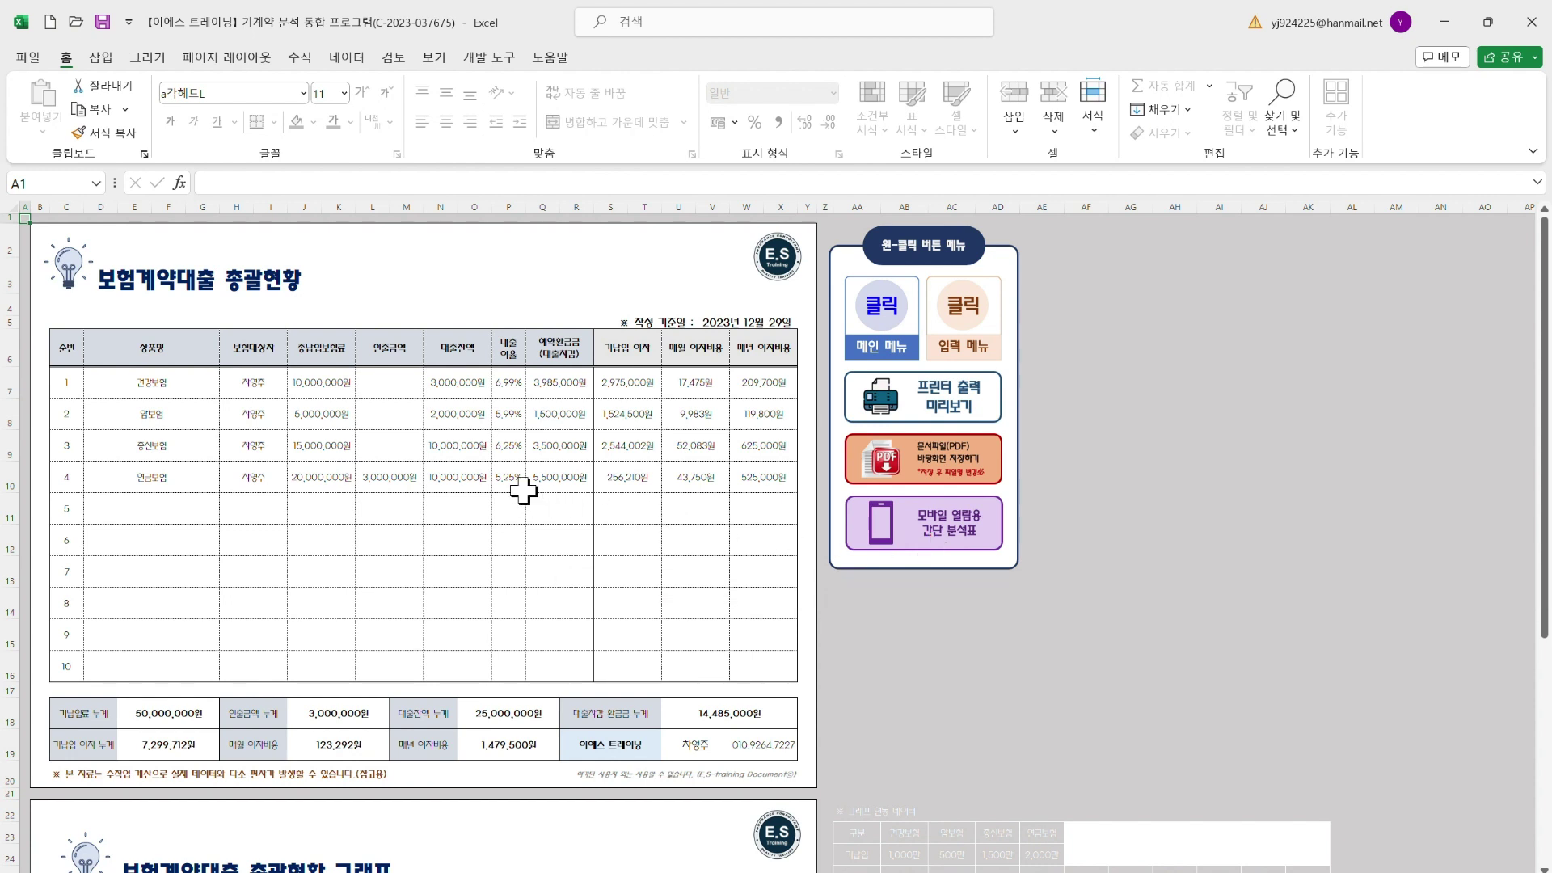
View the mobile summary sheet, return to the report, then go to the main menu
{"action": "left_click", "coordinate": [900, 518]}
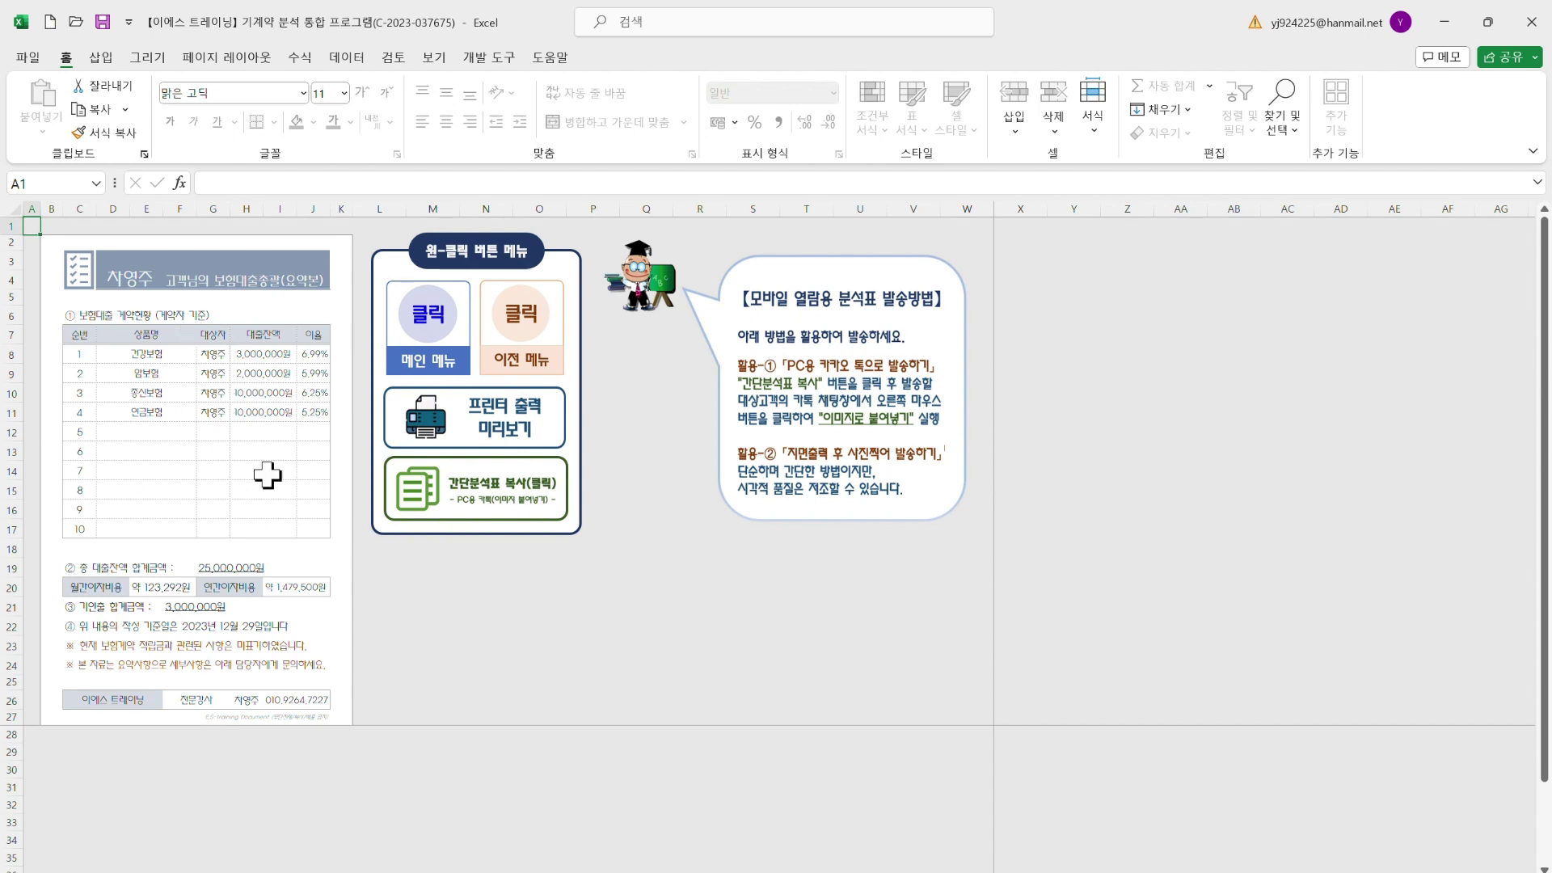
{"action": "left_click", "coordinate": [523, 364]}
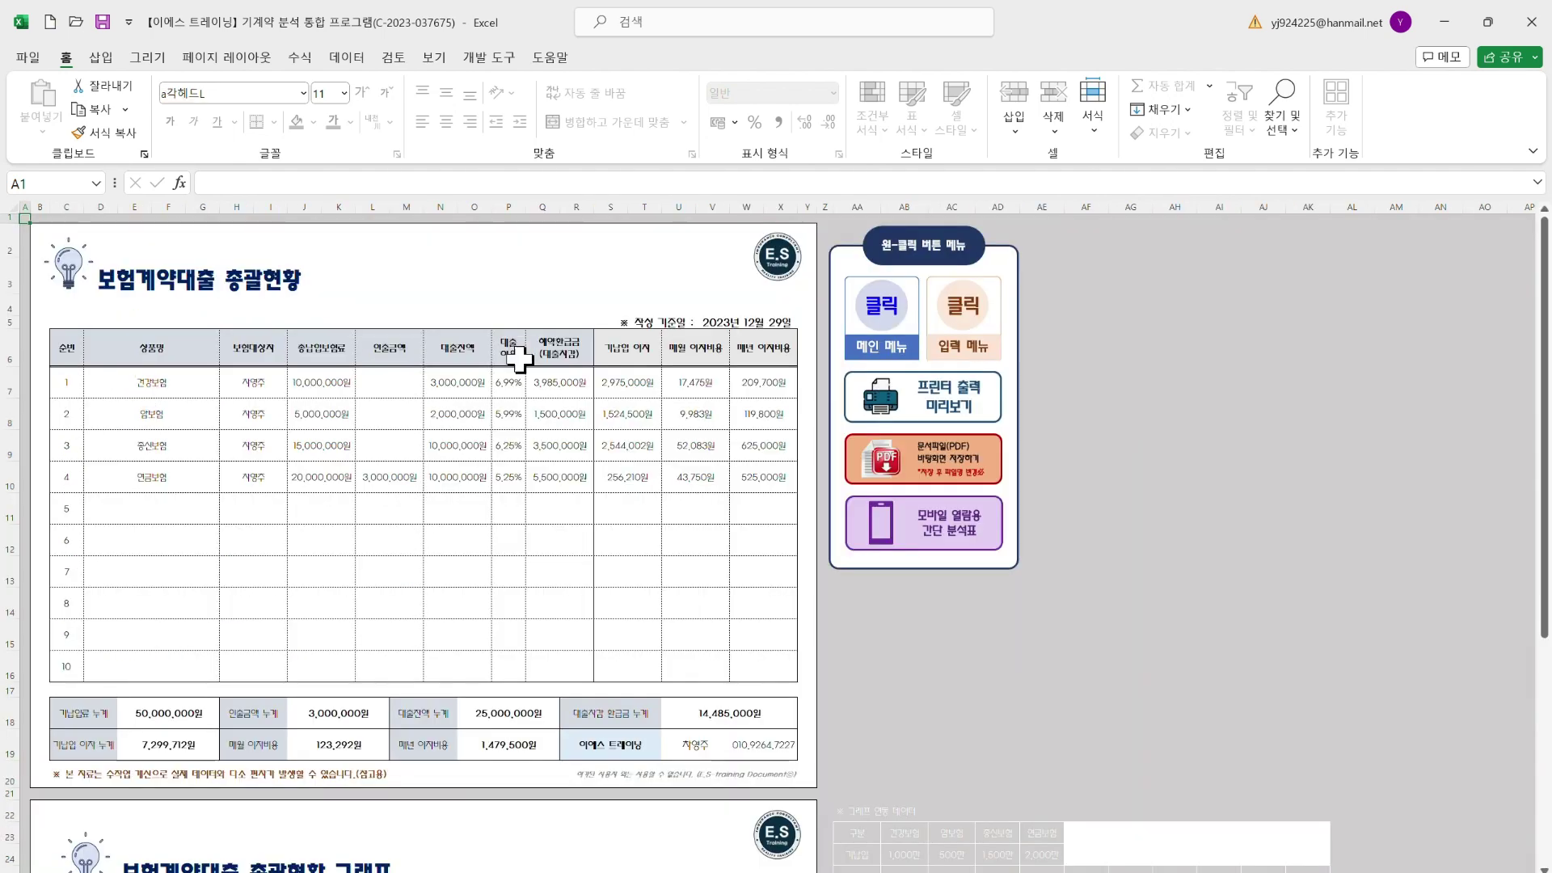
{"action": "left_click", "coordinate": [887, 318]}
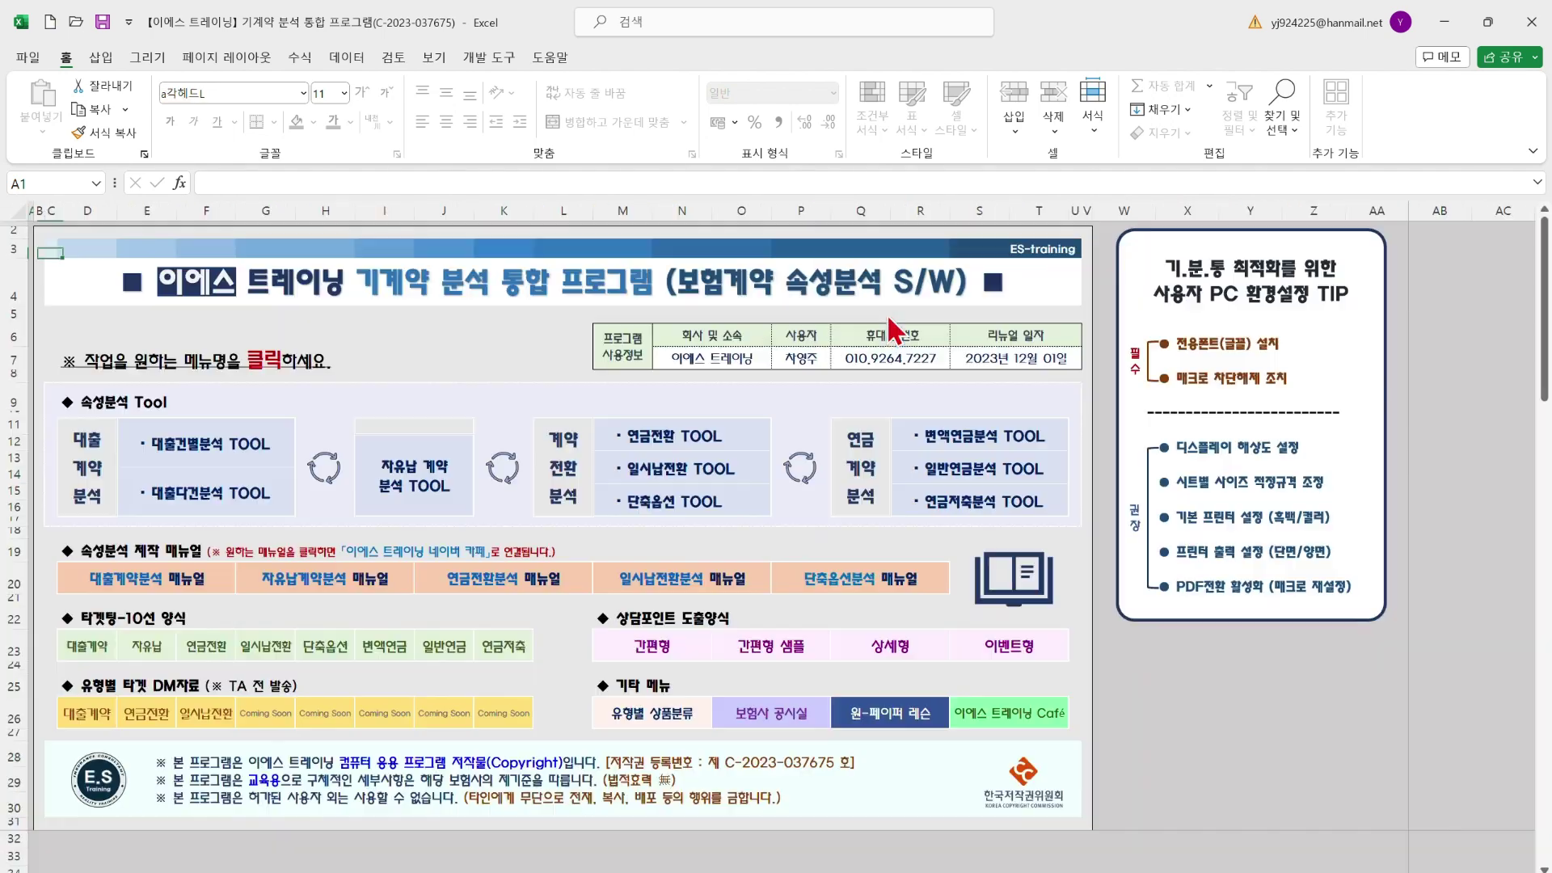